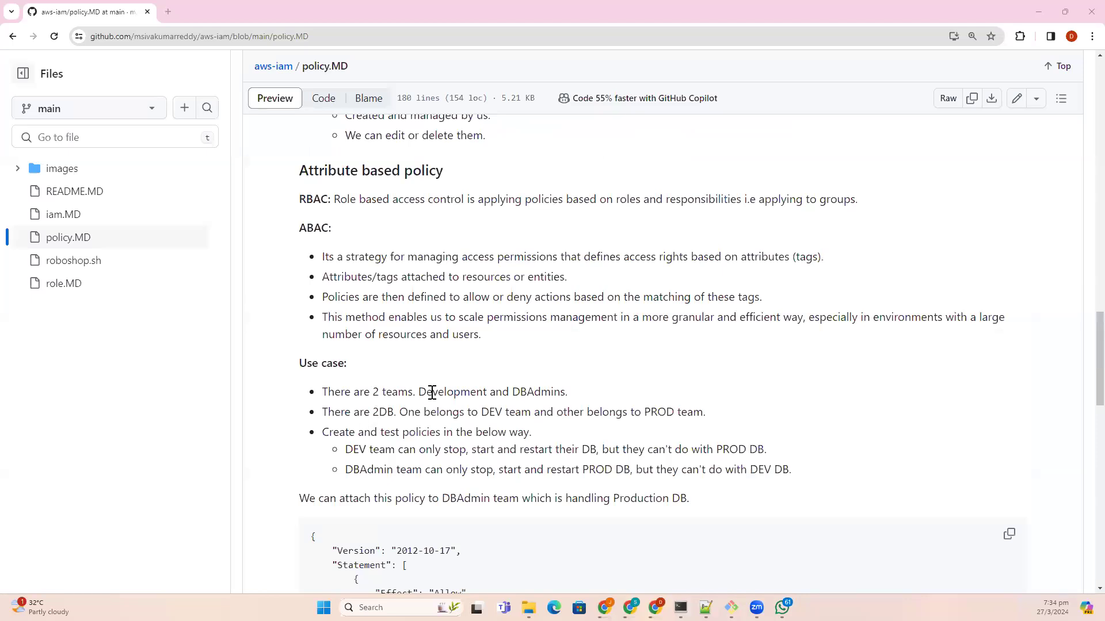
Examine the attribute-based policy examples in policy.MD and the Real Interview Question about IAM and S3 bucket access
{"action": "scroll", "coordinate": [514, 412], "scroll_direction": "down", "scroll_amount": 2}
{"action": "scroll", "coordinate": [514, 413], "scroll_direction": "down", "scroll_amount": 13}
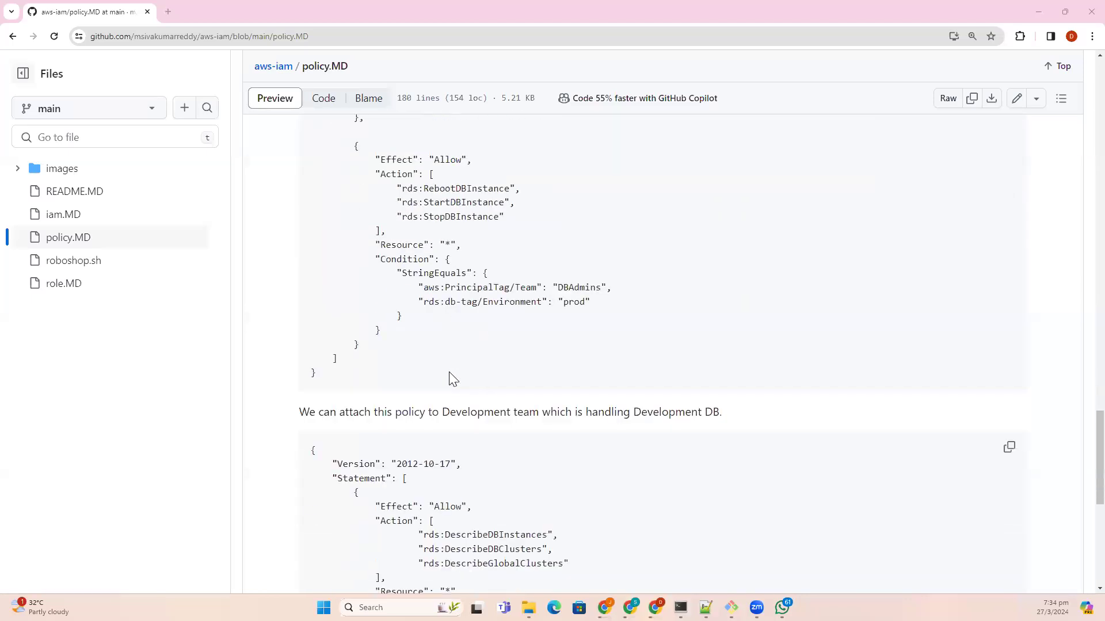
{"action": "scroll", "coordinate": [451, 377], "scroll_direction": "down", "scroll_amount": 2}
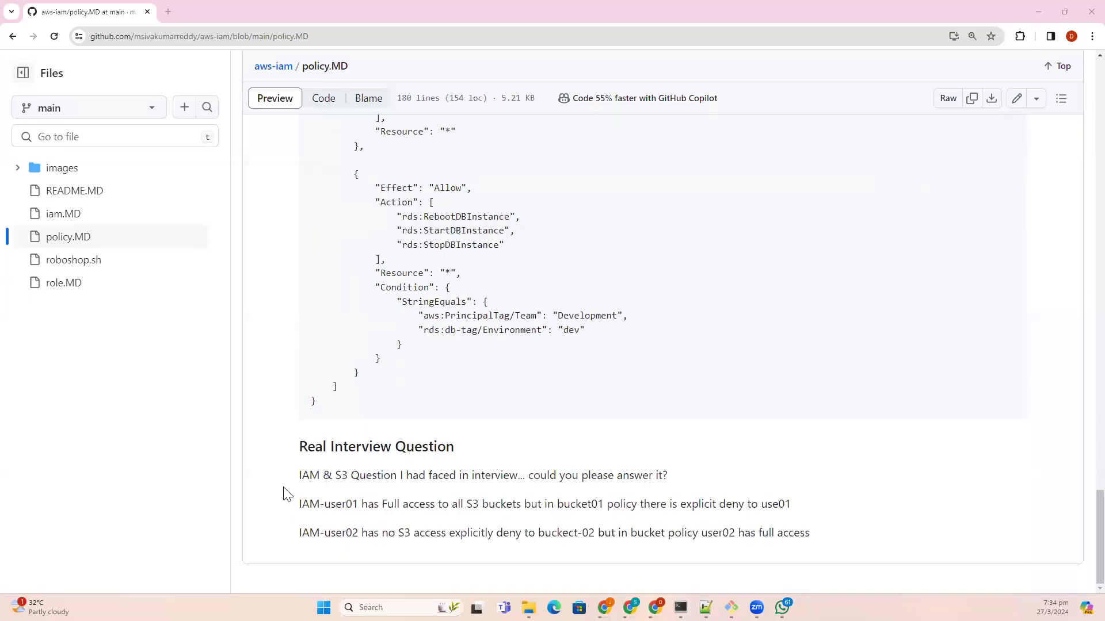
{"action": "left_click_drag", "start_coordinate": [298, 475], "coordinate": [527, 478]}
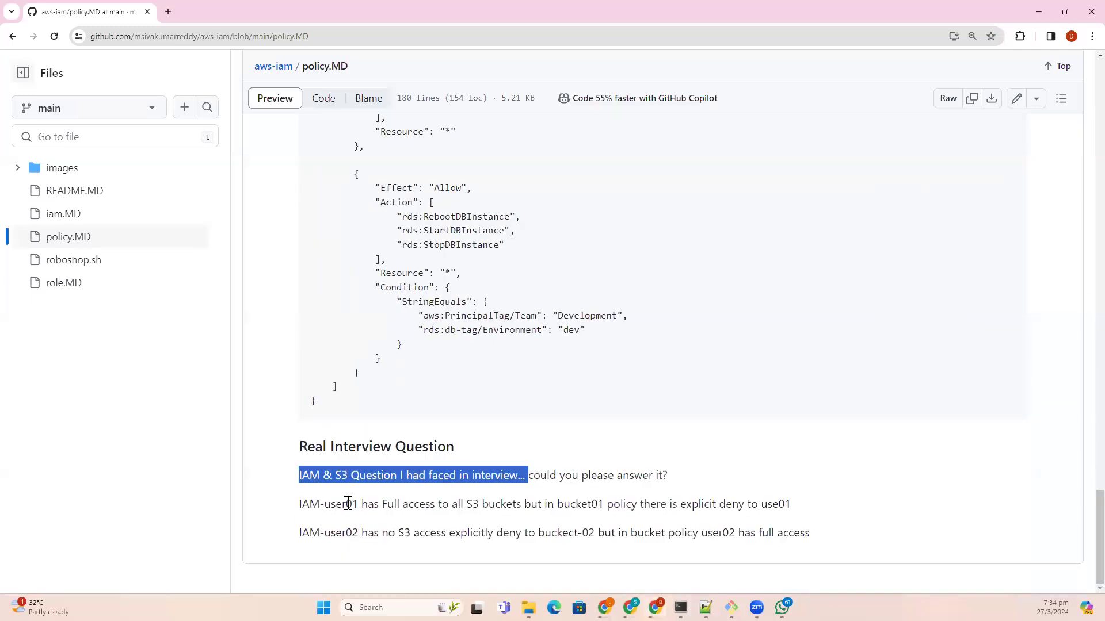
{"action": "left_click_drag", "start_coordinate": [521, 504], "coordinate": [278, 512]}
{"action": "left_click", "coordinate": [630, 507]}
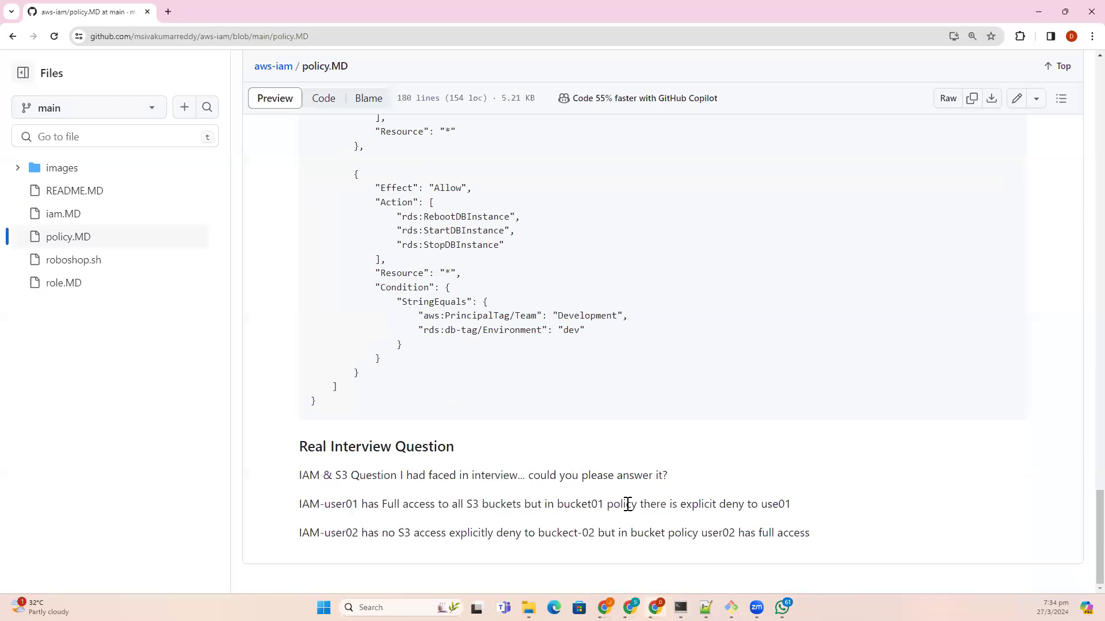
{"action": "left_click_drag", "start_coordinate": [522, 504], "coordinate": [793, 511]}
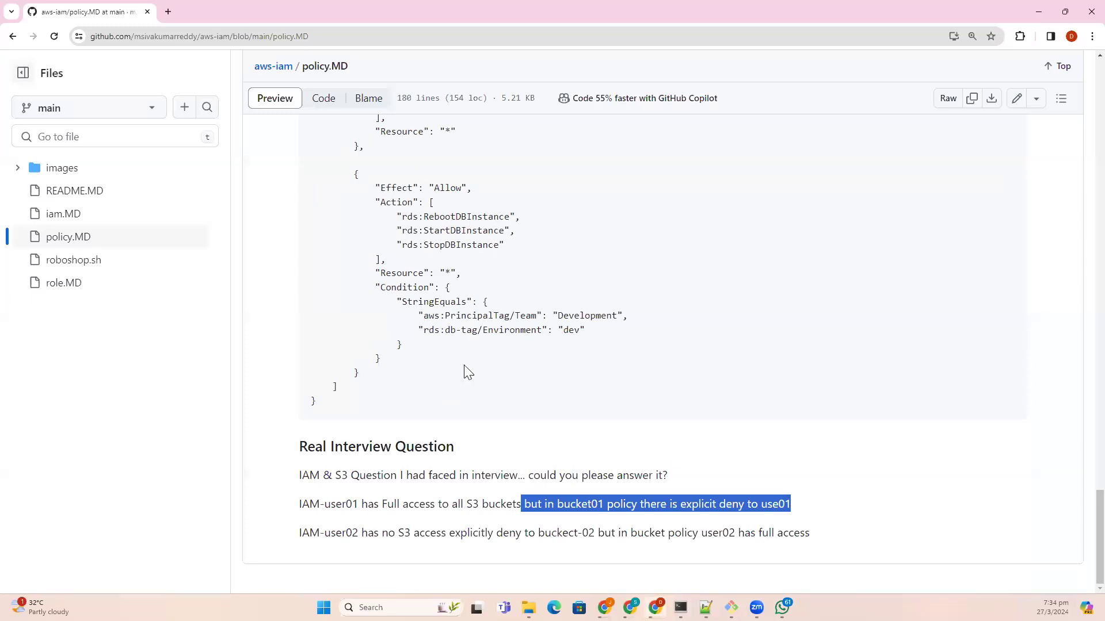
Open role.MD in the repository and read the bullet points that introduce IAM roles
{"action": "left_click", "coordinate": [160, 283]}
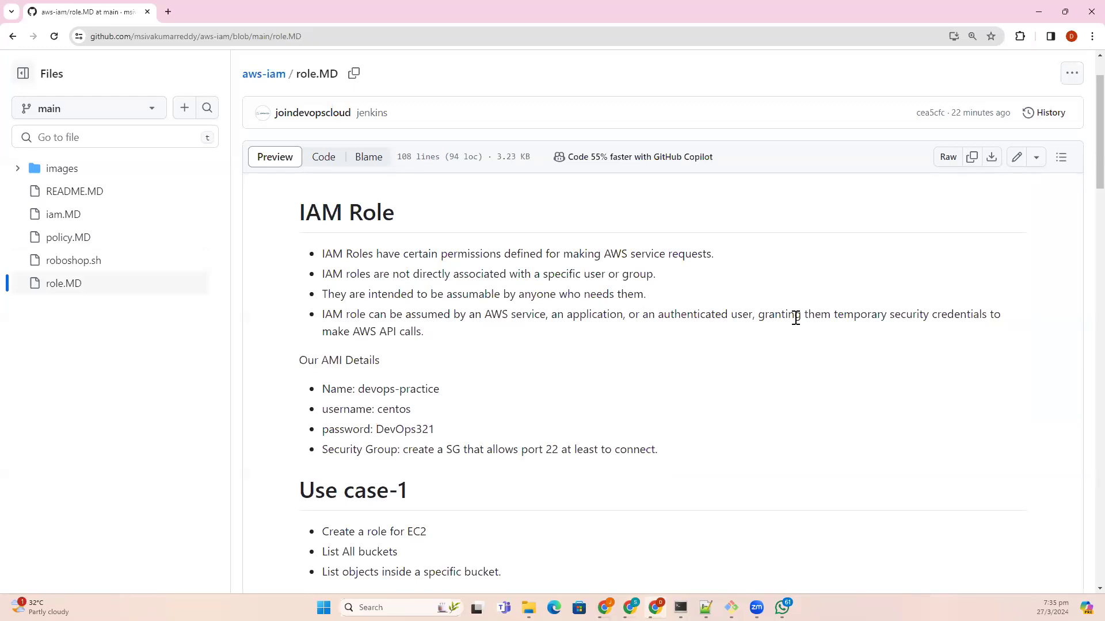
{"action": "left_click_drag", "start_coordinate": [425, 332], "coordinate": [319, 253]}
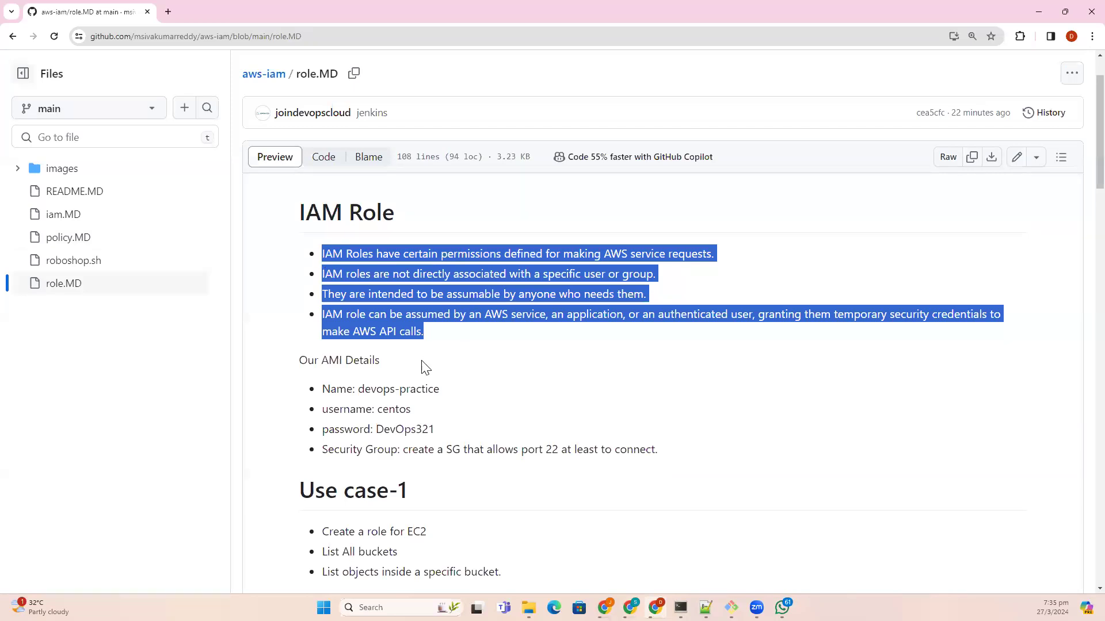
{"action": "scroll", "coordinate": [449, 430], "scroll_direction": "down", "scroll_amount": 2}
{"action": "scroll", "coordinate": [470, 419], "scroll_direction": "down", "scroll_amount": 3}
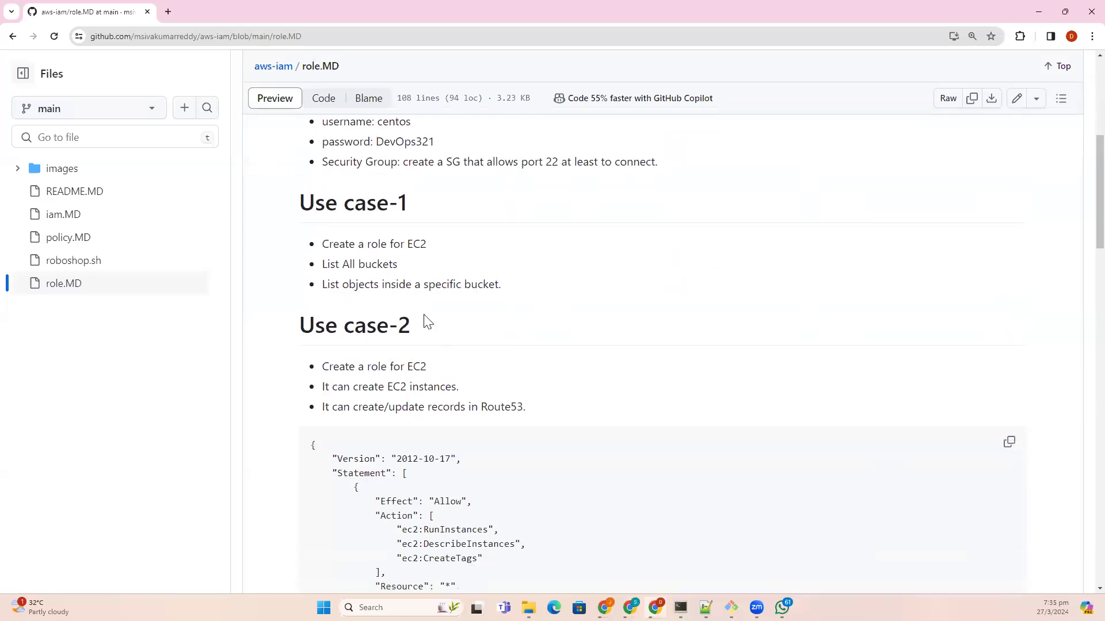
Examine Use case-1, Use case-2 with its JSON policy, and the section on how a user can assume a role
{"action": "left_click_drag", "start_coordinate": [322, 244], "coordinate": [451, 272]}
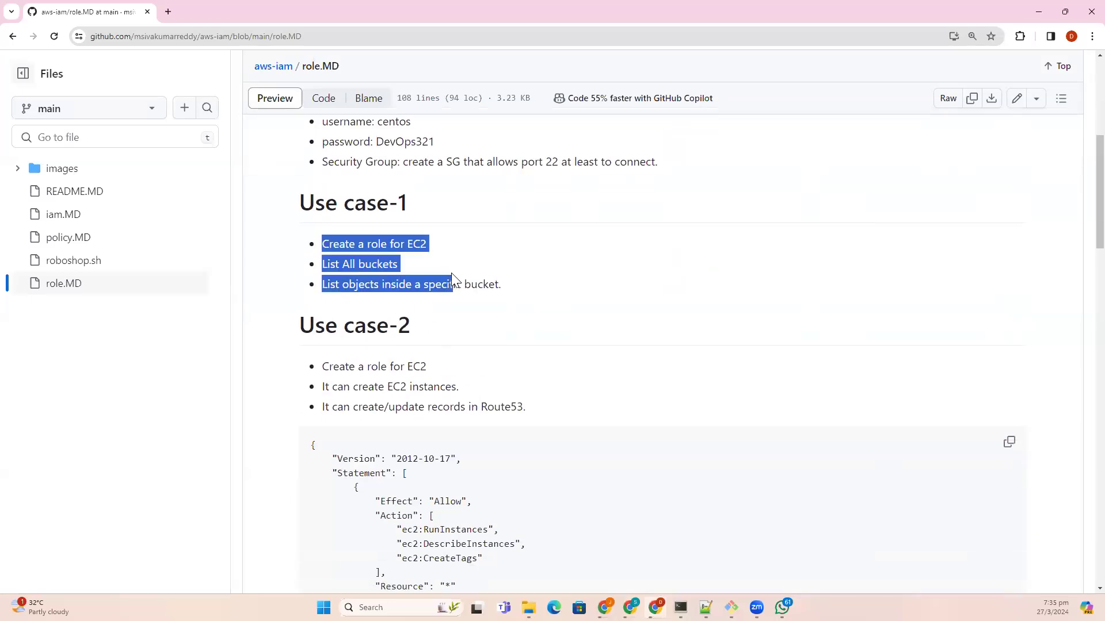
{"action": "scroll", "coordinate": [513, 436], "scroll_direction": "down", "scroll_amount": 1}
{"action": "scroll", "coordinate": [513, 436], "scroll_direction": "down", "scroll_amount": 3}
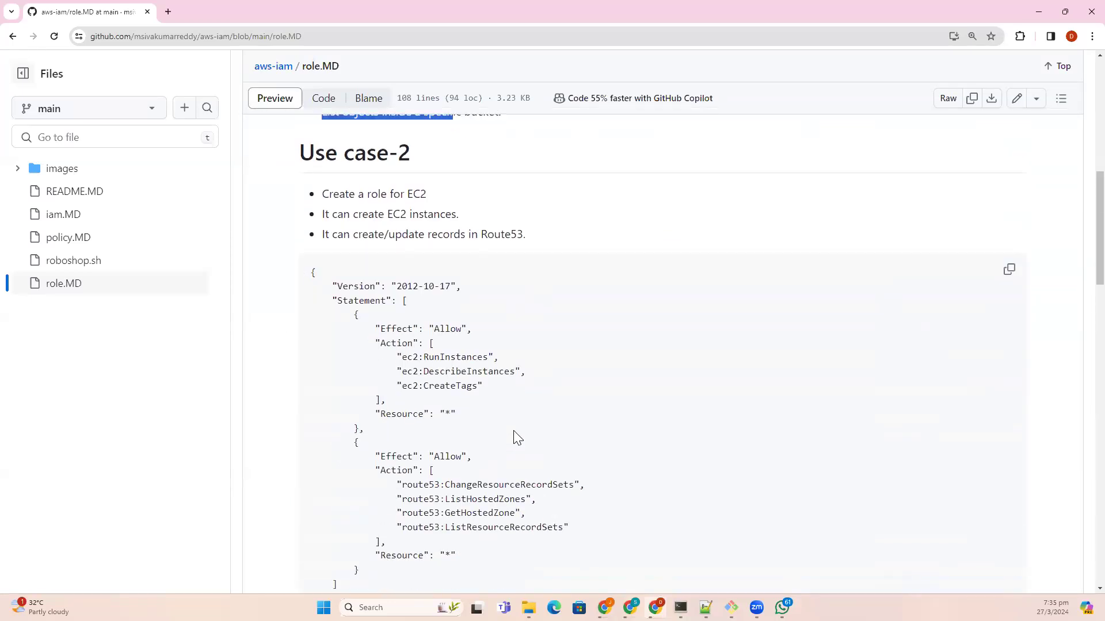
{"action": "left_click_drag", "start_coordinate": [386, 214], "coordinate": [491, 219]}
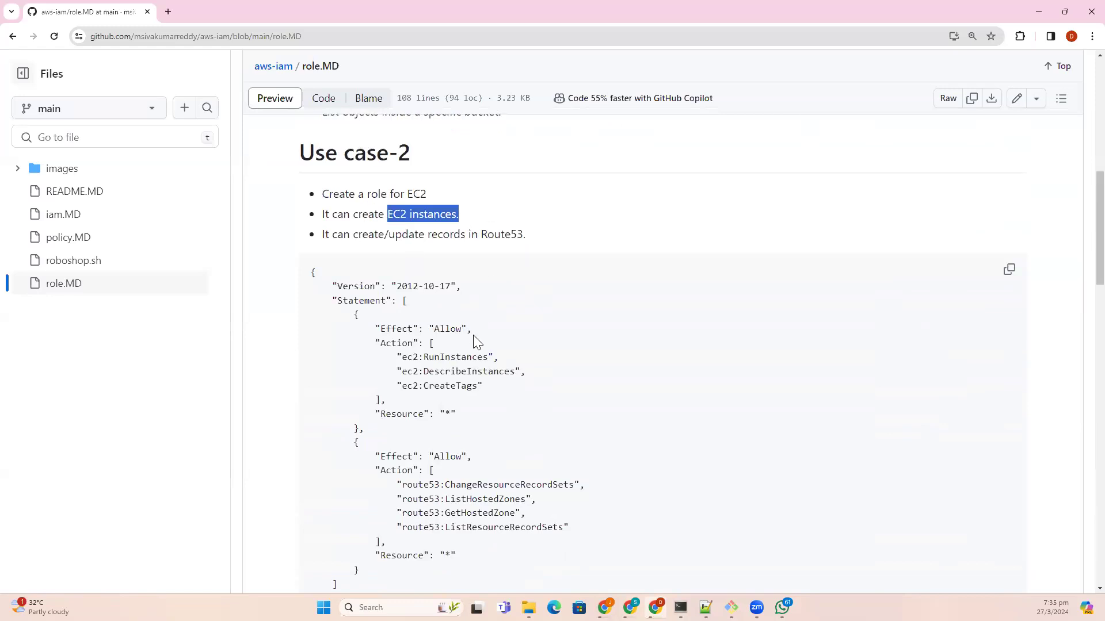
{"action": "scroll", "coordinate": [484, 371], "scroll_direction": "down", "scroll_amount": 3}
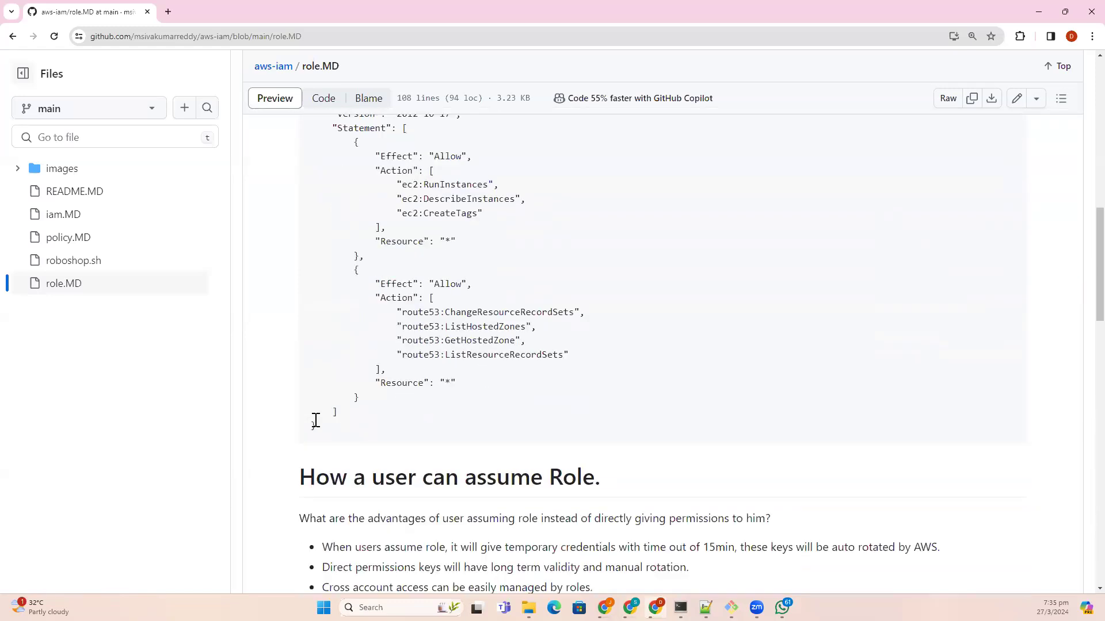
{"action": "scroll", "coordinate": [361, 446], "scroll_direction": "up", "scroll_amount": 4}
{"action": "scroll", "coordinate": [361, 448], "scroll_direction": "down", "scroll_amount": 5}
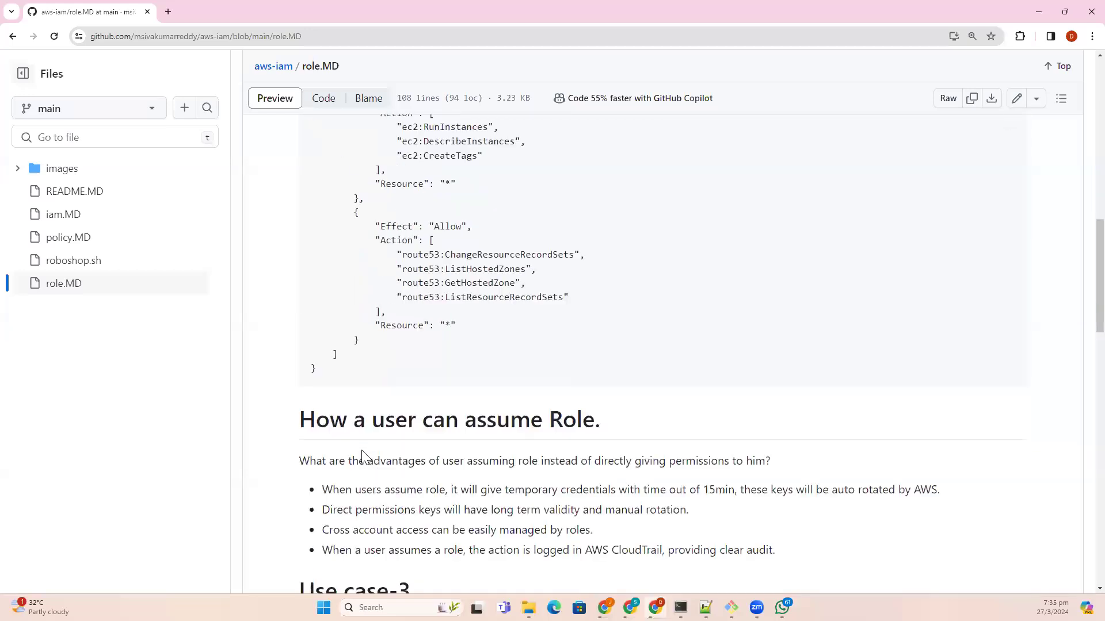
{"action": "scroll", "coordinate": [429, 382], "scroll_direction": "down", "scroll_amount": 3}
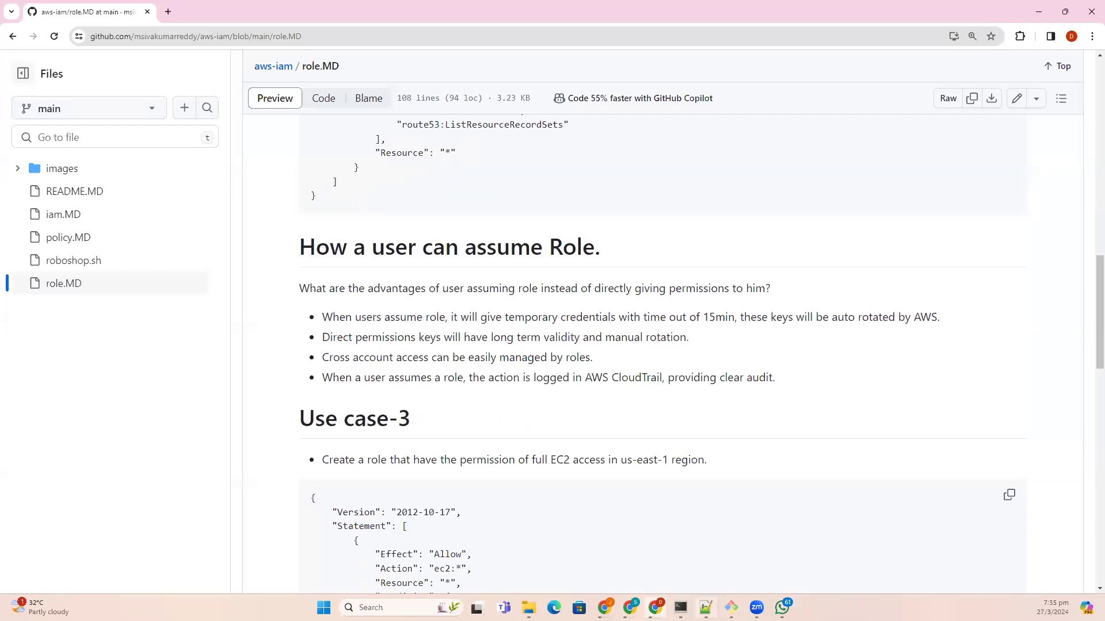
Switch to Notepad++ and write the heading "How a user can assume role?" in the empty note, followed by a blank line
{"action": "left_click", "coordinate": [706, 608]}
{"action": "type", "text": "Ho"}
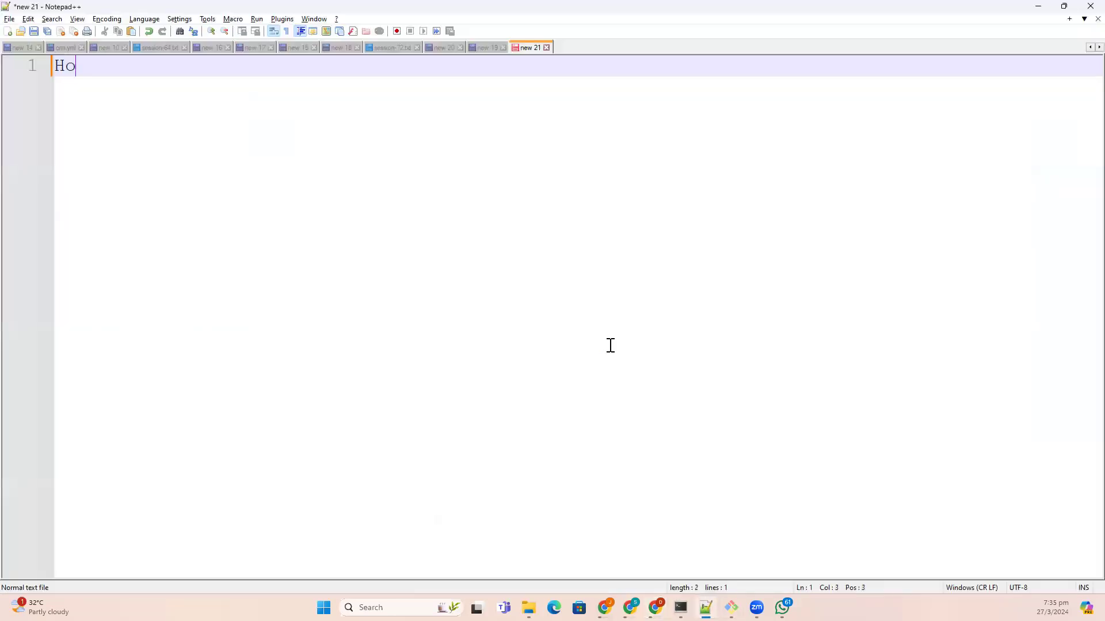
{"action": "type", "text": "w a user can assu"}
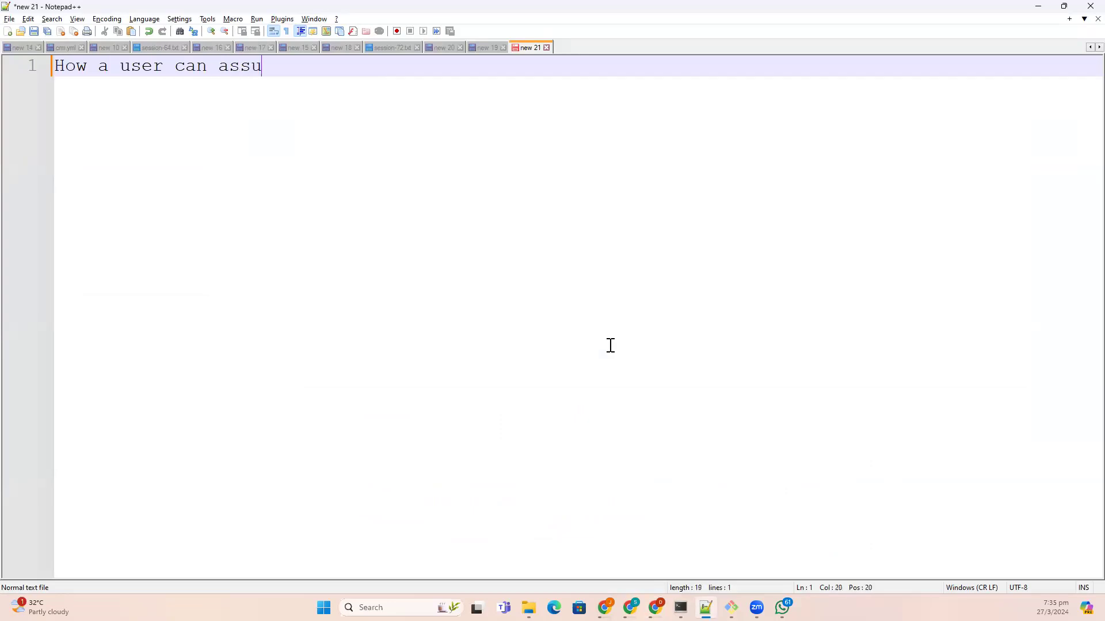
{"action": "type", "text": "me role?"}
{"action": "key", "text": "Return"}
{"action": "key", "text": "Return"}
Add the lines "aws command line" and "aws configure" beneath the heading, separated by a blank line
{"action": "type", "text": "a"}
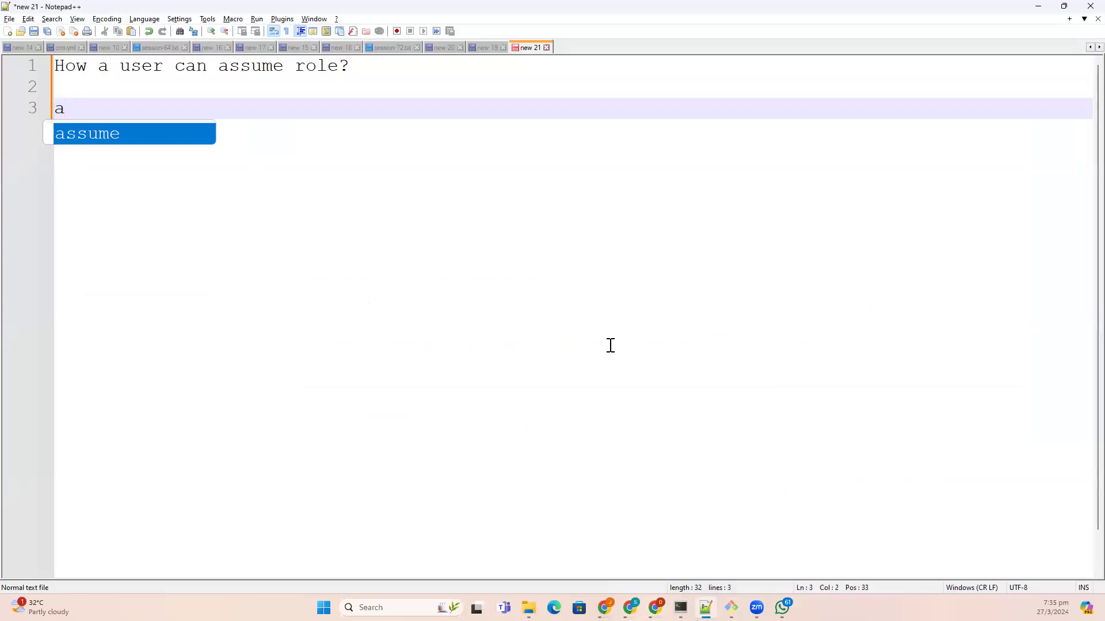
{"action": "type", "text": "ws command line"}
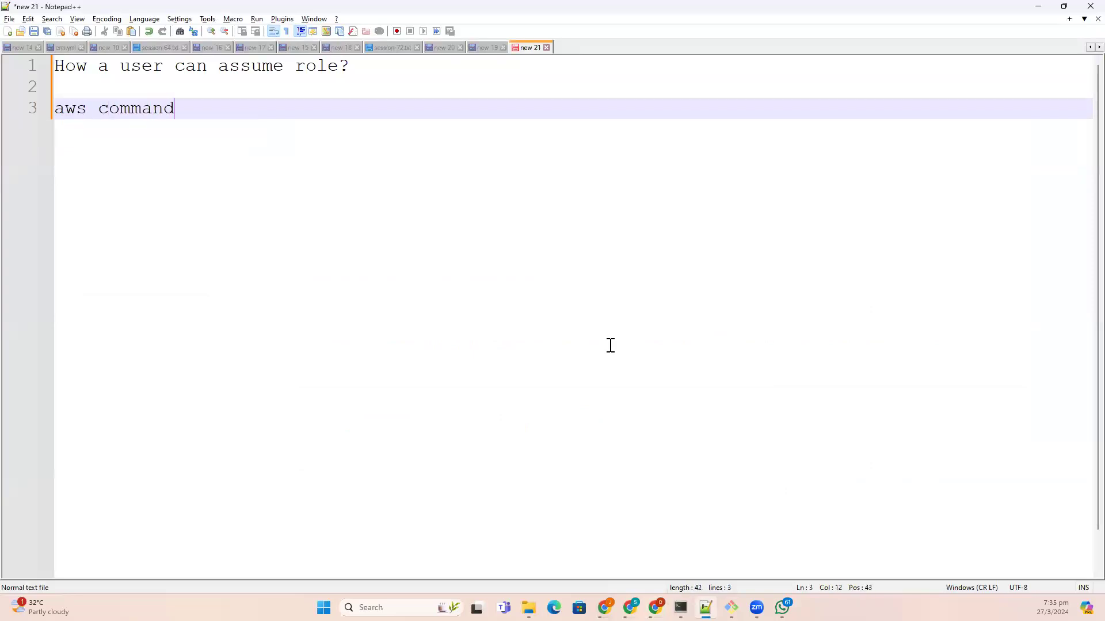
{"action": "key", "text": "Return"}
{"action": "key", "text": "Return"}
{"action": "type", "text": "aws con"}
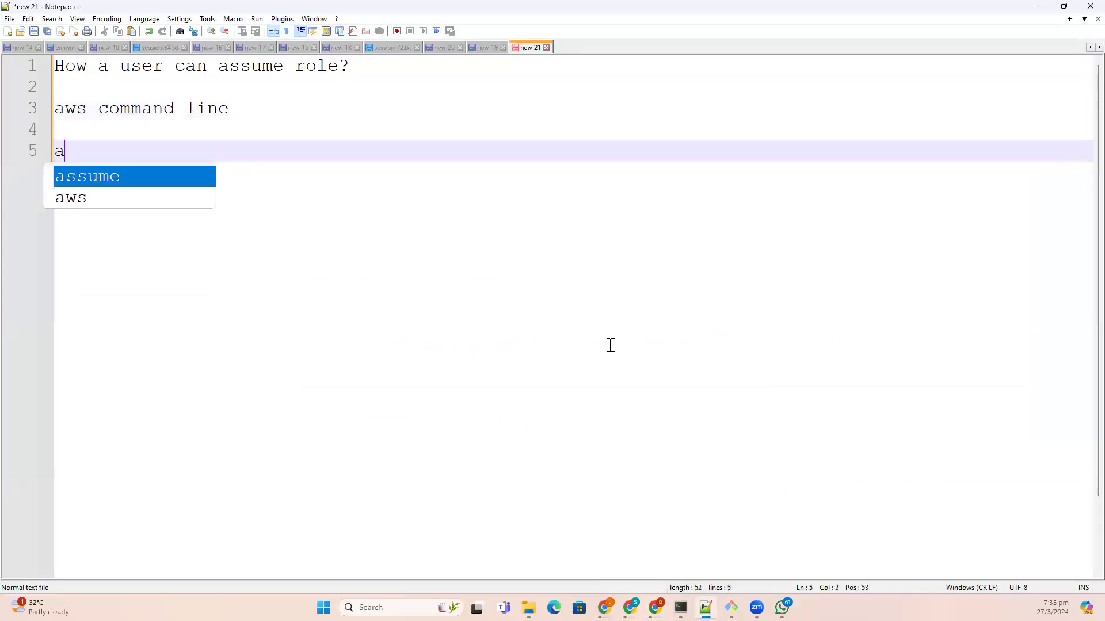
{"action": "type", "text": "figure"}
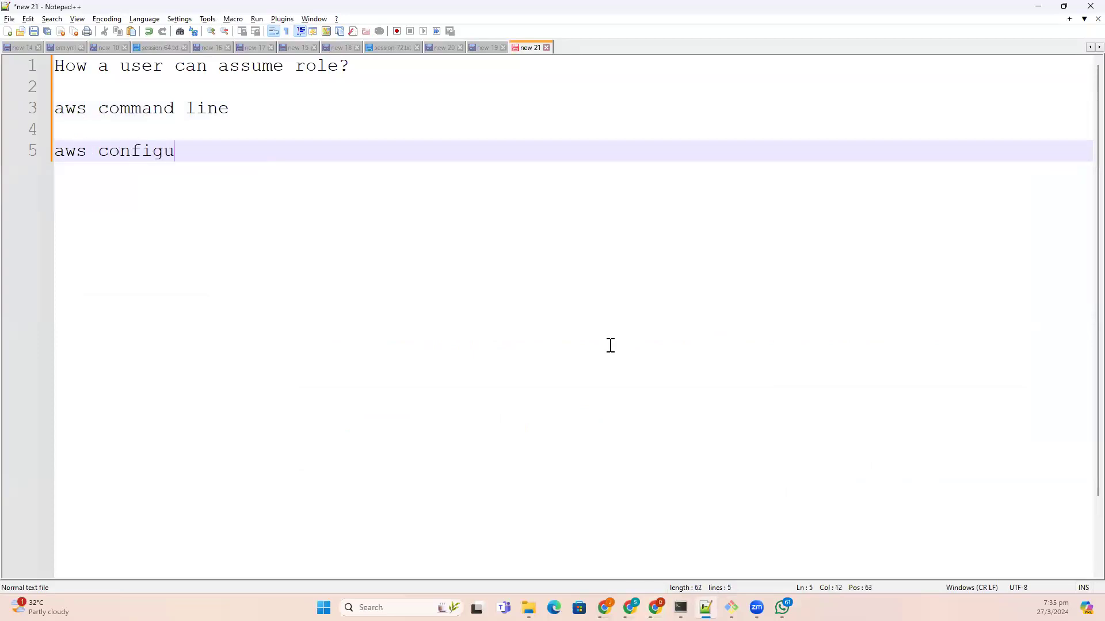
Start a new line under "aws configure" with the text "accesskey and secretkey -->"
{"action": "key", "text": "Return"}
{"action": "type", "text": "access"}
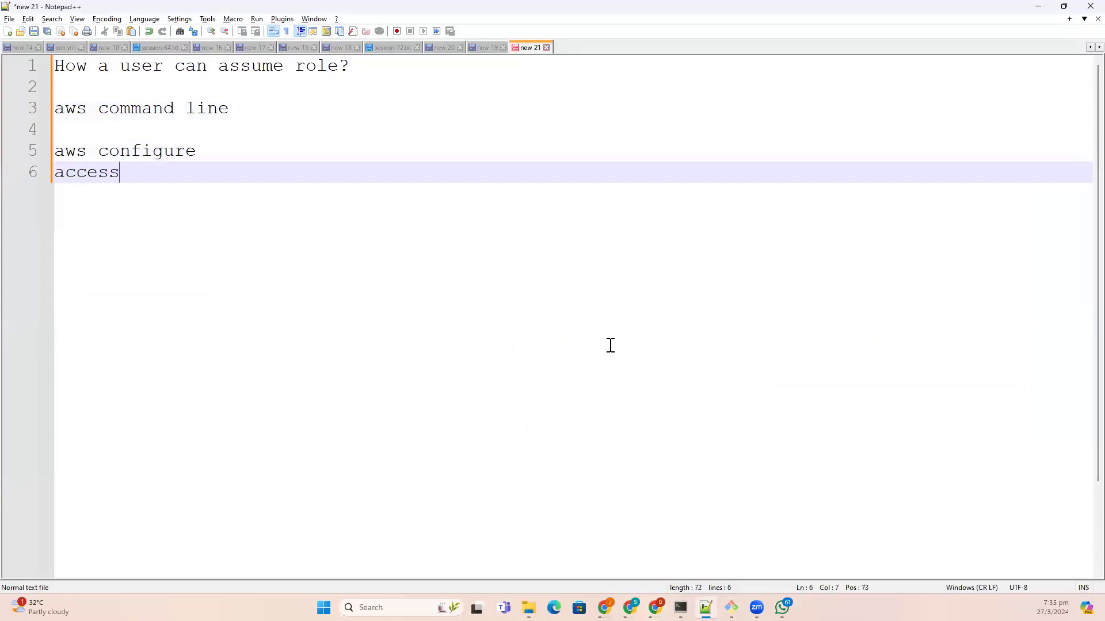
{"action": "type", "text": "key and secrt"}
{"action": "key", "text": "BackSpace"}
{"action": "type", "text": "etkey -->"}
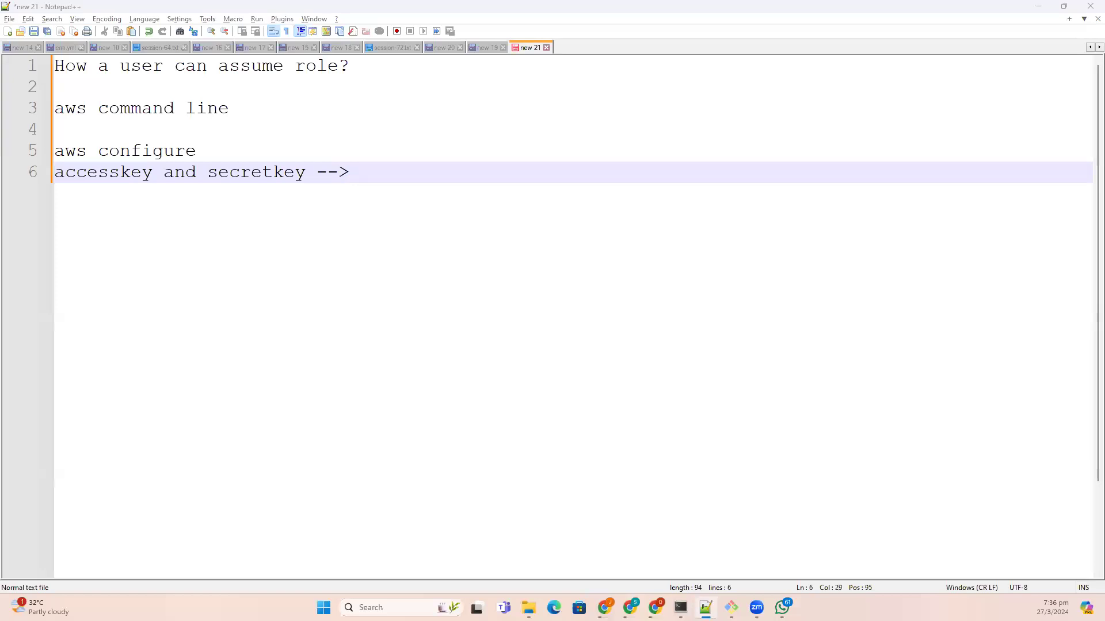
Complete the accesskey and secretkey line with "long term credentials, these can be misused"
{"action": "left_click", "coordinate": [405, 171]}
{"action": "type", "text": "long term credentials"}
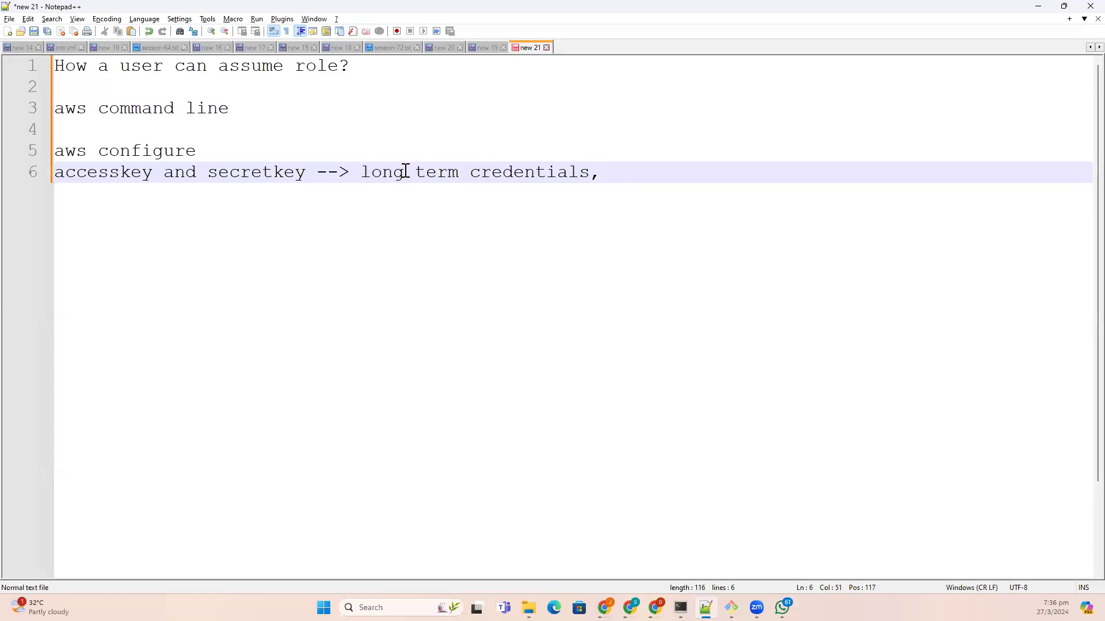
{"action": "type", "text": ", thee"}
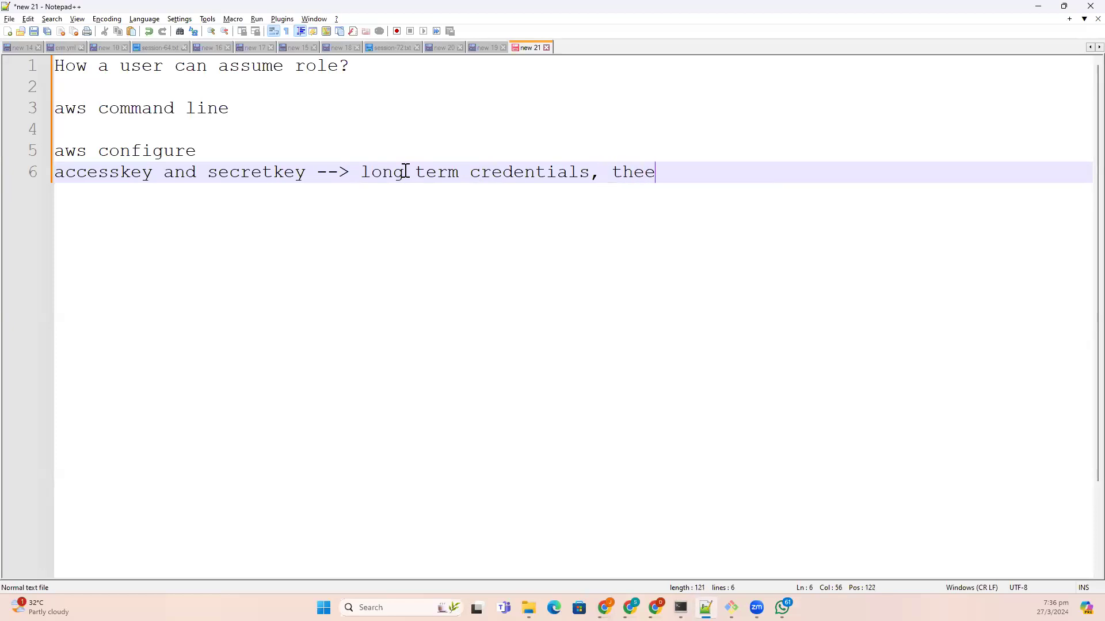
{"action": "key", "text": "BackSpace"}
{"action": "type", "text": "se cn"}
{"action": "key", "text": "BackSpace"}
{"action": "type", "text": "a"}
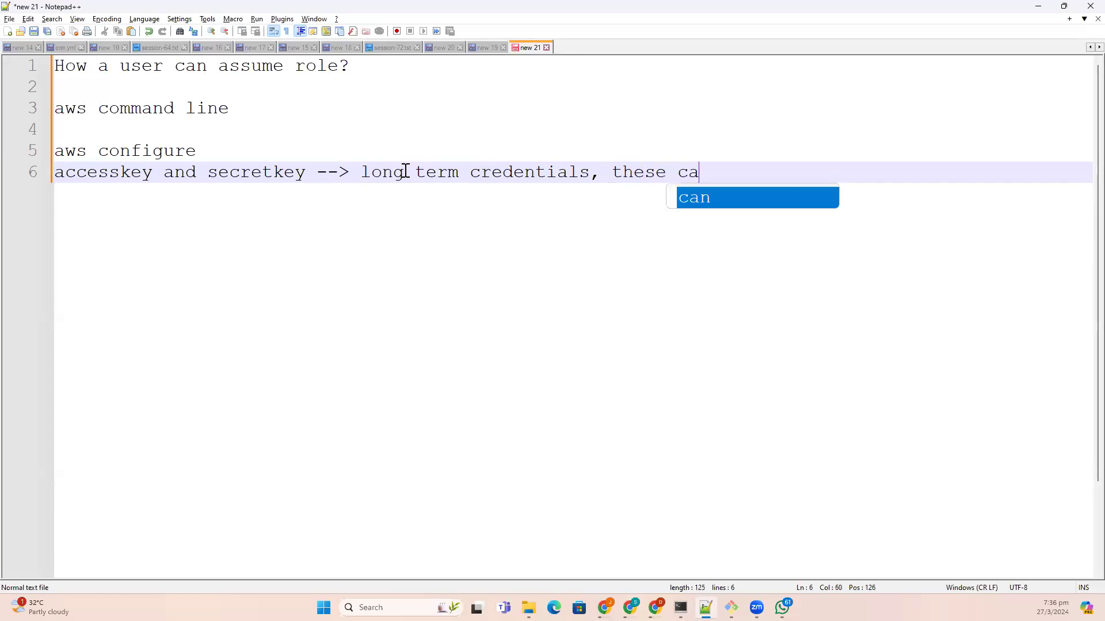
{"action": "type", "text": "n be misused"}
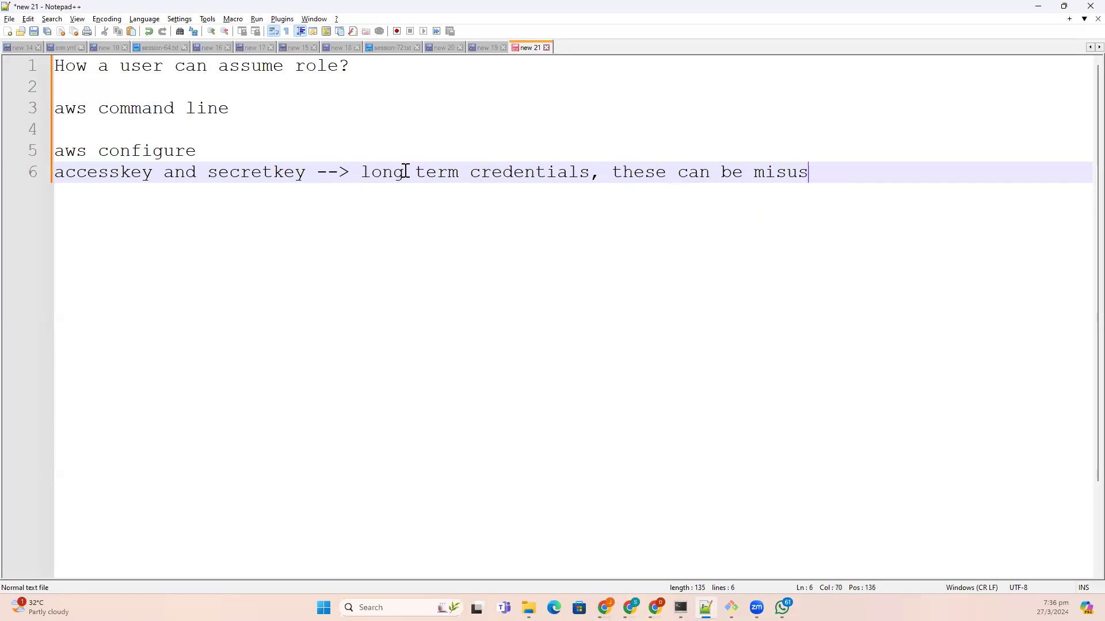
After a blank line, add the note "Role --> Accesskey, secretkey, token and 15min expiration time"
{"action": "key", "text": "Return"}
{"action": "key", "text": "Return"}
{"action": "type", "text": "R"}
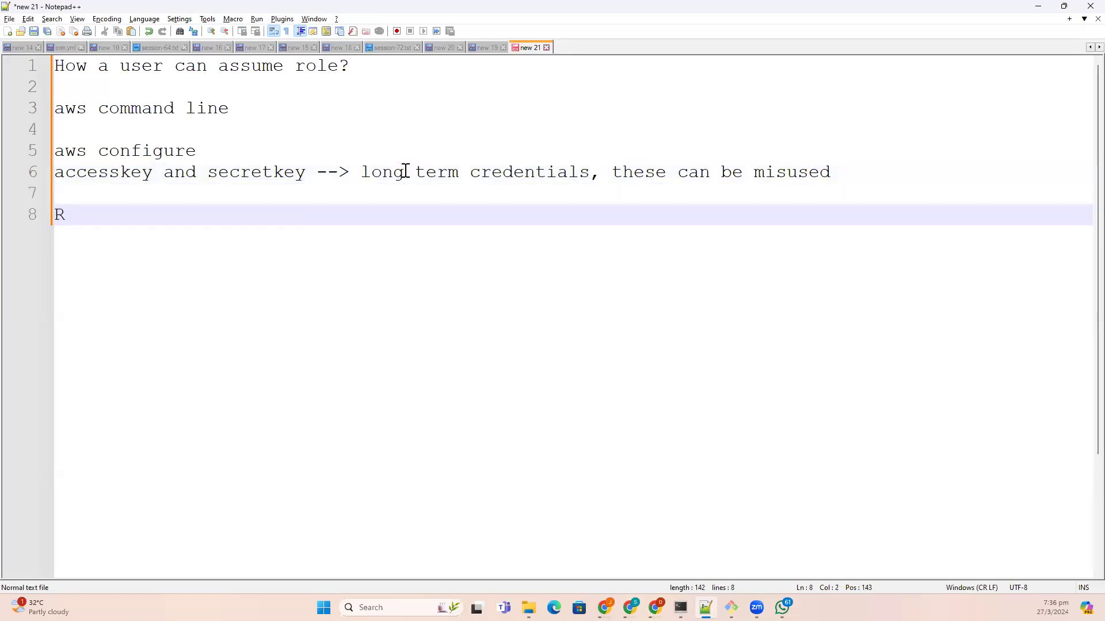
{"action": "type", "text": "ole --> Accesskey, secretkey"}
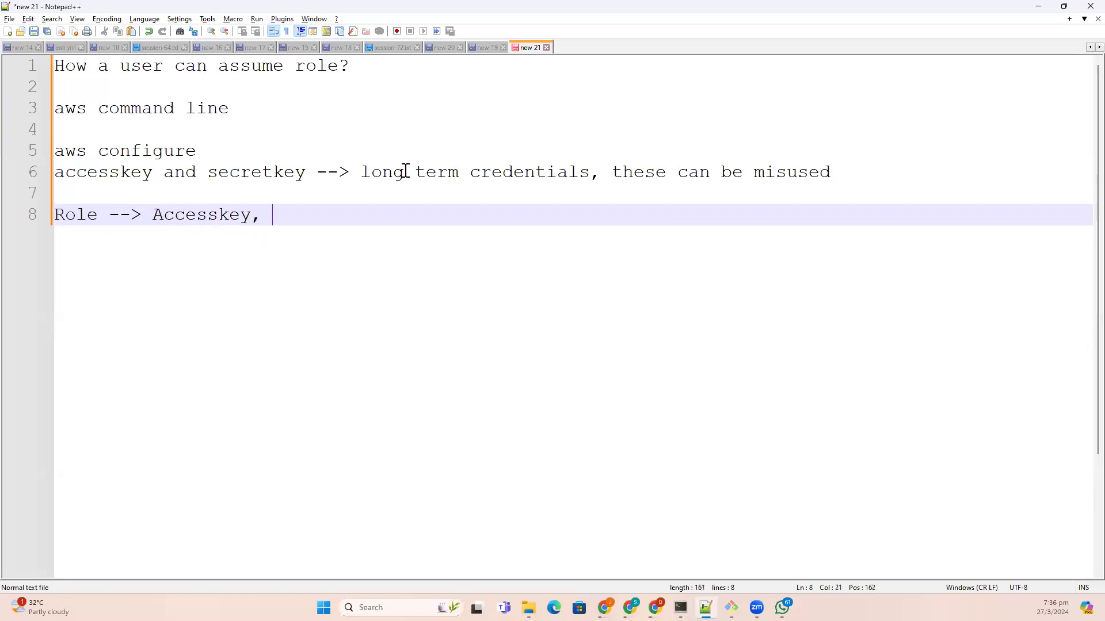
{"action": "type", "text": ", token"}
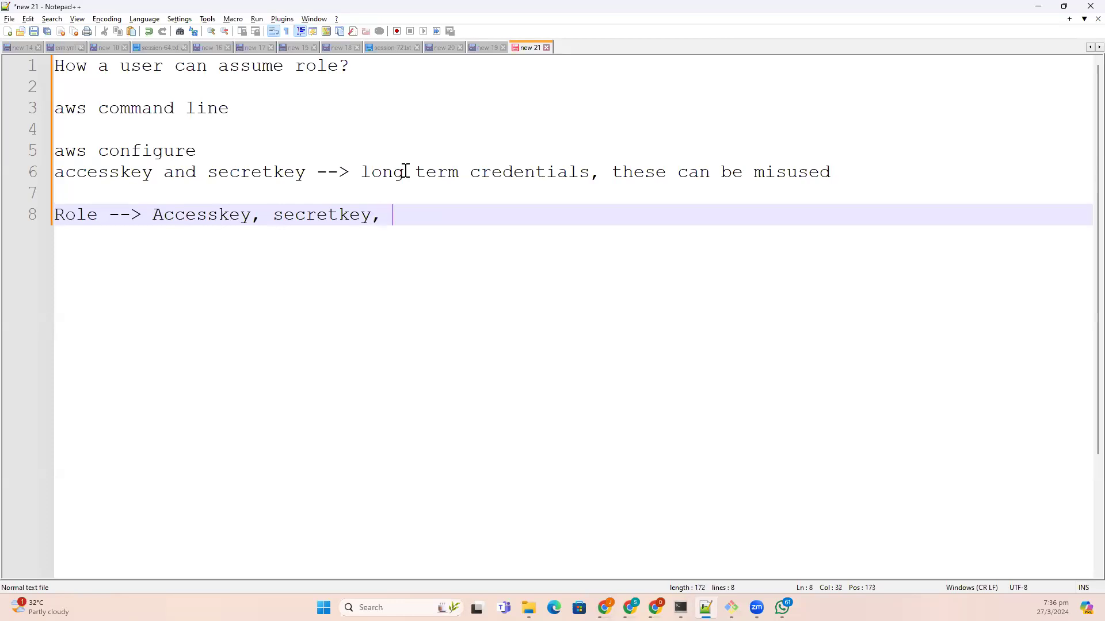
{"action": "type", "text": " and"}
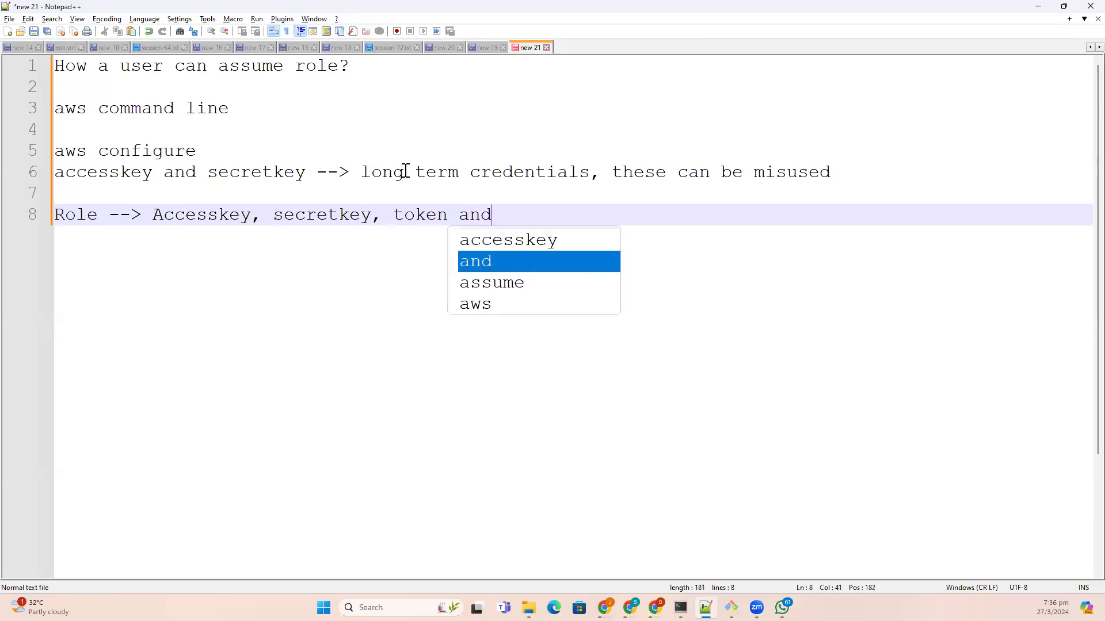
{"action": "type", "text": " 15min ex"}
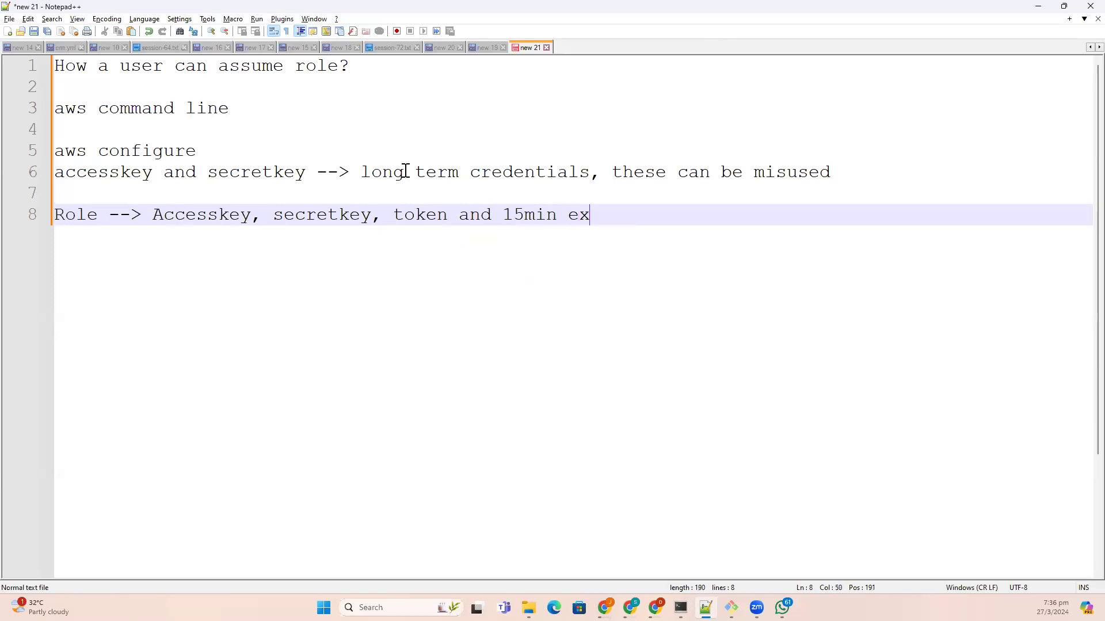
{"action": "type", "text": "piration time"}
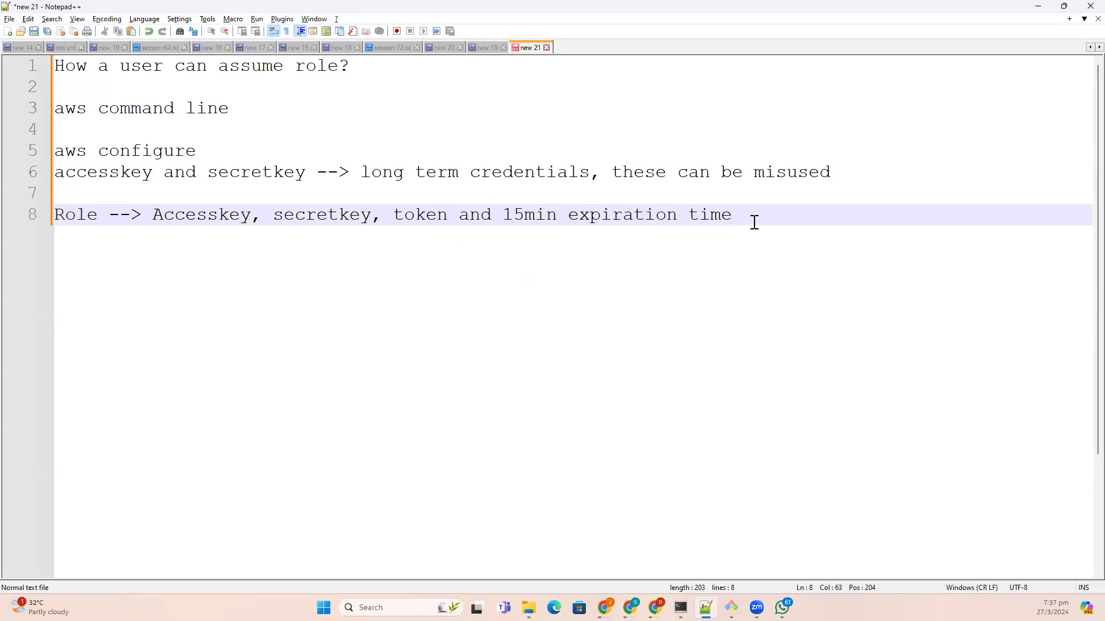
Beneath the Role line, add "it will be clearly logged in cloudtrail for audit purpose..."
{"action": "key", "text": "Return"}
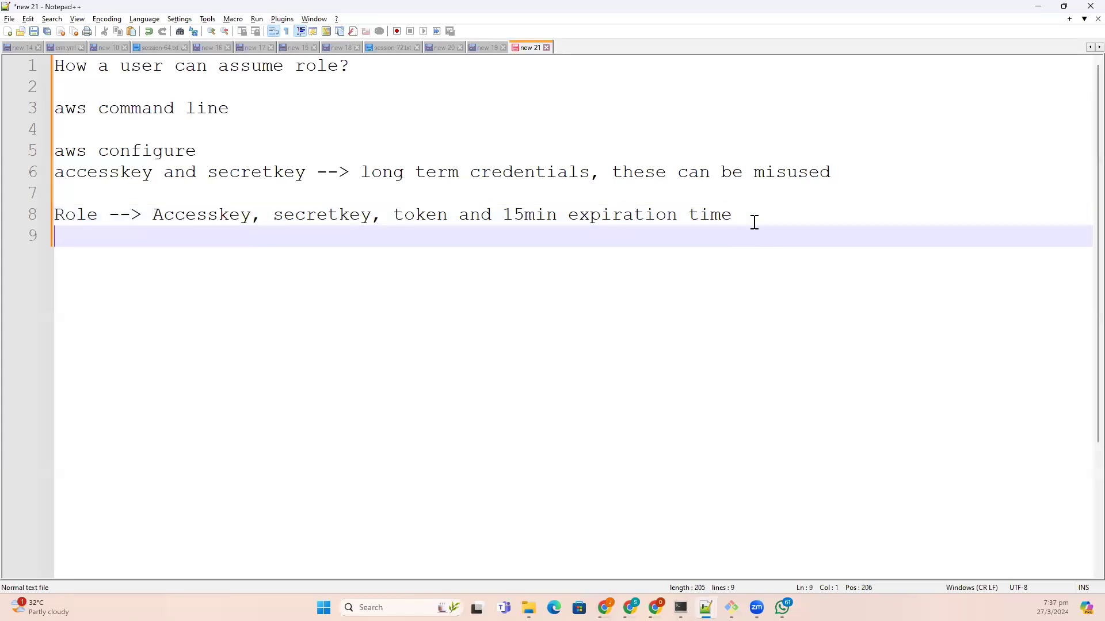
{"action": "type", "text": "it will be clear"}
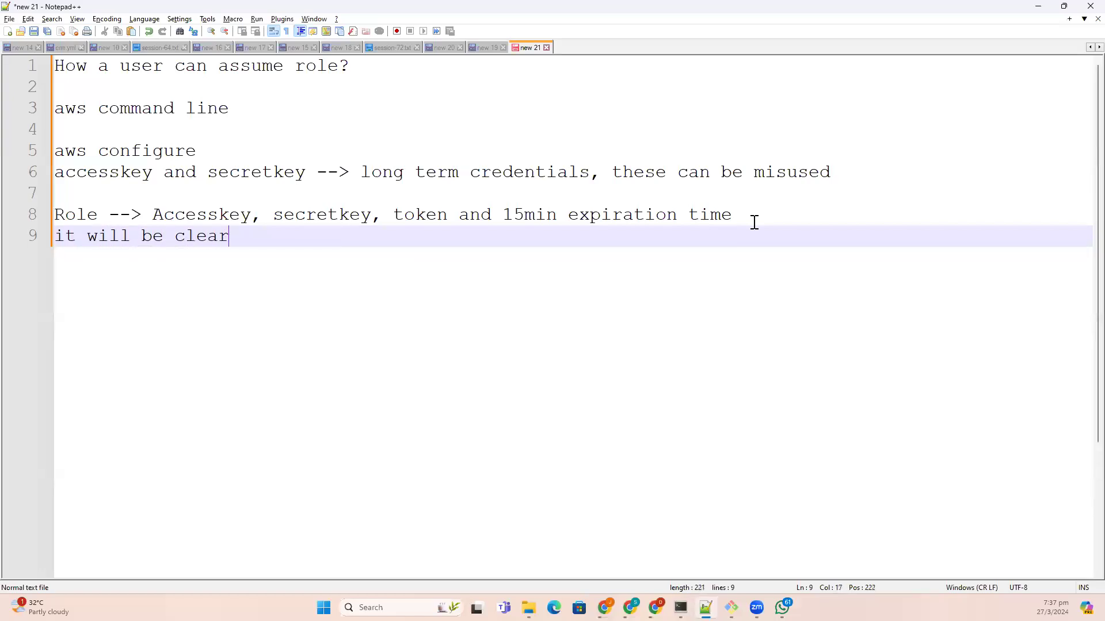
{"action": "type", "text": "ly logged in cloudtra"}
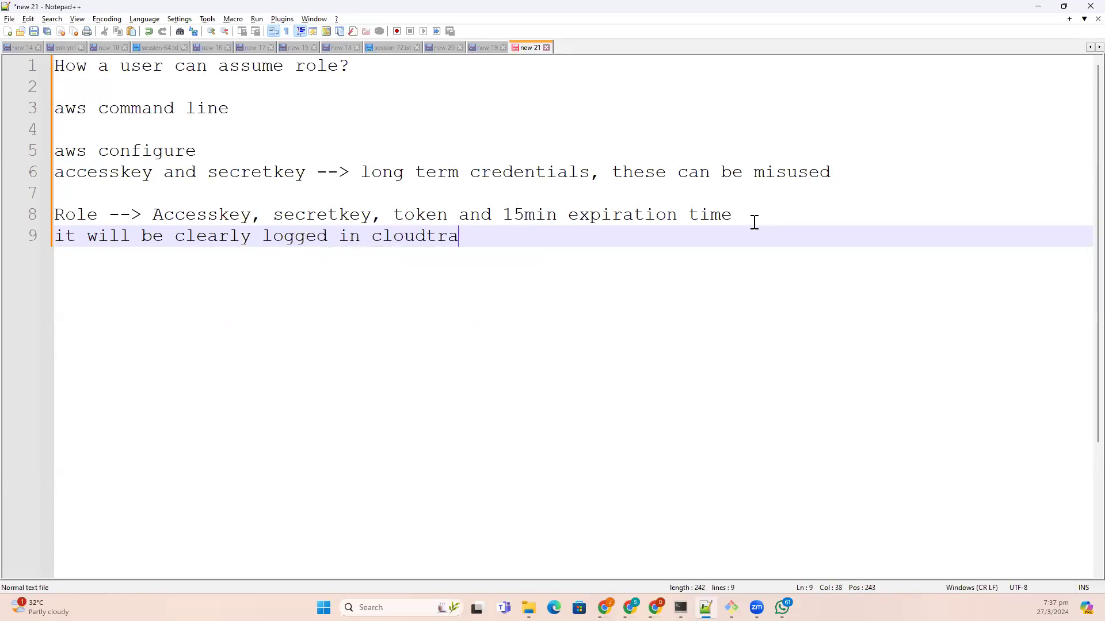
{"action": "type", "text": "il for audi"}
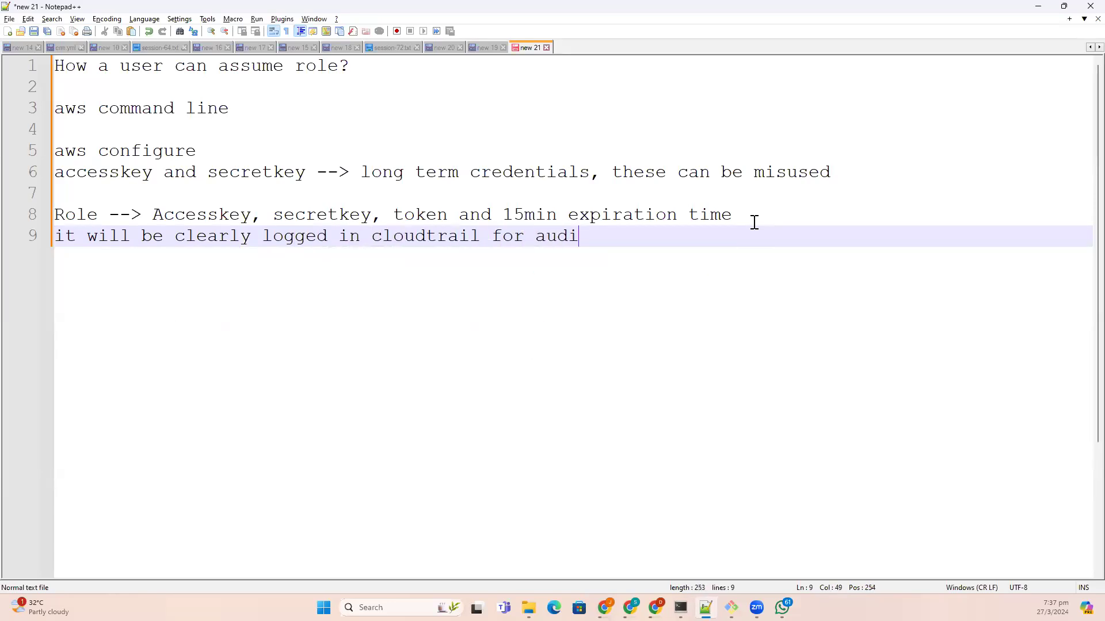
{"action": "key", "text": "BackSpace"}
{"action": "key", "text": "BackSpace"}
{"action": "type", "text": "t purpose..."}
Switch to role.MD on GitHub and review the advantages of users assuming roles and the Use case-3 EC2 policy
{"action": "key", "text": "alt+Tab"}
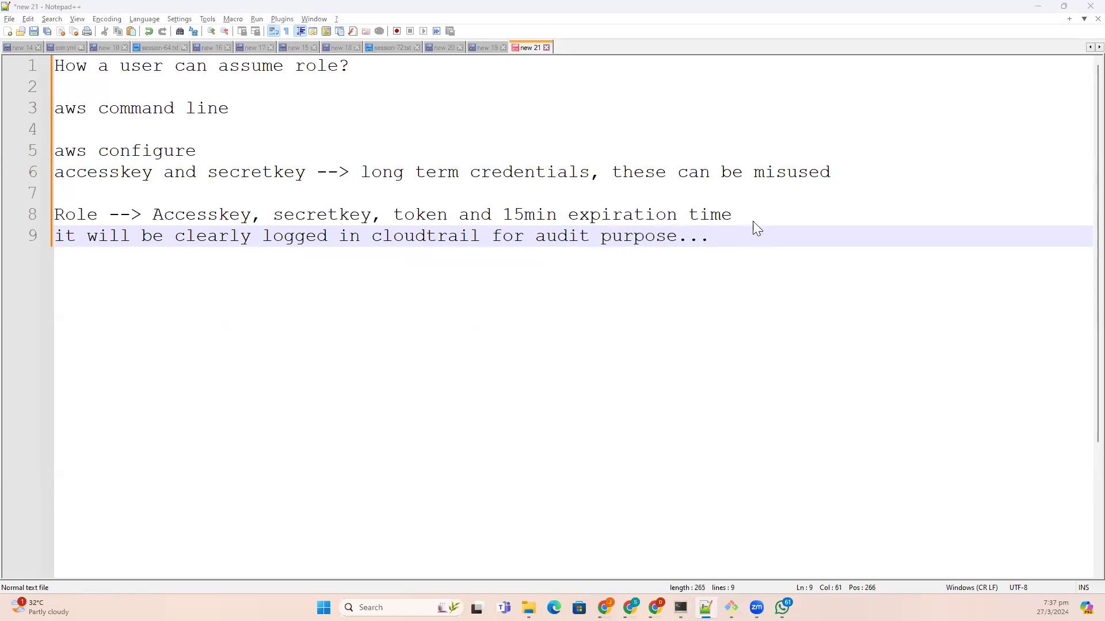
{"action": "left_click_drag", "start_coordinate": [599, 322], "coordinate": [827, 335]}
{"action": "left_click", "coordinate": [361, 342]}
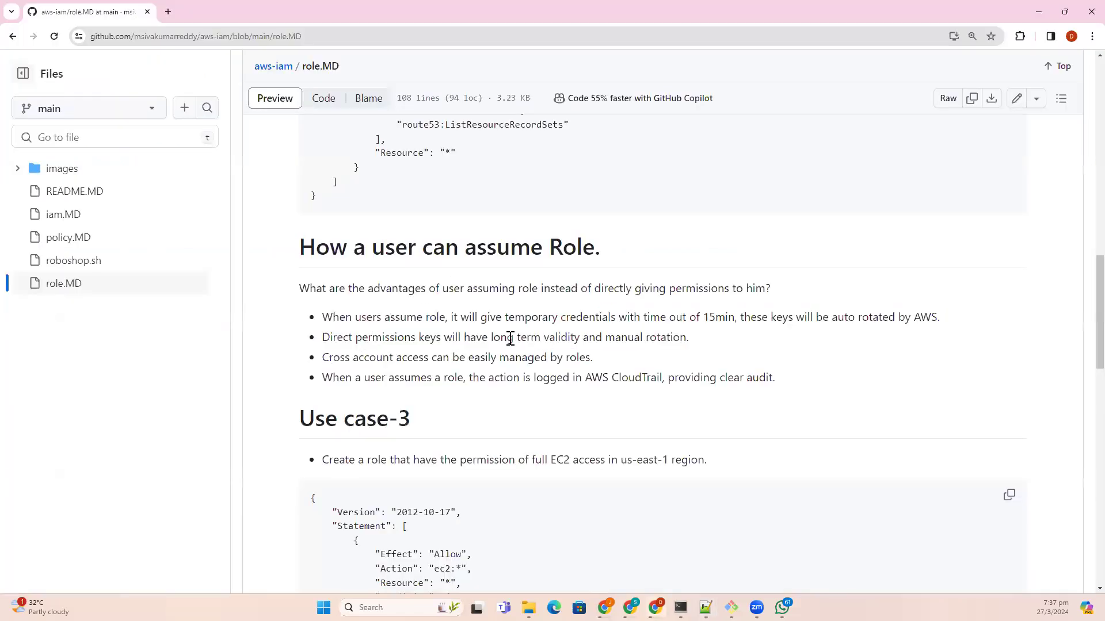
{"action": "left_click_drag", "start_coordinate": [322, 358], "coordinate": [697, 364]}
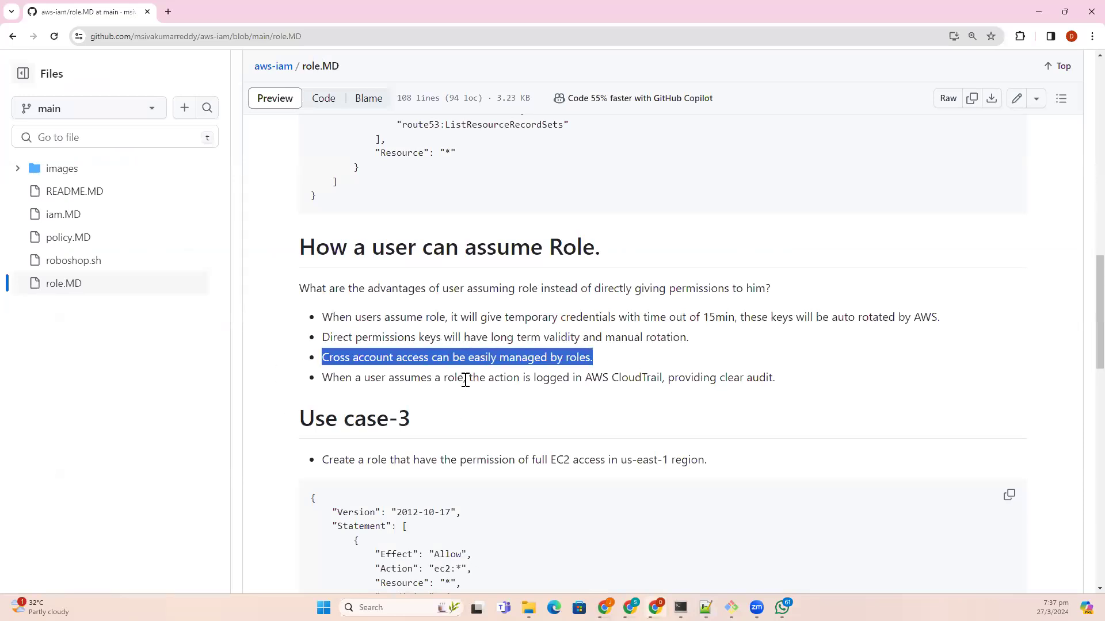
{"action": "left_click_drag", "start_coordinate": [325, 379], "coordinate": [734, 378]}
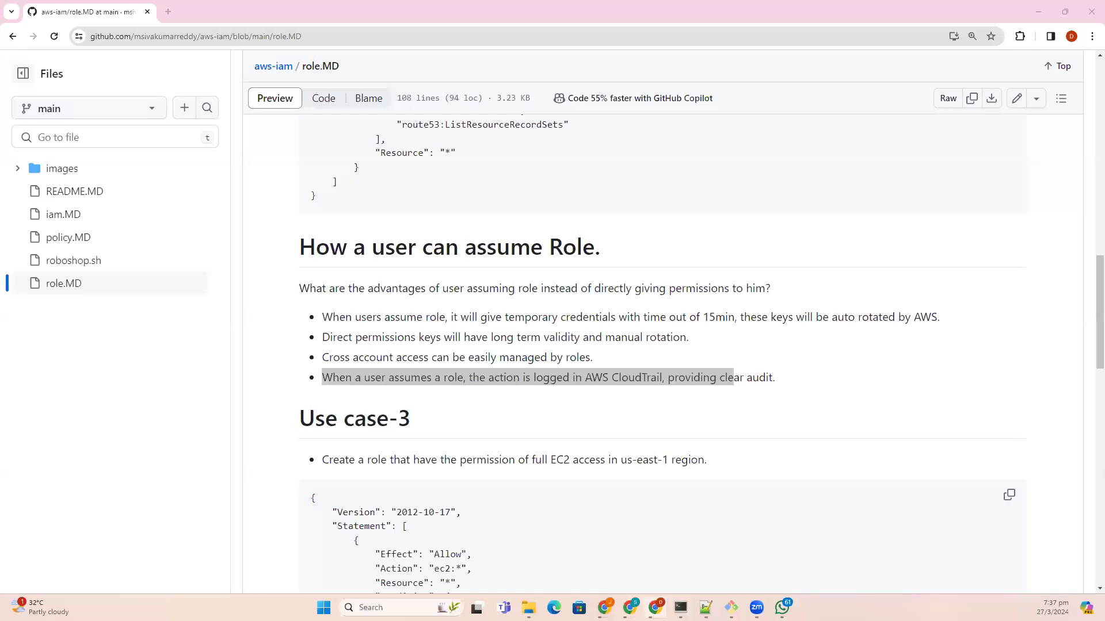
{"action": "left_click", "coordinate": [525, 420]}
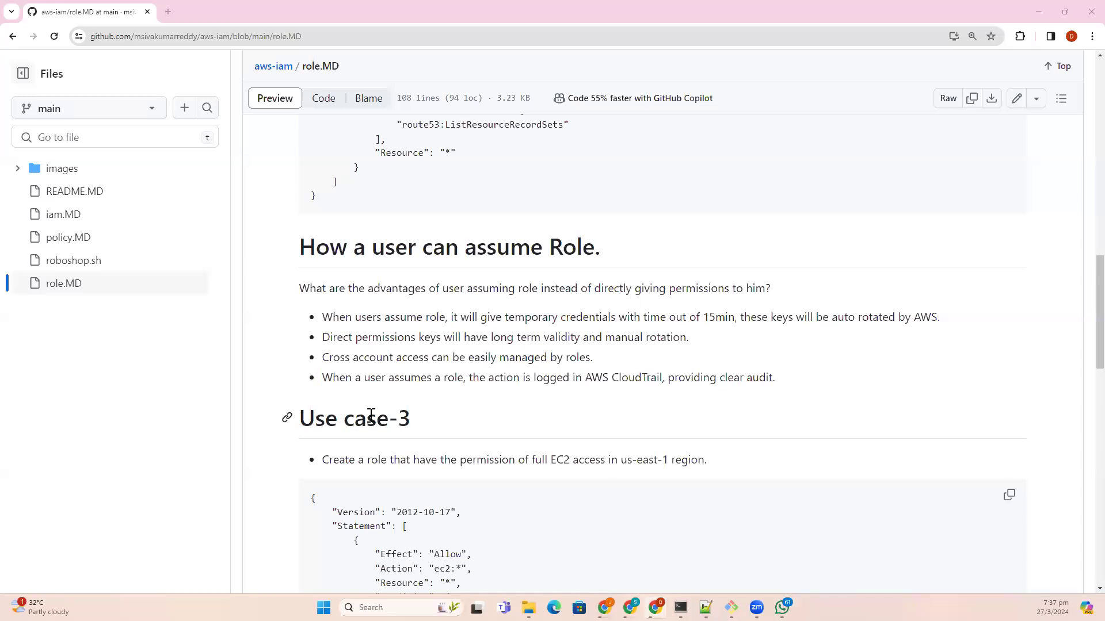
{"action": "scroll", "coordinate": [419, 447], "scroll_direction": "down", "scroll_amount": 3}
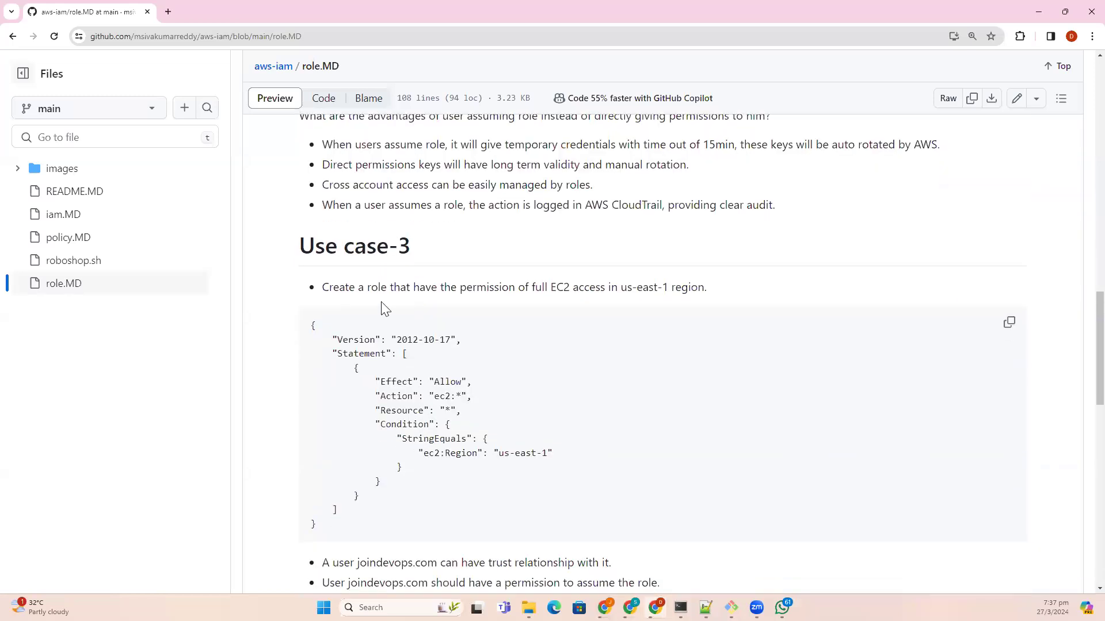
{"action": "left_click_drag", "start_coordinate": [323, 290], "coordinate": [703, 292]}
{"action": "left_click", "coordinate": [577, 291]}
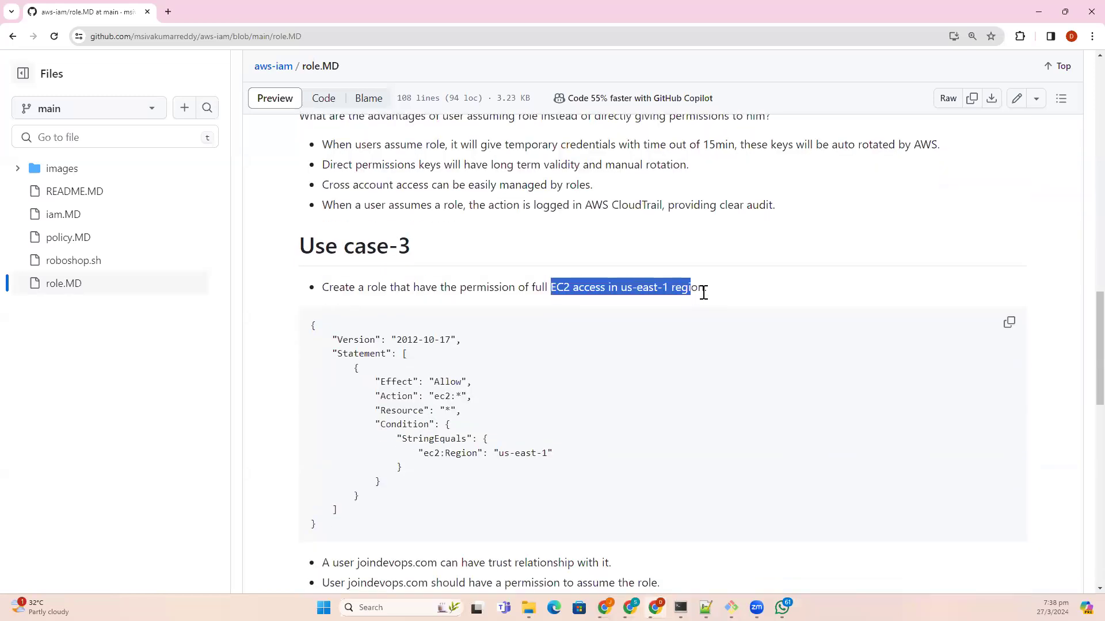
{"action": "left_click_drag", "start_coordinate": [320, 528], "coordinate": [311, 325]}
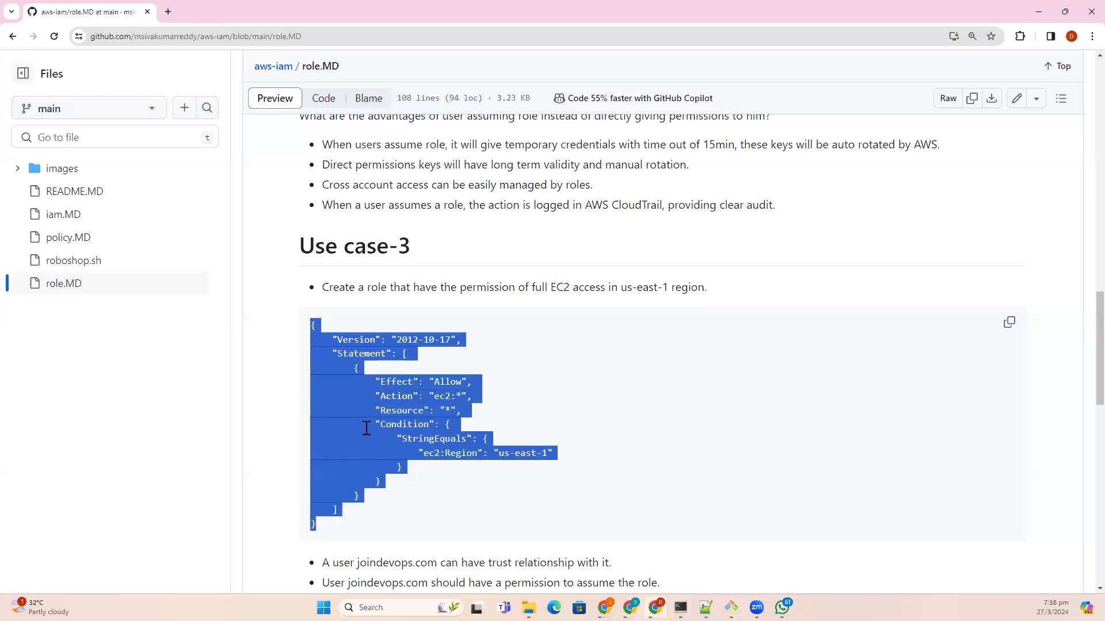
{"action": "left_click", "coordinate": [268, 366]}
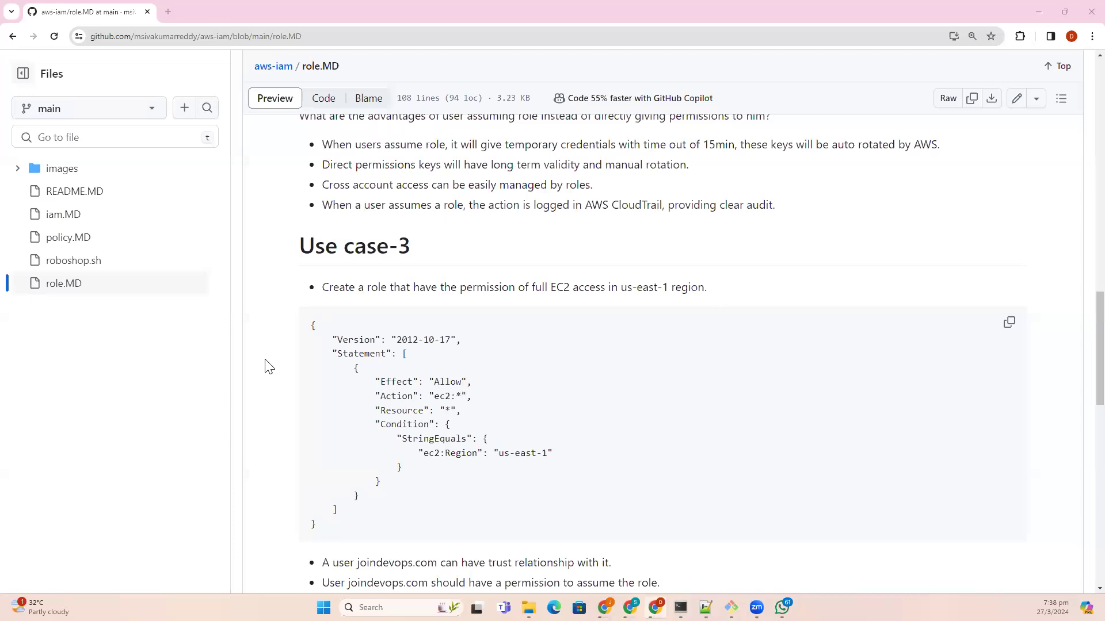
Switch to Notepad++ and, after a blank line, add "user should access EC2 in us-east-1 region, not from permissions but it should be through the role..."
{"action": "key", "text": "alt+Tab"}
{"action": "key", "text": "Return"}
{"action": "key", "text": "Return"}
{"action": "type", "text": "s"}
{"action": "key", "text": "BackSpace"}
{"action": "type", "text": "user"}
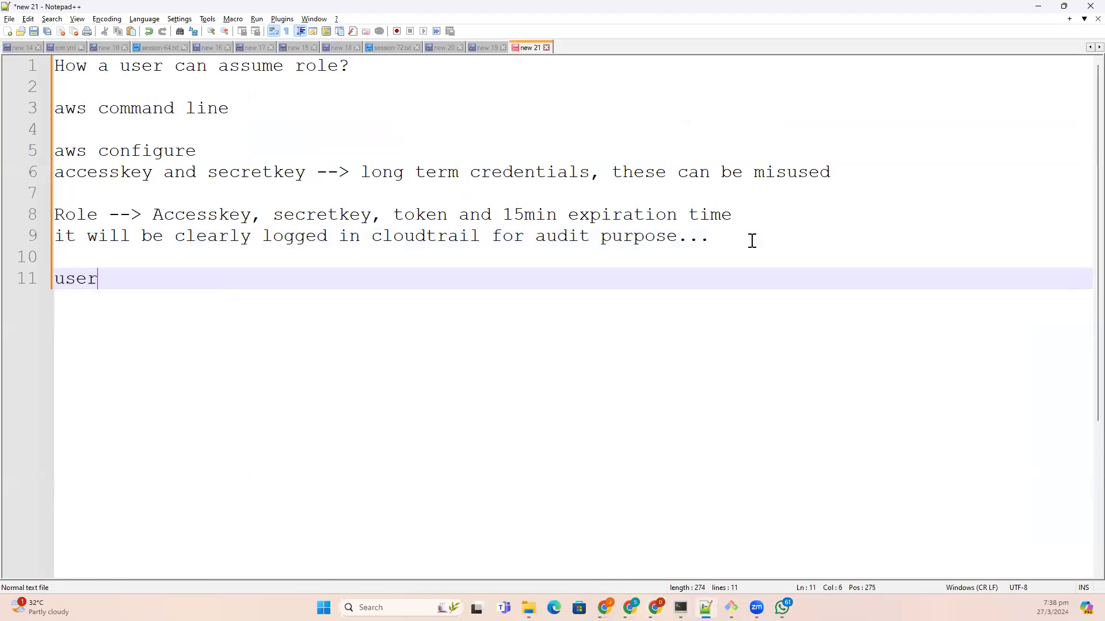
{"action": "type", "text": " should ace"}
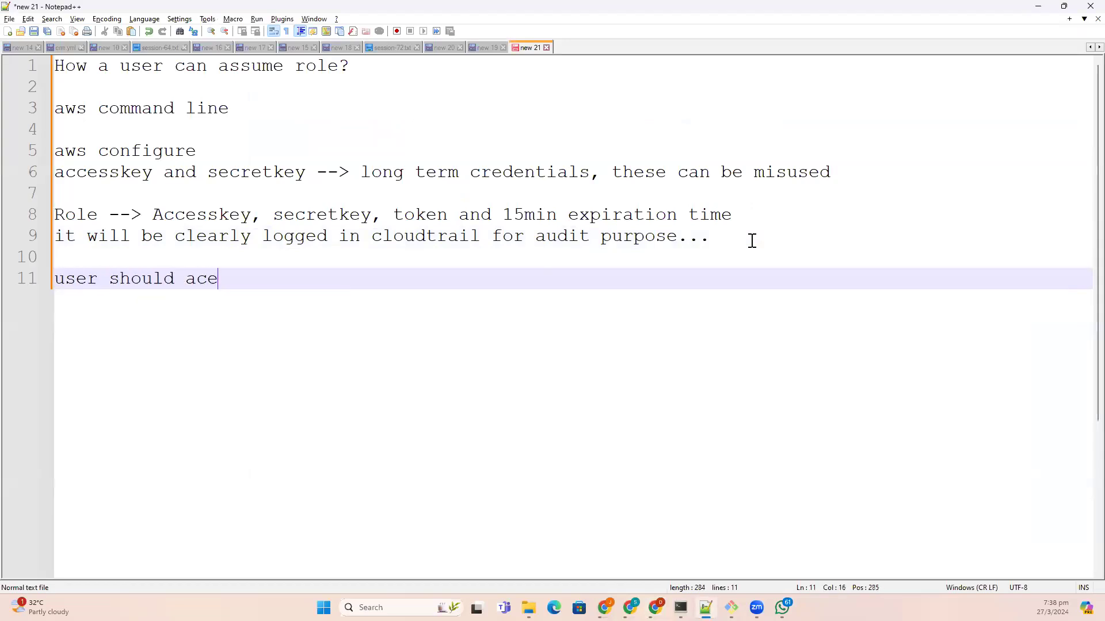
{"action": "key", "text": "BackSpace"}
{"action": "type", "text": "cess EC2 in us"}
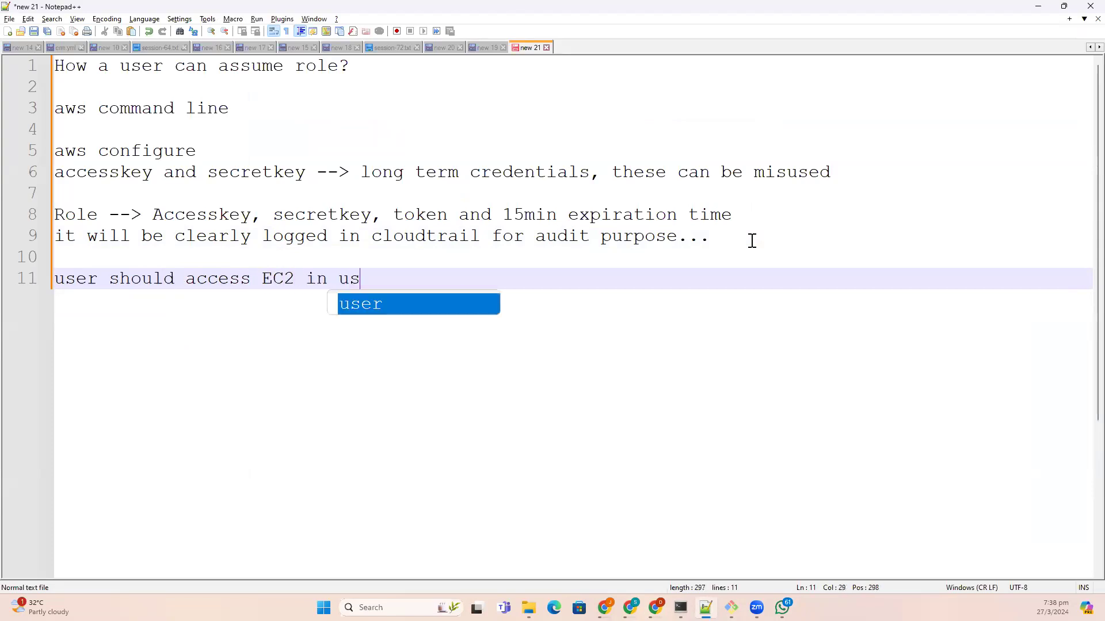
{"action": "type", "text": "-east-1 r"}
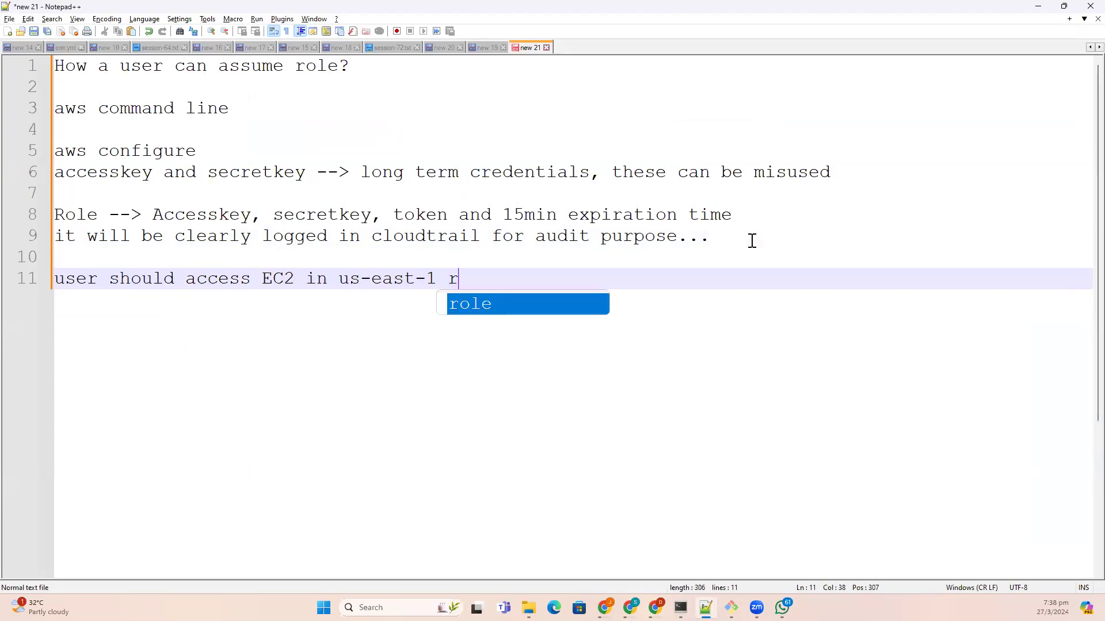
{"action": "type", "text": "egion, not from "}
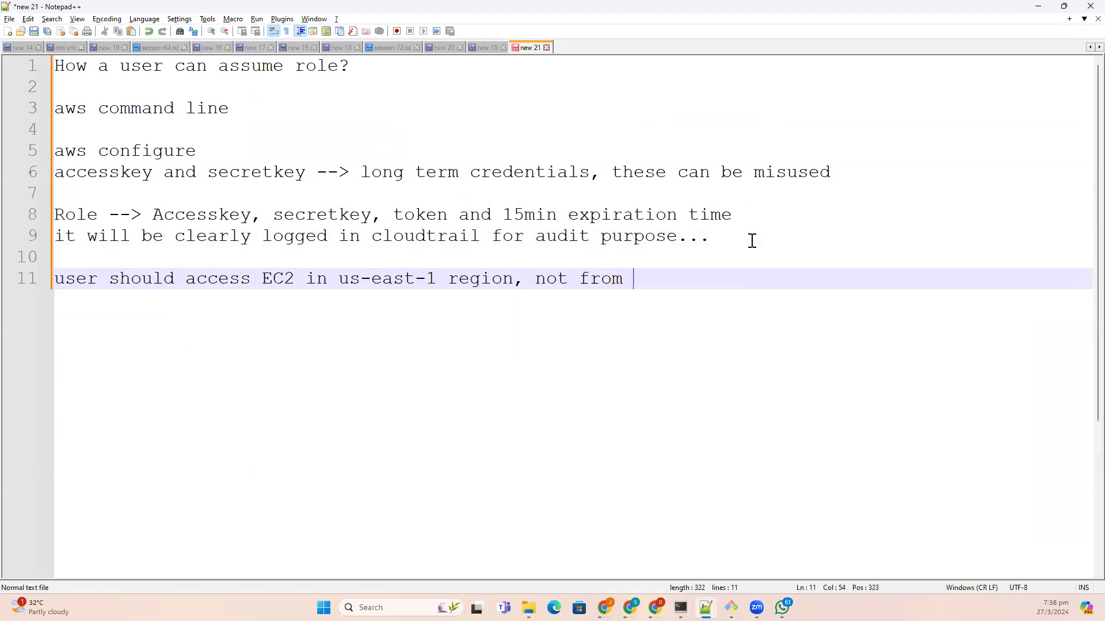
{"action": "type", "text": "permissions but it sh"}
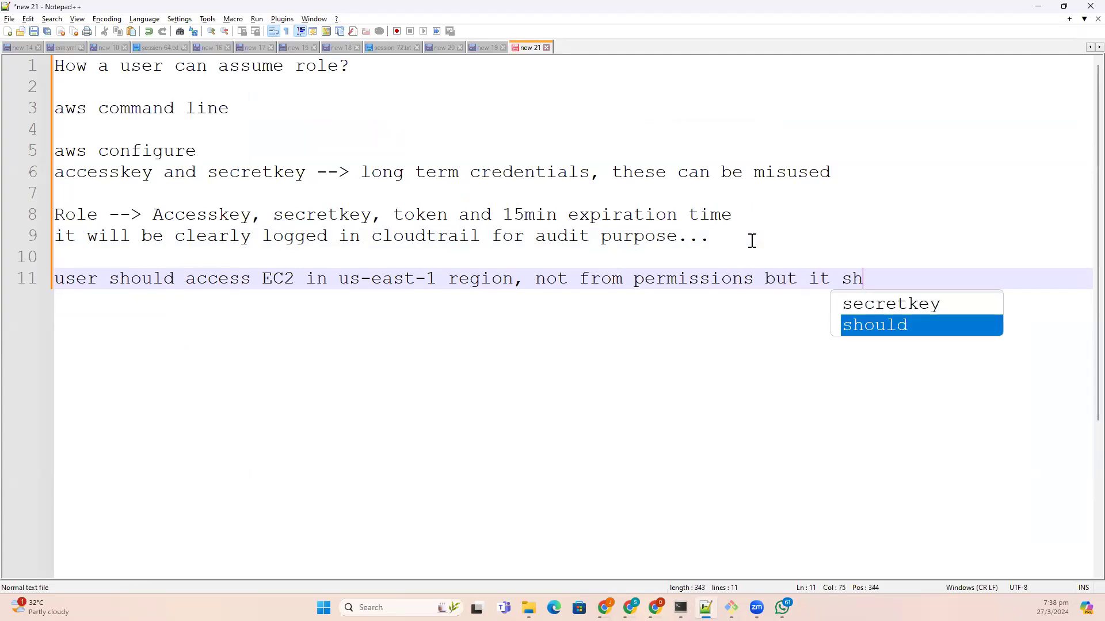
{"action": "type", "text": "ould be thro"}
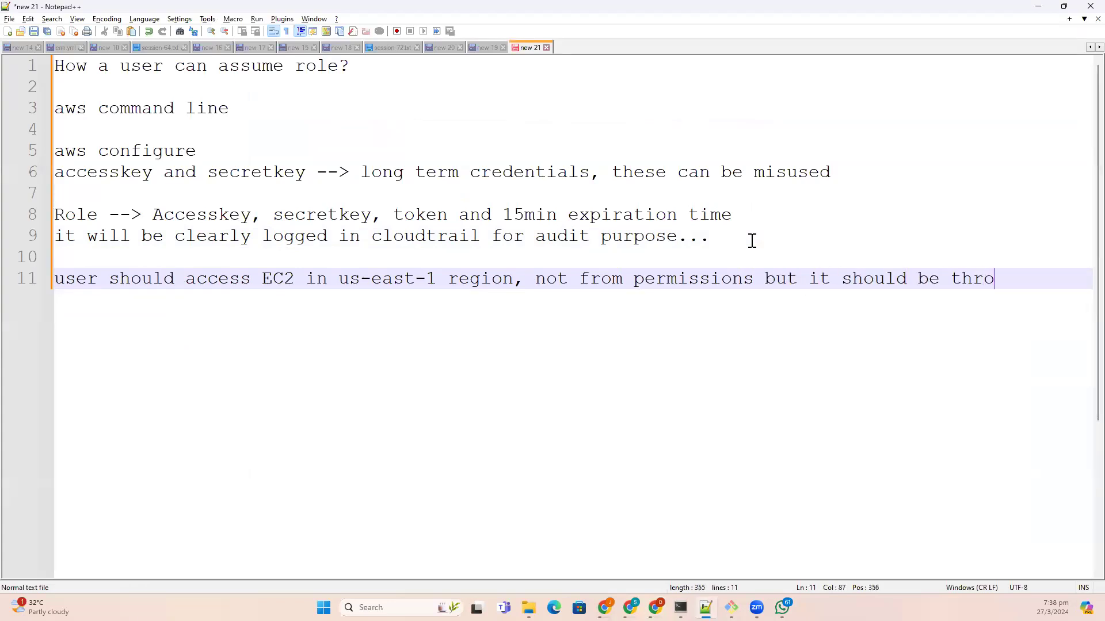
{"action": "type", "text": "ugh the role"}
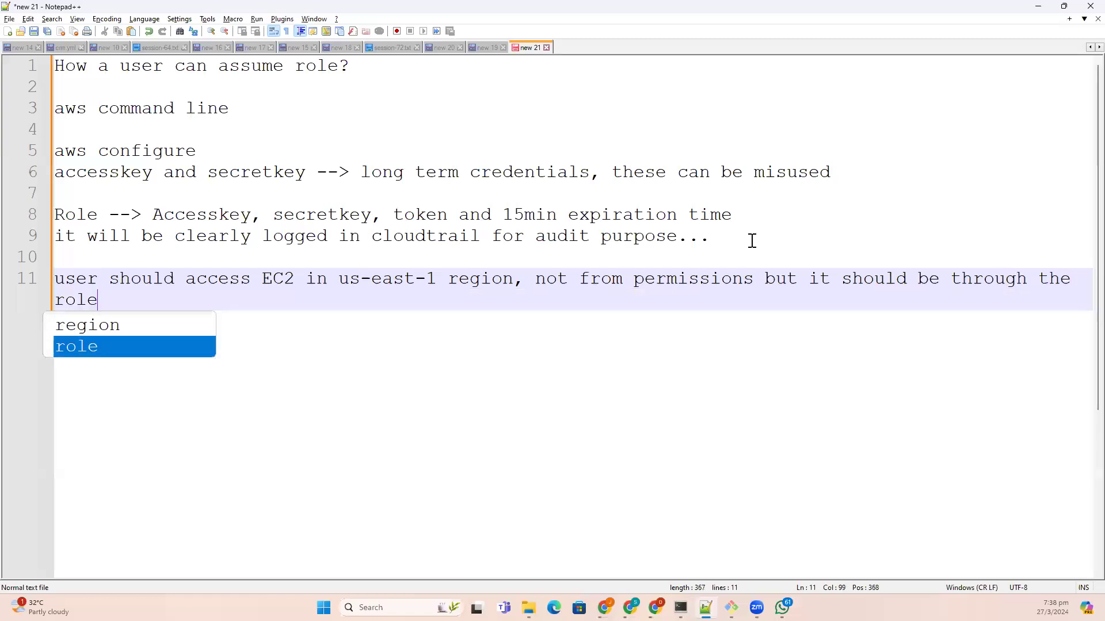
{"action": "type", "text": "..."}
After a blank line, add the lines "Create Role" and "Create permissions to access that EC2"
{"action": "key", "text": "Return"}
{"action": "key", "text": "Return"}
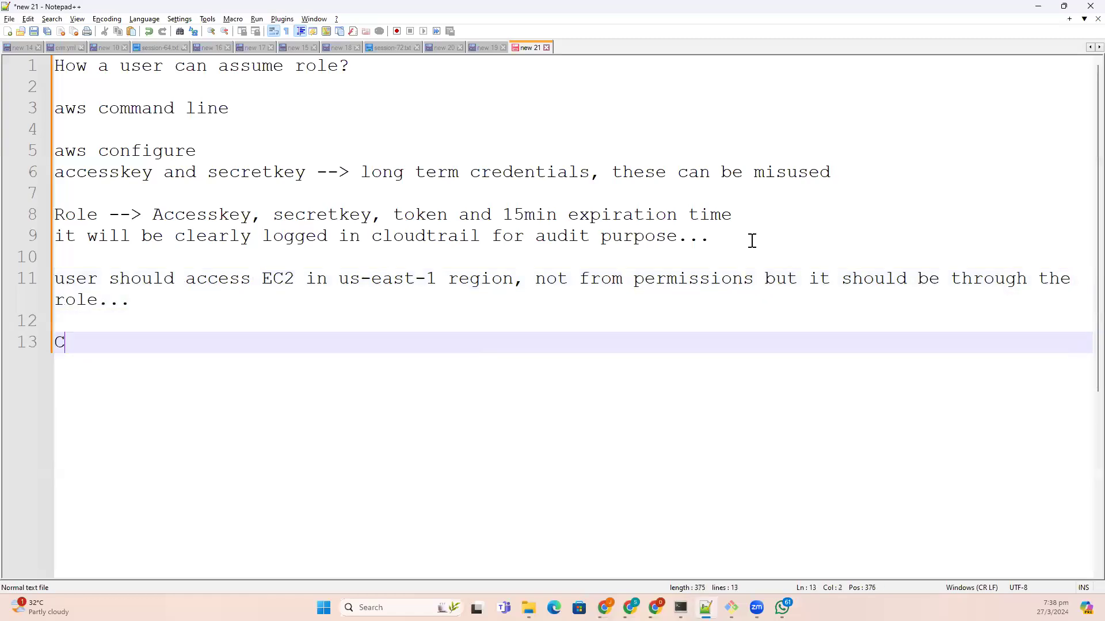
{"action": "type", "text": "Create Role"}
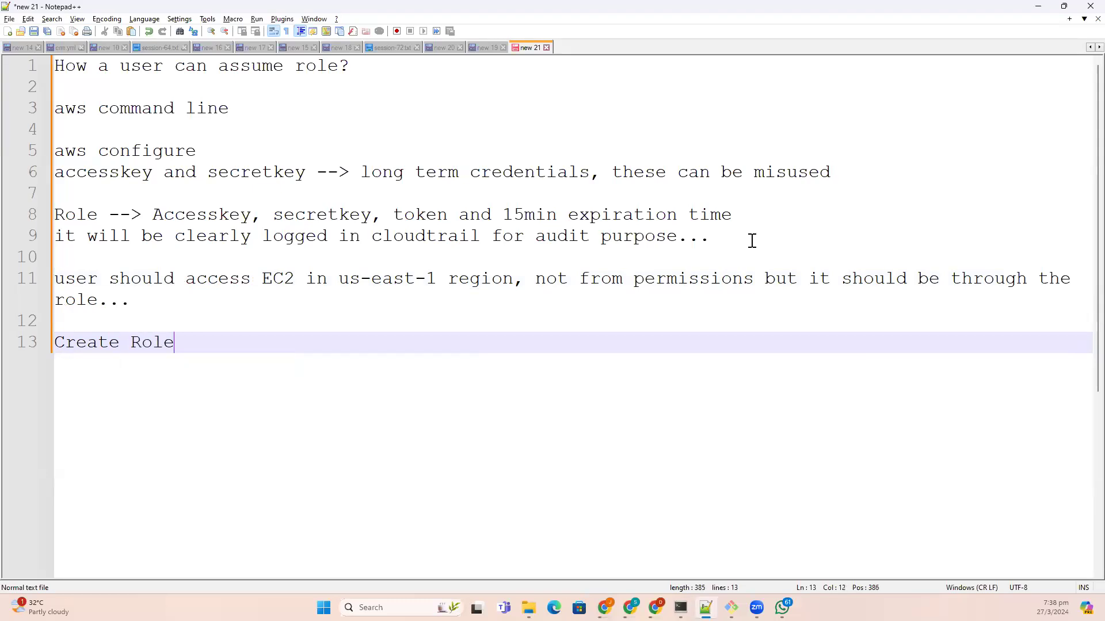
{"action": "key", "text": "Return"}
{"action": "type", "text": "C"}
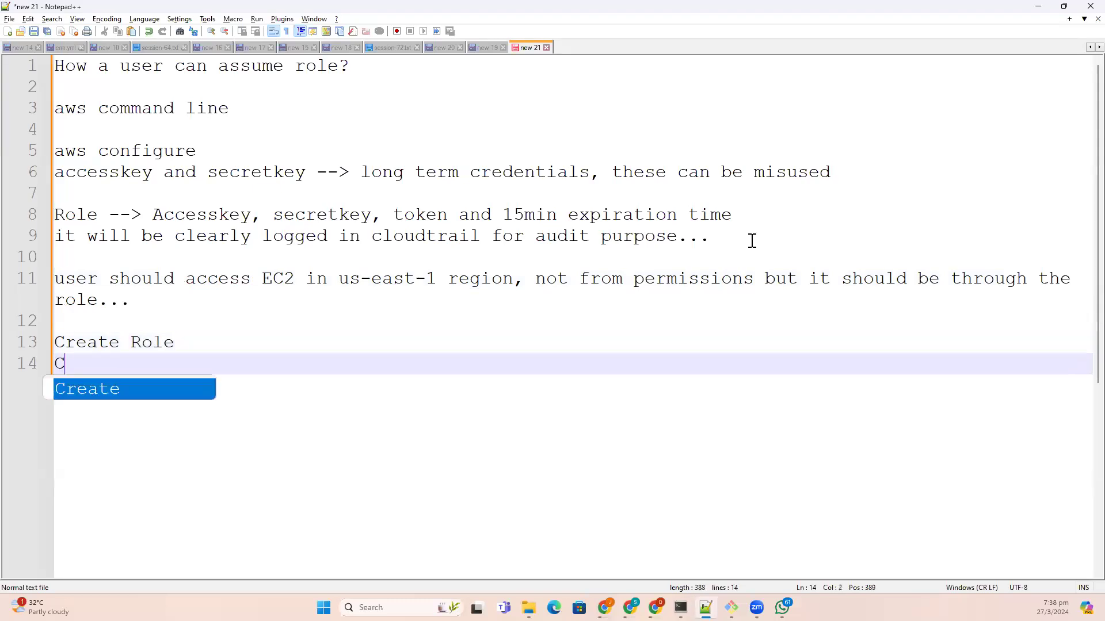
{"action": "type", "text": "reate p"}
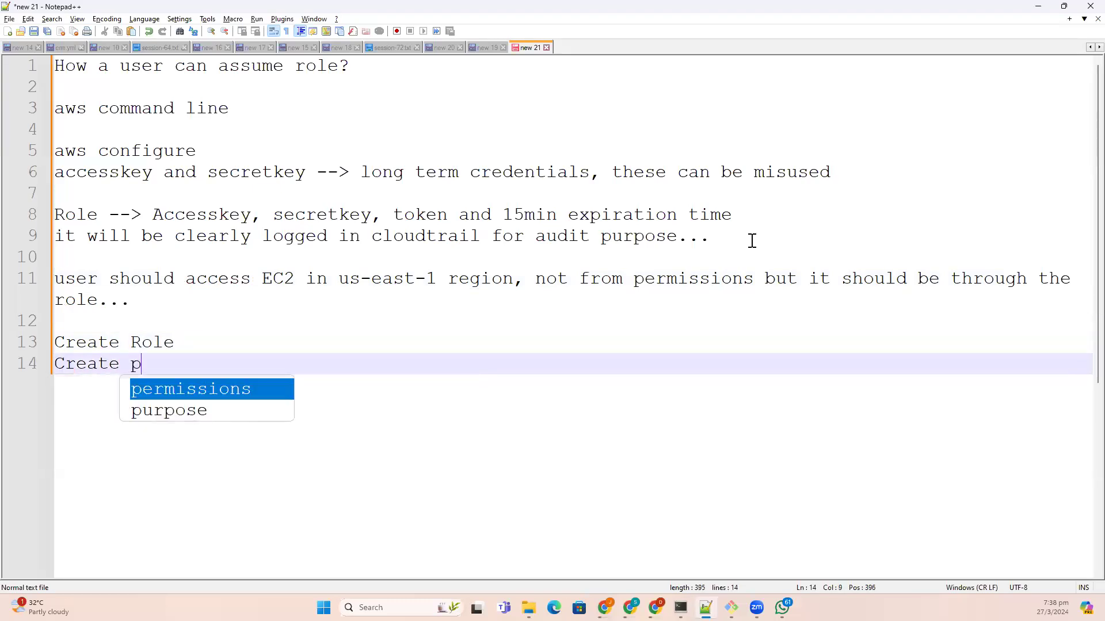
{"action": "type", "text": "ermissions to acce"}
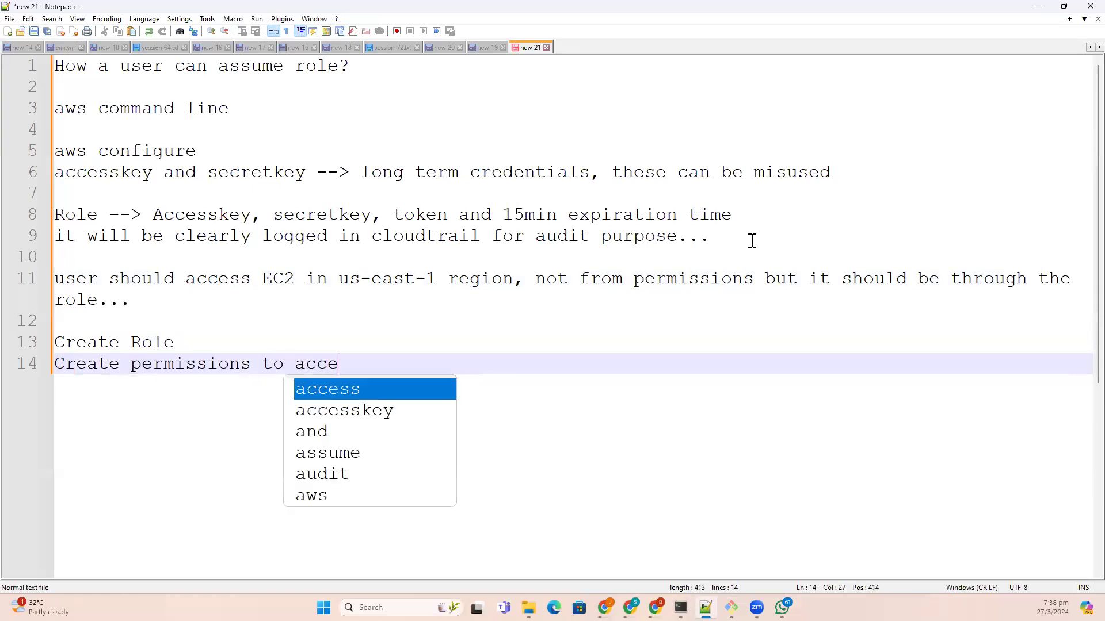
{"action": "type", "text": "ss that"}
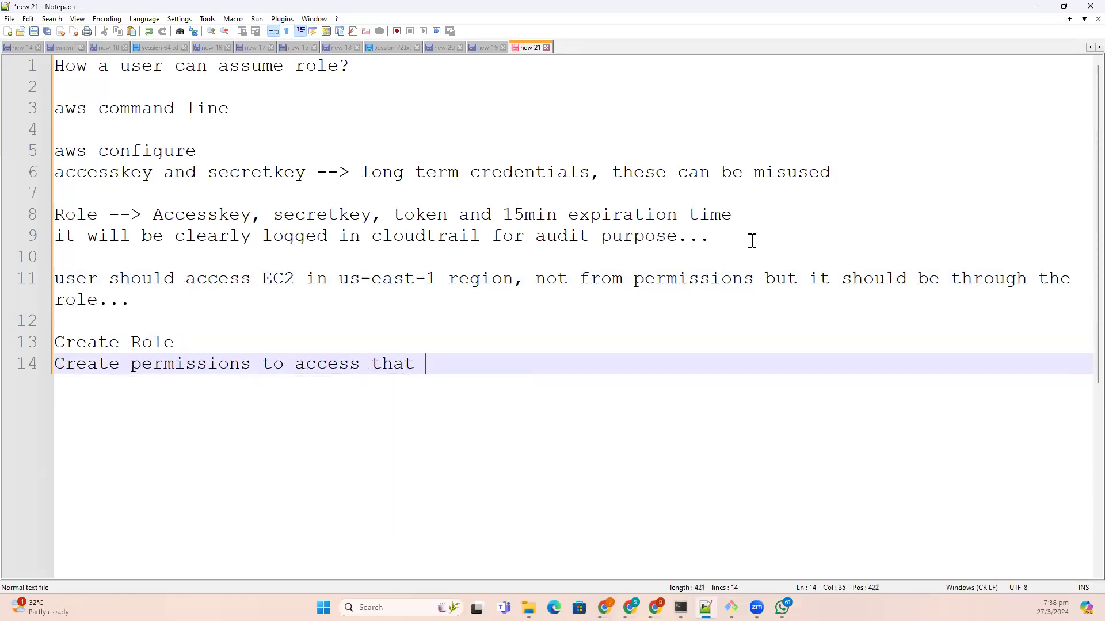
{"action": "type", "text": " EC2"}
Add a third line to the role plan reading "this role should be only assumed by joindevops.com user"
{"action": "key", "text": "Return"}
{"action": "type", "text": "th"}
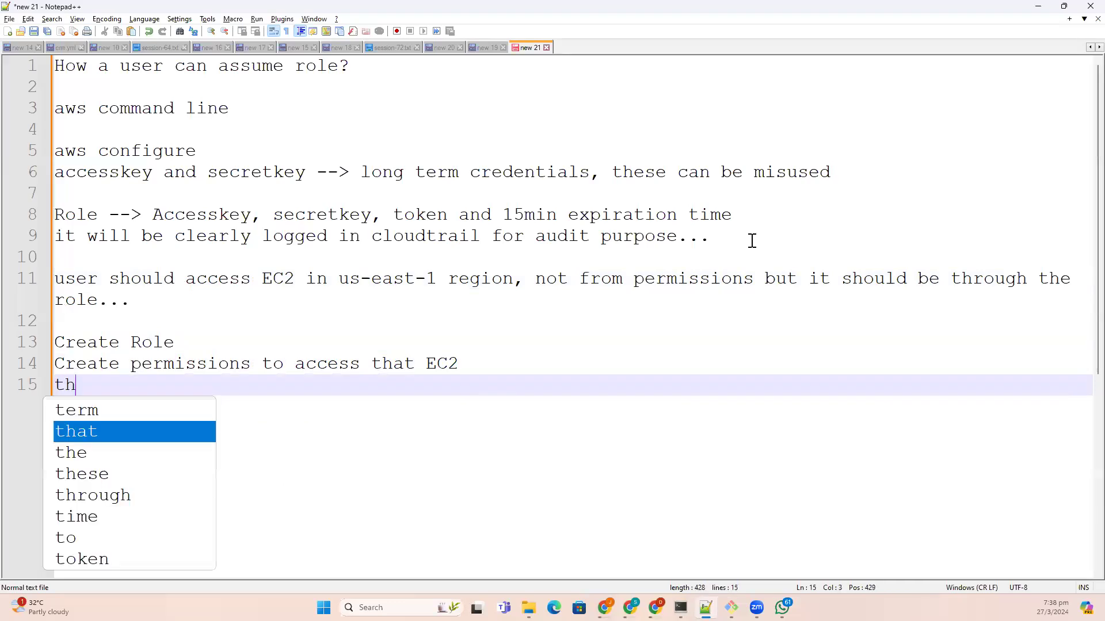
{"action": "type", "text": "is role should be only"}
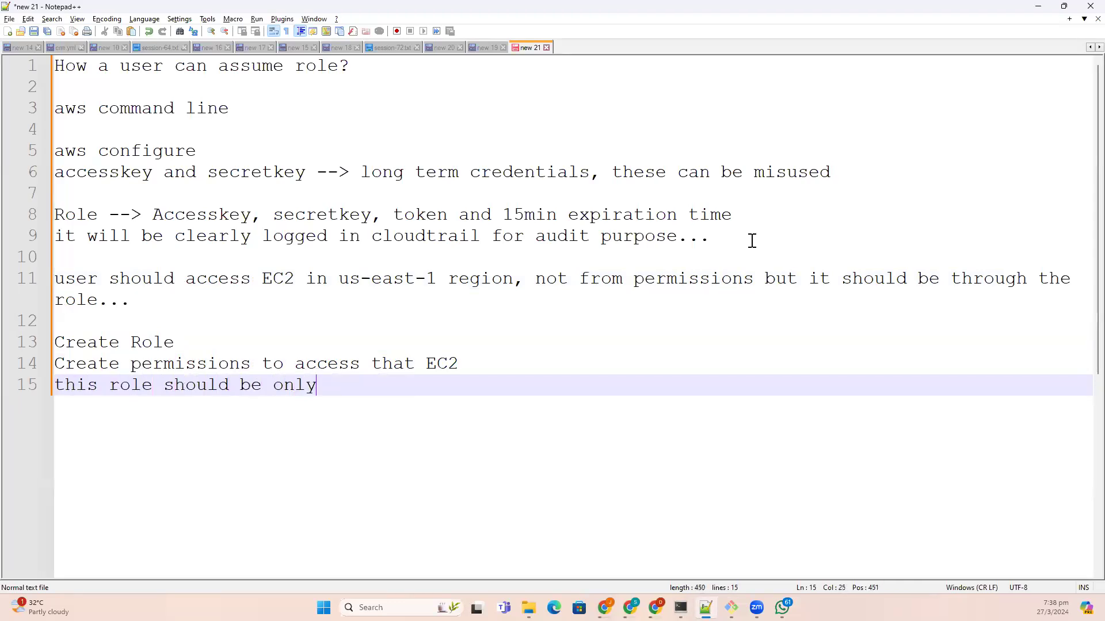
{"action": "type", "text": " assumed by"}
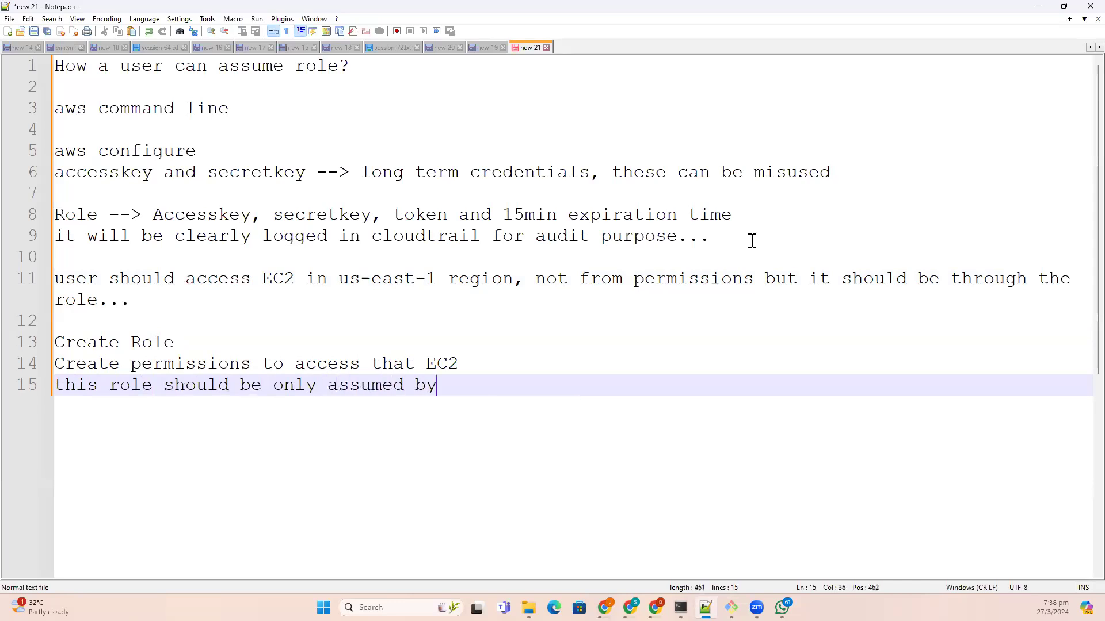
{"action": "type", "text": " joindev"}
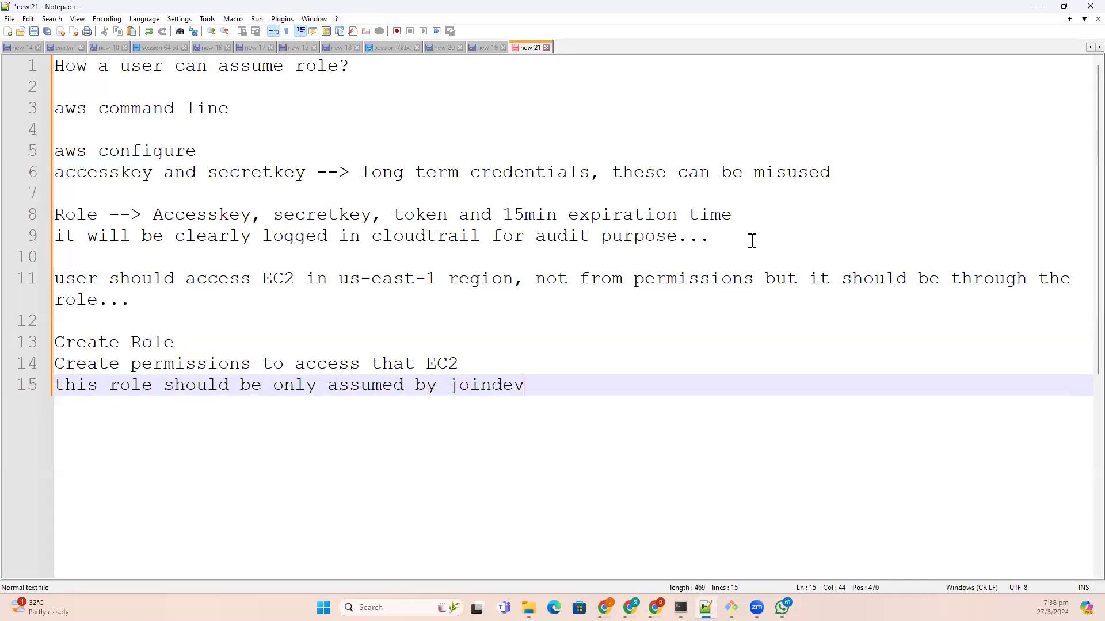
{"action": "type", "text": "ops.com user"}
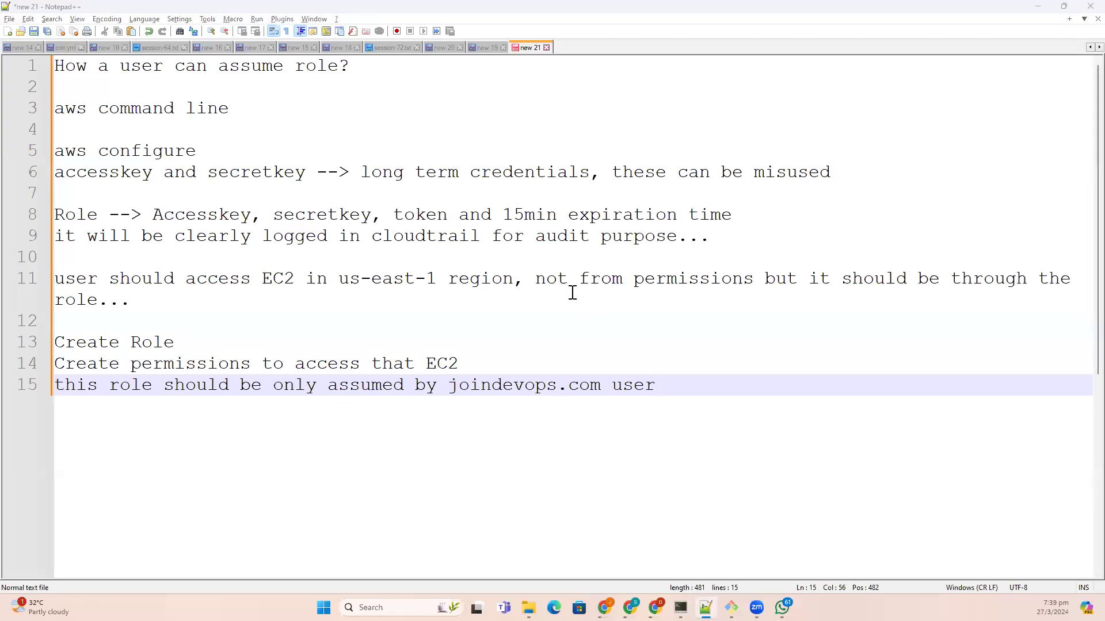
Switch to the AWS console in the browser and start creating a new role in IAM
{"action": "key", "text": "alt+Tab"}
{"action": "key", "text": "alt+Tab"}
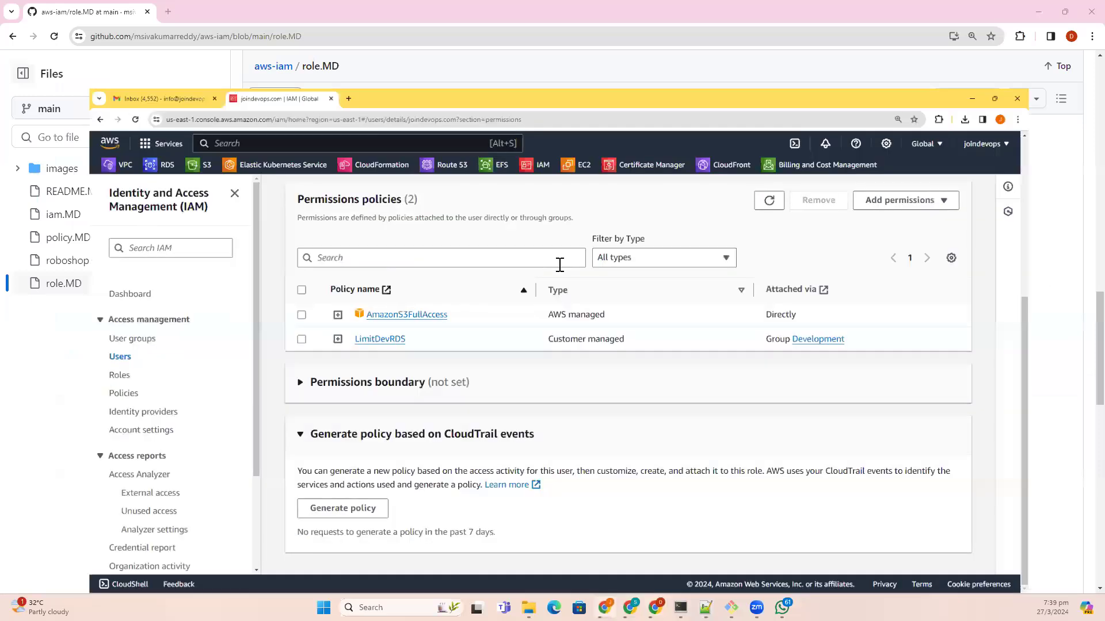
{"action": "left_click", "coordinate": [623, 347]}
{"action": "left_click", "coordinate": [35, 337]}
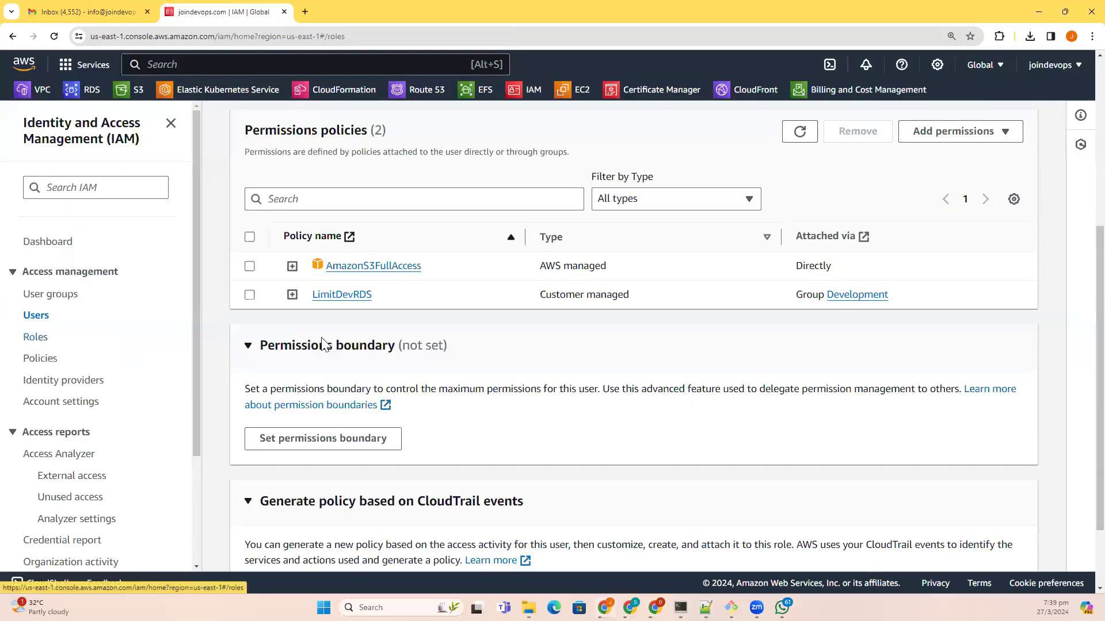
{"action": "left_click", "coordinate": [989, 132]}
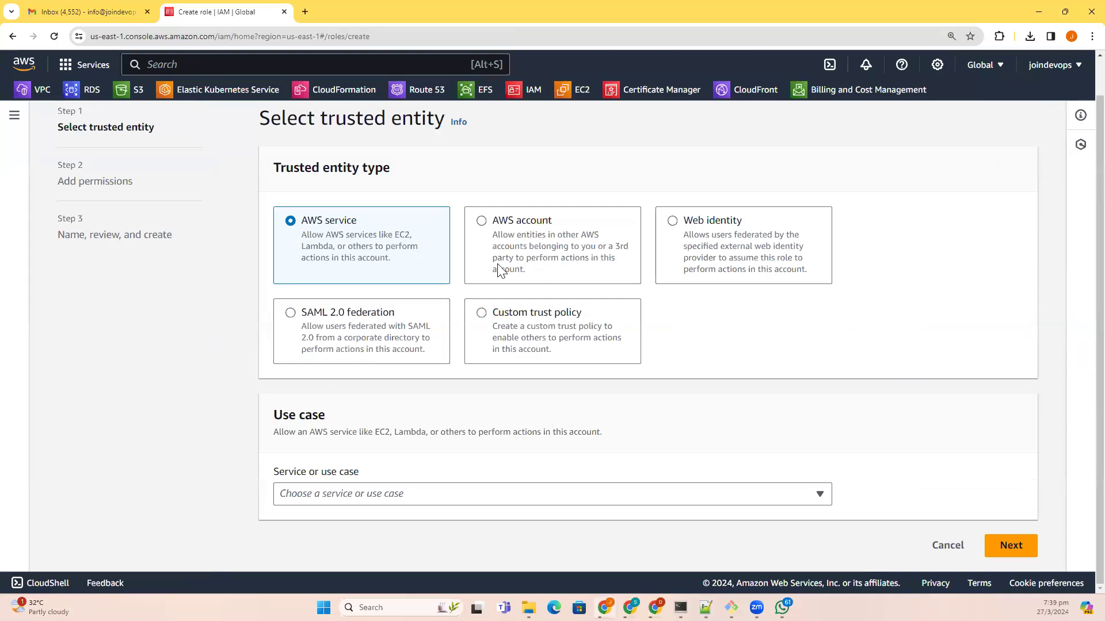
Set the role's trusted entity to this AWS account and continue to the role details without attaching any permission policy
{"action": "left_click", "coordinate": [523, 268]}
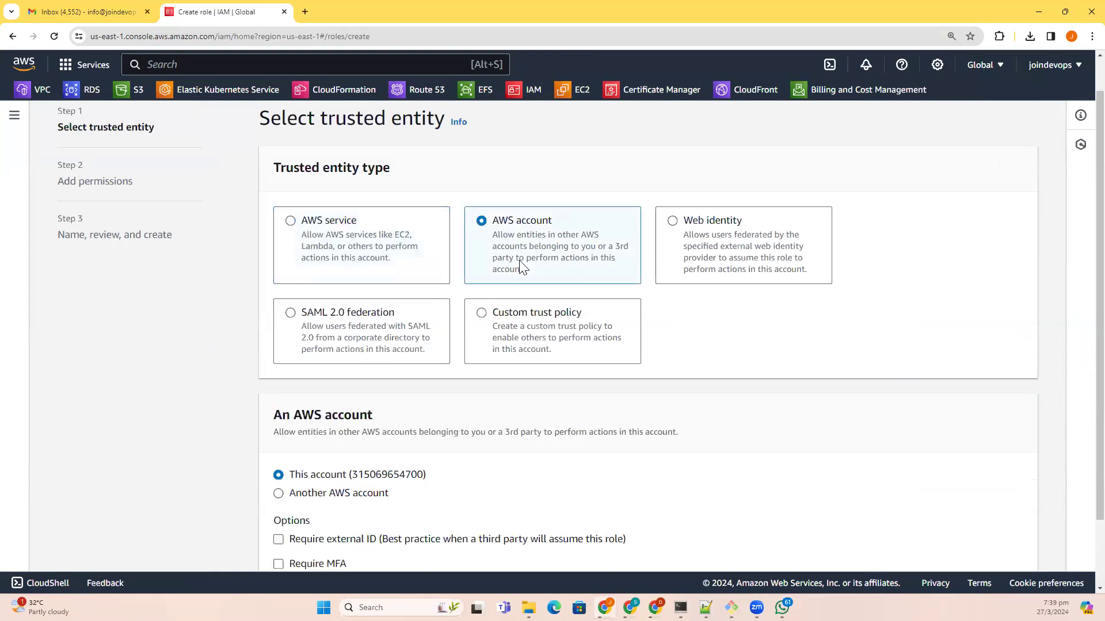
{"action": "scroll", "coordinate": [468, 468], "scroll_direction": "down", "scroll_amount": 3}
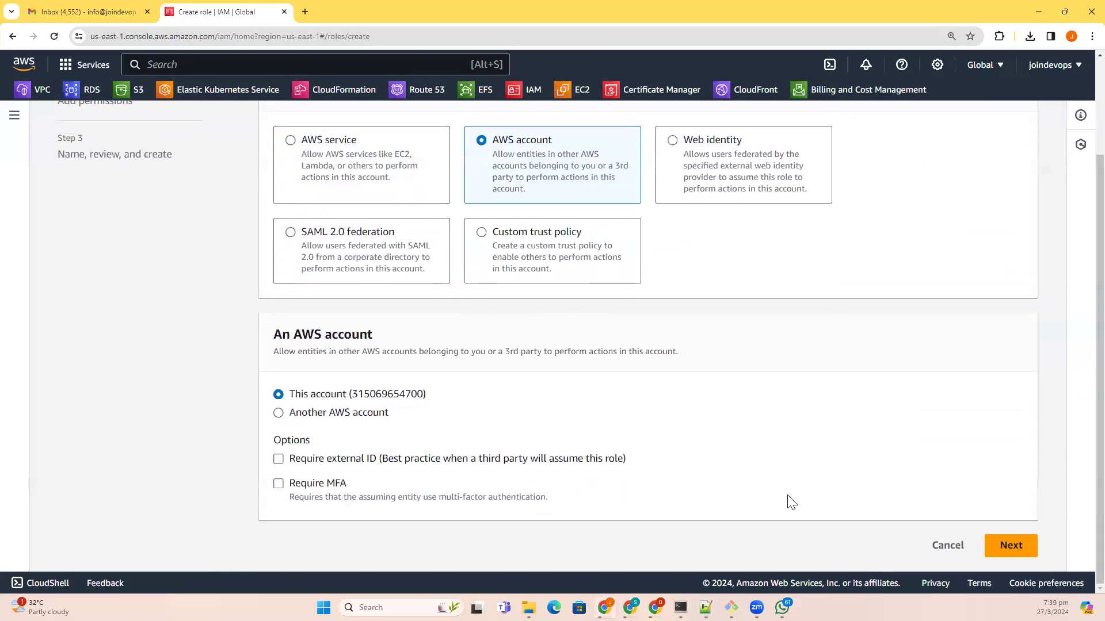
{"action": "left_click", "coordinate": [1015, 551]}
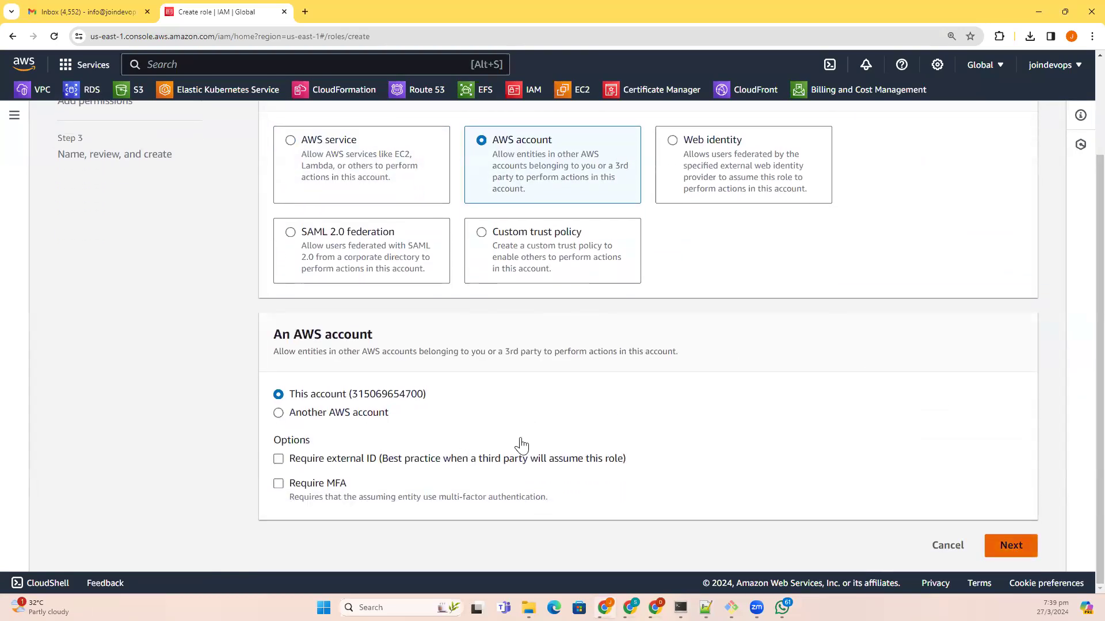
{"action": "scroll", "coordinate": [663, 377], "scroll_direction": "down", "scroll_amount": 8}
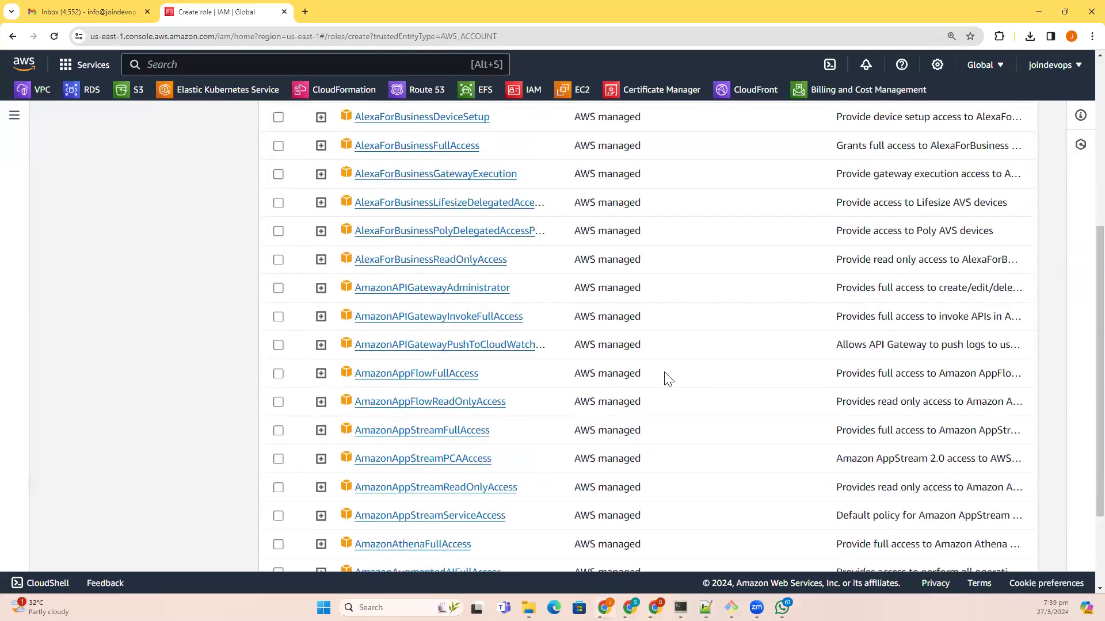
{"action": "left_click", "coordinate": [1011, 545]}
Name the role EC2AdminUSEast-1 and create it
{"action": "left_click", "coordinate": [329, 196]}
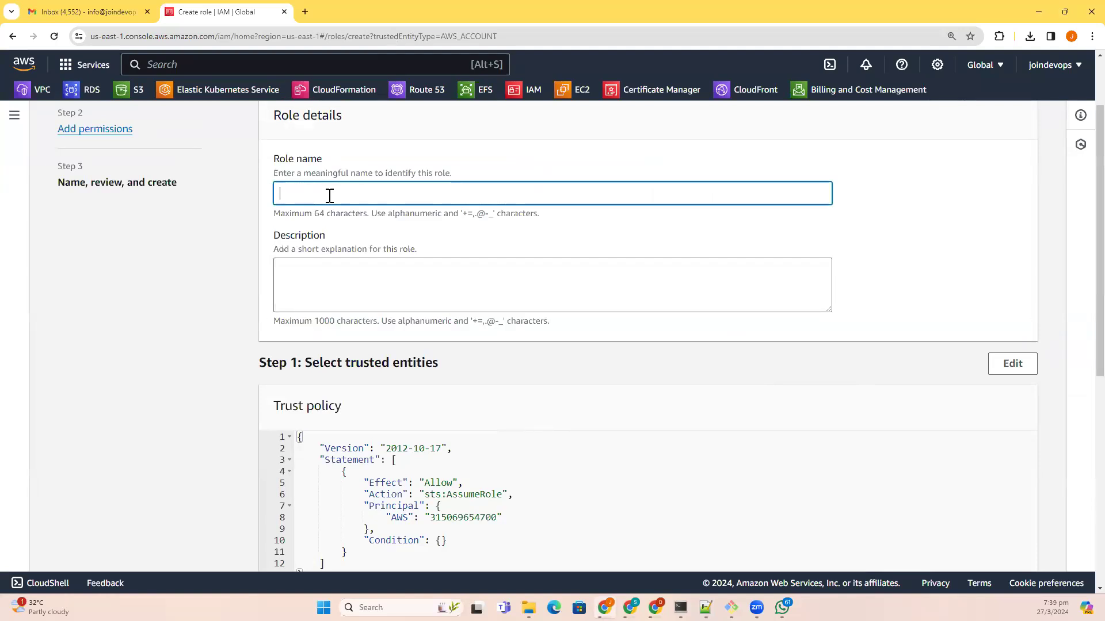
{"action": "type", "text": "EC2AdminUSEast-1"}
{"action": "scroll", "coordinate": [357, 316], "scroll_direction": "down", "scroll_amount": 7}
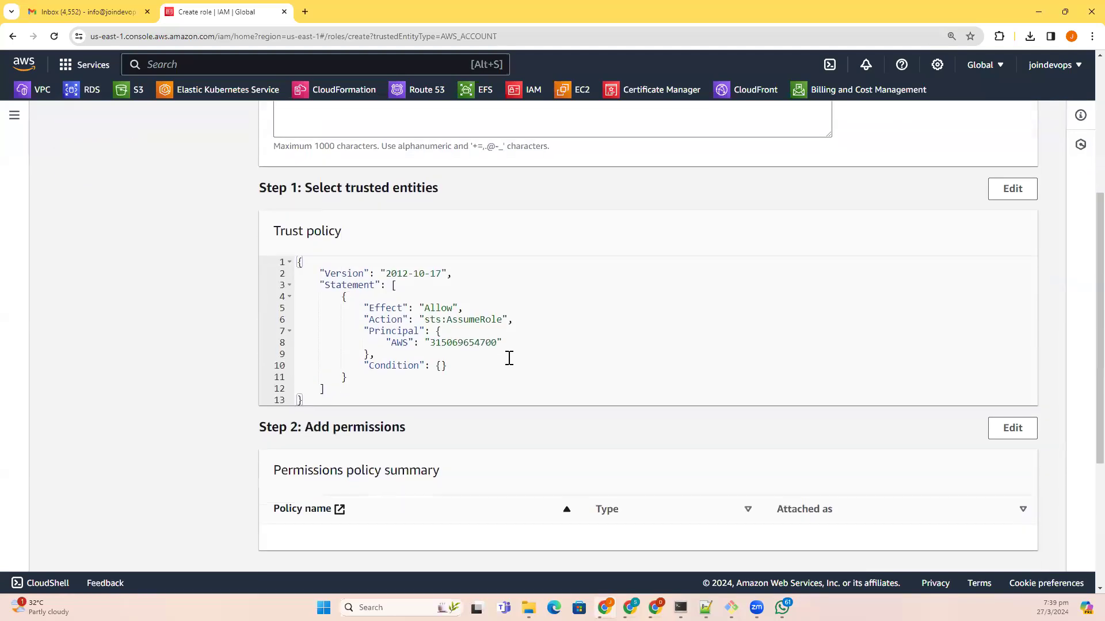
{"action": "left_click", "coordinate": [984, 544]}
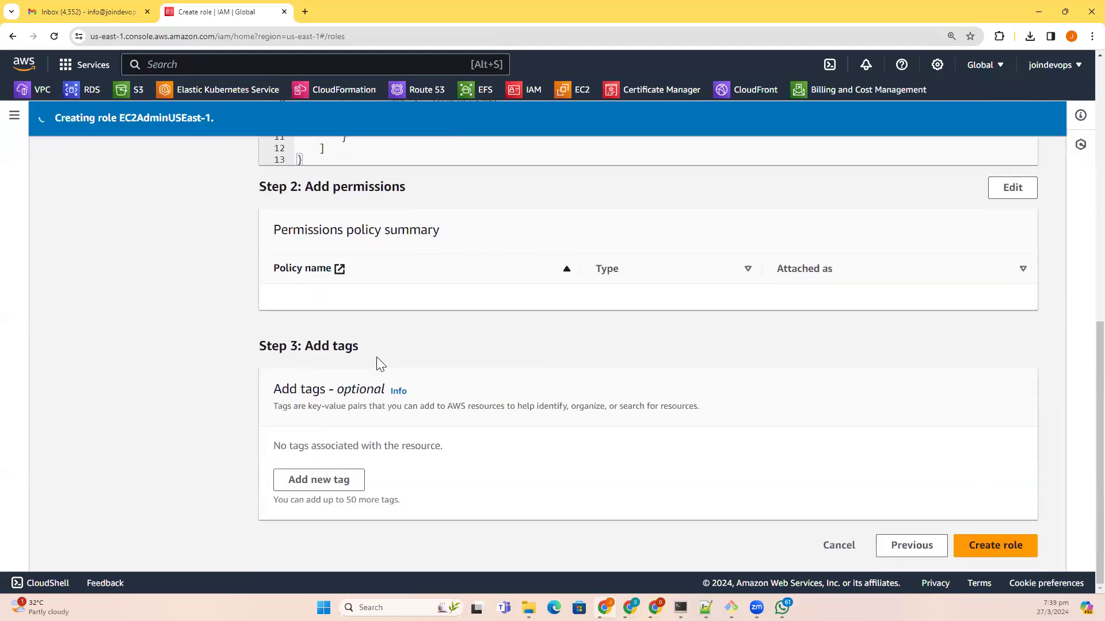
Find the EC2AdminUSEast-1 role by searching for "ec2ad" and open its trust relationships
{"action": "scroll", "coordinate": [437, 442], "scroll_direction": "up", "scroll_amount": 10}
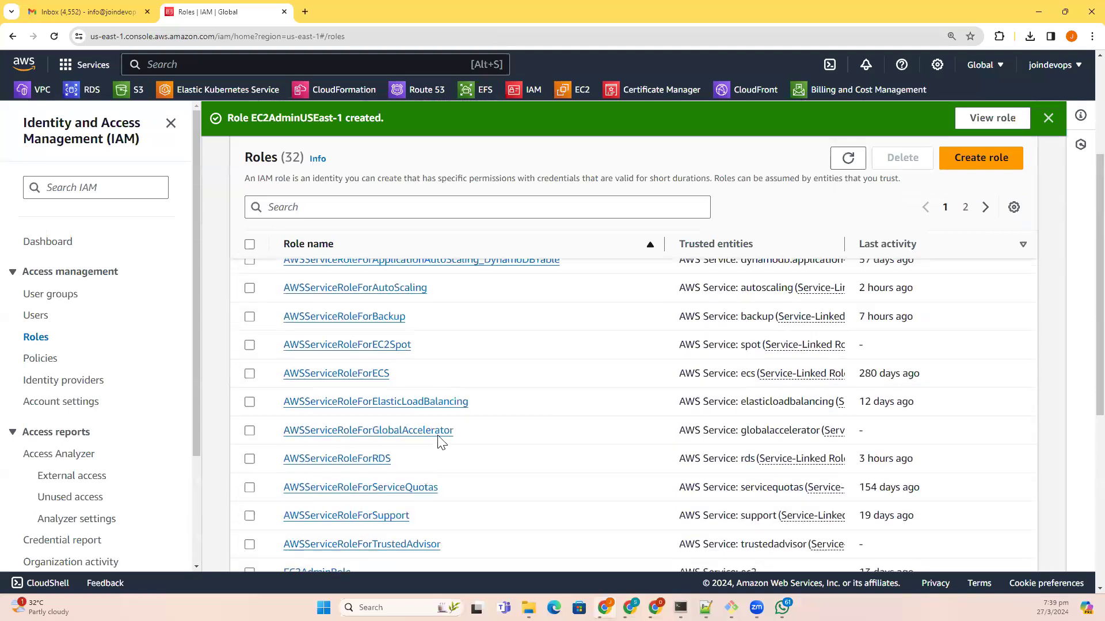
{"action": "left_click", "coordinate": [352, 224]}
{"action": "type", "text": "e"}
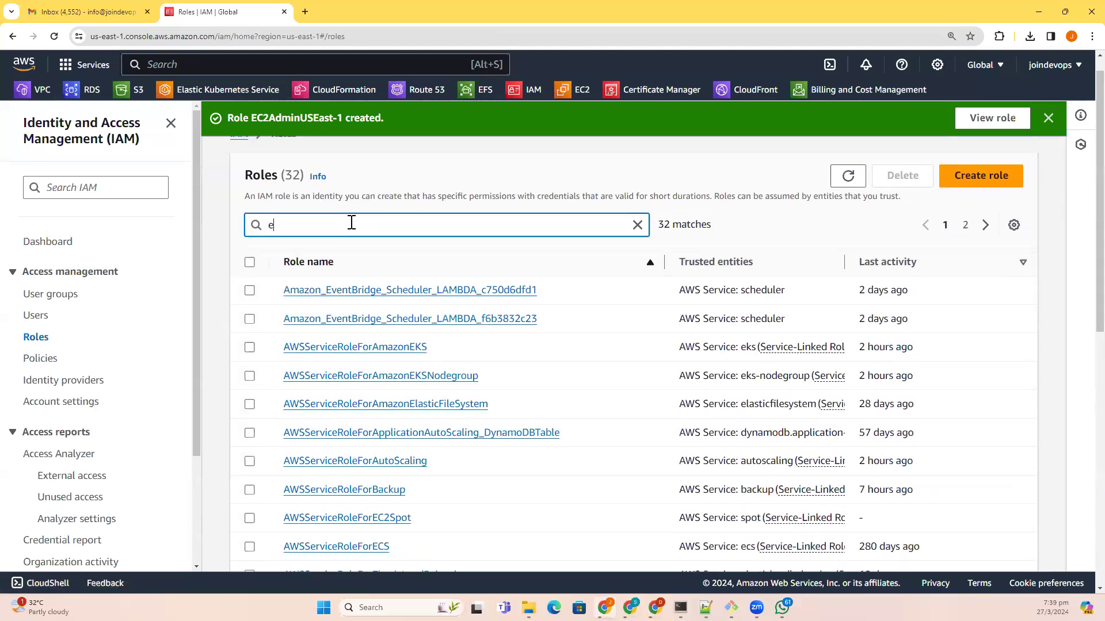
{"action": "type", "text": "c2ad"}
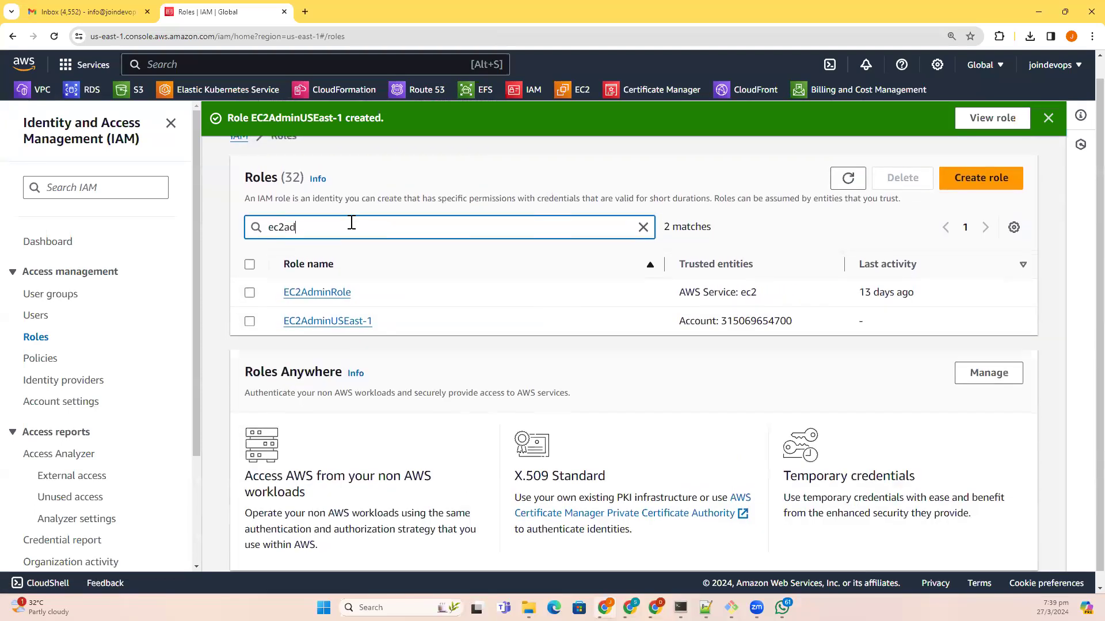
{"action": "left_click", "coordinate": [334, 320]}
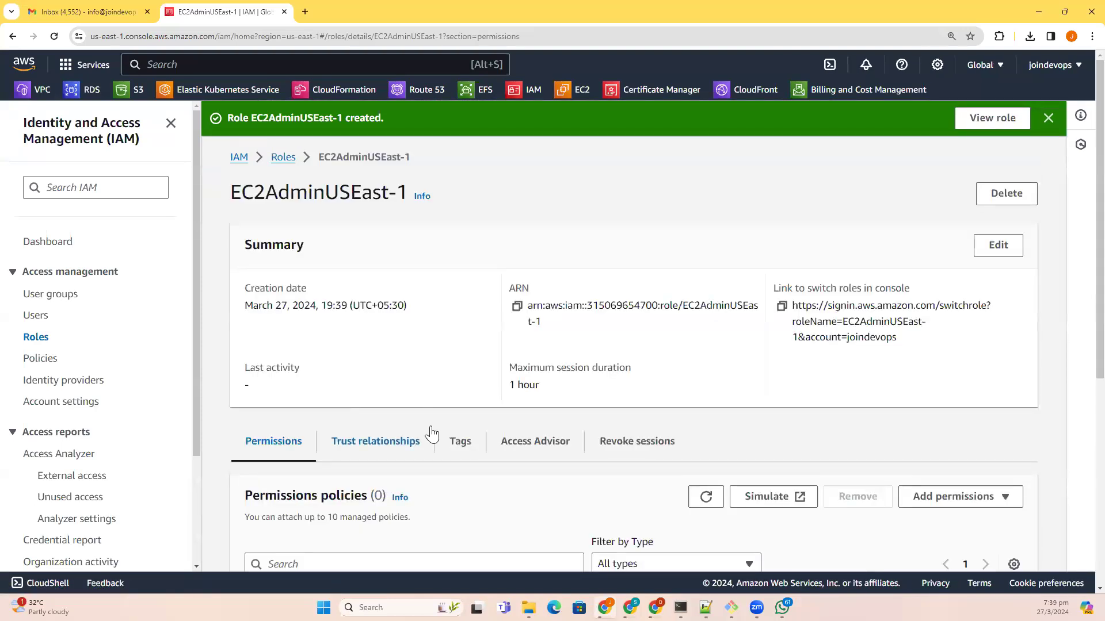
{"action": "scroll", "coordinate": [432, 436], "scroll_direction": "down", "scroll_amount": 4}
{"action": "scroll", "coordinate": [388, 407], "scroll_direction": "up", "scroll_amount": 1}
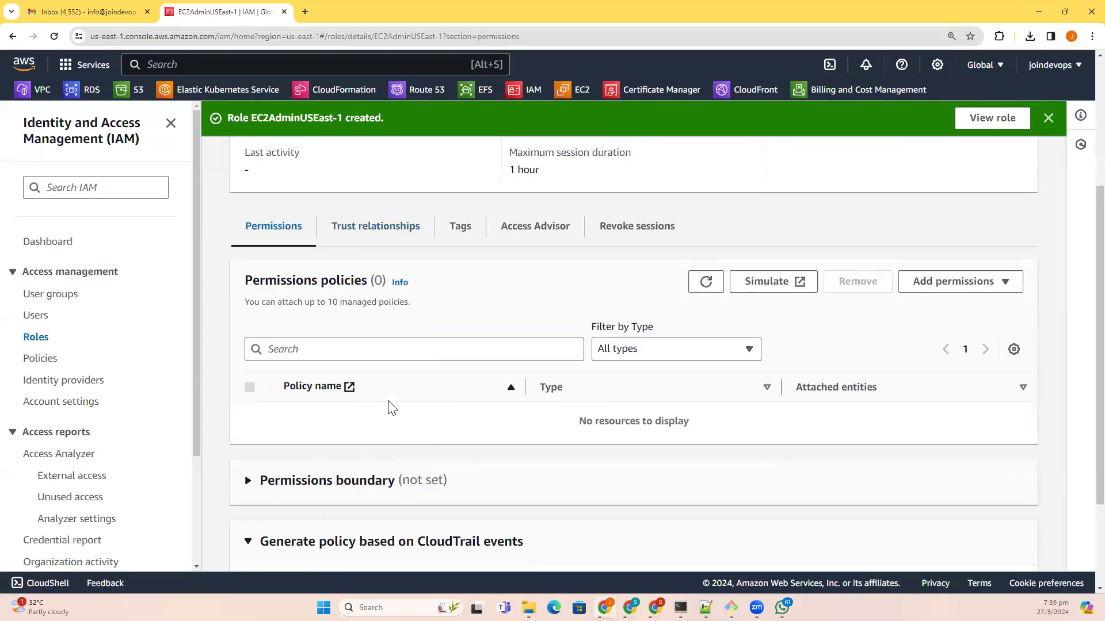
{"action": "left_click", "coordinate": [408, 286]}
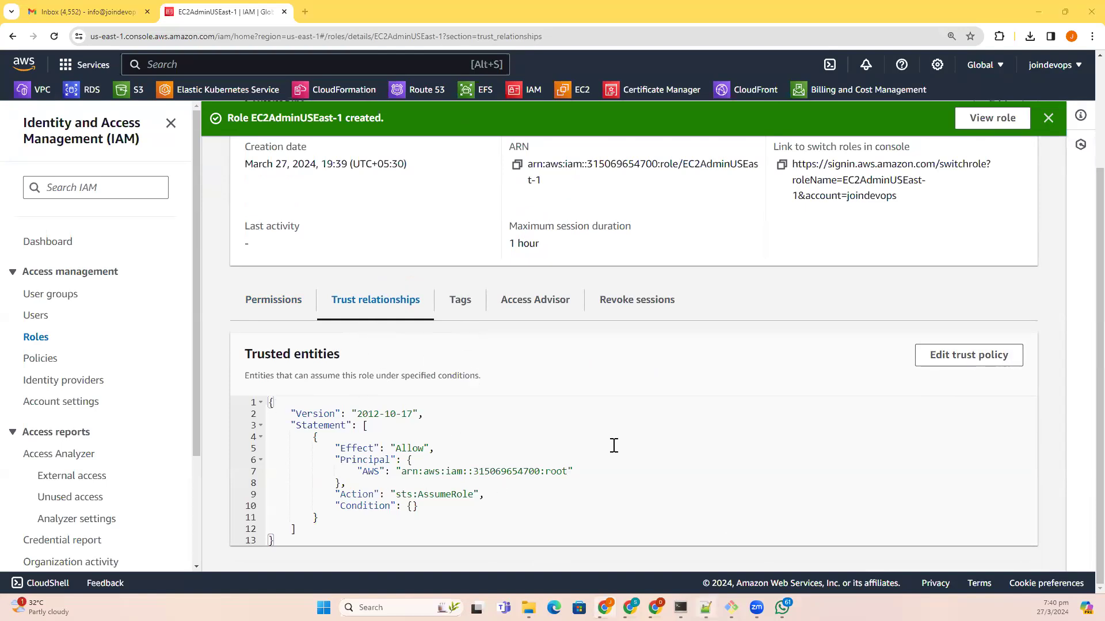
Highlight "joindevops.com" in the last line of the Notepad++ role plan and return to the AWS console
{"action": "key", "text": "alt+Tab"}
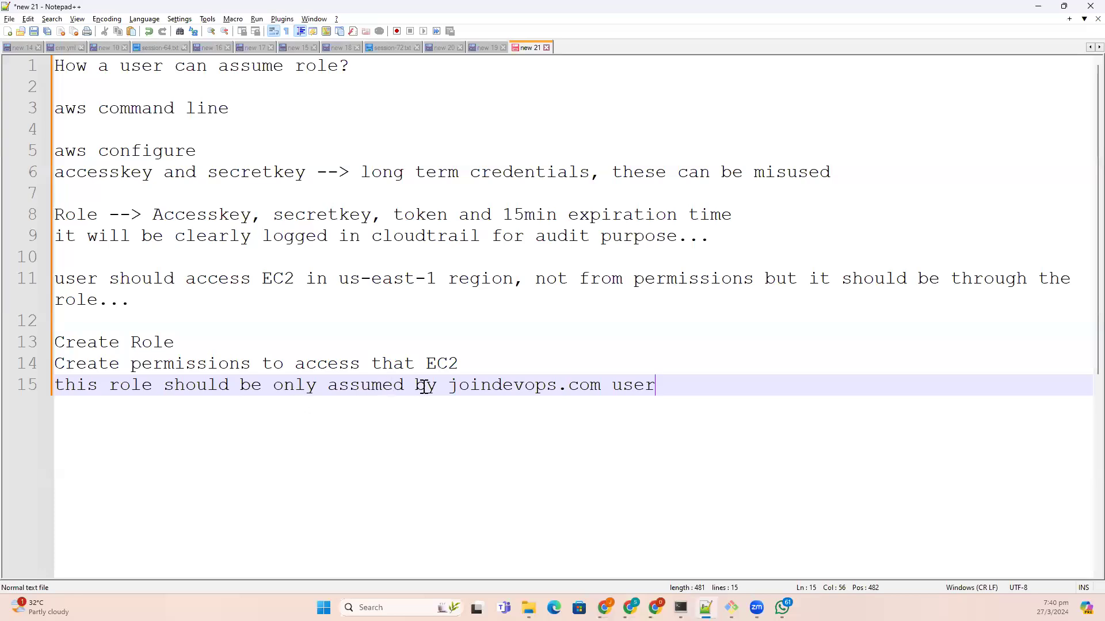
{"action": "left_click_drag", "start_coordinate": [447, 387], "coordinate": [599, 391]}
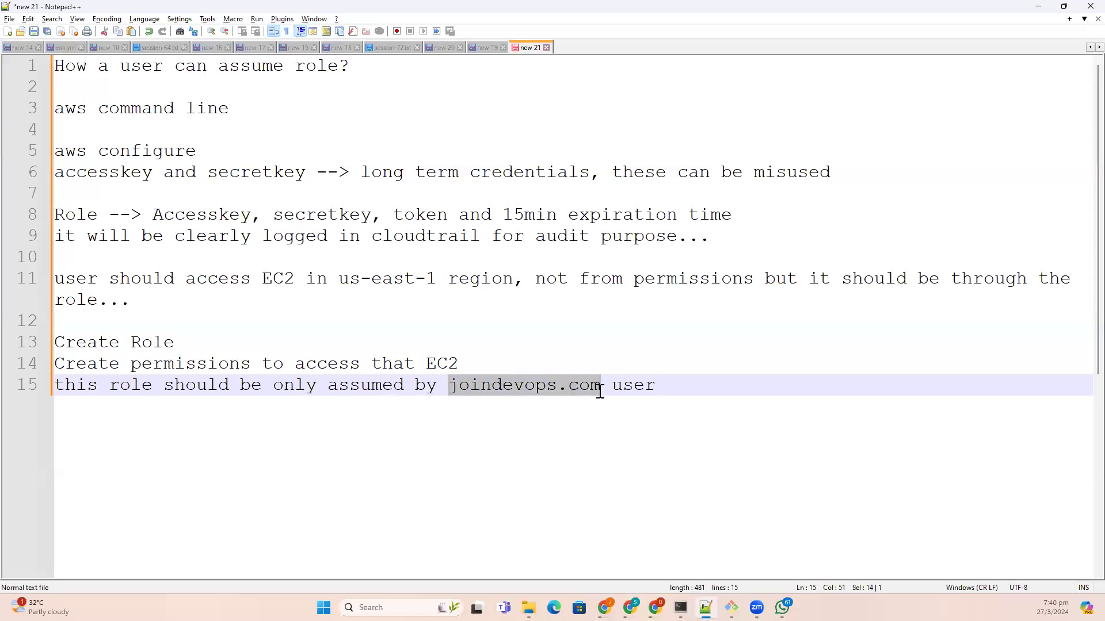
{"action": "key", "text": "alt+Tab"}
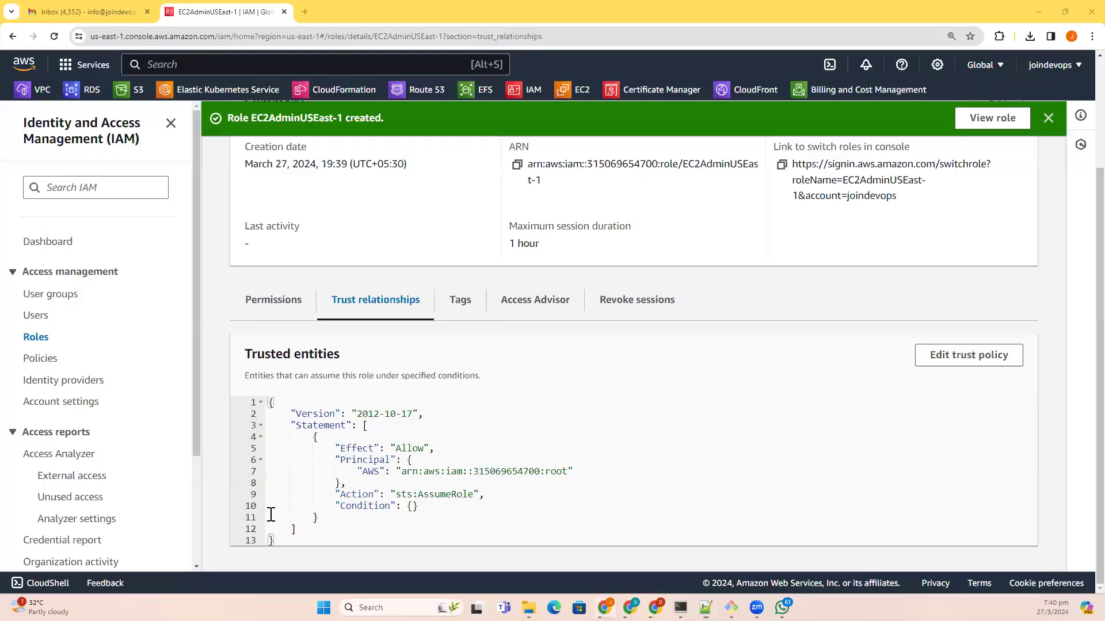
Try to copy the role's trust policy into the Notepad++ notes, after a blank line below the role plan
{"action": "left_click", "coordinate": [269, 404], "text": "shift"}
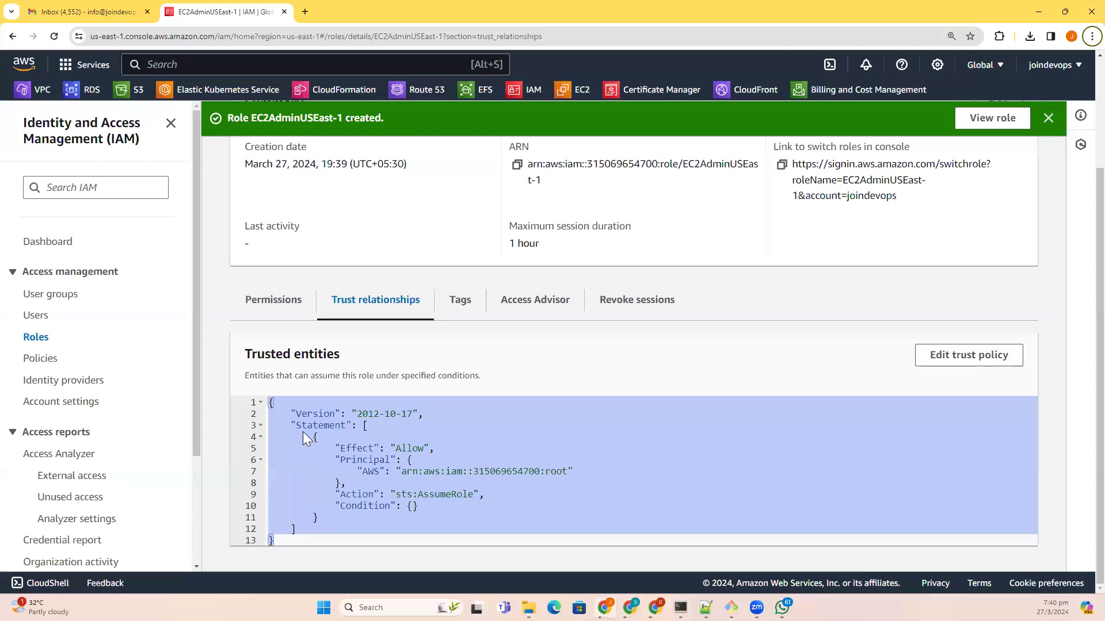
{"action": "key", "text": "alt+Tab"}
{"action": "left_click", "coordinate": [699, 393]}
{"action": "key", "text": "Return"}
{"action": "key", "text": "Return"}
{"action": "key", "text": "ctrl+v"}
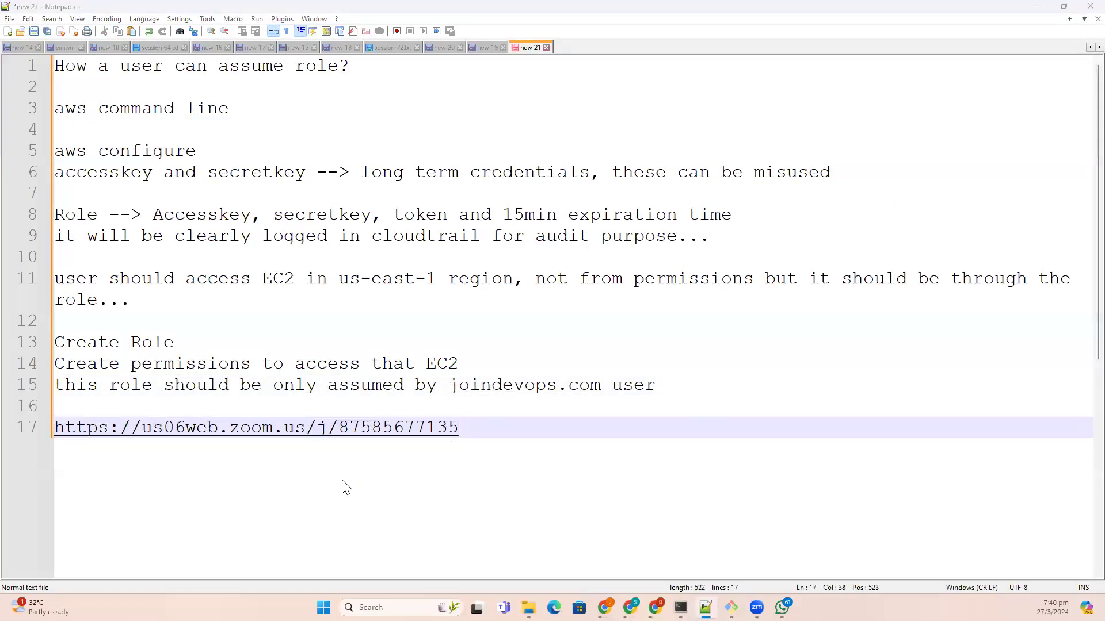
Copy the full trust policy from the AWS console and paste it over the meeting link in the Notepad++ notes
{"action": "key", "text": "alt+Tab"}
{"action": "left_click", "coordinate": [300, 423]}
{"action": "key", "text": "ctrl+a"}
{"action": "left_click", "coordinate": [348, 458]}
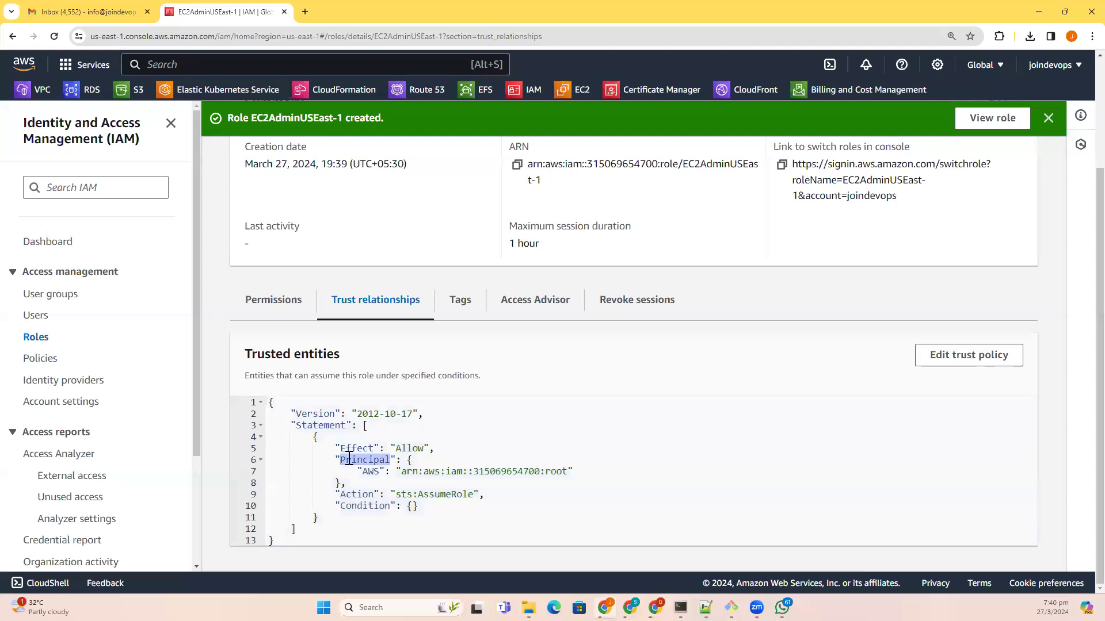
{"action": "key", "text": "ctrl+a"}
{"action": "key", "text": "ctrl+c"}
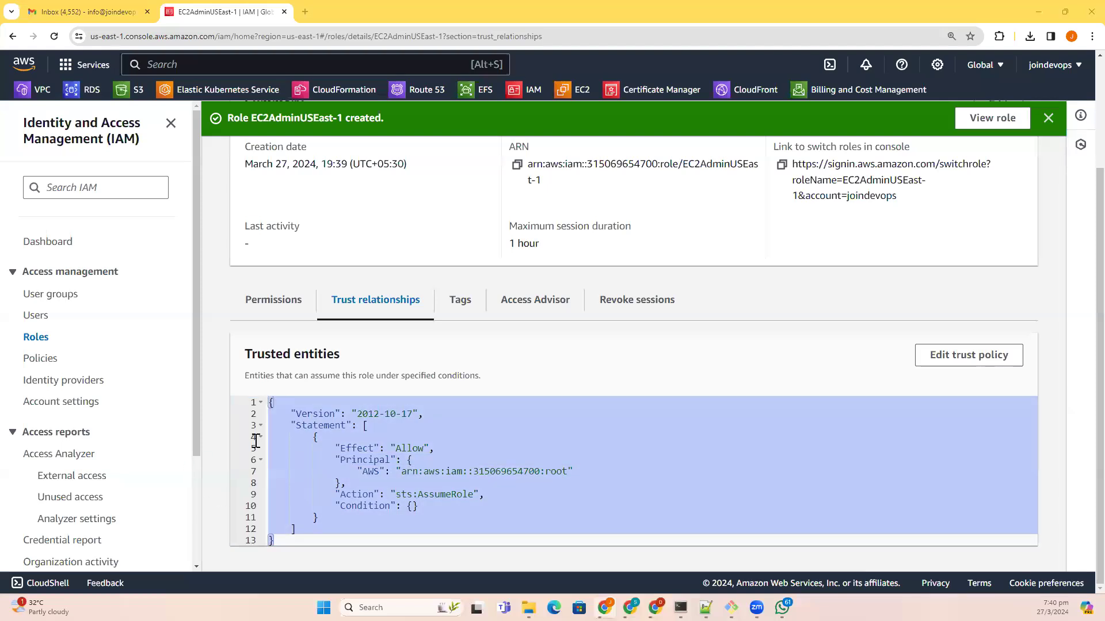
{"action": "key", "text": "alt+Tab"}
{"action": "left_click", "coordinate": [67, 432], "text": "shift"}
{"action": "left_click", "coordinate": [49, 430], "text": "shift"}
{"action": "key", "text": "ctrl+v"}
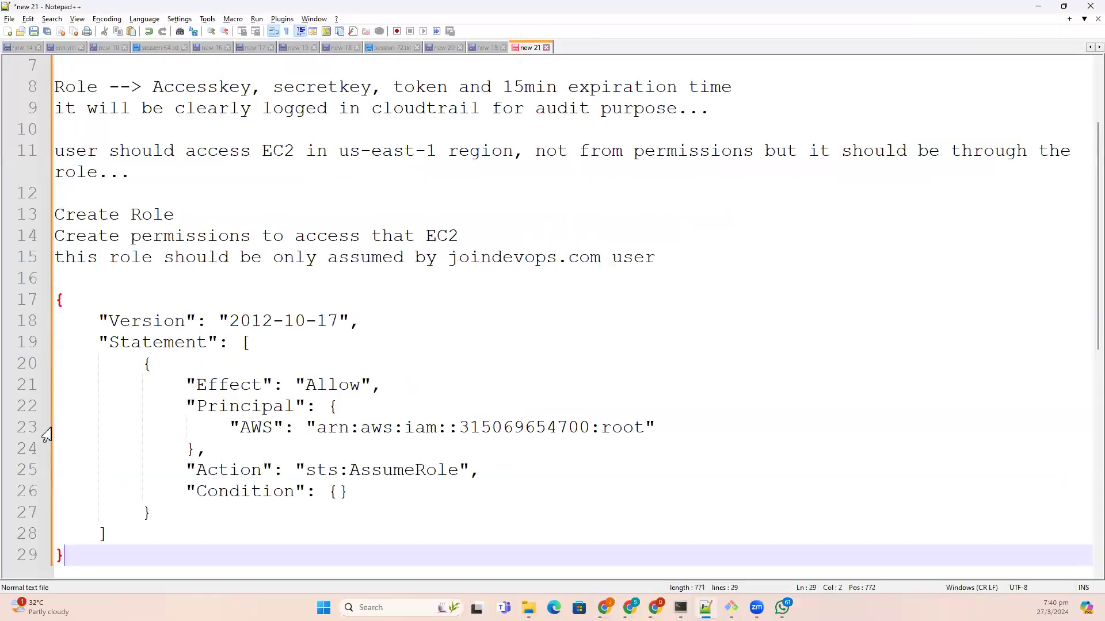
Switch to the AWS console, open the joindevops.com user in IAM in a separate tab and copy its ARN
{"action": "key", "text": "alt+Tab"}
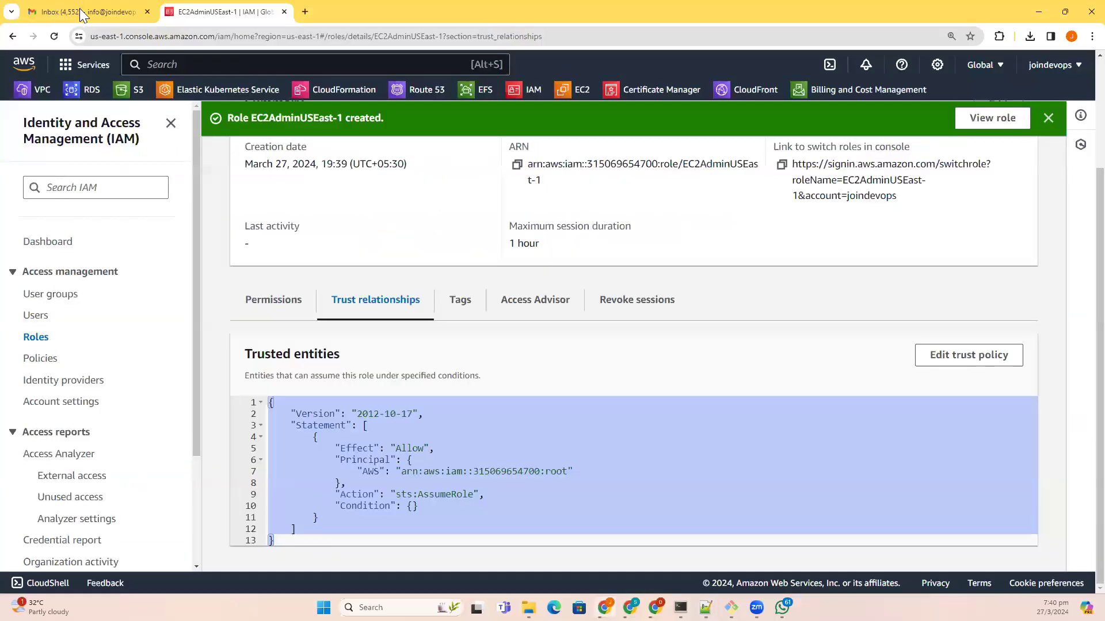
{"action": "left_click", "coordinate": [517, 96]}
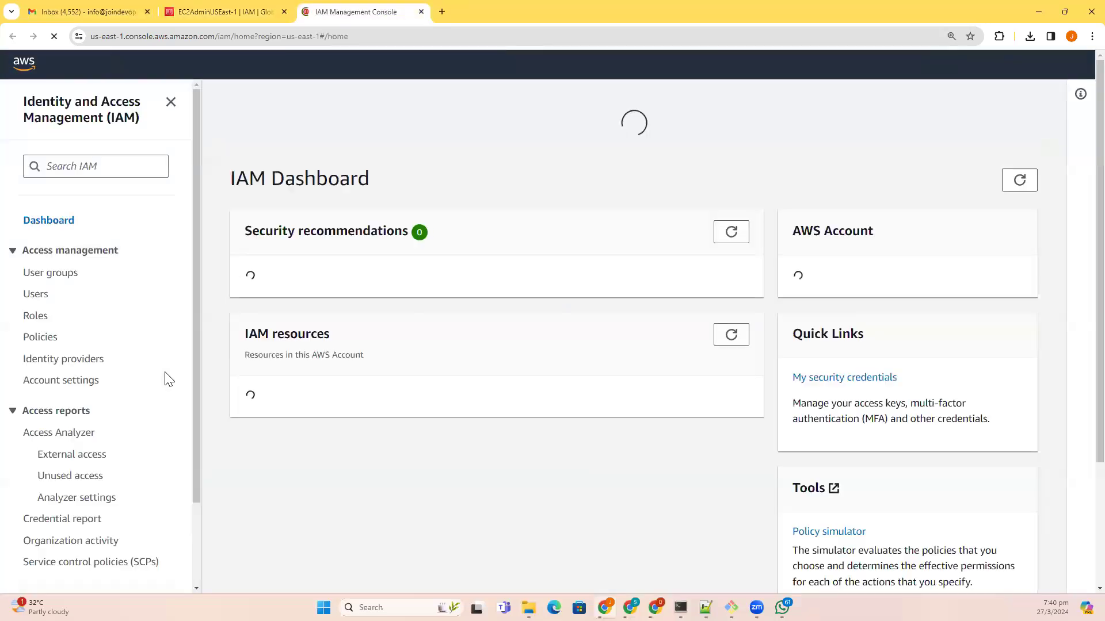
{"action": "left_click", "coordinate": [34, 294]}
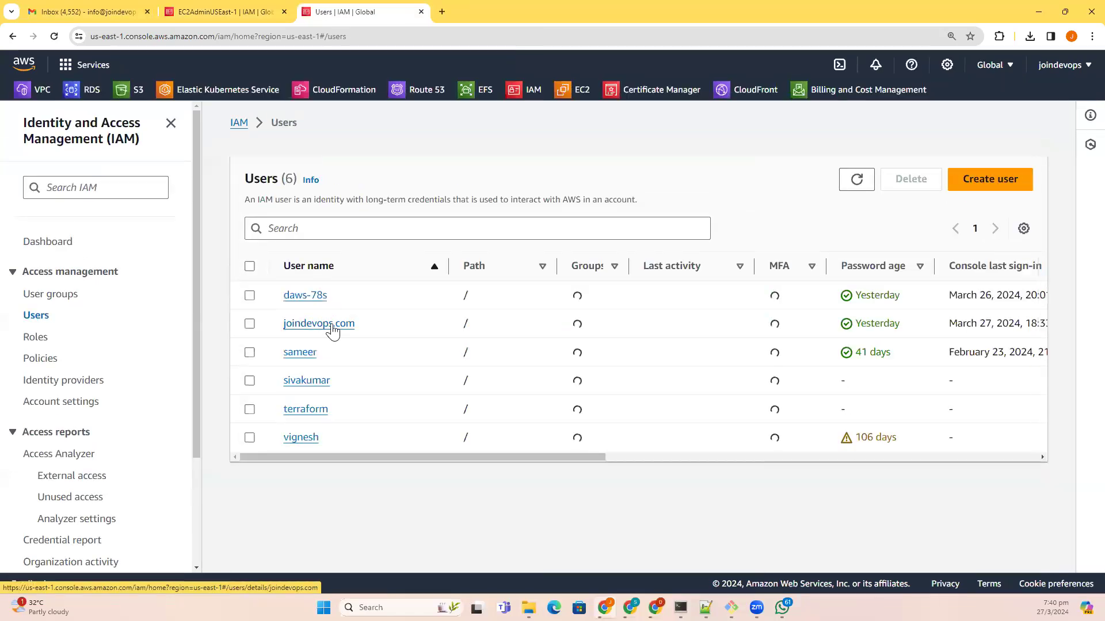
{"action": "left_click", "coordinate": [333, 322]}
{"action": "left_click", "coordinate": [253, 270]}
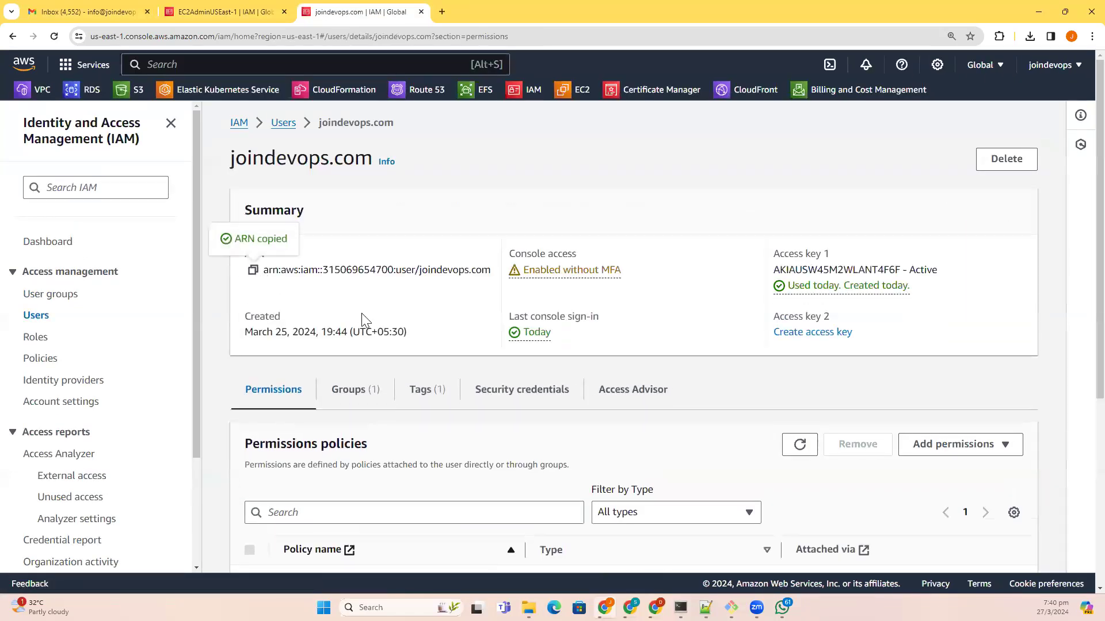
In the Notepad++ policy, replace the root principal ARN with the copied joindevops.com user ARN
{"action": "key", "text": "alt+Tab"}
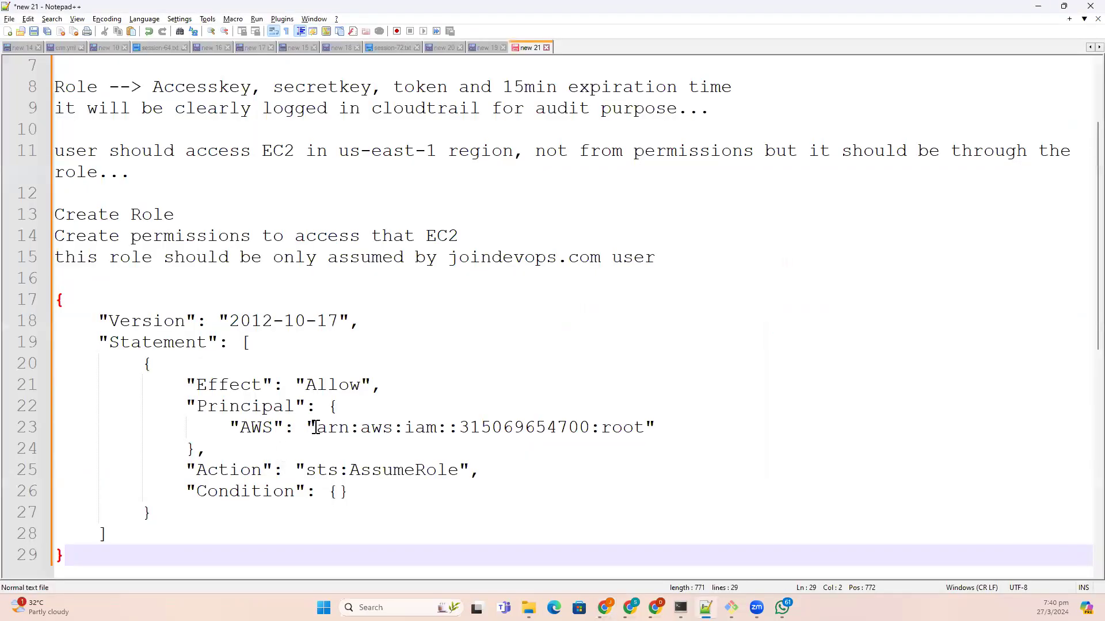
{"action": "left_click", "coordinate": [450, 427]}
{"action": "left_click", "coordinate": [640, 427], "text": "shift"}
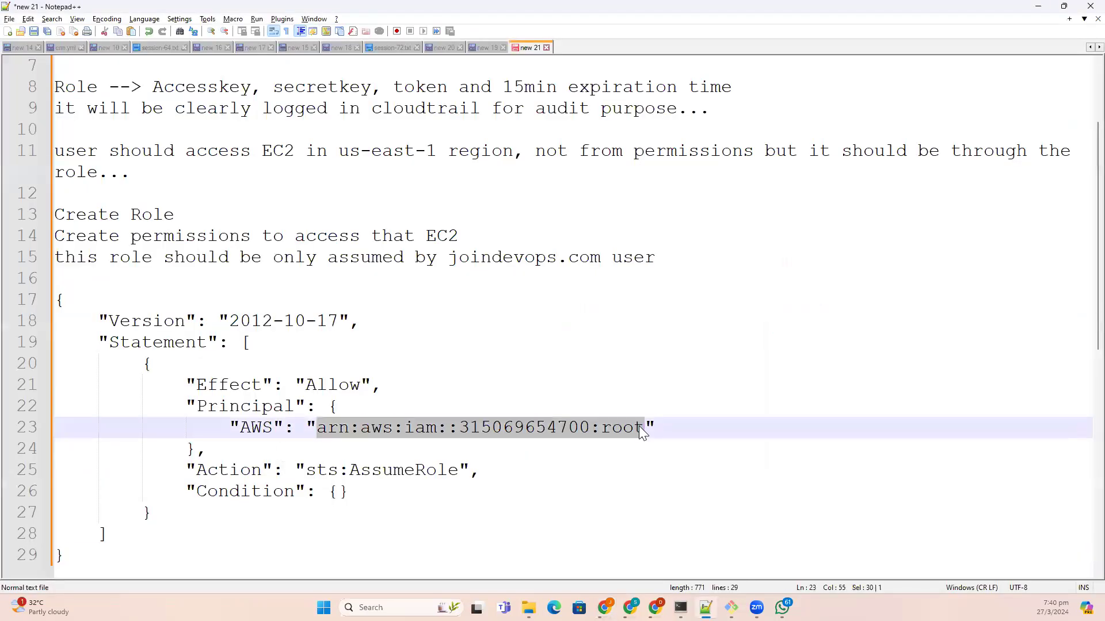
{"action": "key", "text": "ctrl+v"}
Copy the whole edited policy from the notes and open the EC2AdminUSEast-1 role's trust policy for editing in the AWS console
{"action": "left_click_drag", "start_coordinate": [72, 557], "coordinate": [41, 305]}
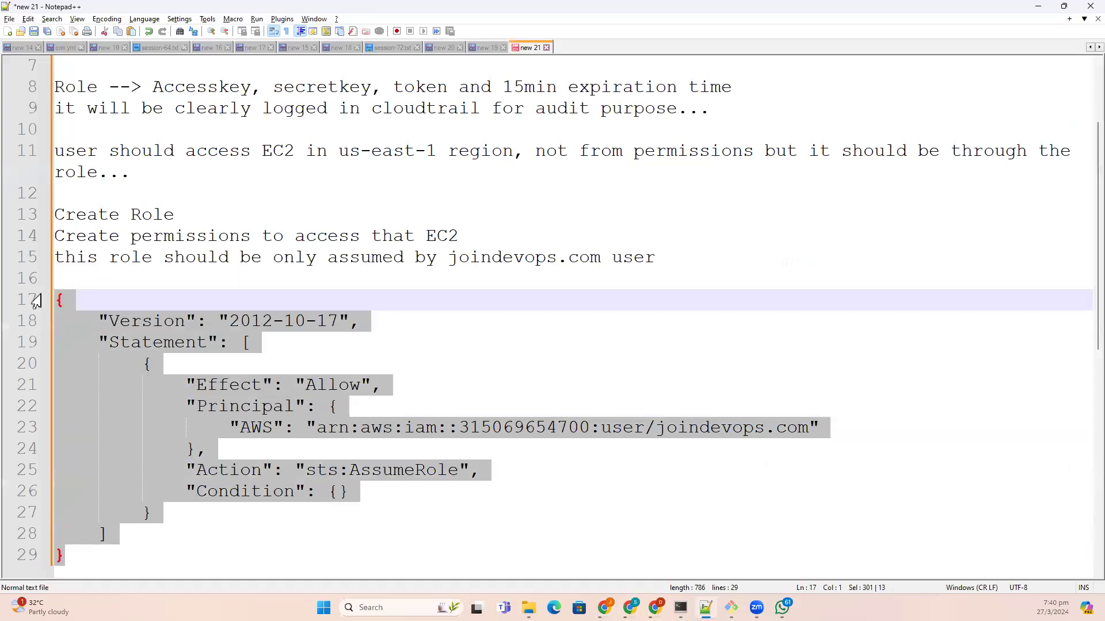
{"action": "key", "text": "alt+Tab"}
{"action": "scroll", "coordinate": [320, 498], "scroll_direction": "down", "scroll_amount": 4}
{"action": "scroll", "coordinate": [345, 402], "scroll_direction": "up", "scroll_amount": 1}
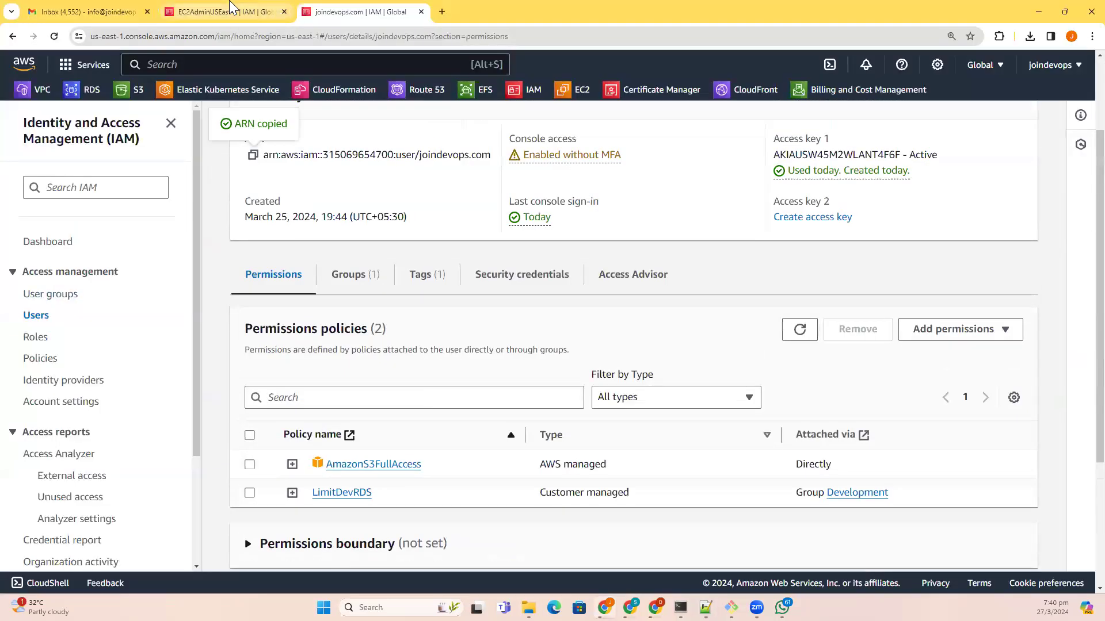
{"action": "left_click", "coordinate": [225, 11]}
{"action": "left_click", "coordinate": [968, 355]}
Replace the entire trust policy with the copied joindevops.com version and update the policy
{"action": "left_click", "coordinate": [218, 283]}
{"action": "scroll", "coordinate": [217, 283], "scroll_direction": "down", "scroll_amount": 2}
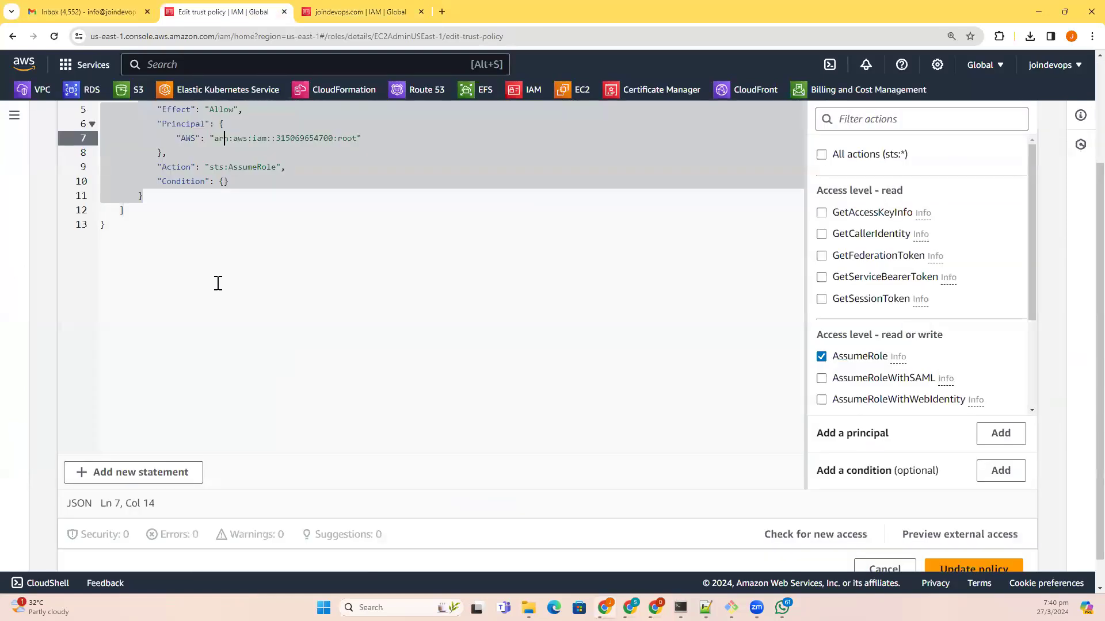
{"action": "scroll", "coordinate": [225, 388], "scroll_direction": "up", "scroll_amount": 2}
{"action": "left_click", "coordinate": [209, 381]}
{"action": "key", "text": "ctrl+a"}
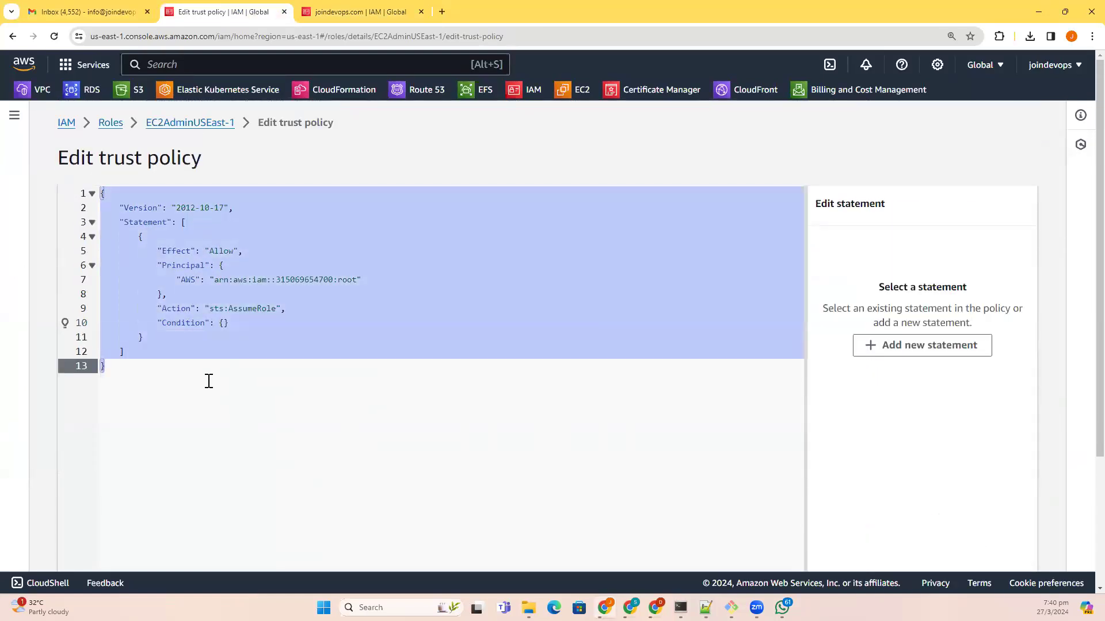
{"action": "left_click", "coordinate": [209, 381]}
{"action": "scroll", "coordinate": [518, 443], "scroll_direction": "down", "scroll_amount": 3}
{"action": "left_click", "coordinate": [981, 538]}
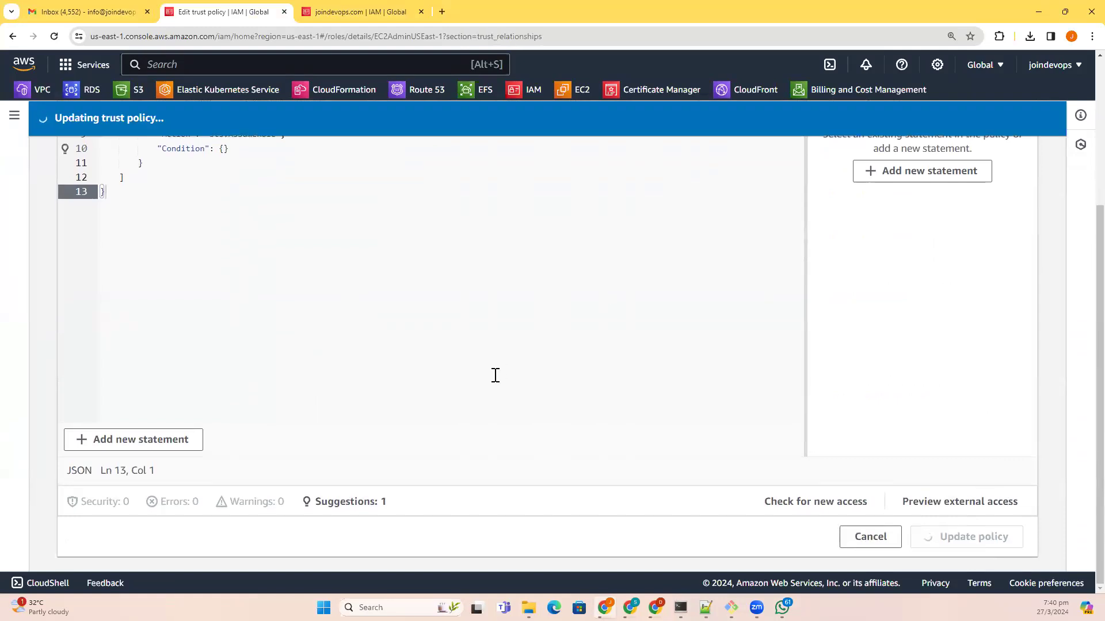
In the Notepad++ notes, extend the "Create Role" line with ", this should be only trusted by joindevops.com user."
{"action": "key", "text": "alt+Tab"}
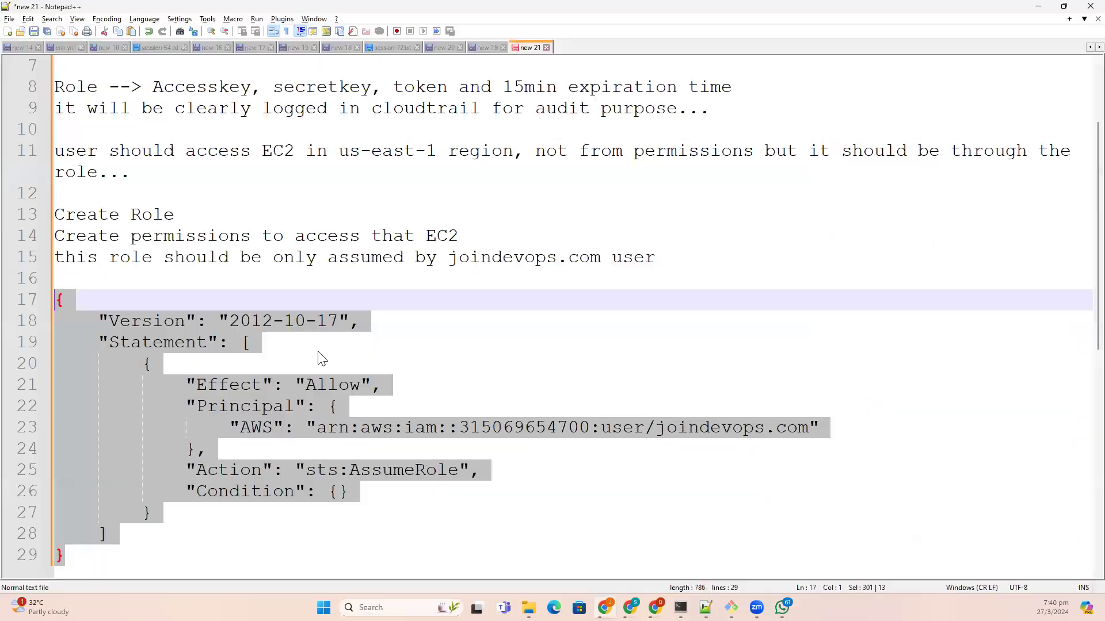
{"action": "left_click", "coordinate": [228, 216]}
{"action": "type", "text": ","}
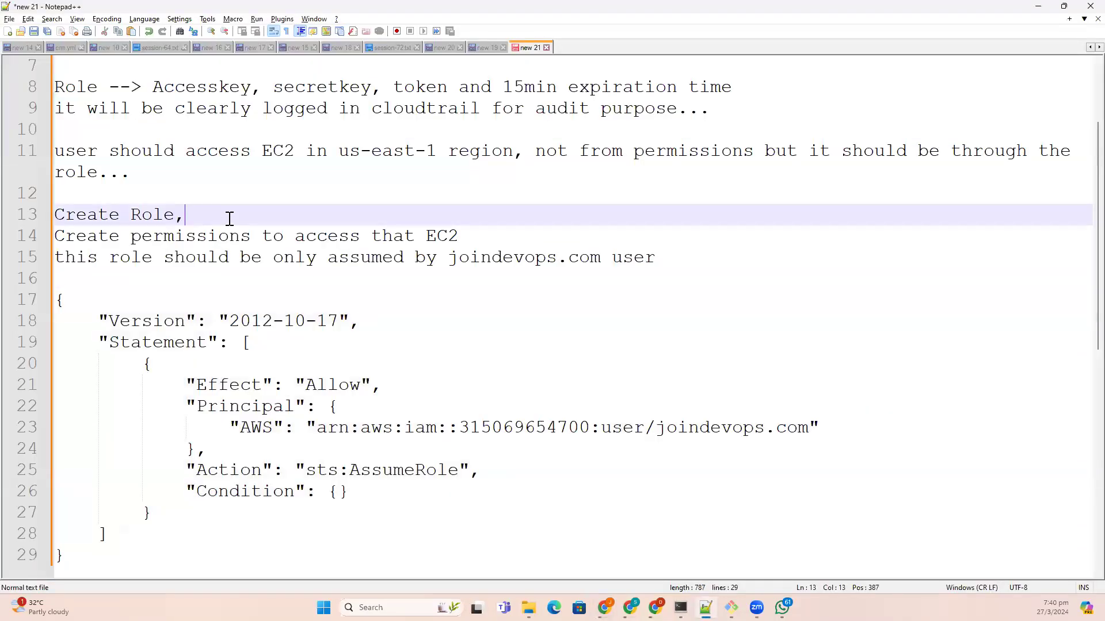
{"action": "type", "text": " this s"}
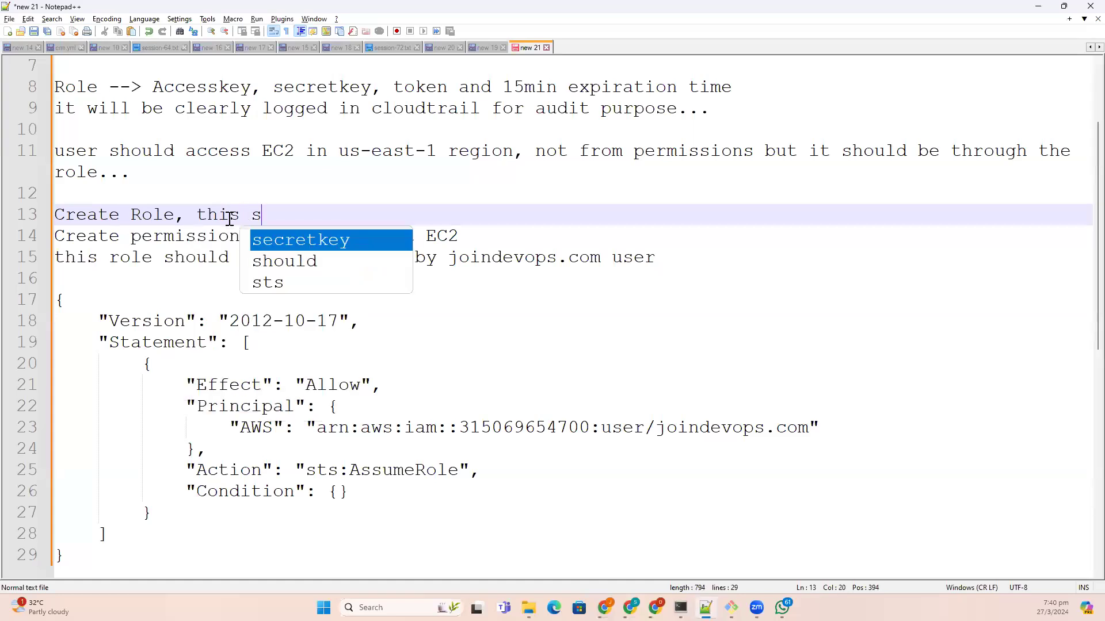
{"action": "type", "text": "hould be "}
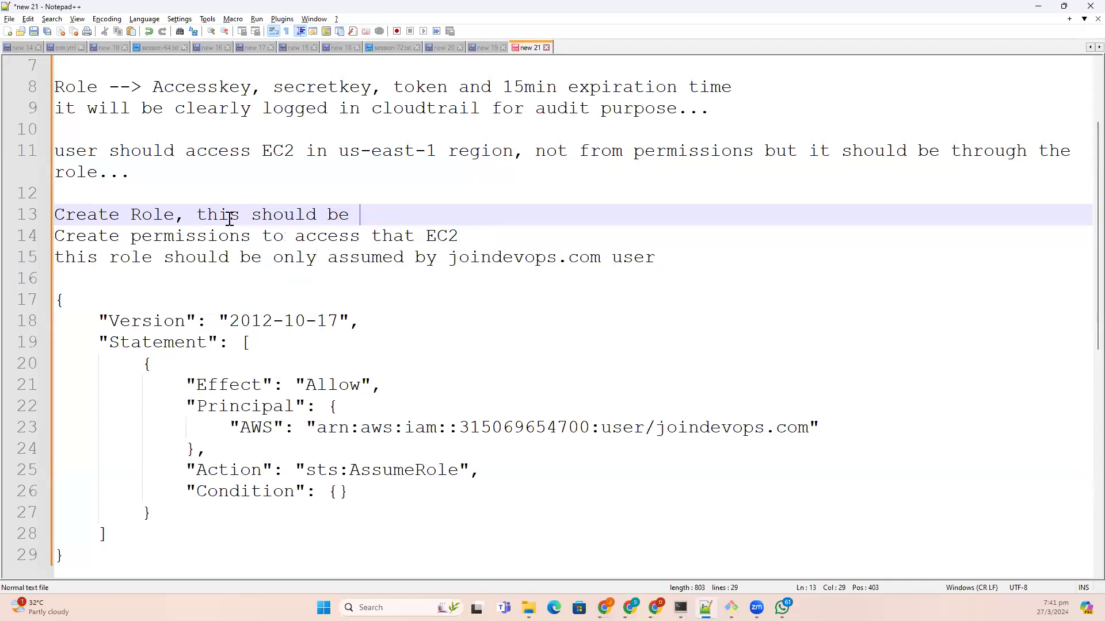
{"action": "type", "text": "only trusted by join"}
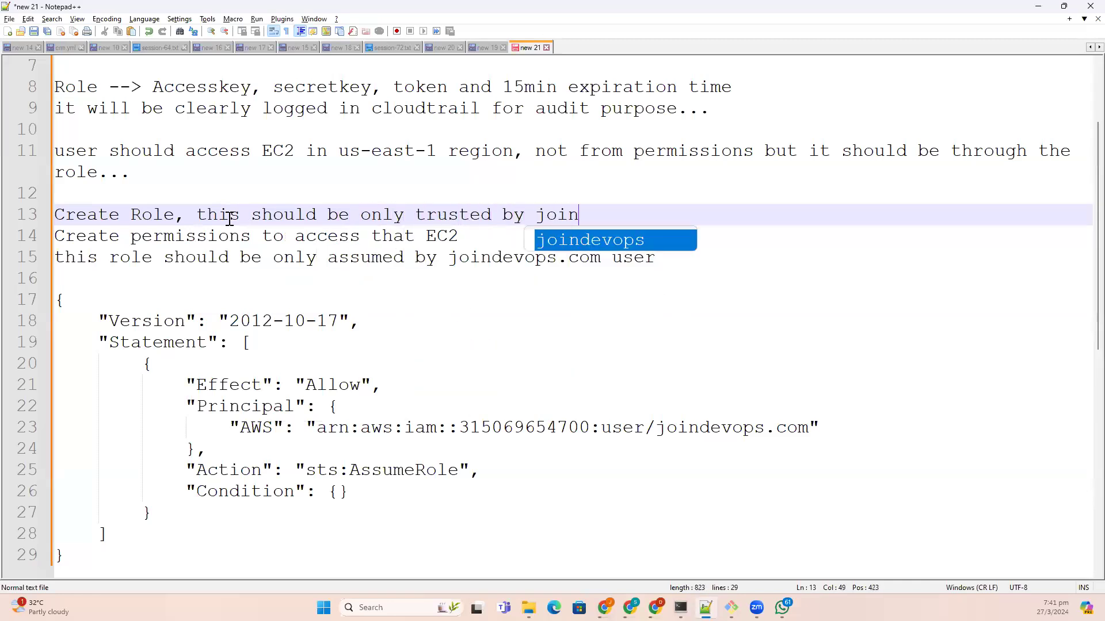
{"action": "type", "text": "devops.com"}
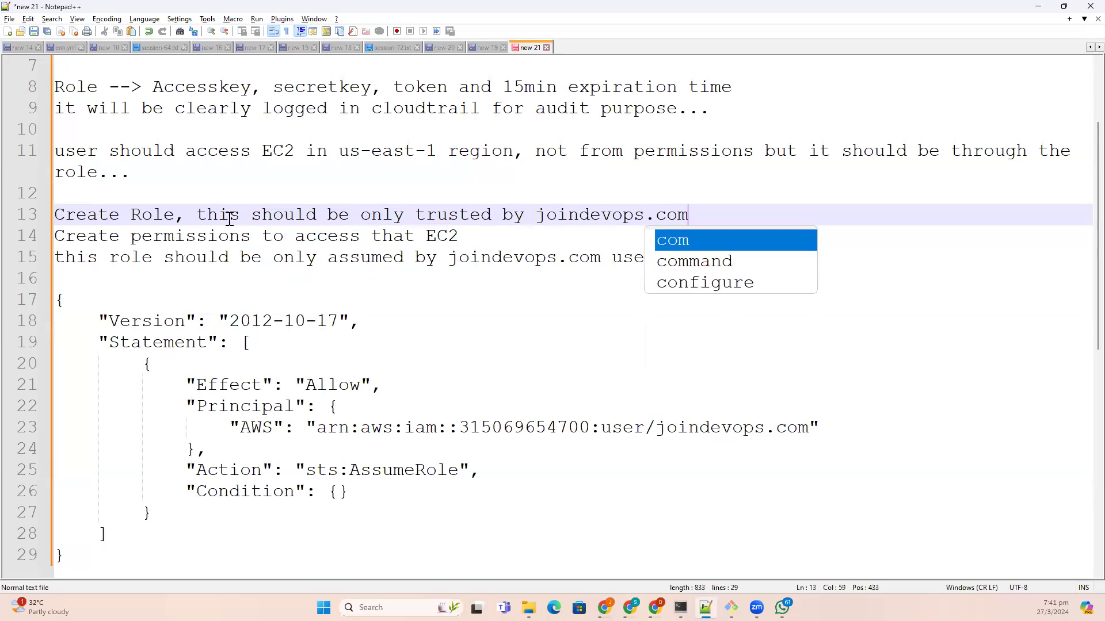
{"action": "type", "text": " user."}
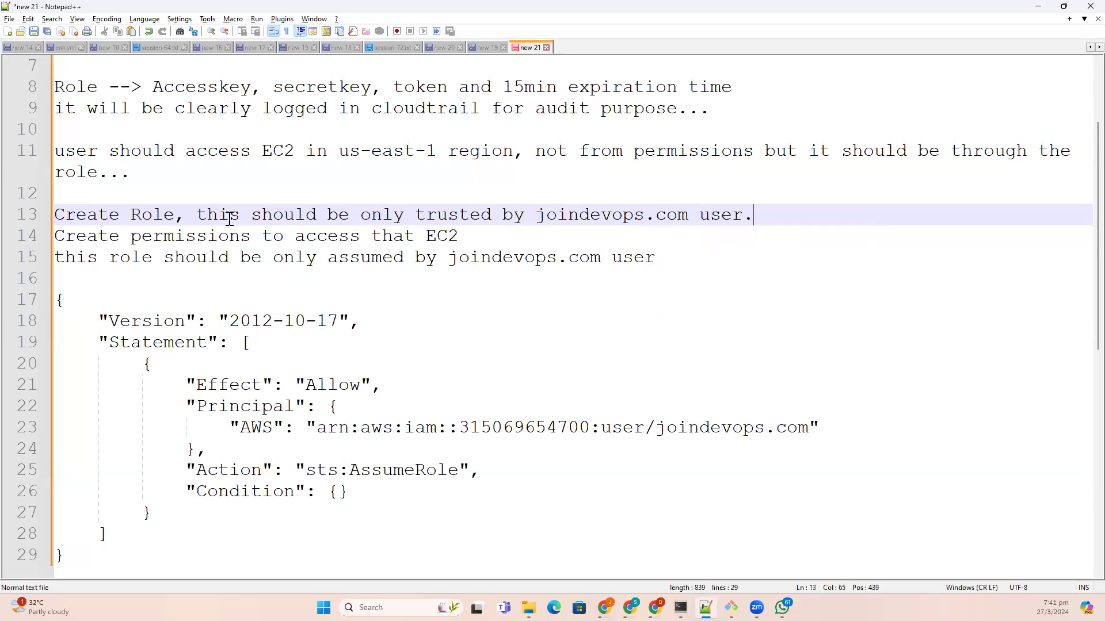
Switch to the AWS console and start creating a new IAM policy in the JSON editor
{"action": "key", "text": "alt+Tab"}
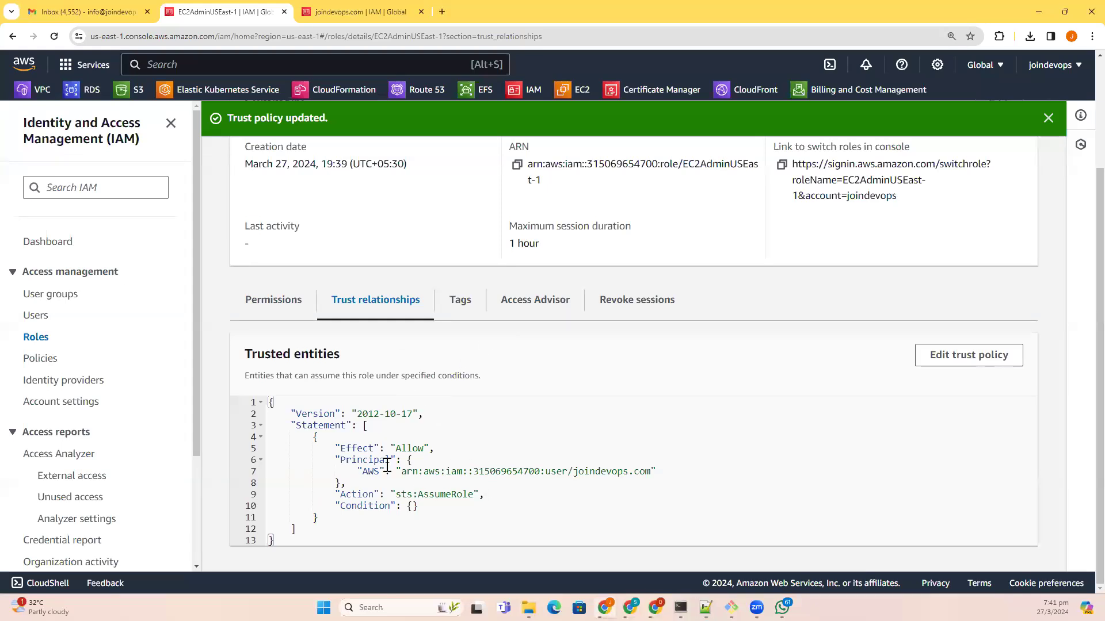
{"action": "left_click", "coordinate": [263, 308]}
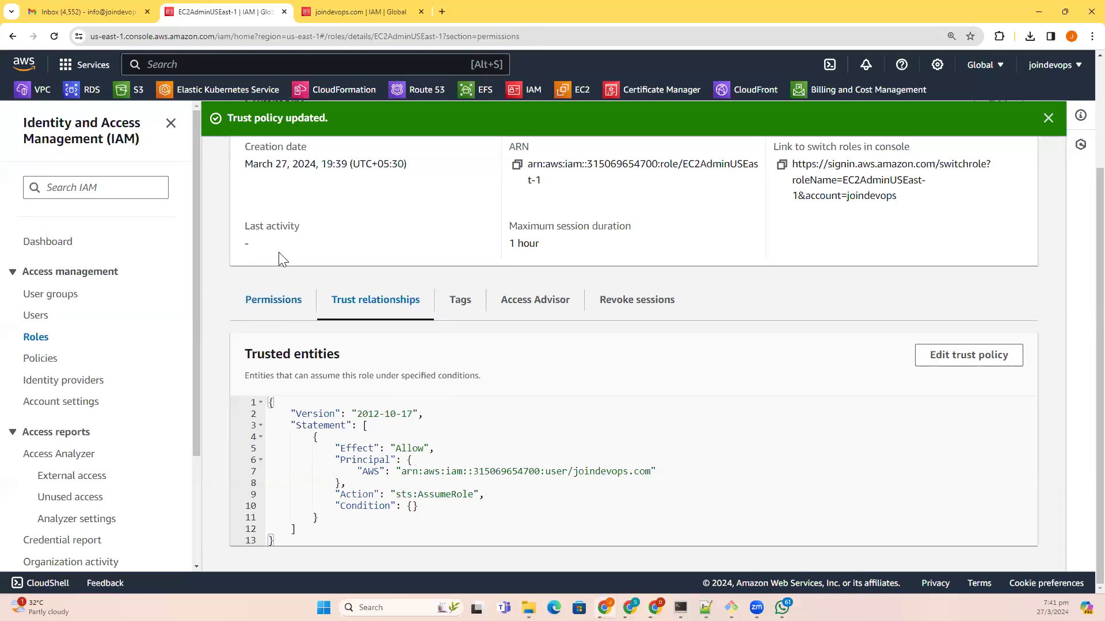
{"action": "left_click", "coordinate": [56, 363]}
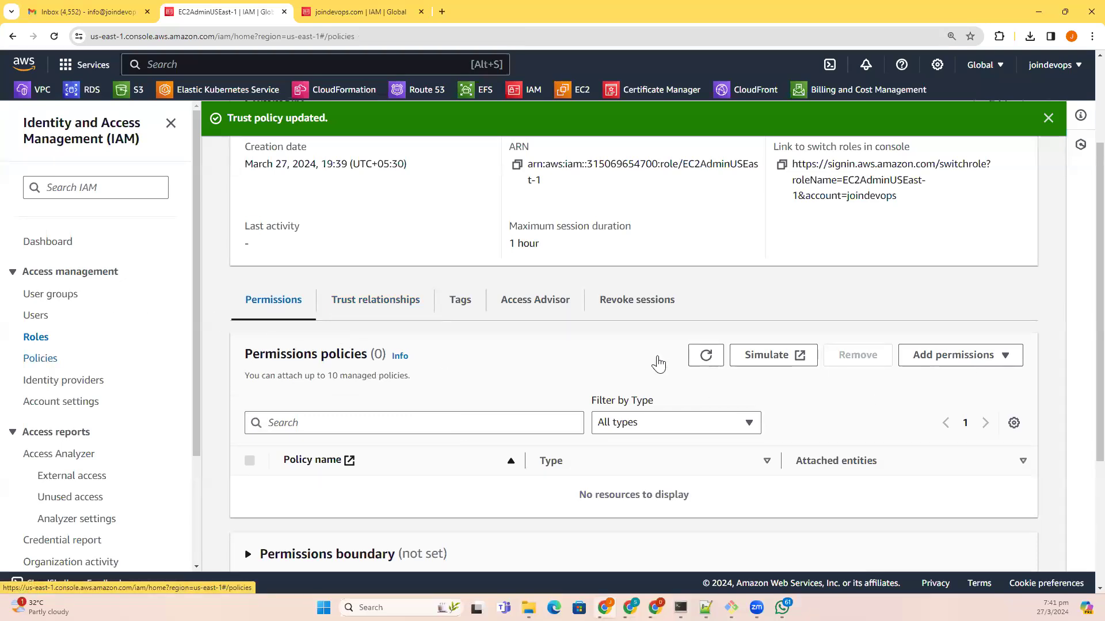
{"action": "left_click", "coordinate": [977, 158]}
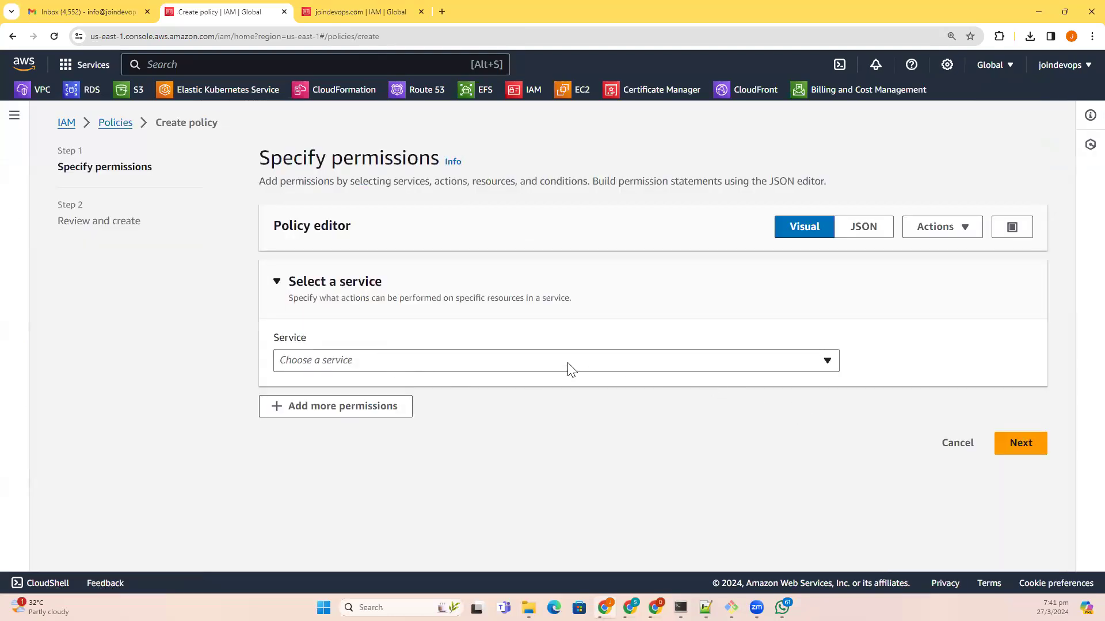
{"action": "left_click", "coordinate": [572, 370]}
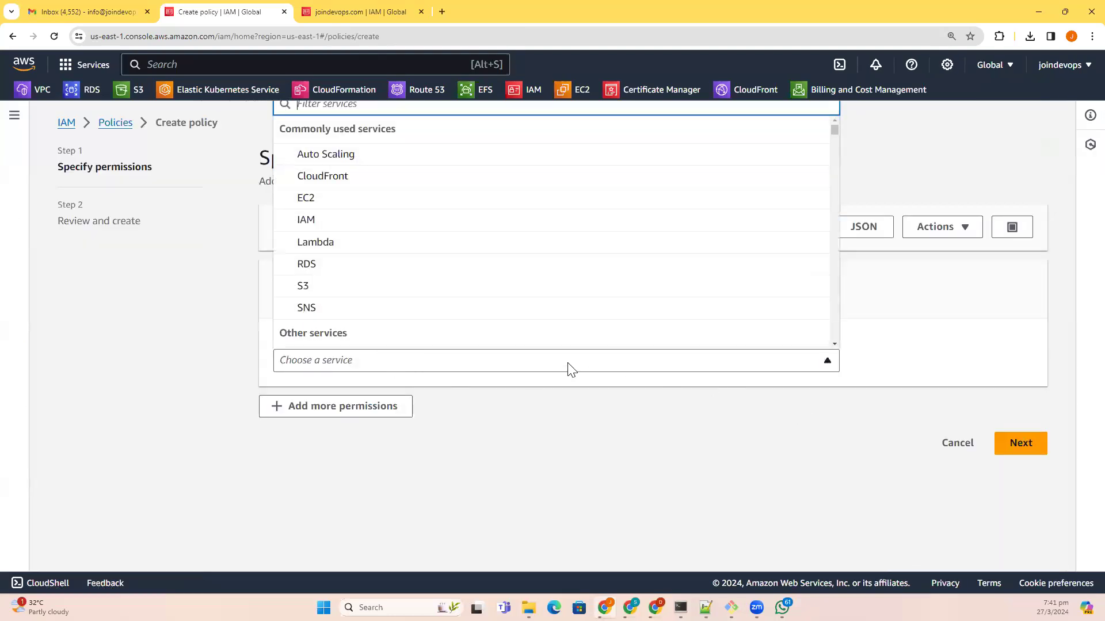
{"action": "left_click", "coordinate": [842, 454]}
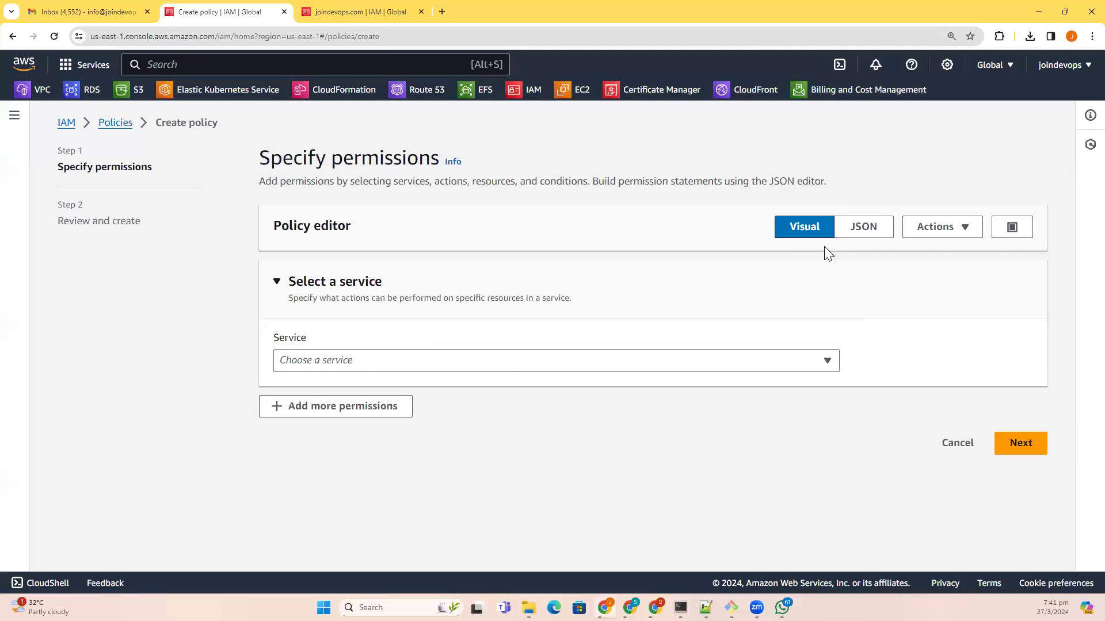
{"action": "left_click", "coordinate": [877, 229]}
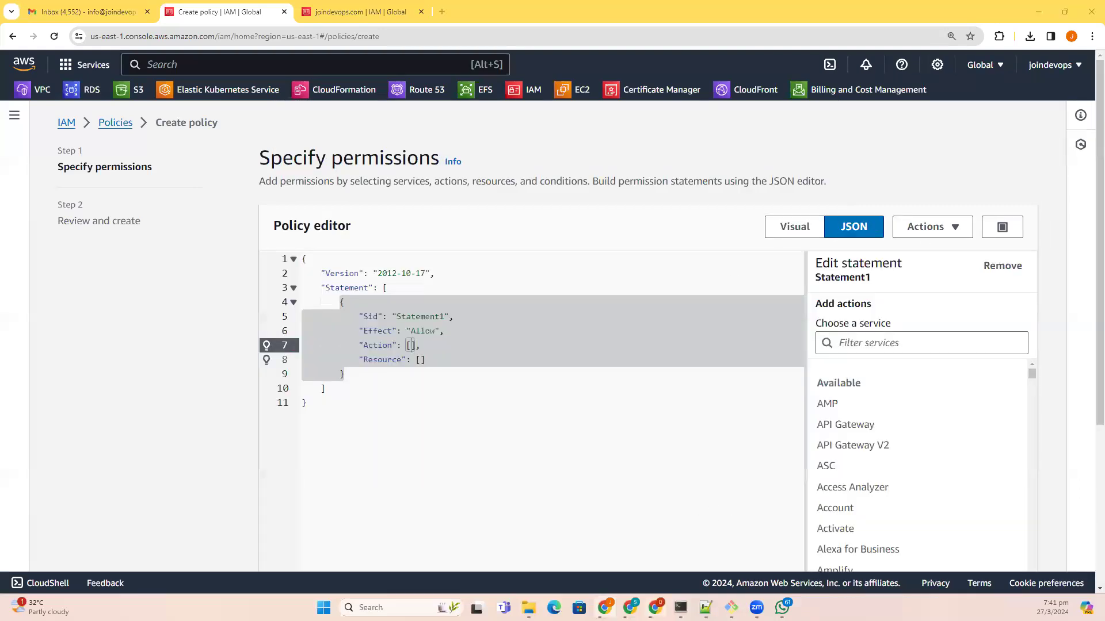
Copy the Use case-3 policy from role.MD on GitHub and replace the whole new policy in the AWS console with it
{"action": "key", "text": "alt+Tab"}
{"action": "scroll", "coordinate": [389, 435], "scroll_direction": "down", "scroll_amount": 3}
{"action": "scroll", "coordinate": [341, 388], "scroll_direction": "up", "scroll_amount": 1}
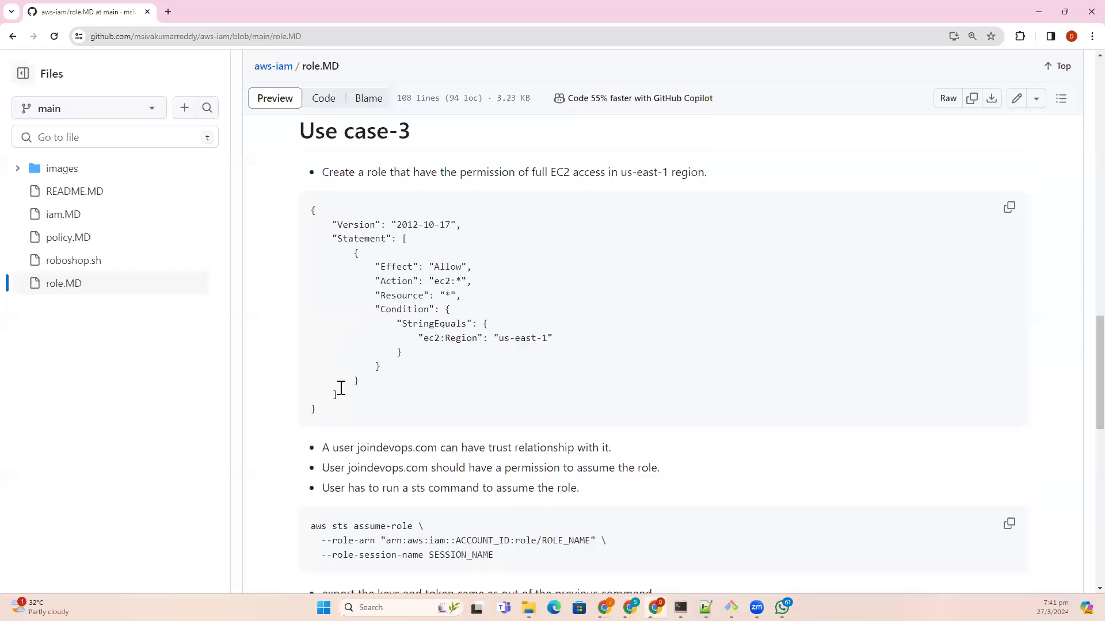
{"action": "left_click", "coordinate": [1009, 207]}
{"action": "key", "text": "alt+Tab"}
{"action": "key", "text": "ctrl+a"}
{"action": "key", "text": "ctrl+v"}
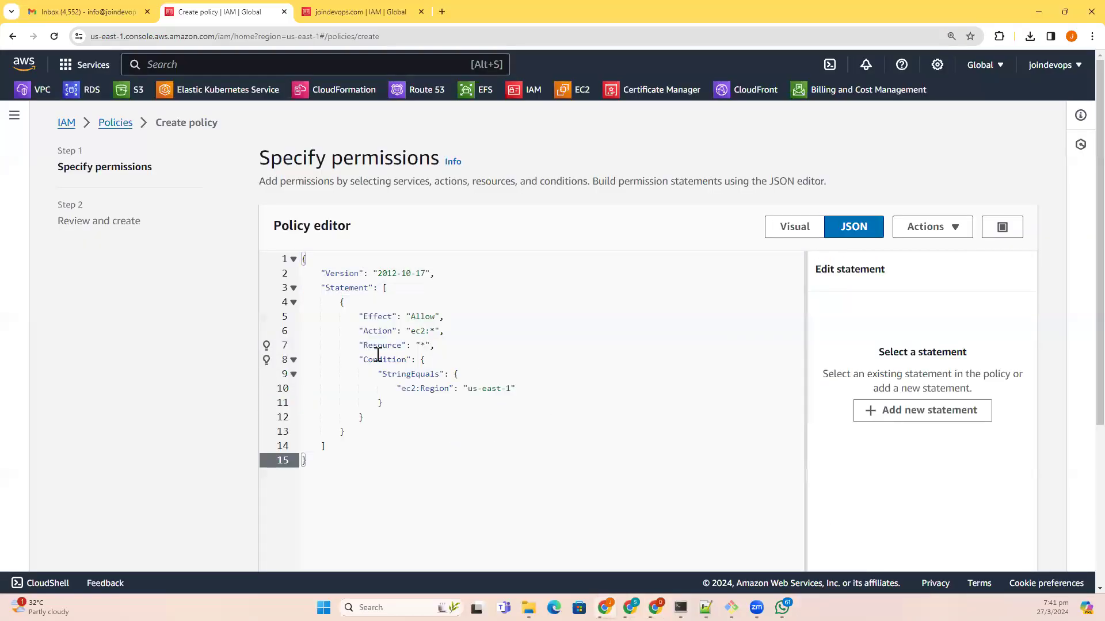
{"action": "left_click_drag", "start_coordinate": [409, 317], "coordinate": [419, 316]}
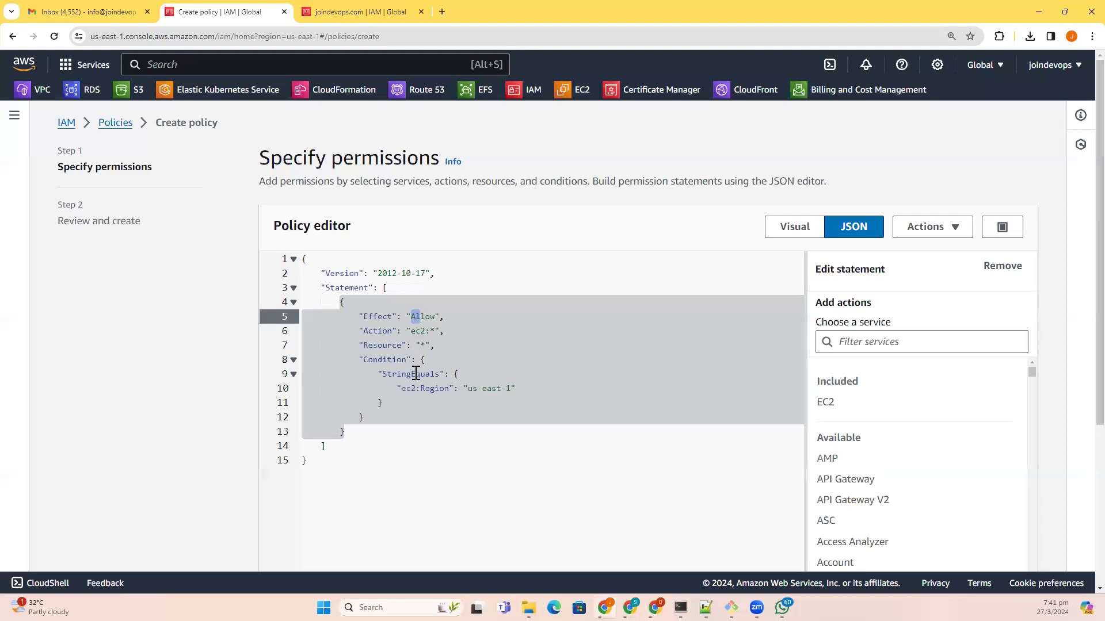
{"action": "left_click_drag", "start_coordinate": [468, 389], "coordinate": [518, 389]}
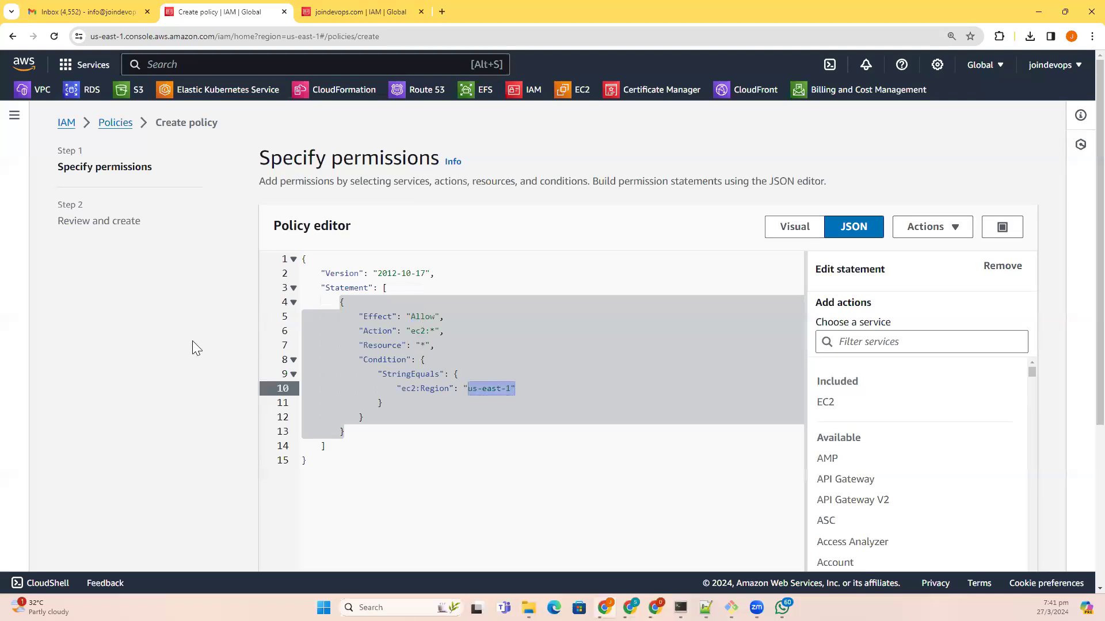
Proceed to the policy review, name the policy EC2AdminUSEast-1 and create it
{"action": "scroll", "coordinate": [920, 469], "scroll_direction": "down", "scroll_amount": 5}
{"action": "scroll", "coordinate": [1059, 495], "scroll_direction": "down", "scroll_amount": 4}
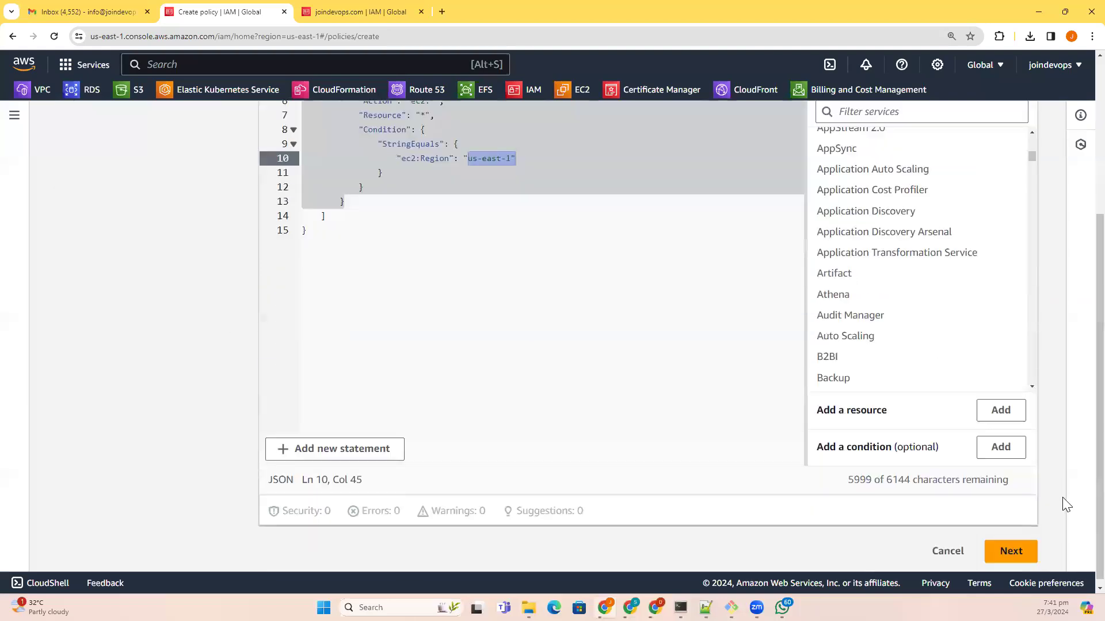
{"action": "left_click", "coordinate": [1026, 541]}
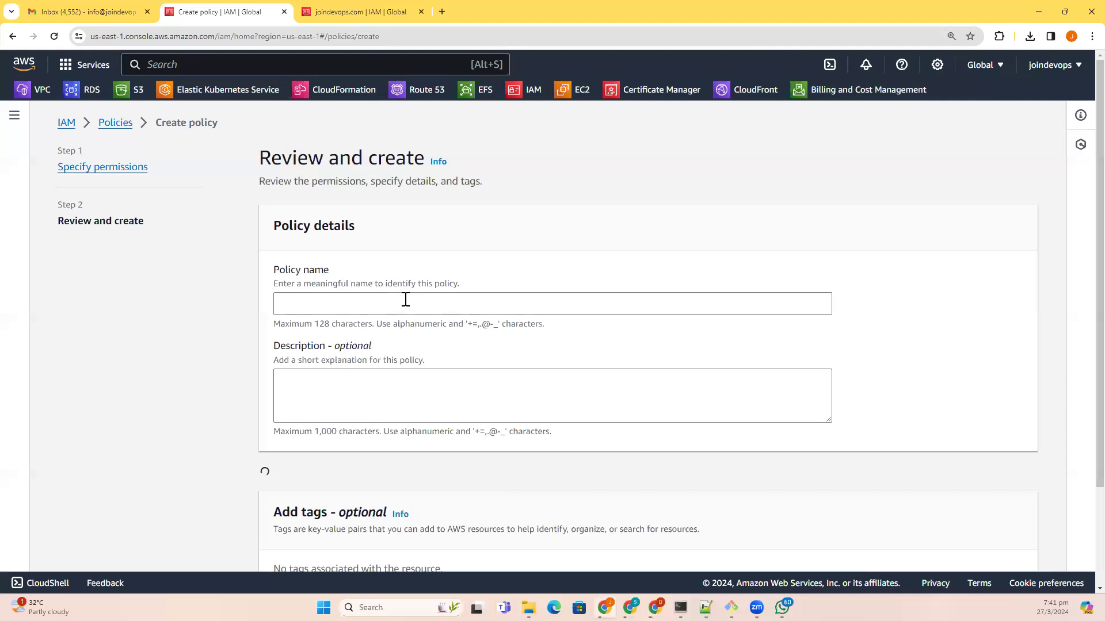
{"action": "left_click", "coordinate": [407, 297]}
{"action": "left_click", "coordinate": [429, 192]}
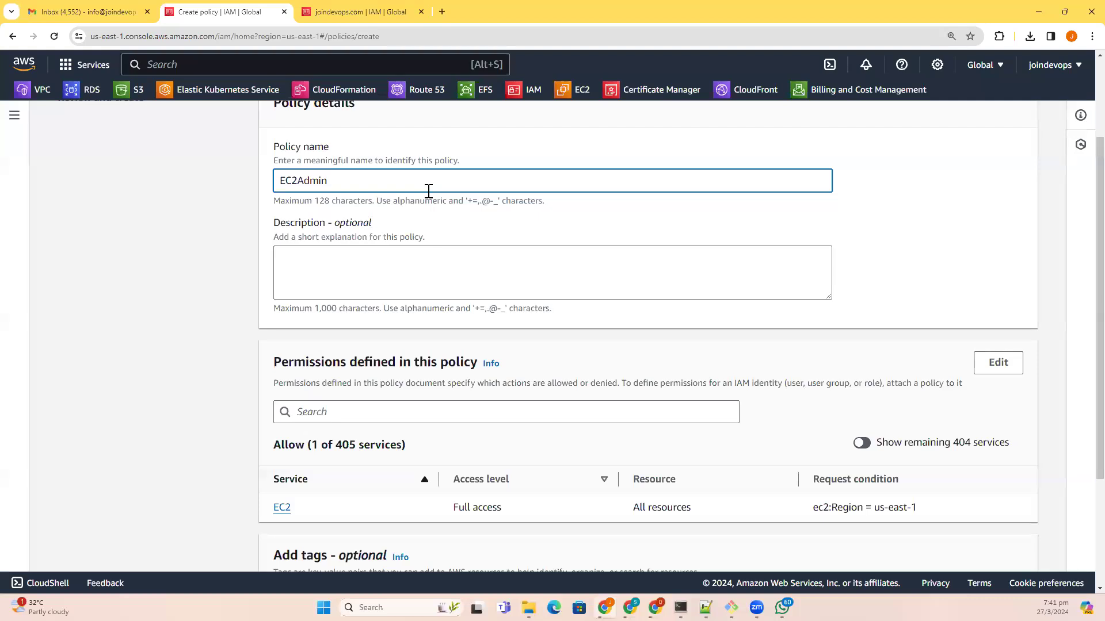
{"action": "type", "text": "EC2AdminUSEast-1"}
{"action": "scroll", "coordinate": [454, 284], "scroll_direction": "down", "scroll_amount": 4}
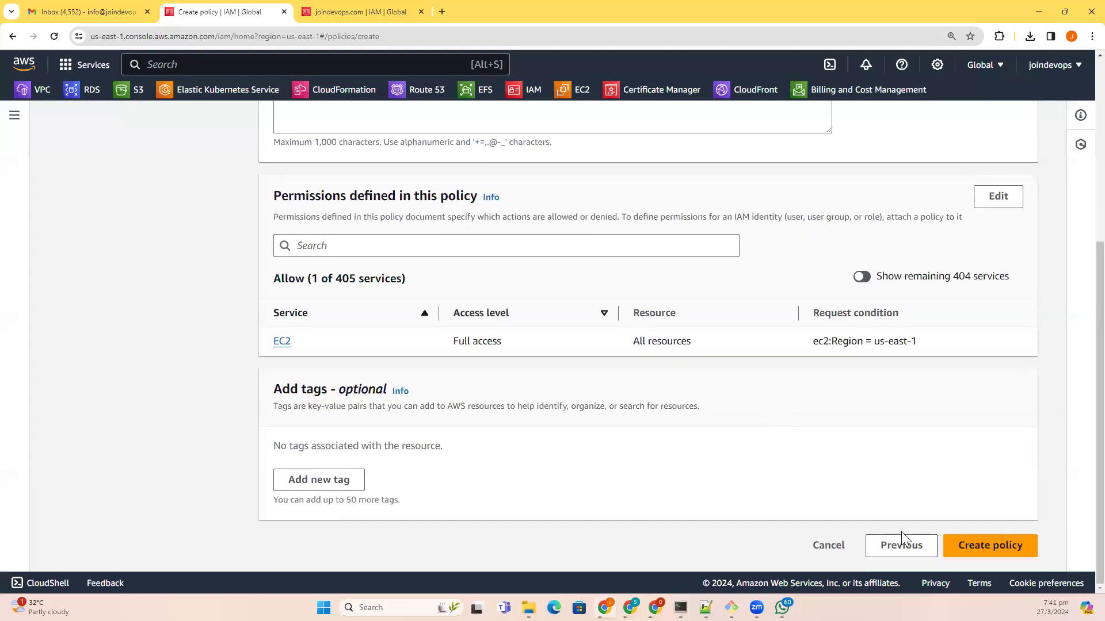
{"action": "left_click", "coordinate": [988, 544]}
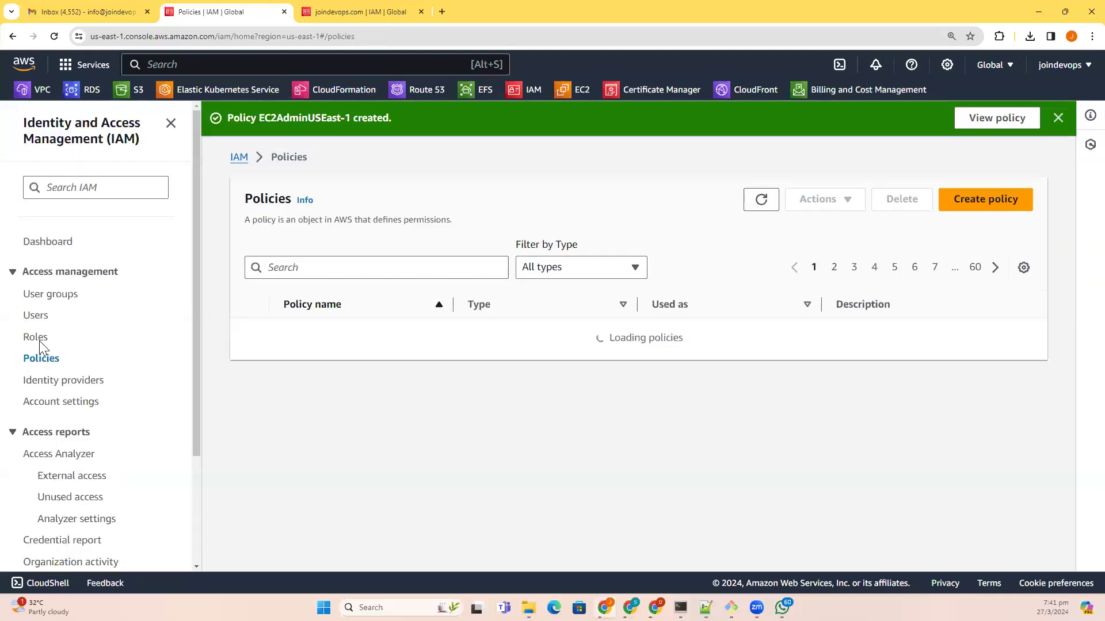
Search the IAM roles for "ec2ad" and open the EC2AdminUSEast-1 role
{"action": "left_click", "coordinate": [37, 338]}
{"action": "scroll", "coordinate": [365, 219], "scroll_direction": "down", "scroll_amount": 1}
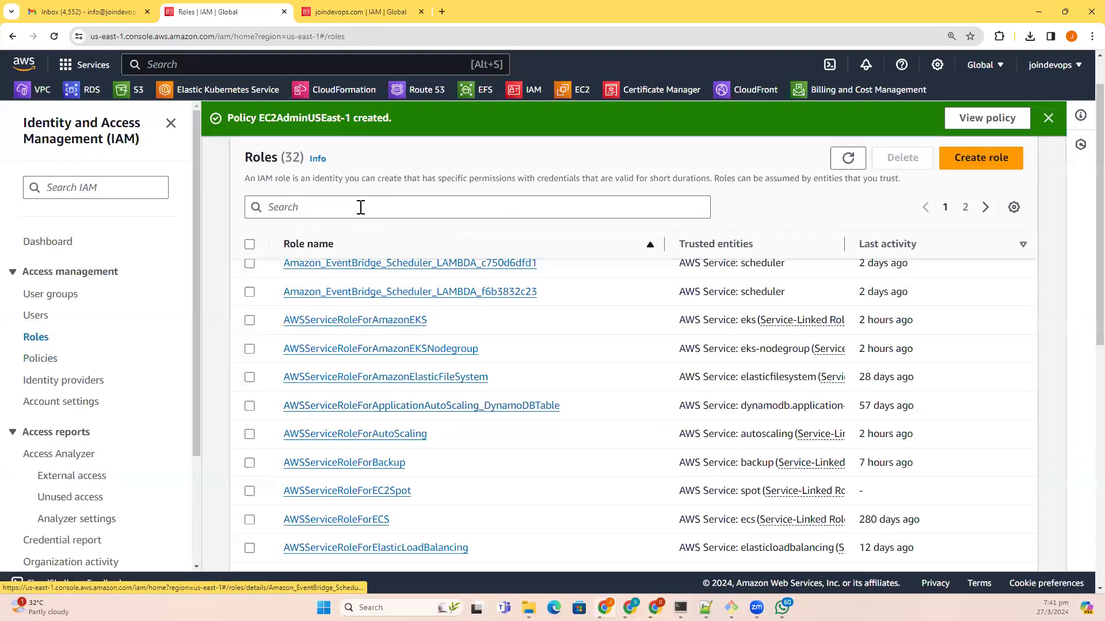
{"action": "left_click", "coordinate": [361, 207]}
{"action": "type", "text": "ec2ad"}
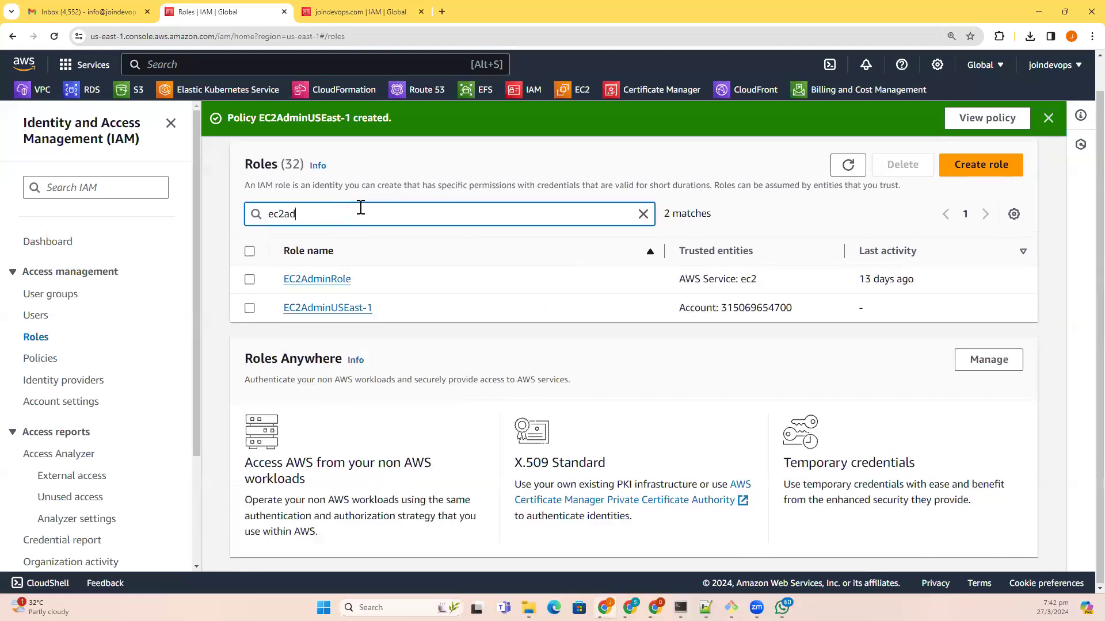
{"action": "left_click", "coordinate": [336, 309]}
{"action": "scroll", "coordinate": [337, 476], "scroll_direction": "down", "scroll_amount": 4}
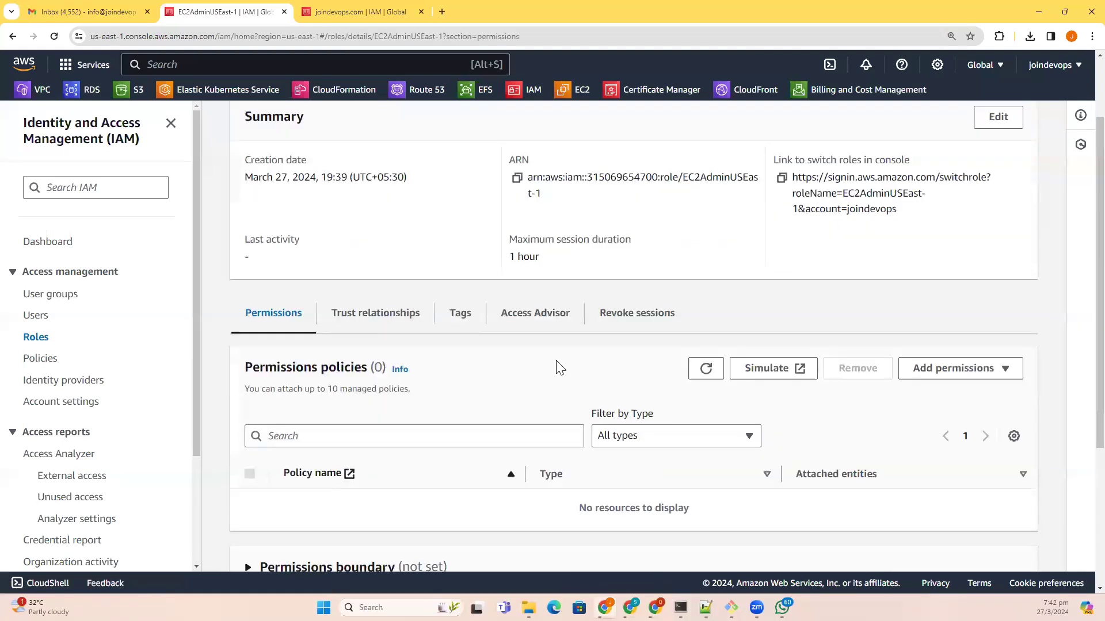
Attach the customer managed EC2AdminUSEast-1 policy to the role, filtering the policies by "ec2ad"
{"action": "left_click", "coordinate": [943, 201]}
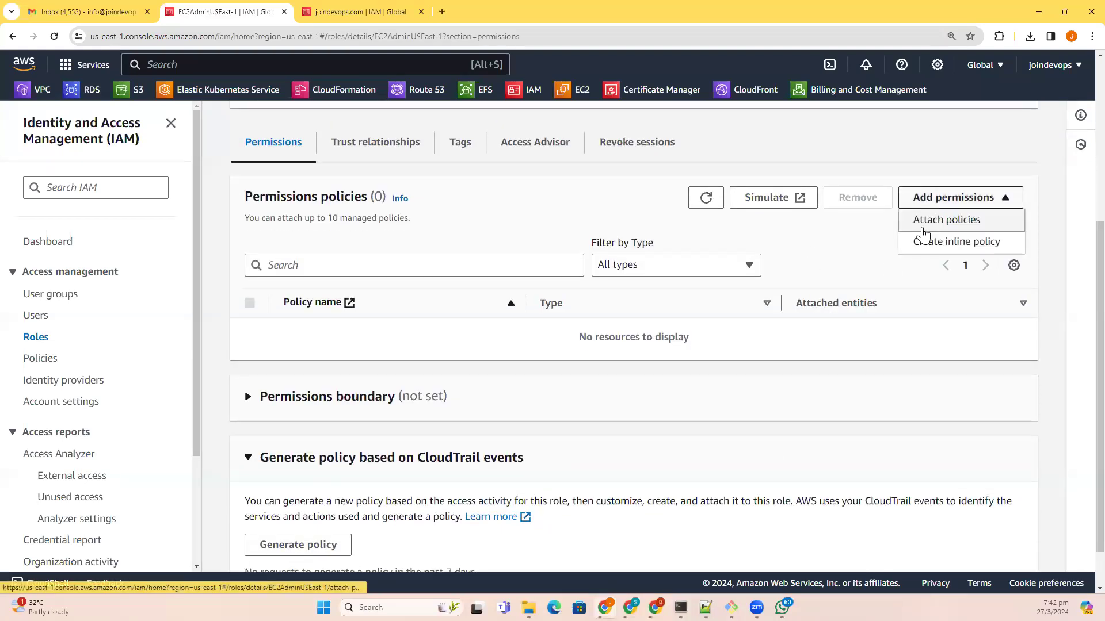
{"action": "left_click", "coordinate": [925, 222]}
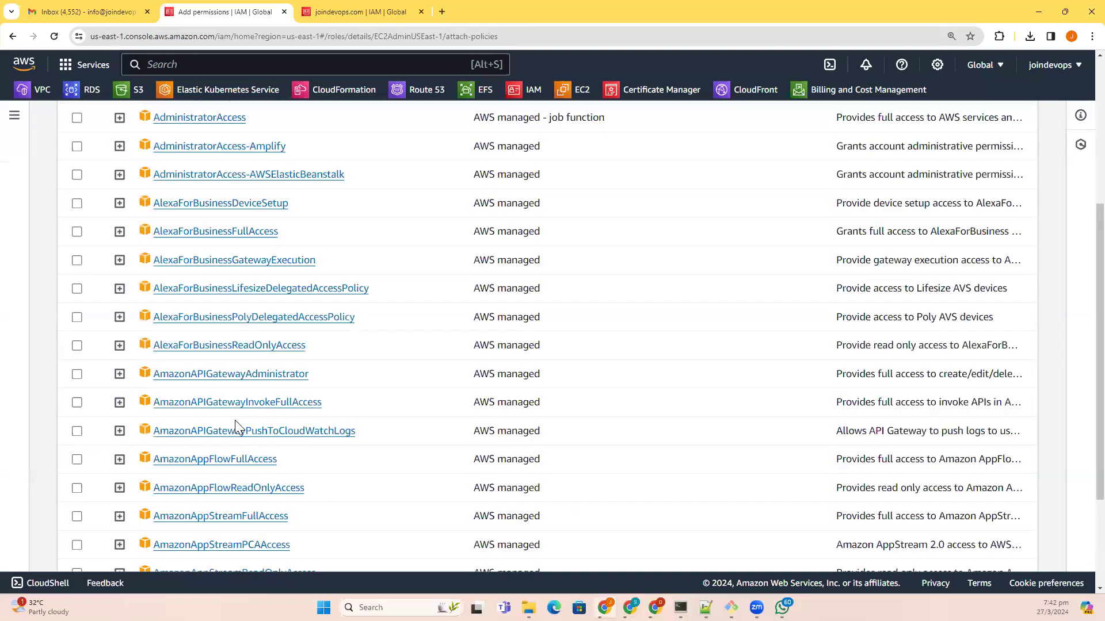
{"action": "scroll", "coordinate": [234, 420], "scroll_direction": "up", "scroll_amount": 5}
{"action": "left_click", "coordinate": [221, 323]}
{"action": "type", "text": "use"}
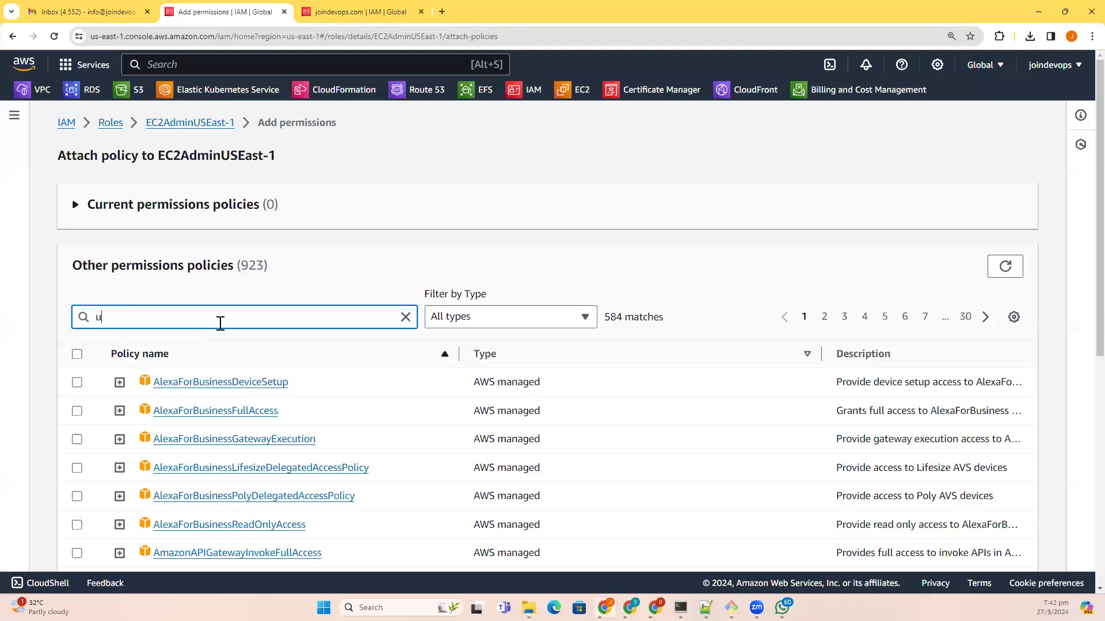
{"action": "key", "text": "BackSpace"}
{"action": "key", "text": "BackSpace"}
{"action": "key", "text": "BackSpace"}
{"action": "type", "text": "a"}
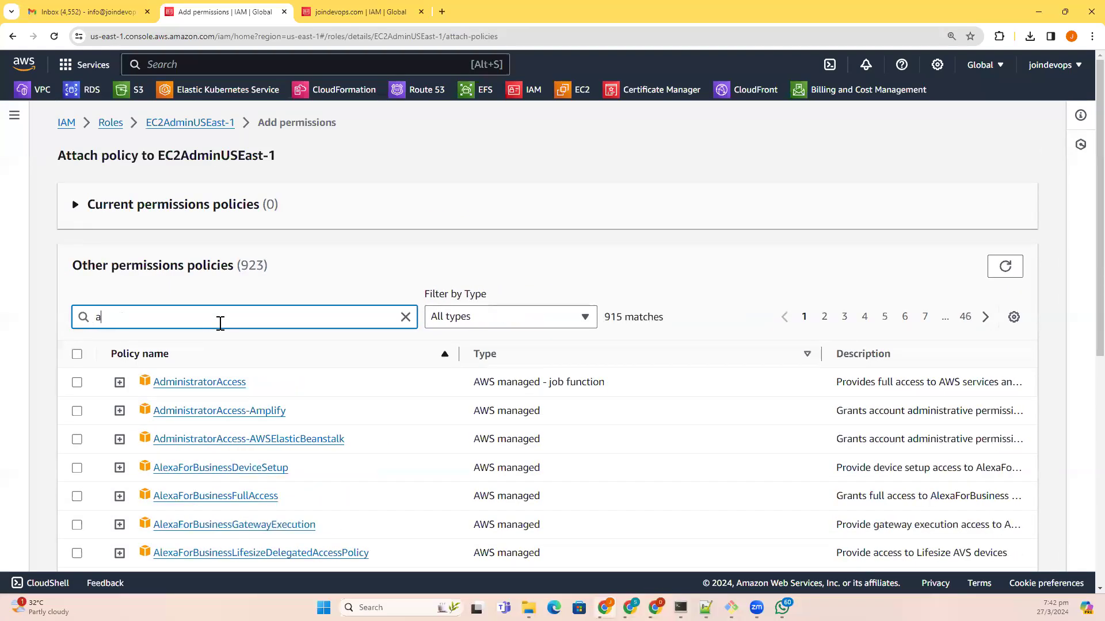
{"action": "type", "text": "c2"}
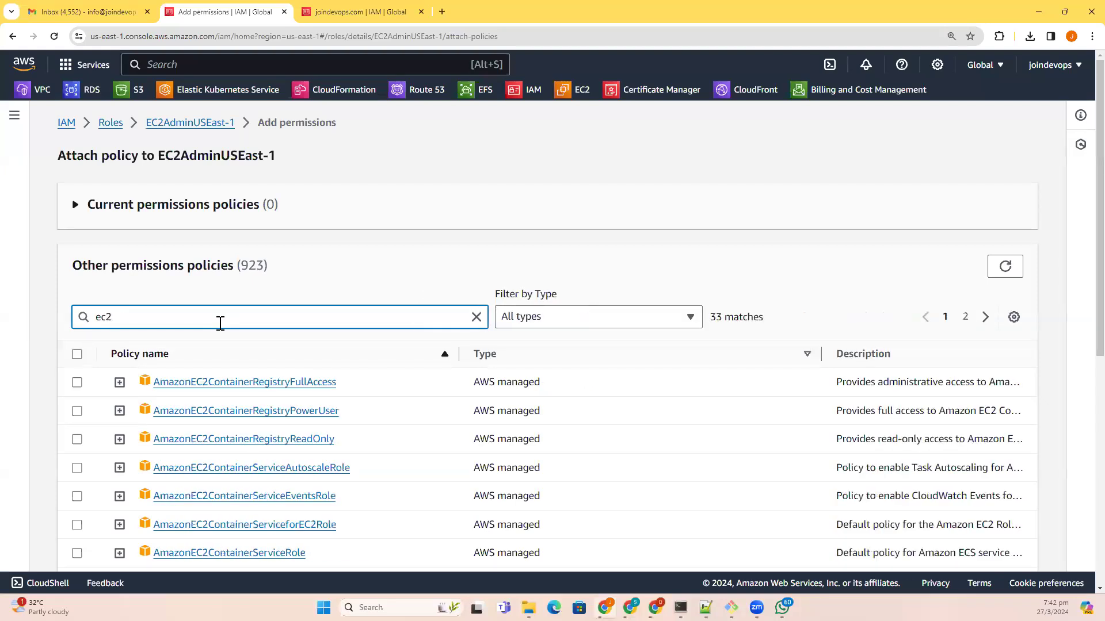
{"action": "type", "text": "ad"}
{"action": "left_click", "coordinate": [77, 382]}
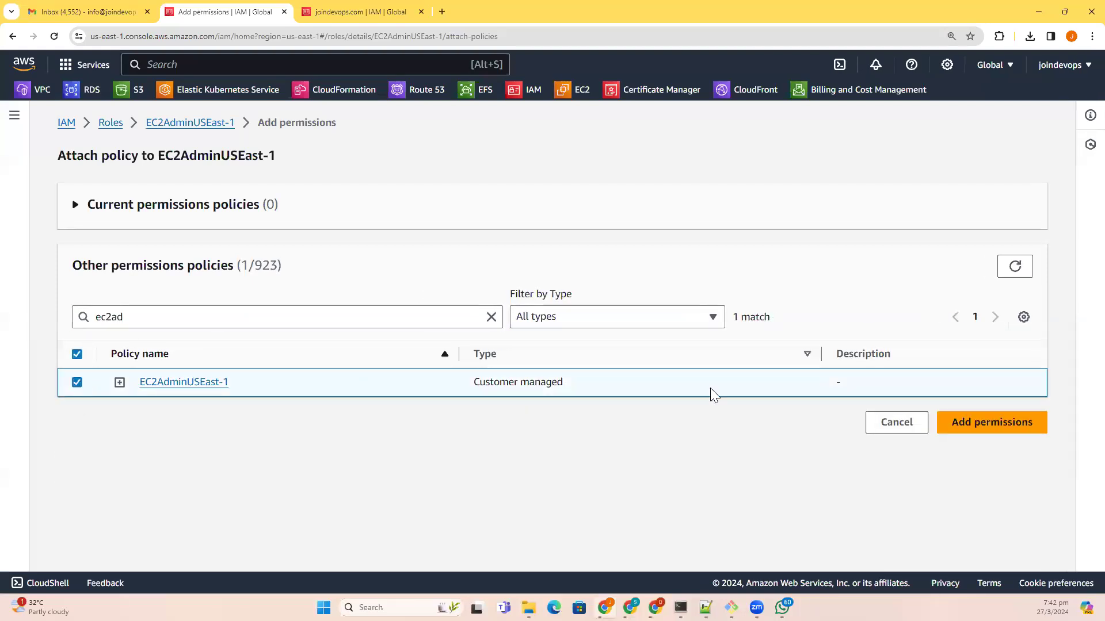
{"action": "left_click", "coordinate": [967, 422]}
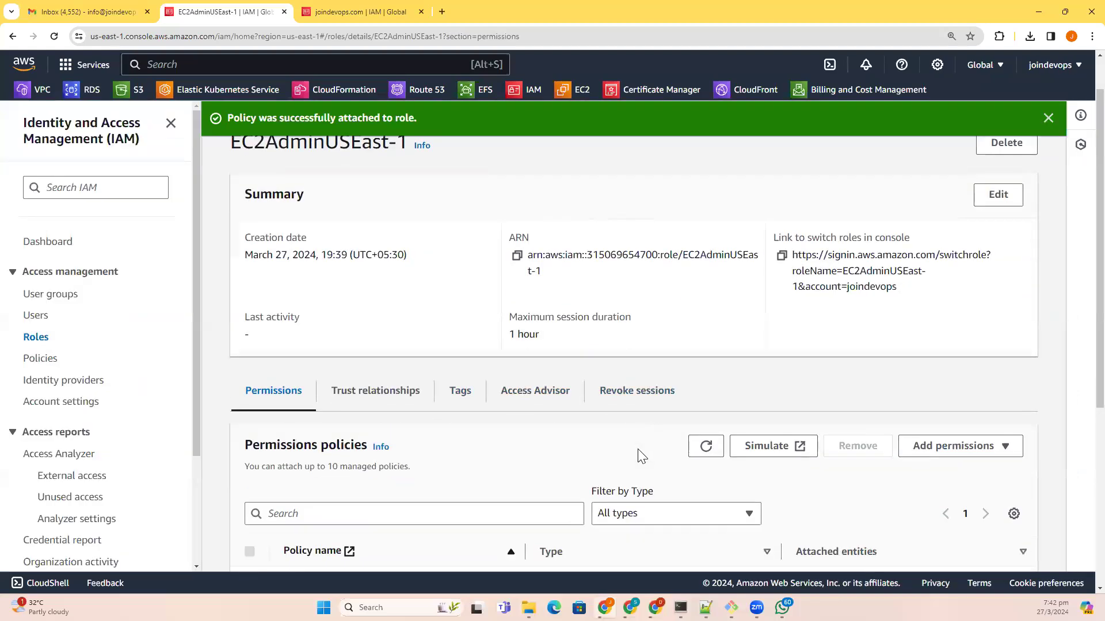
Review the trust relationships of the EC2AdminUSEast-1 role
{"action": "scroll", "coordinate": [578, 529], "scroll_direction": "up", "scroll_amount": 3}
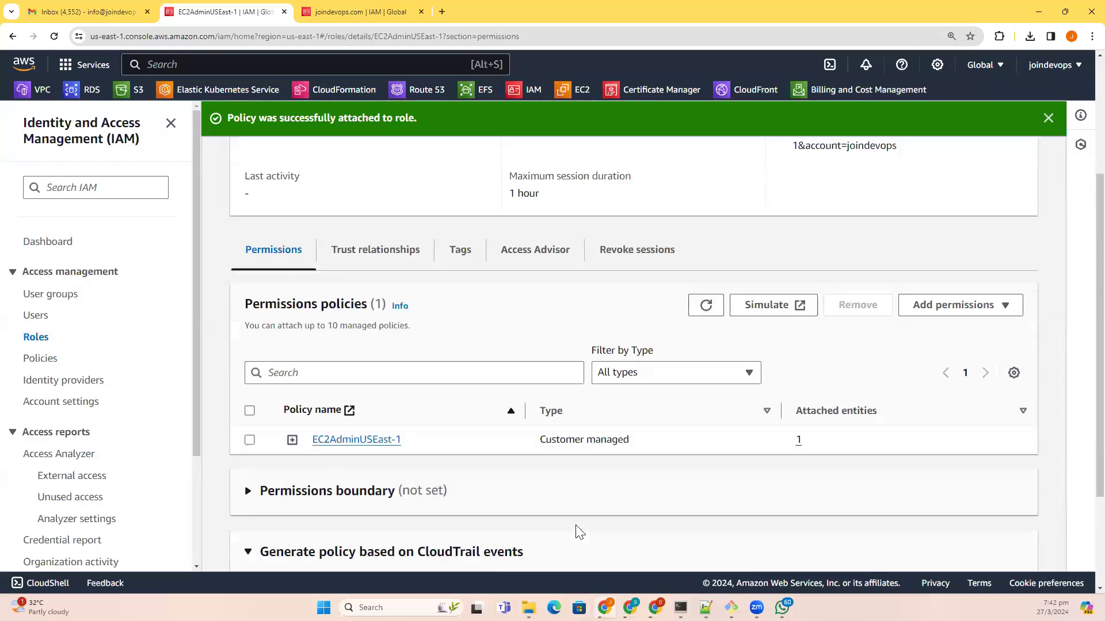
{"action": "left_click", "coordinate": [387, 299]}
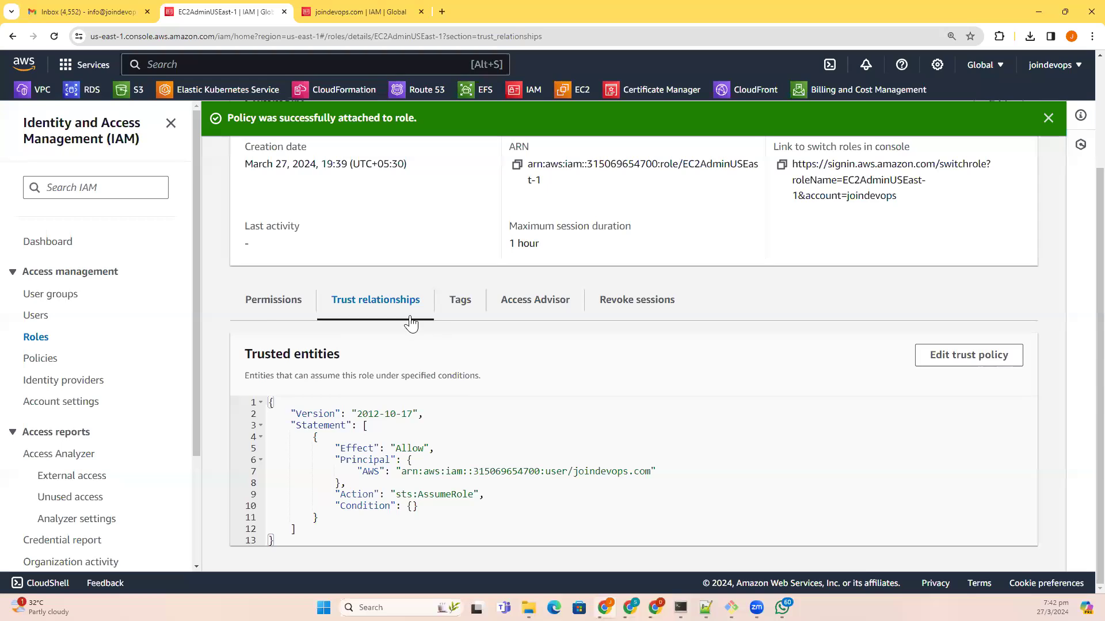
Review the JSON of the EC2AdminUSEast-1 permissions policy attached to the role
{"action": "left_click", "coordinate": [272, 302]}
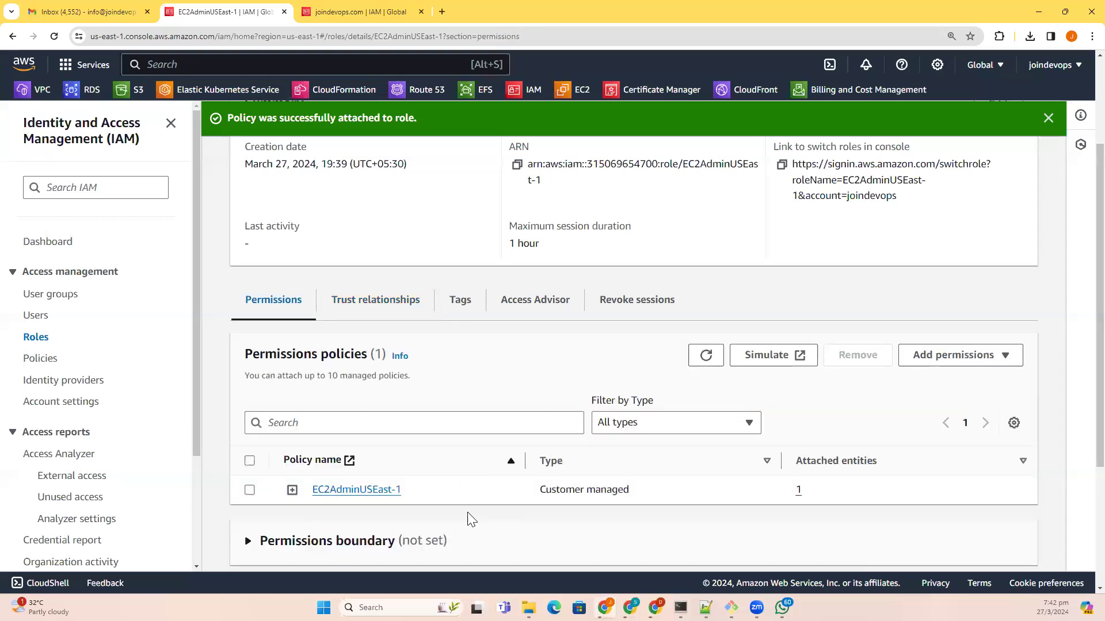
{"action": "left_click", "coordinate": [293, 490]}
{"action": "scroll", "coordinate": [460, 495], "scroll_direction": "down", "scroll_amount": 4}
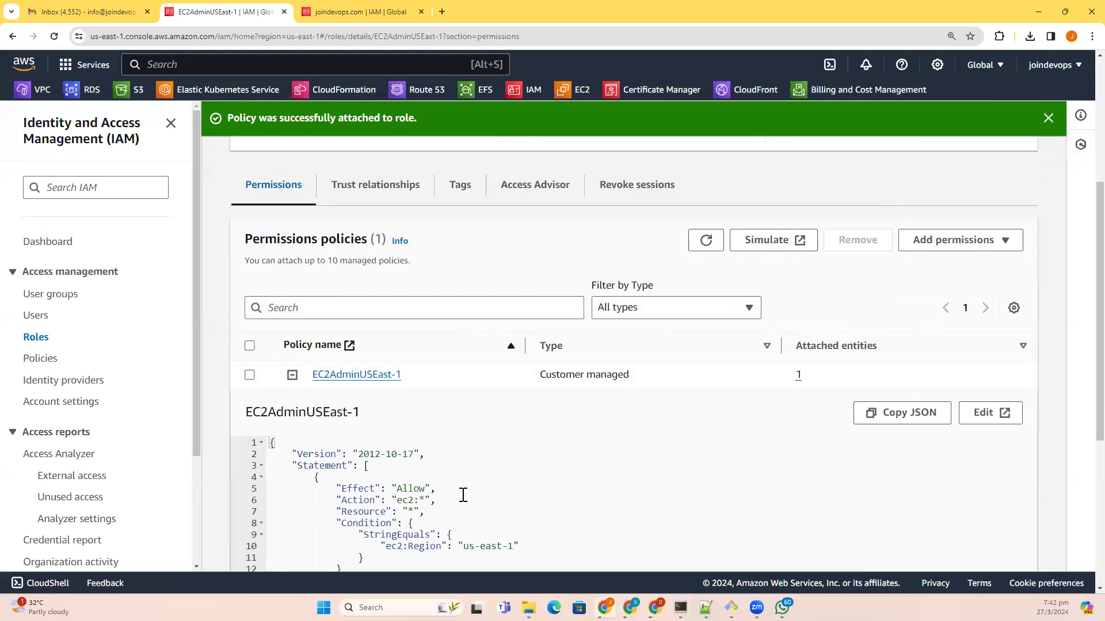
{"action": "scroll", "coordinate": [485, 509], "scroll_direction": "up", "scroll_amount": 1}
Open the joindevops.com IAM user and review its permissions policies
{"action": "left_click", "coordinate": [36, 315]}
{"action": "left_click", "coordinate": [339, 361]}
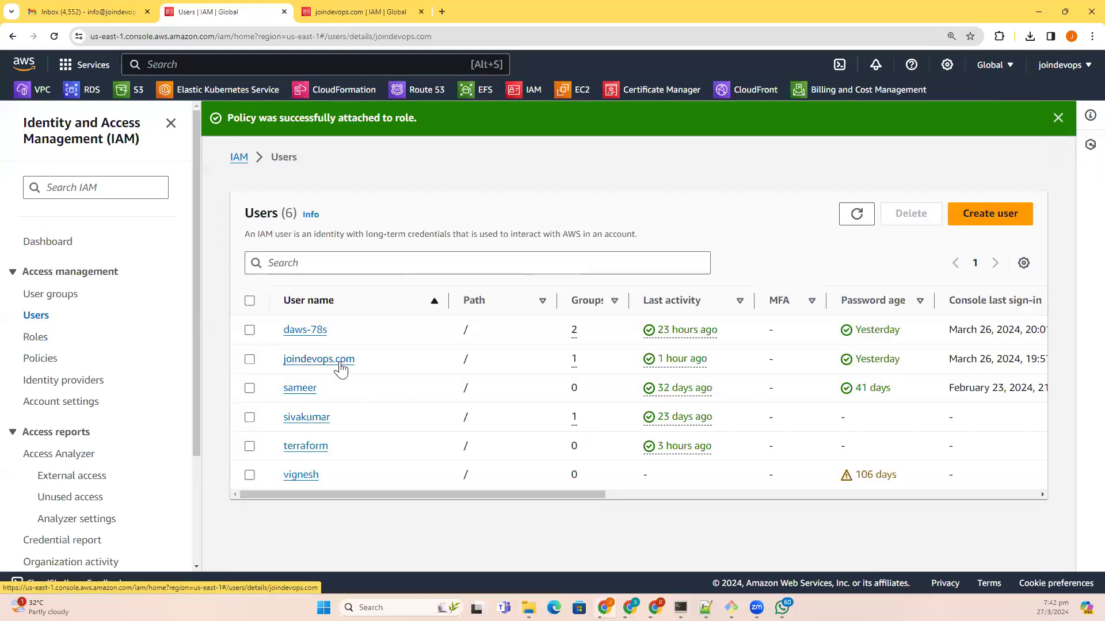
{"action": "scroll", "coordinate": [424, 462], "scroll_direction": "down", "scroll_amount": 2}
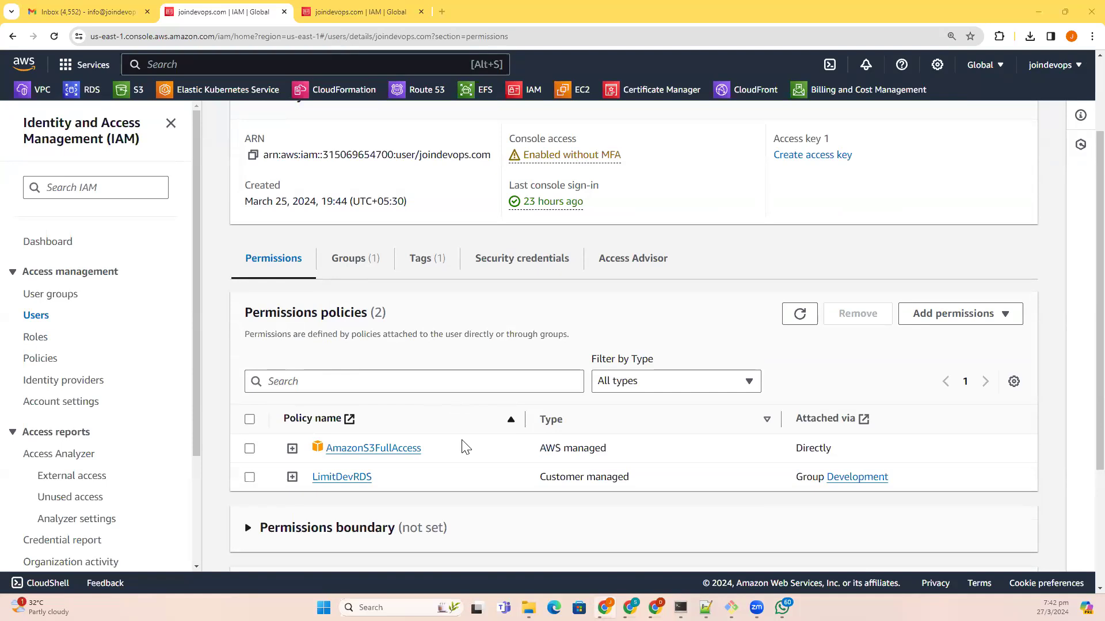
Switch to Notepad++ and add the line "joindevops.com user should have a permission to assume the role created." above the JSON block
{"action": "key", "text": "alt+Tab"}
{"action": "left_click", "coordinate": [717, 251]}
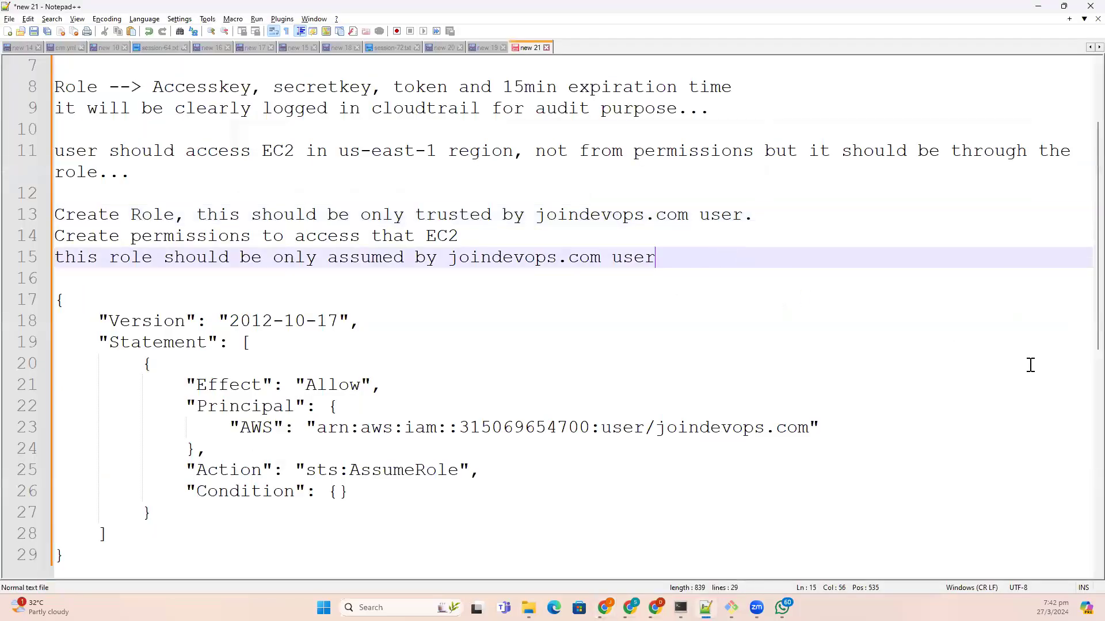
{"action": "key", "text": "Return"}
{"action": "key", "text": "Return"}
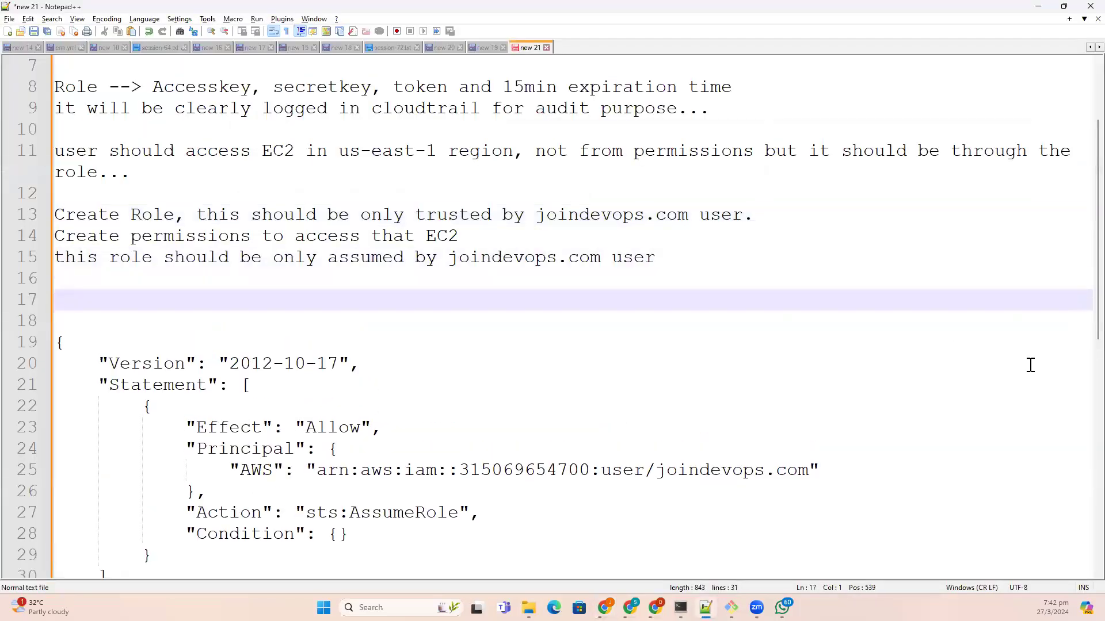
{"action": "type", "text": "joi"}
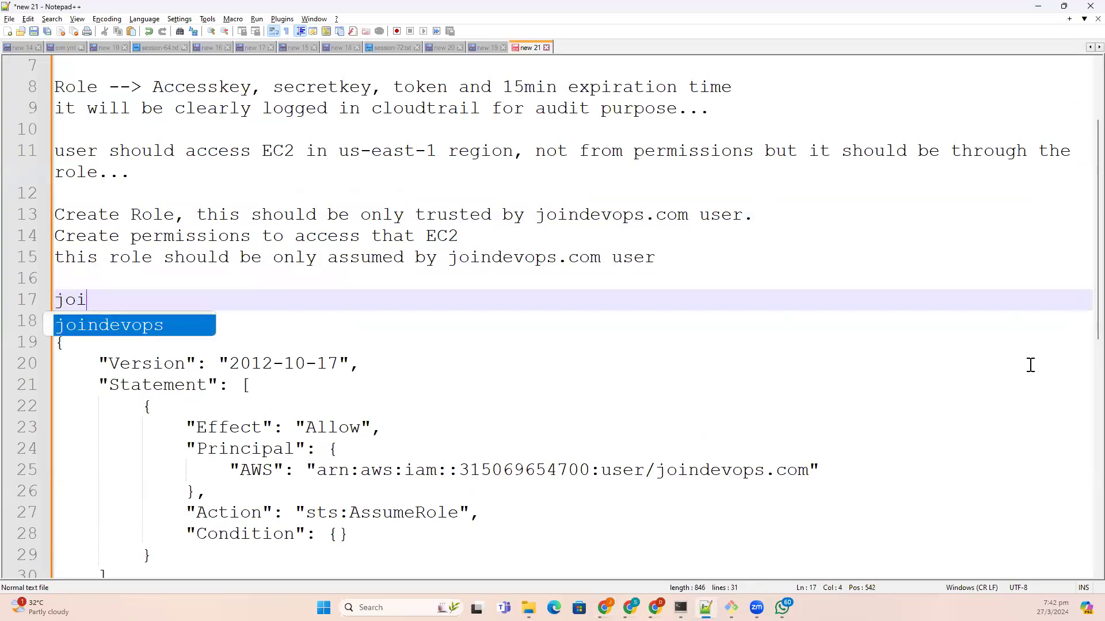
{"action": "type", "text": "ndevops.com u"}
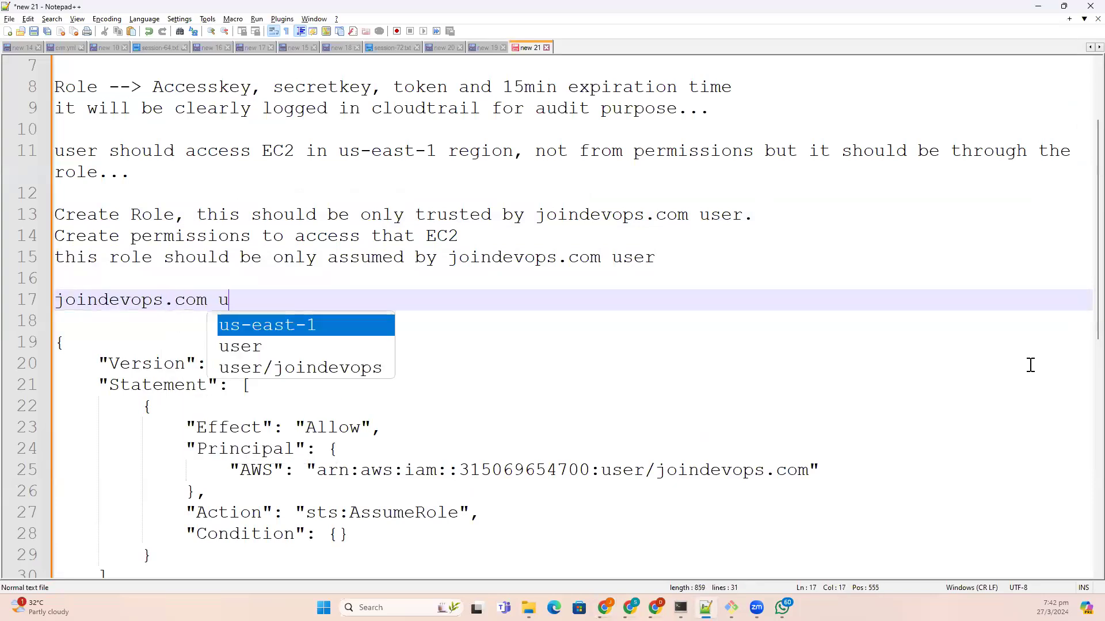
{"action": "type", "text": "ser should h"}
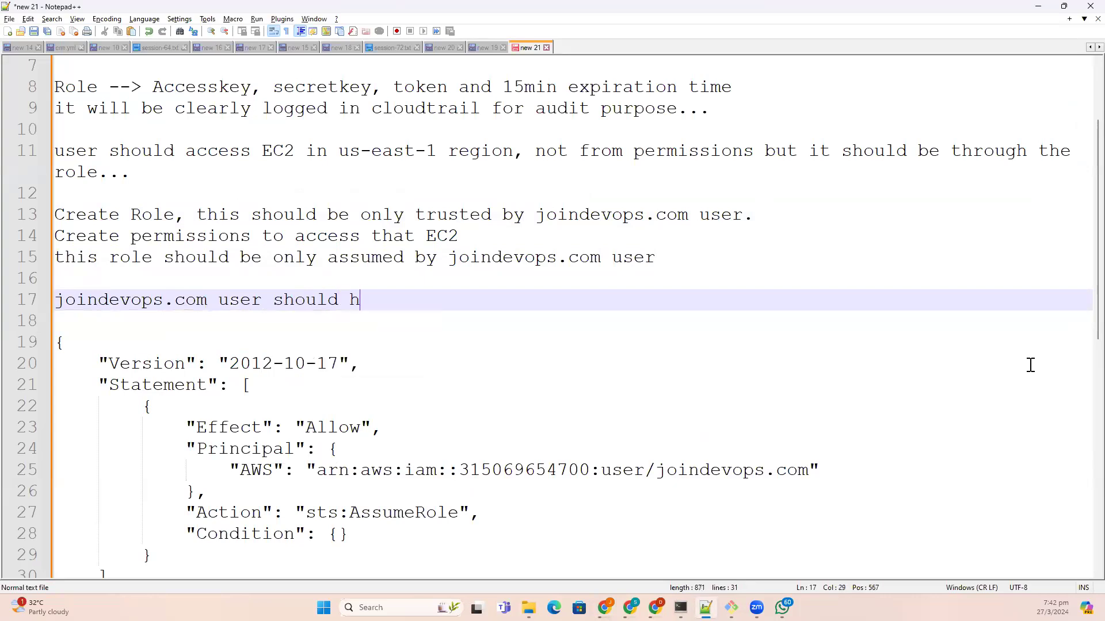
{"action": "type", "text": "ave a permiss"}
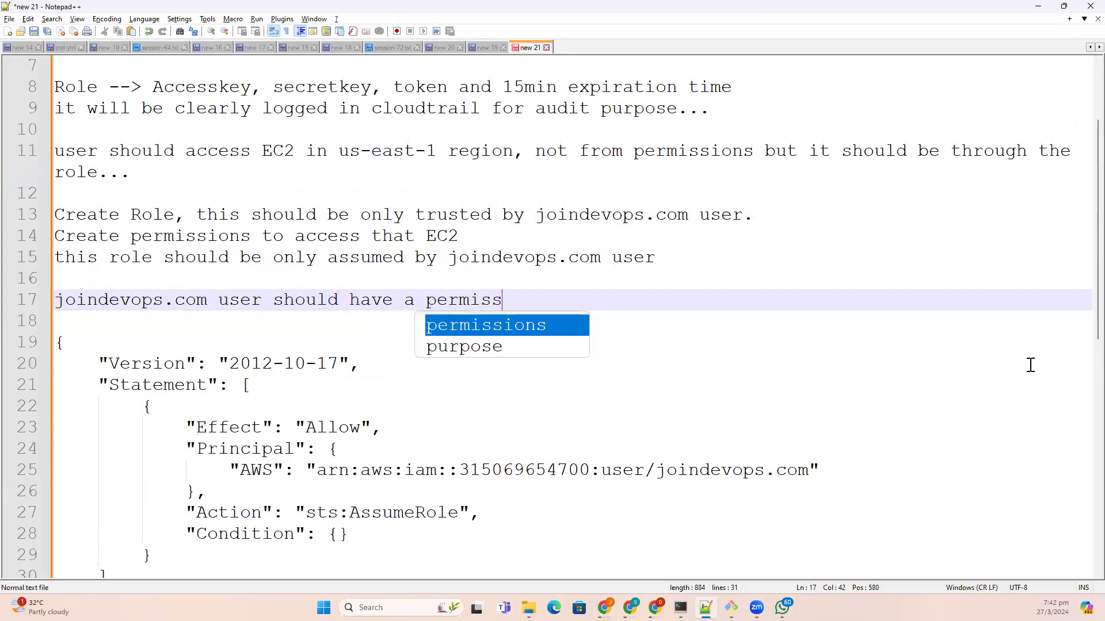
{"action": "type", "text": "ions to as"}
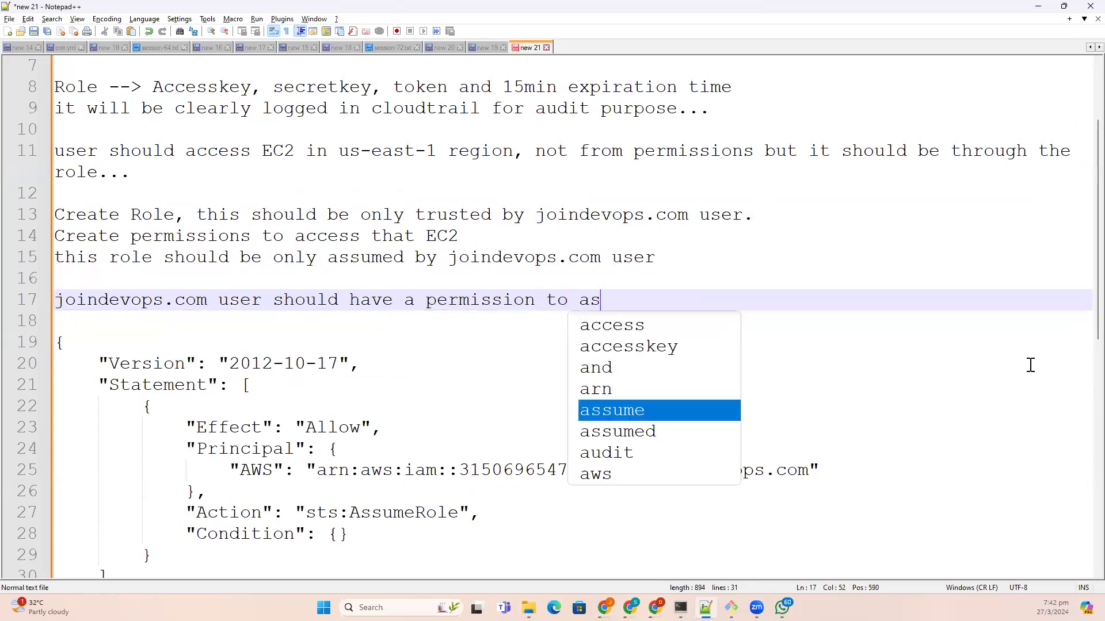
{"action": "type", "text": "sume the ro"}
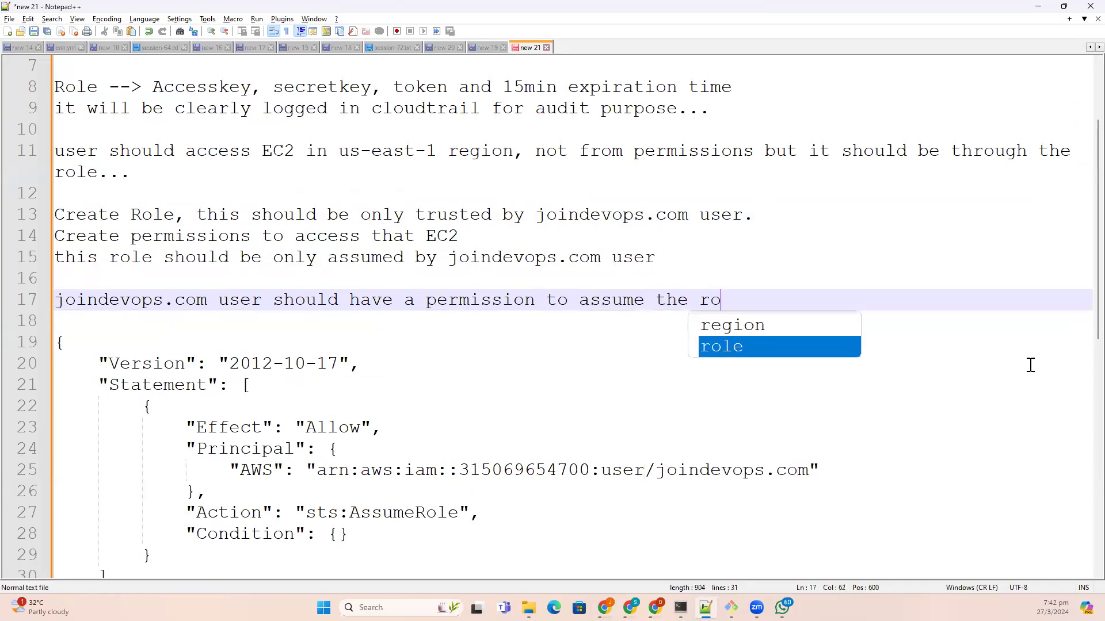
{"action": "type", "text": "le created"}
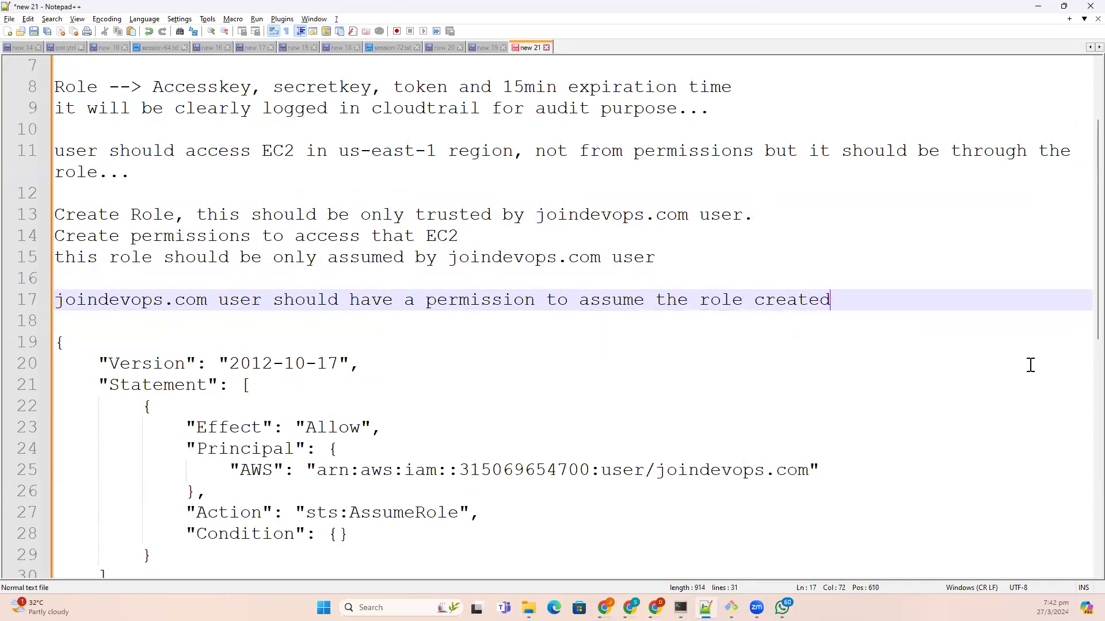
{"action": "type", "text": "."}
{"action": "left_click_drag", "start_coordinate": [753, 218], "coordinate": [46, 219]}
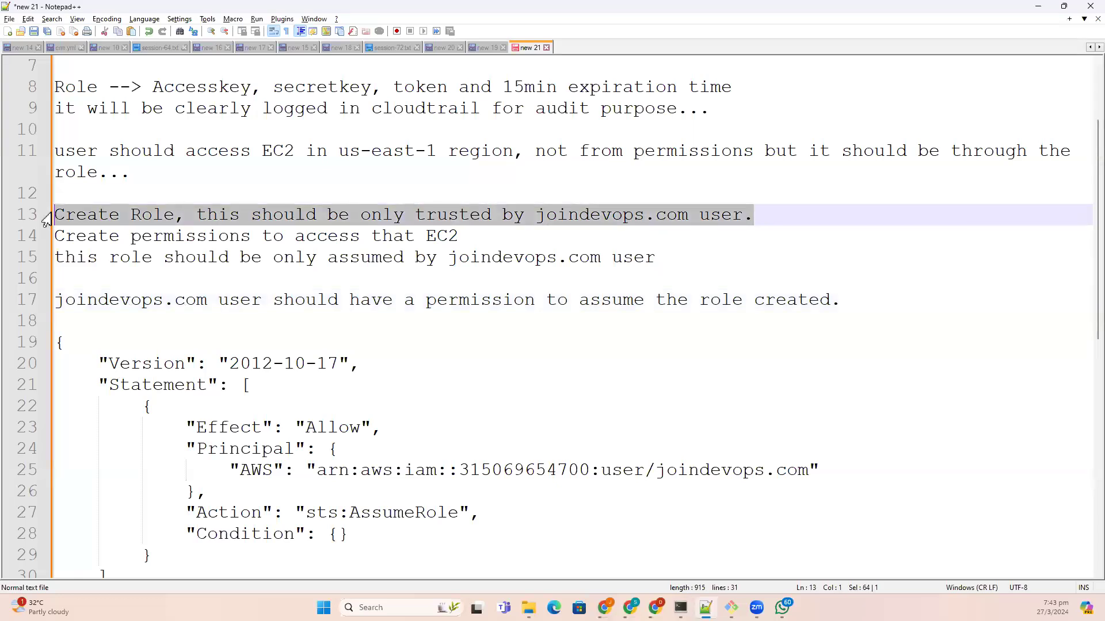
{"action": "triple_click", "coordinate": [333, 311]}
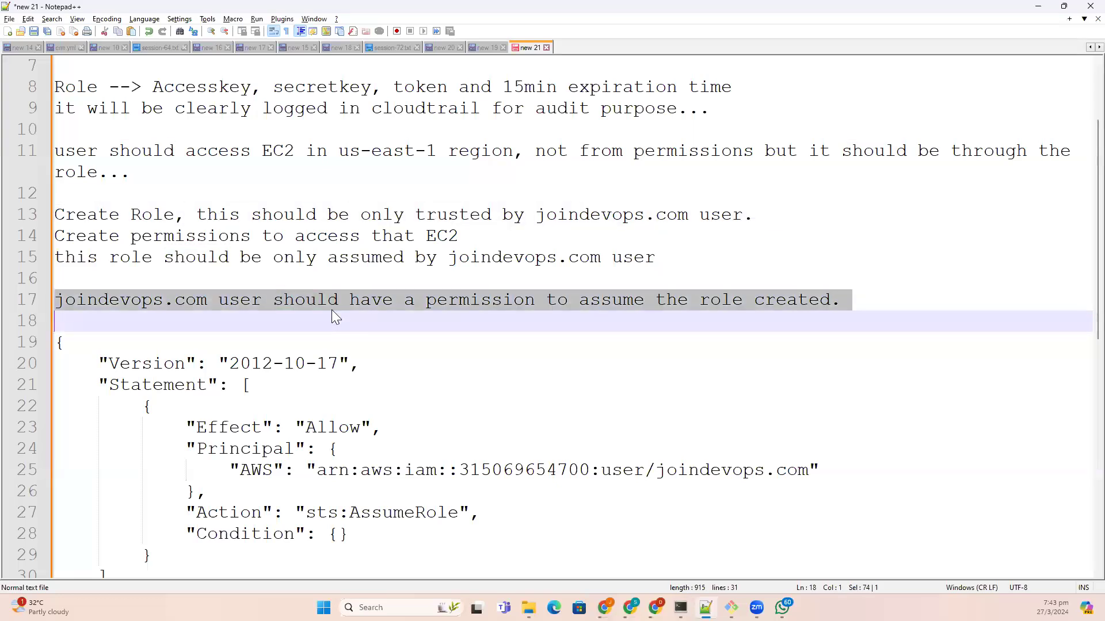
Switch back to the AWS console and start an inline policy for the joindevops.com user with STS as the service
{"action": "key", "text": "alt+Tab"}
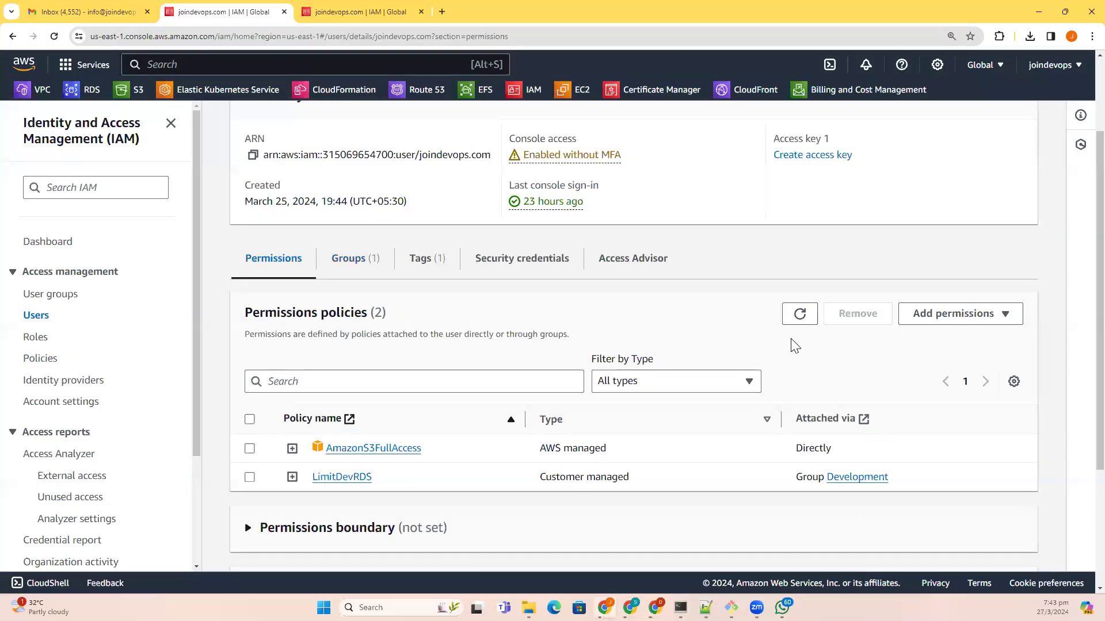
{"action": "left_click", "coordinate": [978, 313]}
{"action": "left_click", "coordinate": [952, 355]}
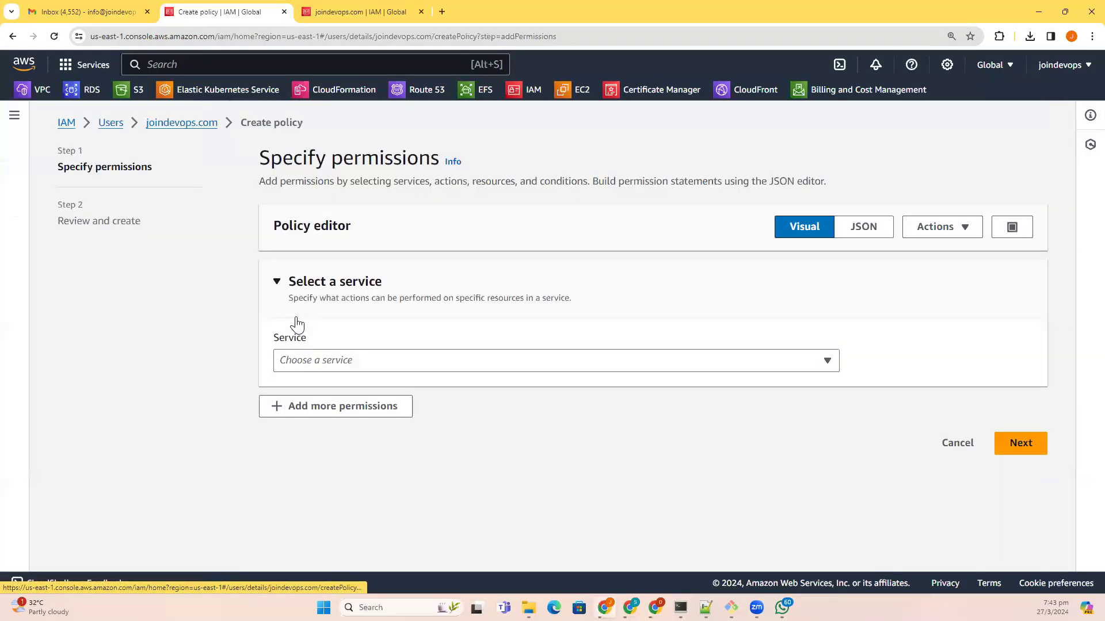
{"action": "left_click", "coordinate": [545, 368]}
{"action": "type", "text": "sts"}
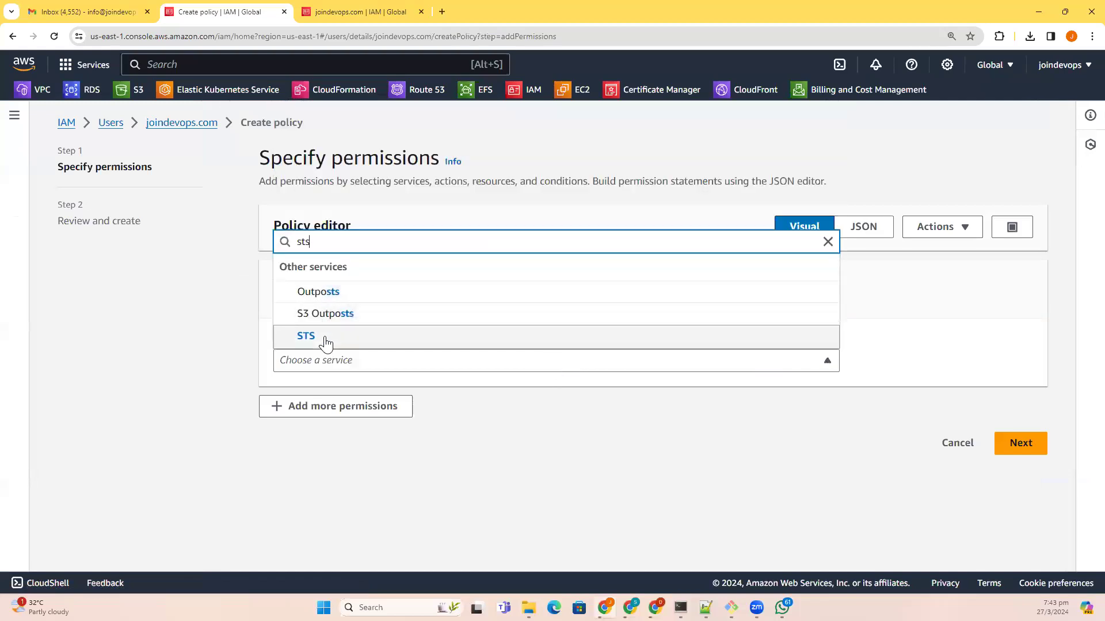
{"action": "left_click", "coordinate": [322, 340]}
Allow the AssumeRole write action in the STS policy
{"action": "scroll", "coordinate": [663, 429], "scroll_direction": "down", "scroll_amount": 4}
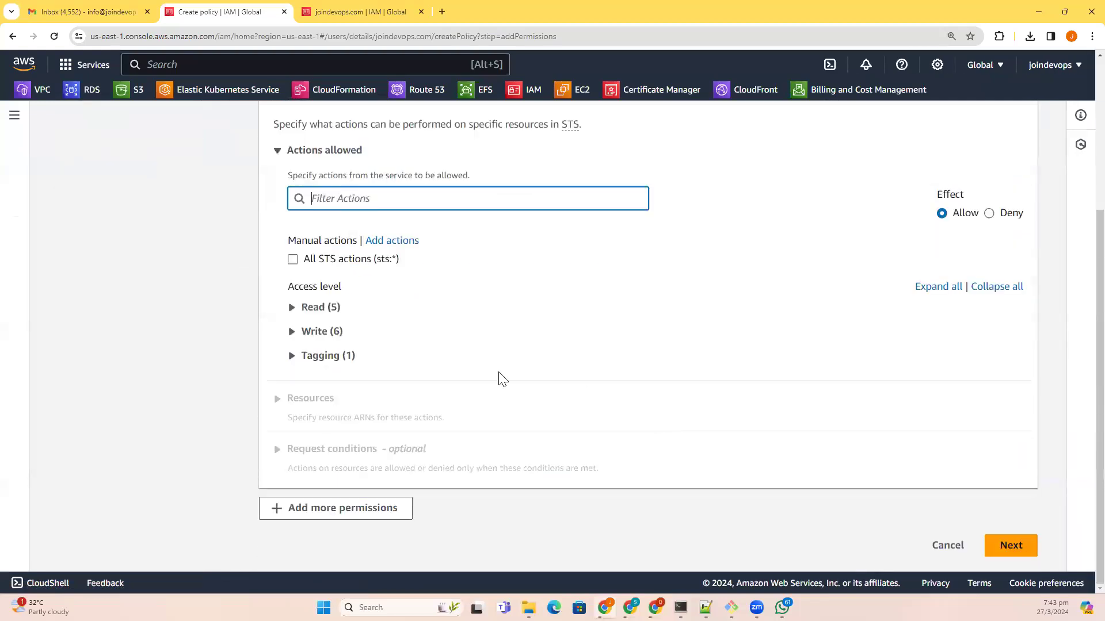
{"action": "left_click", "coordinate": [291, 308]}
{"action": "left_click", "coordinate": [291, 414]}
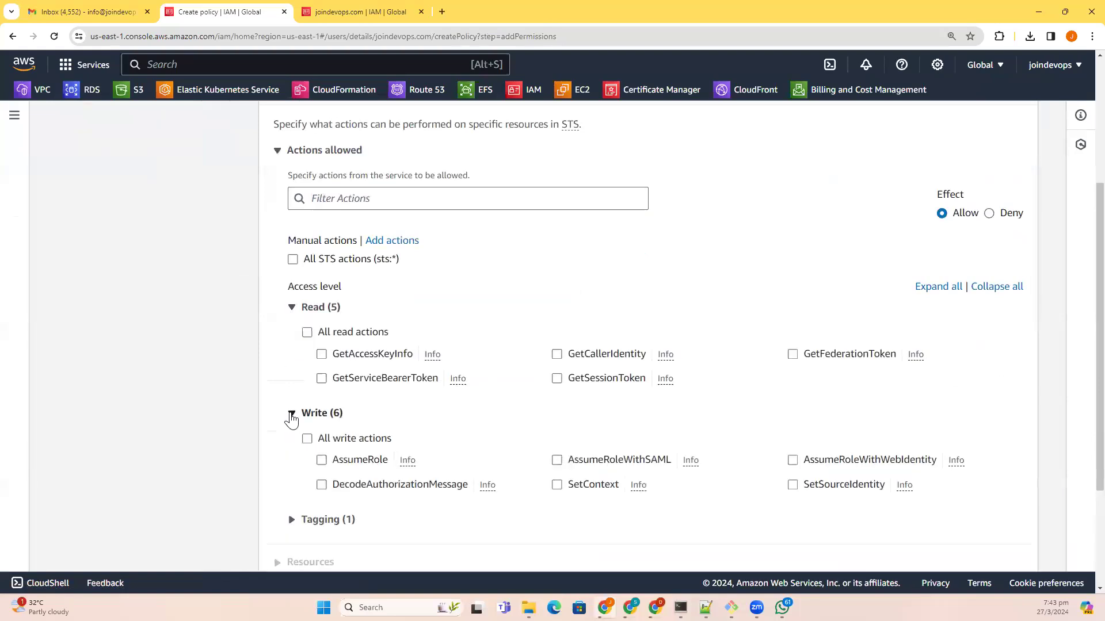
{"action": "scroll", "coordinate": [302, 391], "scroll_direction": "down", "scroll_amount": 2}
{"action": "left_click", "coordinate": [322, 344]}
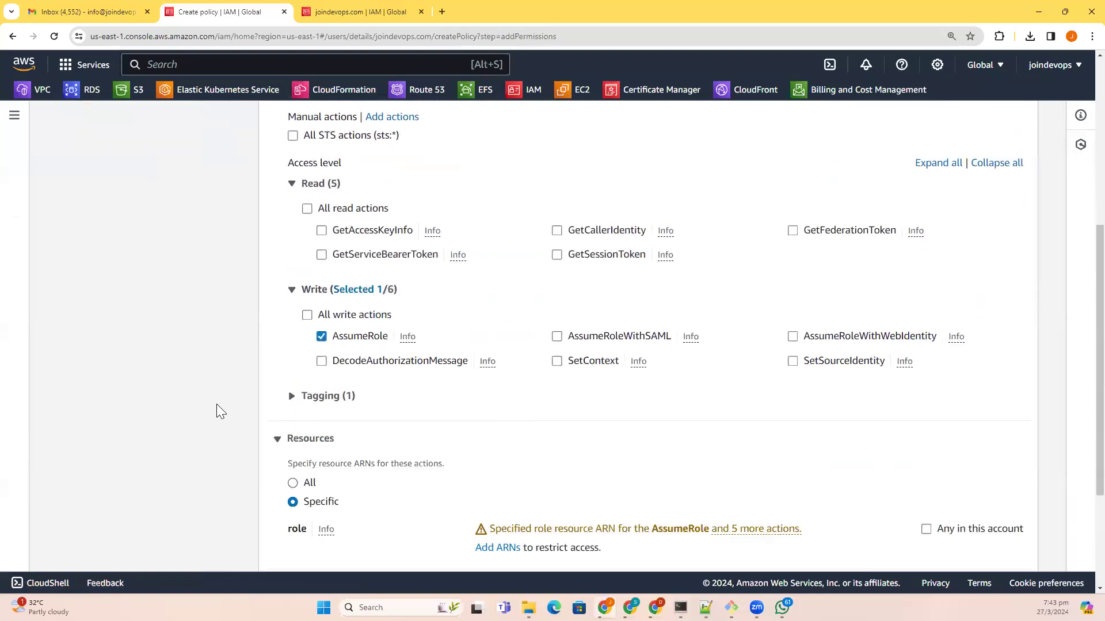
Open the policy's role ARN entry, find the EC2AdminUSEast-1 role in the other IAM tab by searching "ec2", and copy its ARN
{"action": "scroll", "coordinate": [216, 406], "scroll_direction": "down", "scroll_amount": 2}
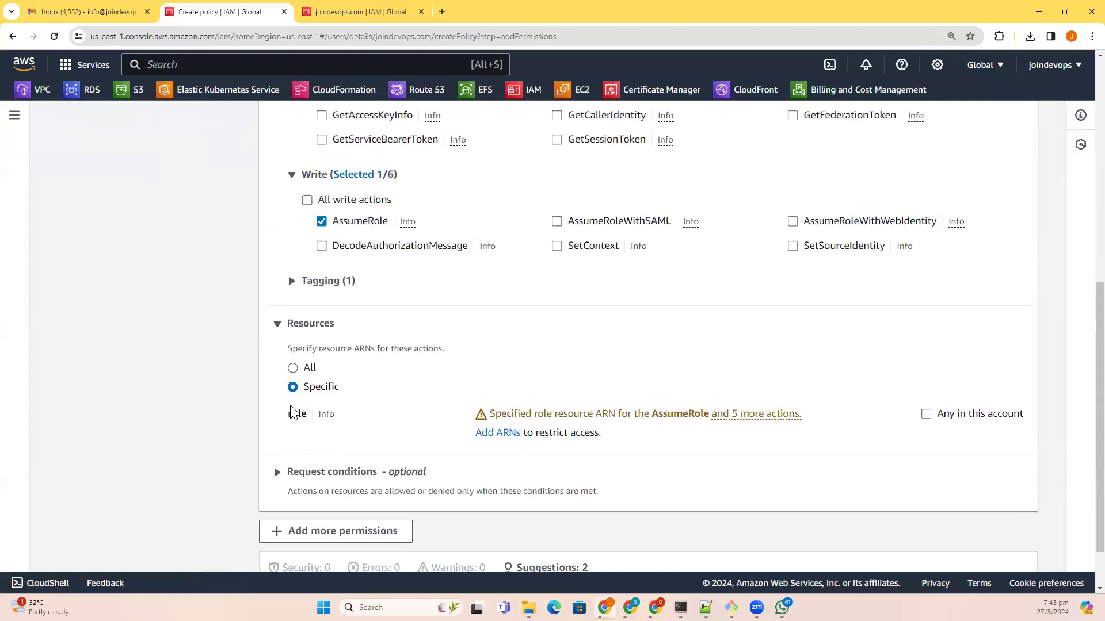
{"action": "left_click", "coordinate": [491, 440]}
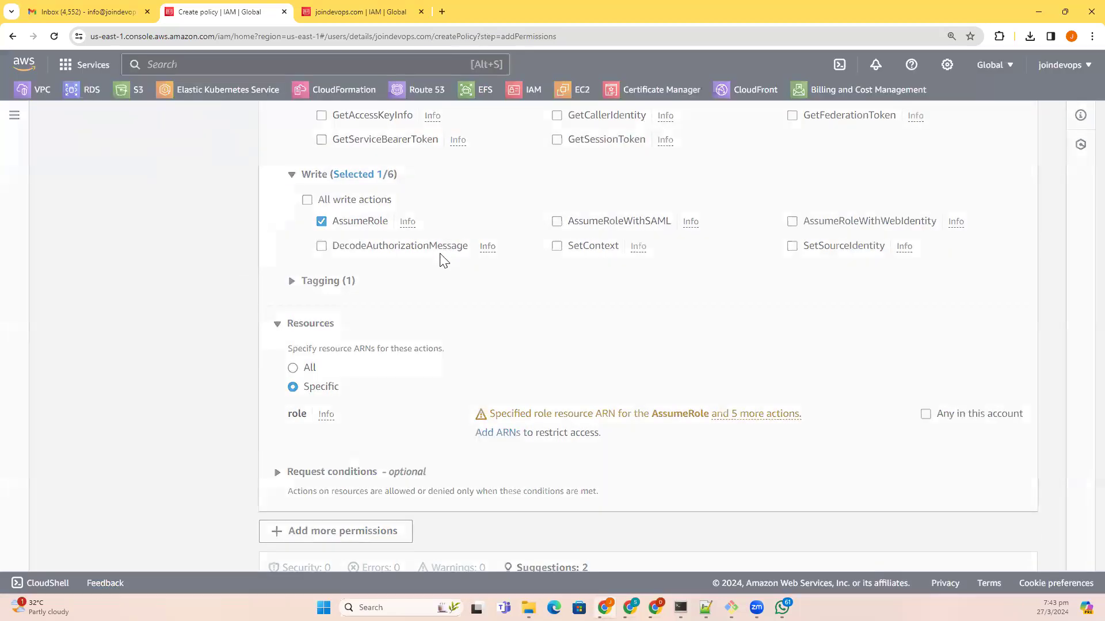
{"action": "left_click", "coordinate": [328, 7]}
{"action": "scroll", "coordinate": [357, 365], "scroll_direction": "up", "scroll_amount": 2}
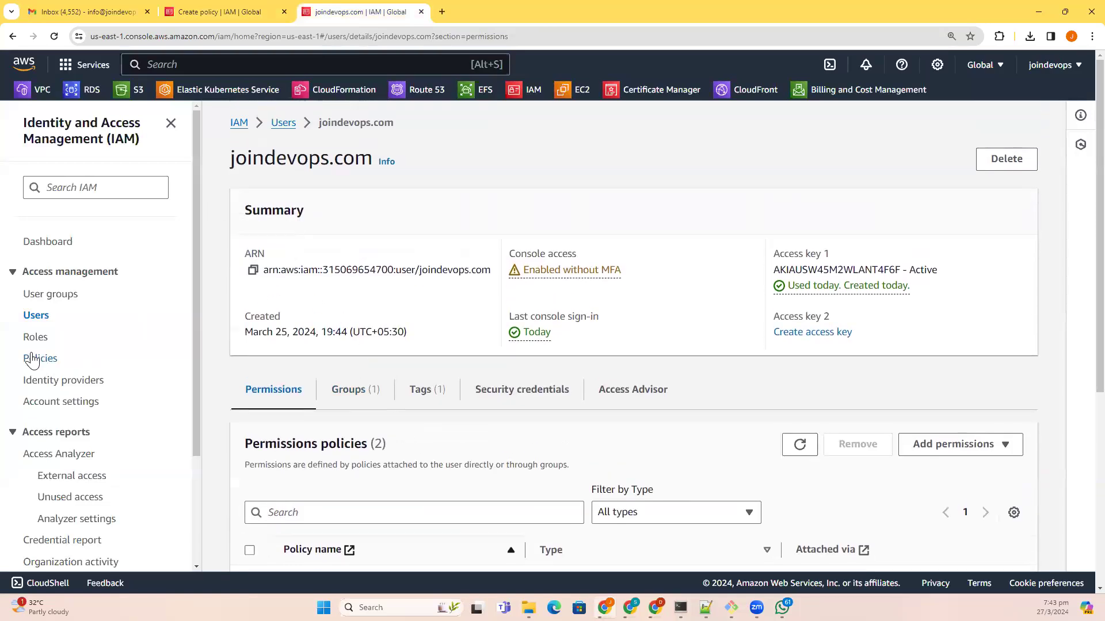
{"action": "left_click", "coordinate": [36, 338]}
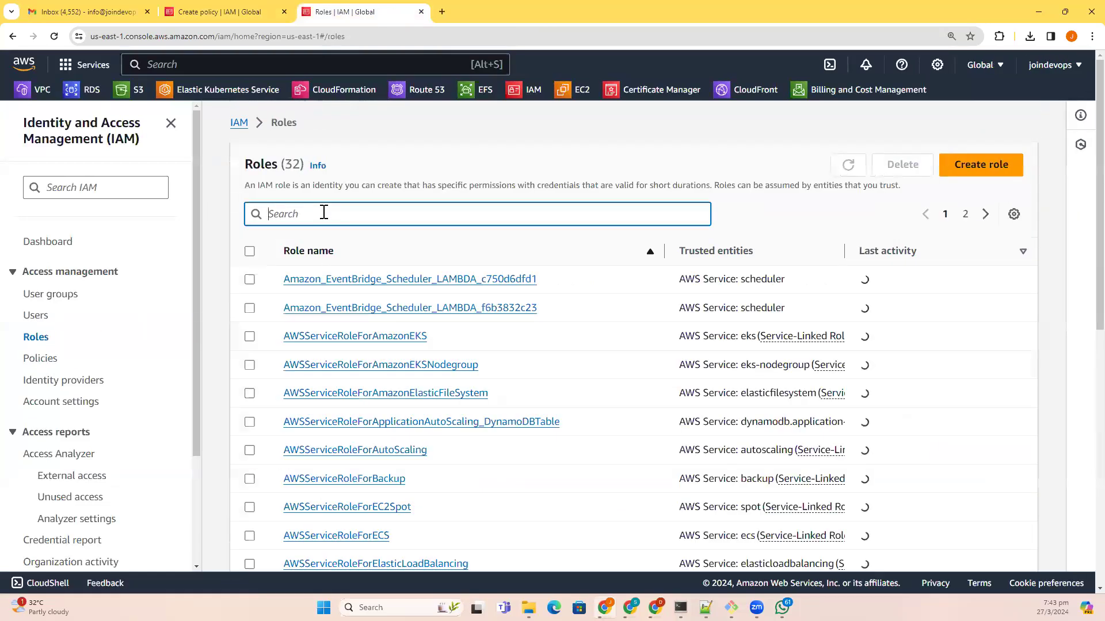
{"action": "type", "text": "e"}
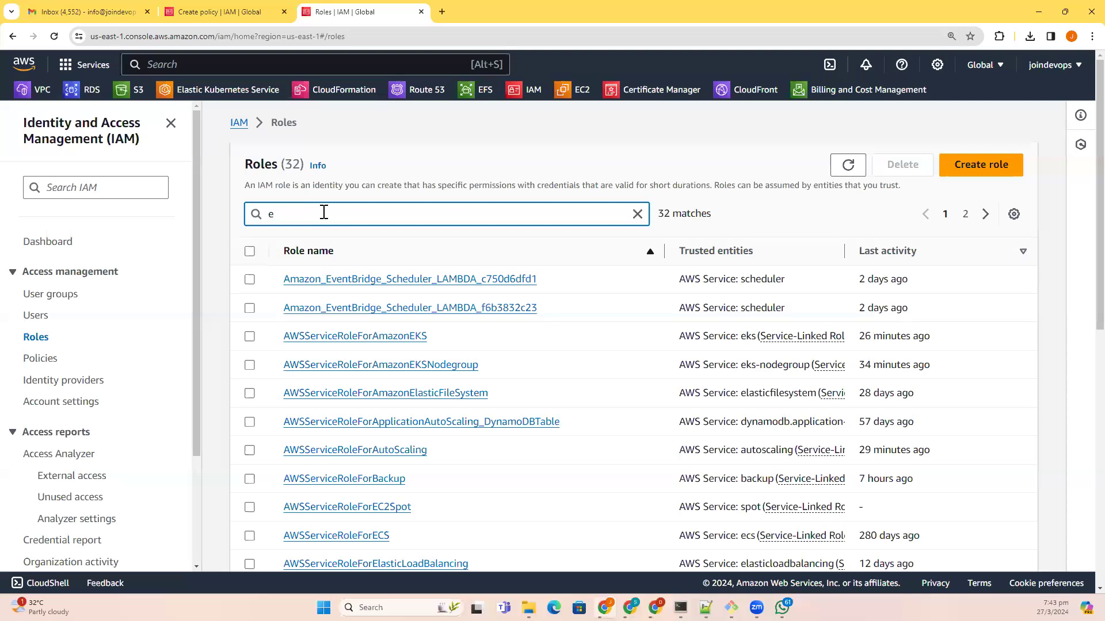
{"action": "type", "text": "c2"}
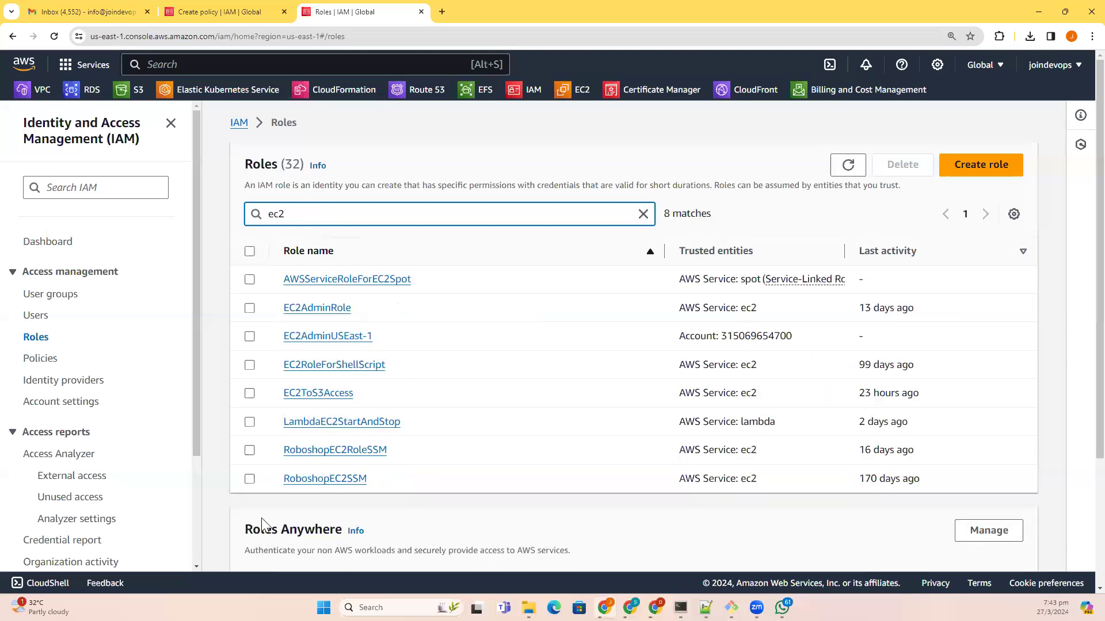
{"action": "left_click", "coordinate": [325, 336]}
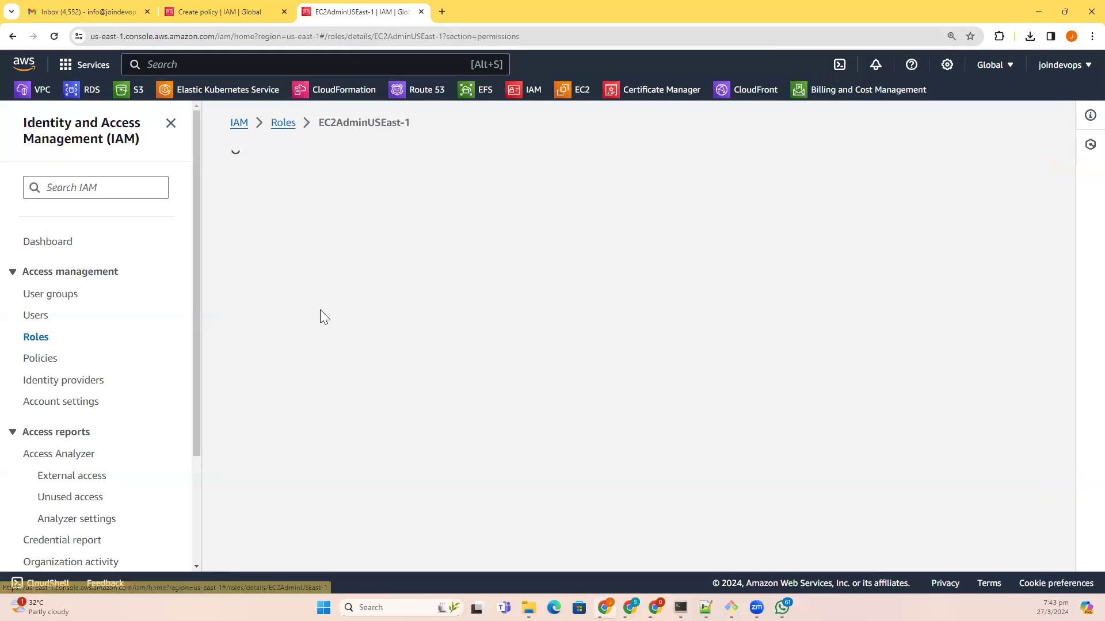
{"action": "left_click", "coordinate": [516, 272]}
Restrict the AssumeRole permission to the EC2AdminUSEast-1 role by adding its copied ARN as the resource
{"action": "left_click", "coordinate": [230, 12]}
{"action": "left_click_drag", "start_coordinate": [446, 406], "coordinate": [198, 407]}
{"action": "key", "text": "ctrl+v"}
{"action": "left_click", "coordinate": [794, 450]}
Proceed to the policy review, name the inline policy UserToAssumeRole and create it
{"action": "scroll", "coordinate": [501, 476], "scroll_direction": "up", "scroll_amount": 8}
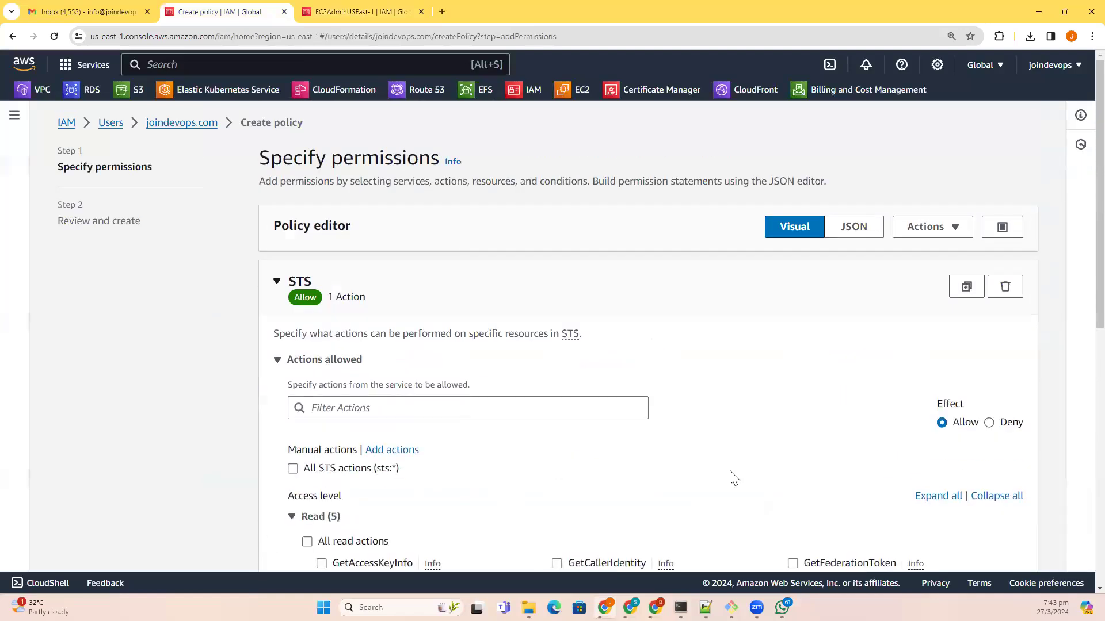
{"action": "scroll", "coordinate": [733, 478], "scroll_direction": "down", "scroll_amount": 9}
{"action": "left_click", "coordinate": [1011, 547]}
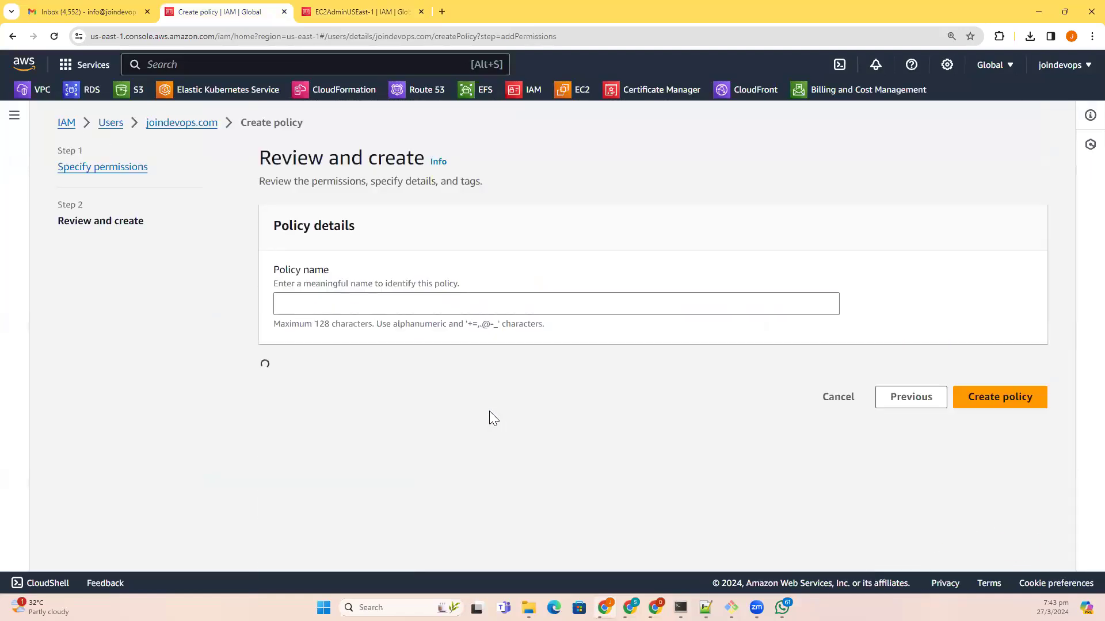
{"action": "left_click", "coordinate": [413, 300]}
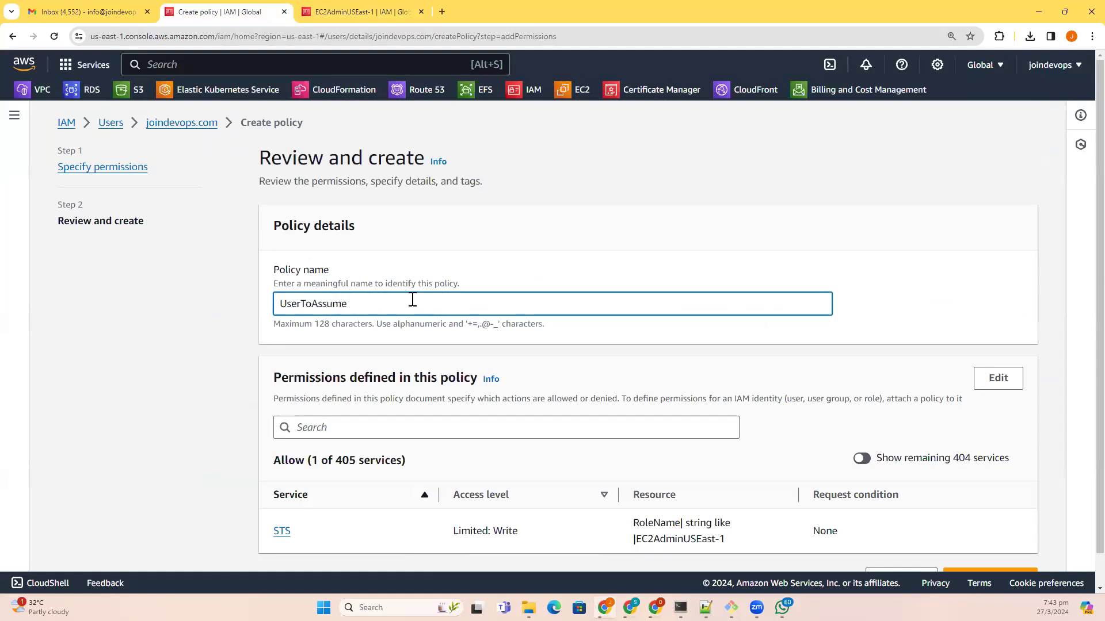
{"action": "scroll", "coordinate": [548, 349], "scroll_direction": "down", "scroll_amount": 1}
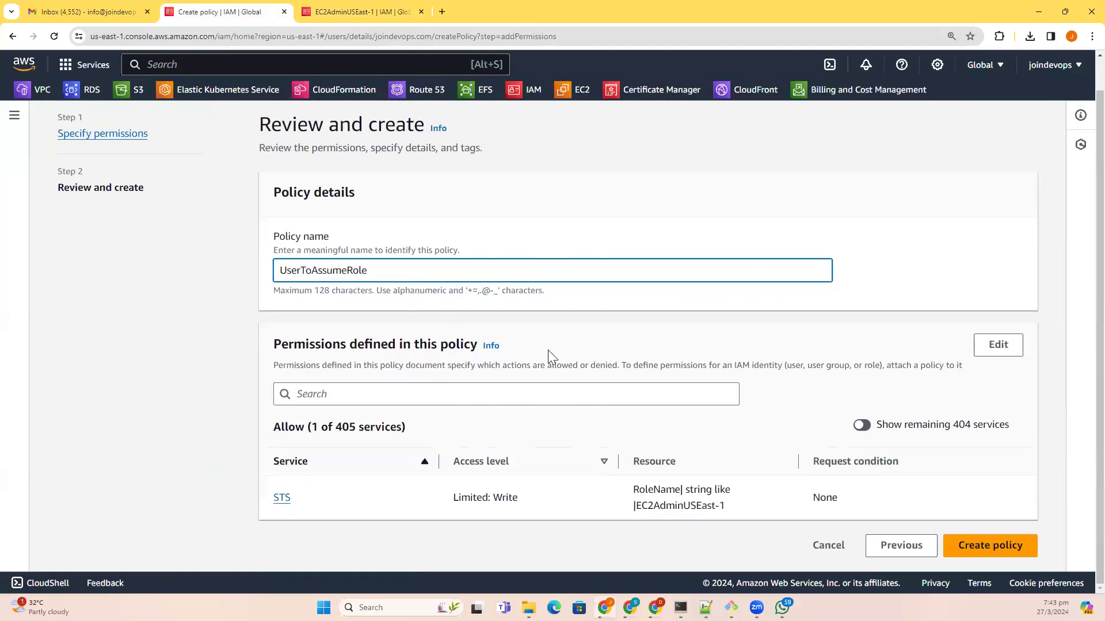
{"action": "left_click", "coordinate": [1007, 554]}
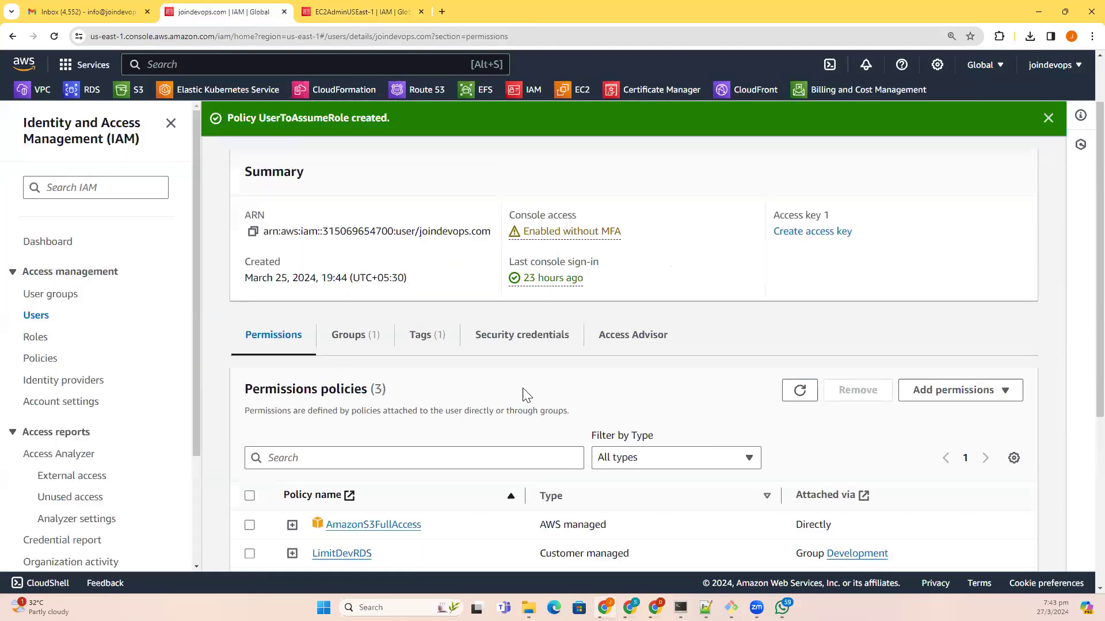
Review the JSON of the UserToAssumeRole policy on the joindevops.com user
{"action": "scroll", "coordinate": [286, 523], "scroll_direction": "down", "scroll_amount": 3}
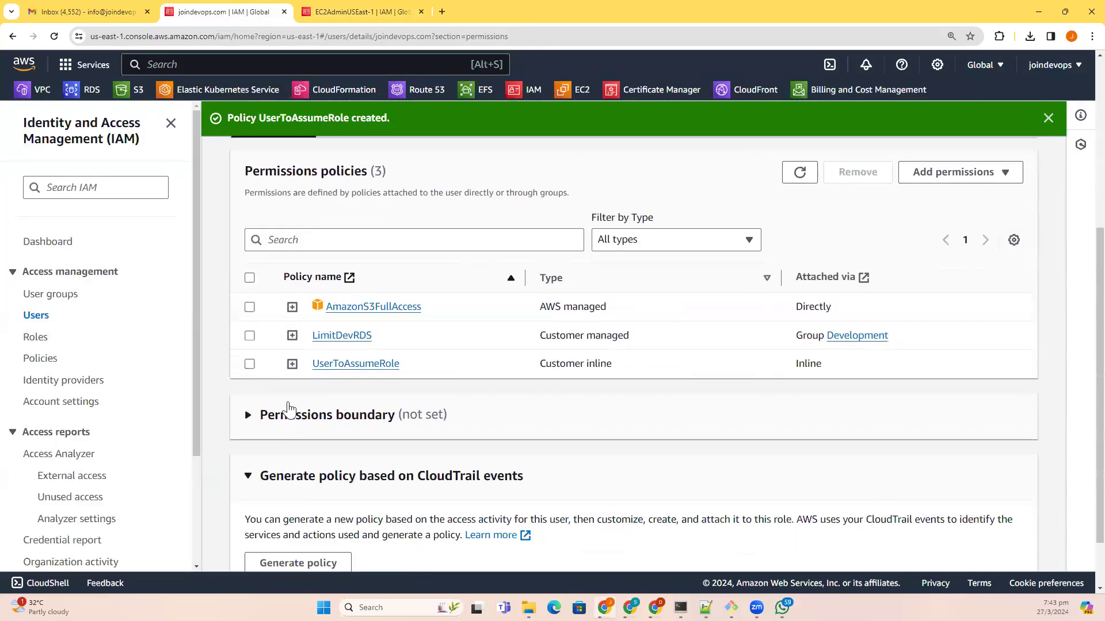
{"action": "left_click", "coordinate": [292, 367]}
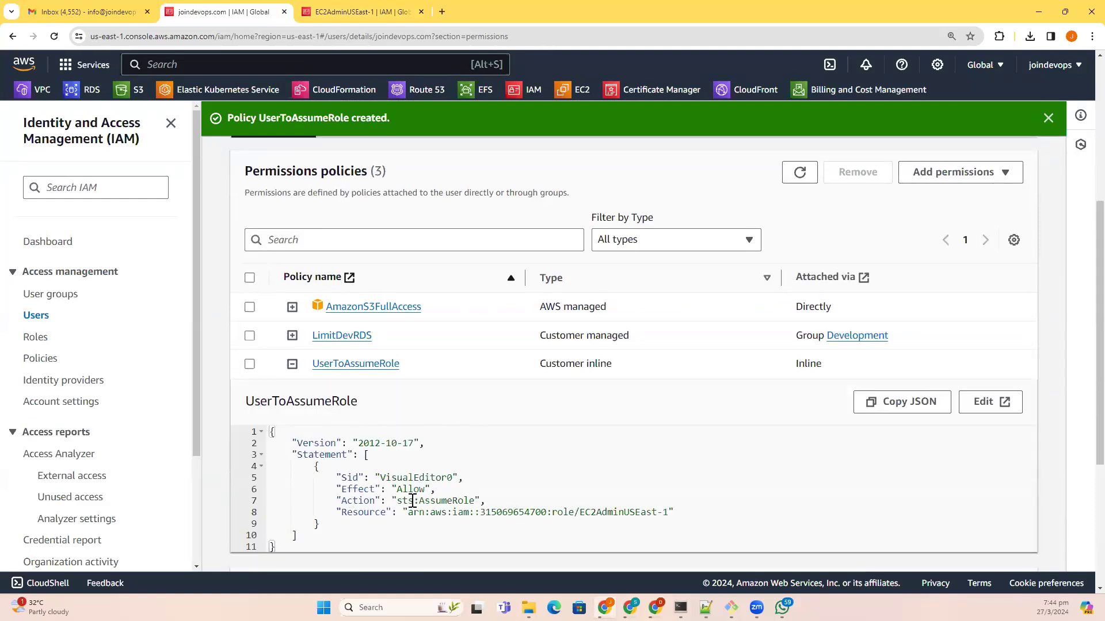
Copy the account's sign-in URL for IAM users from the IAM dashboard
{"action": "scroll", "coordinate": [483, 512], "scroll_direction": "down", "scroll_amount": 3}
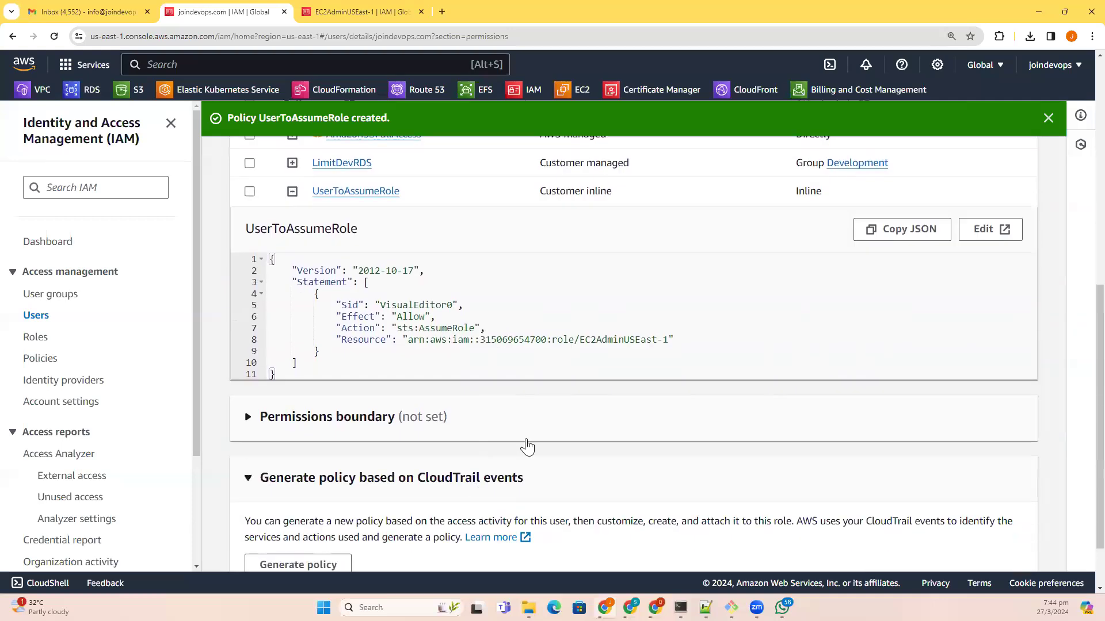
{"action": "scroll", "coordinate": [530, 453], "scroll_direction": "down", "scroll_amount": 1}
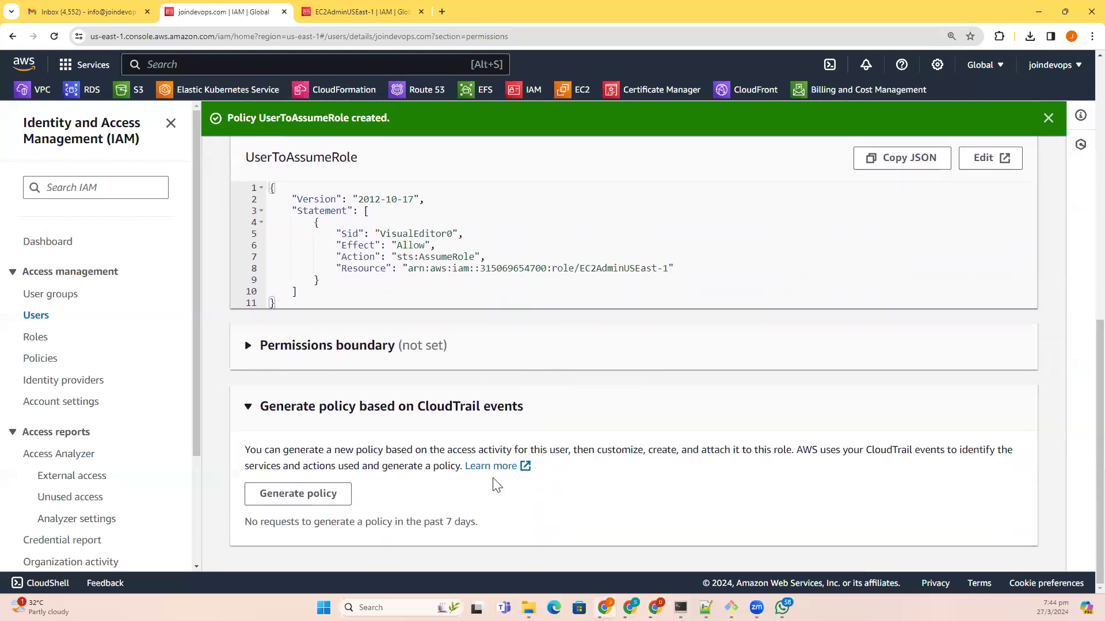
{"action": "scroll", "coordinate": [493, 485], "scroll_direction": "up", "scroll_amount": 3}
{"action": "scroll", "coordinate": [494, 478], "scroll_direction": "up", "scroll_amount": 6}
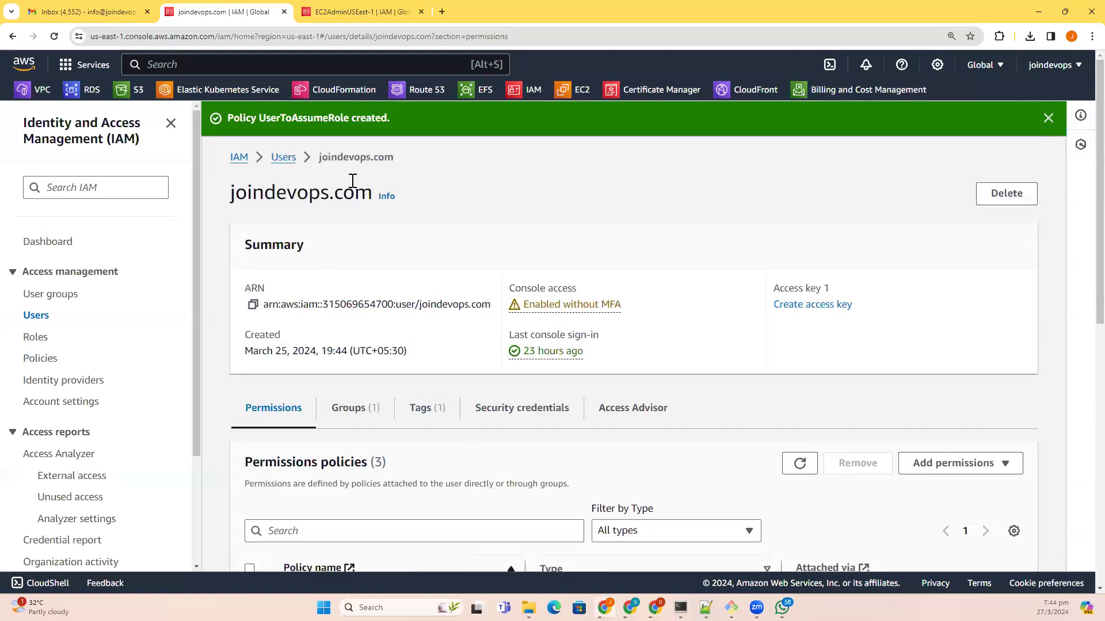
{"action": "left_click", "coordinate": [546, 416]}
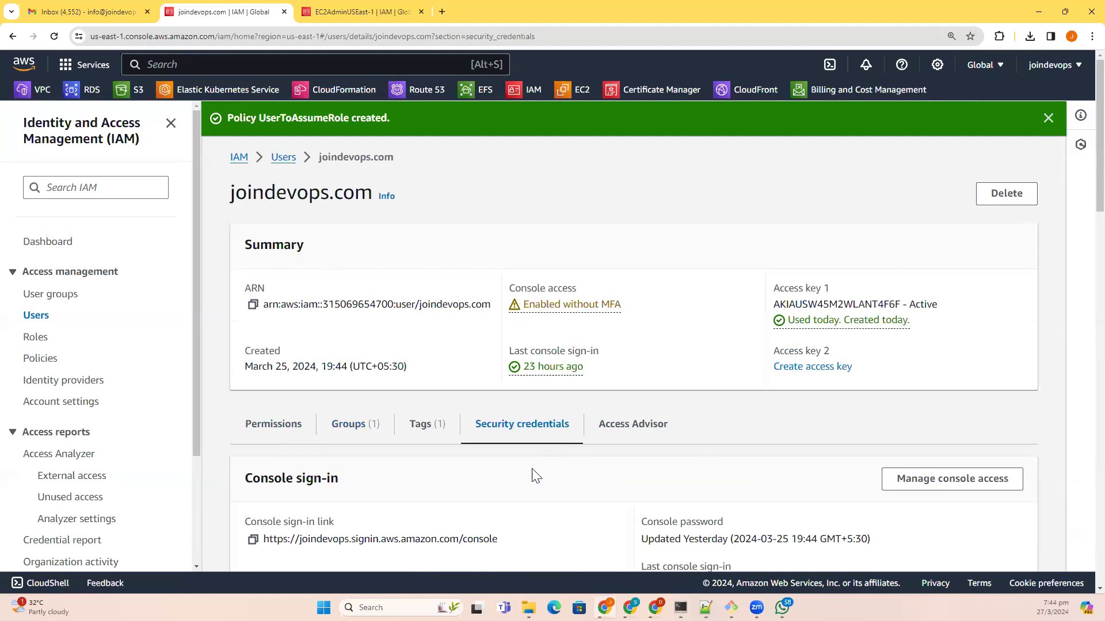
{"action": "left_click", "coordinate": [59, 248]}
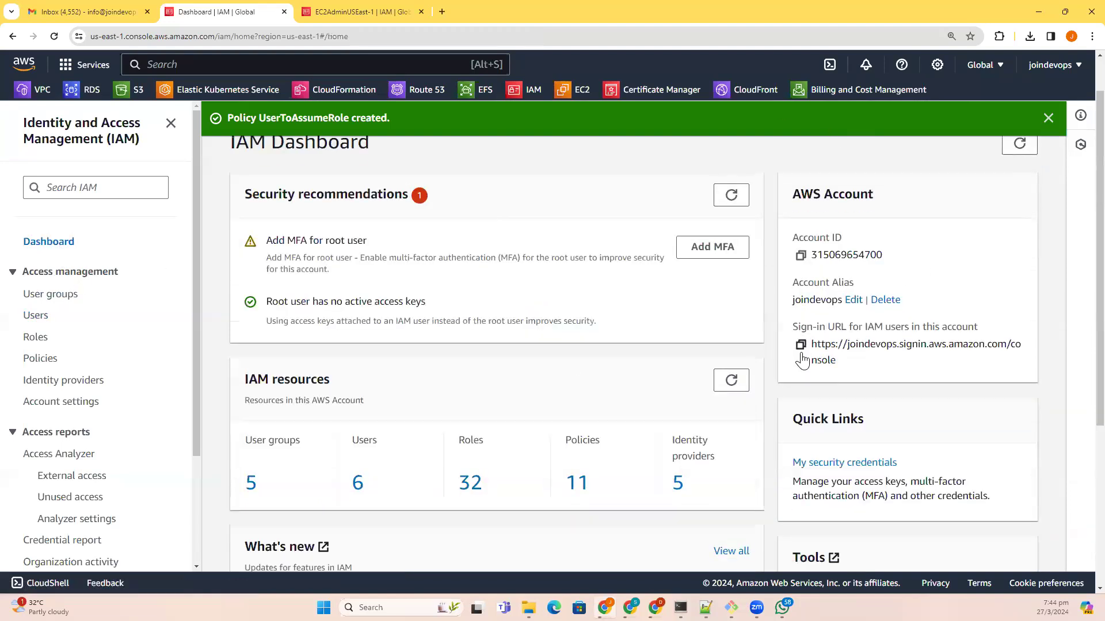
{"action": "left_click", "coordinate": [800, 345]}
Open the copied sign-in URL in a new incognito window
{"action": "left_click", "coordinate": [1092, 36]}
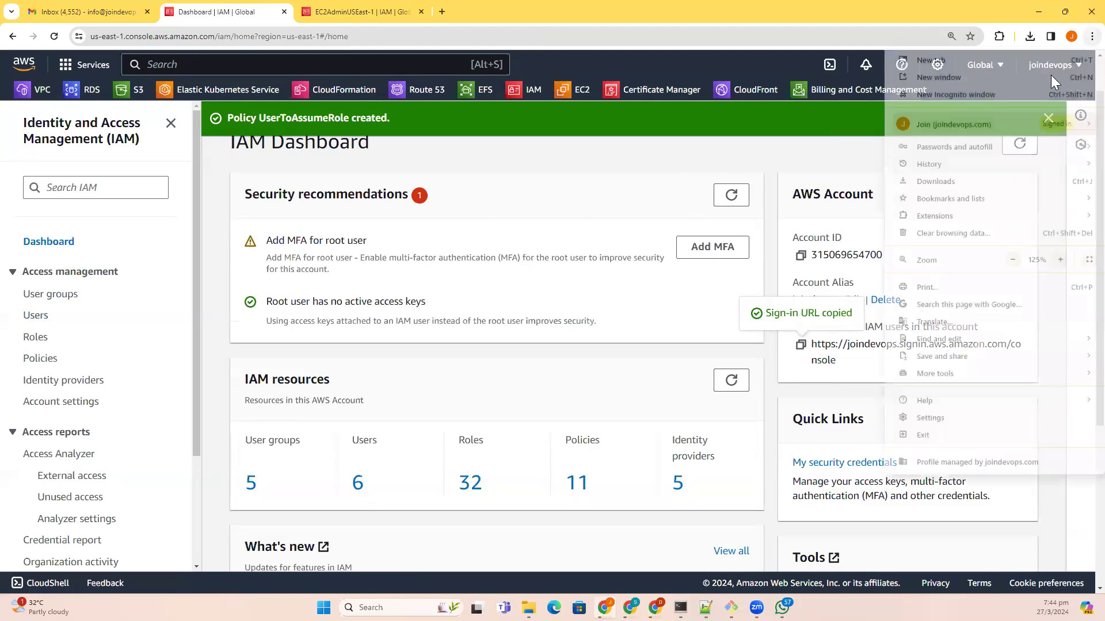
{"action": "left_click", "coordinate": [1010, 97]}
{"action": "key", "text": "ctrl+v"}
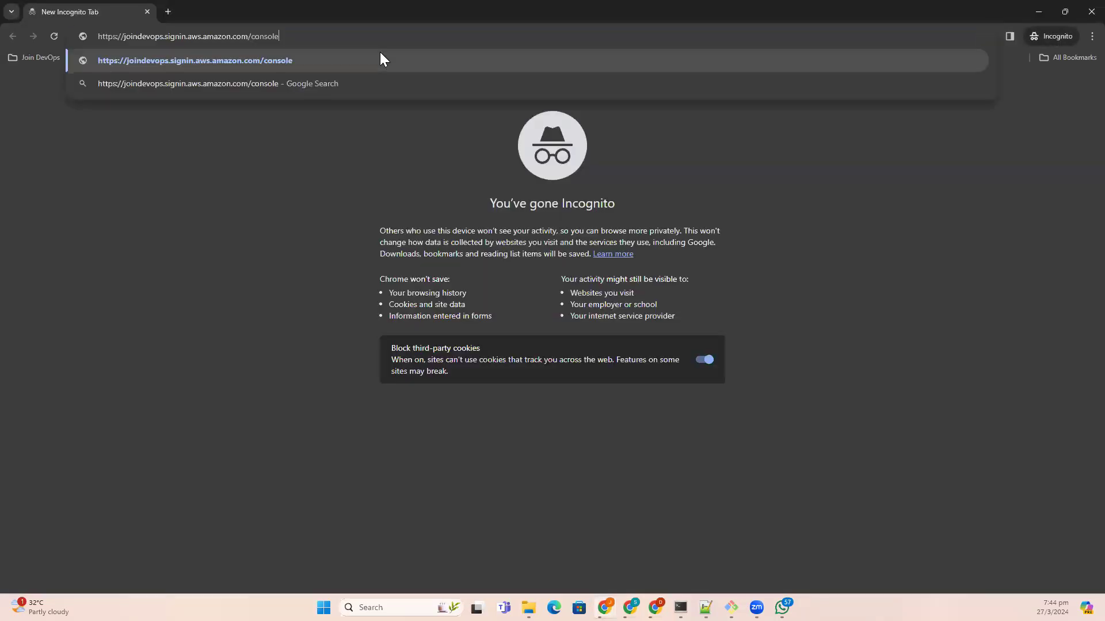
{"action": "key", "text": "Return"}
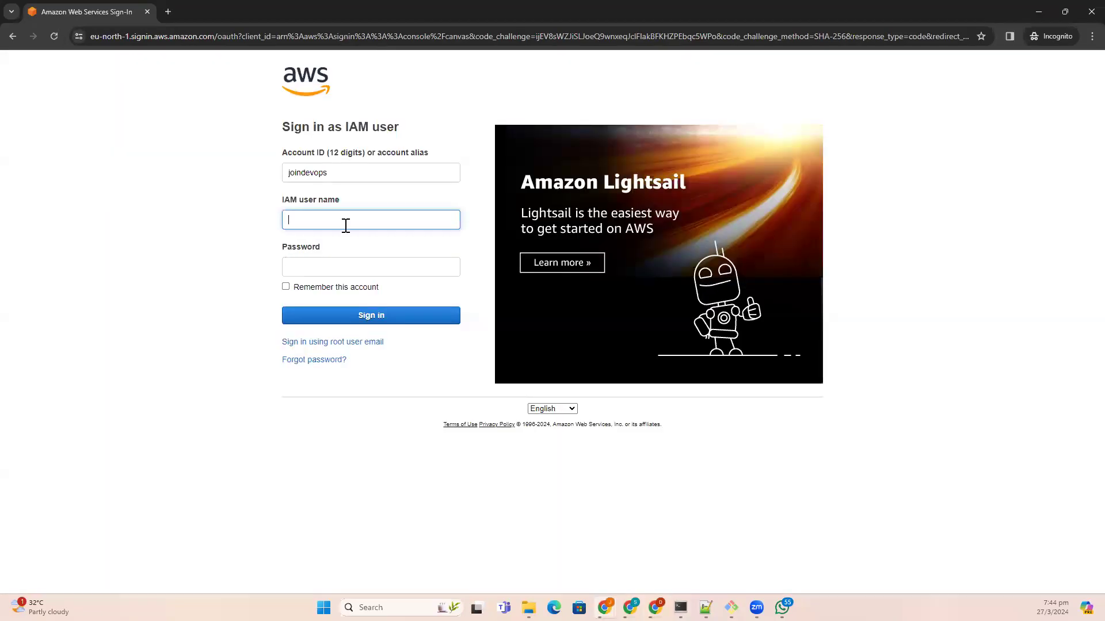
Sign in to the joindevops account as the IAM user joindevops.com with the account password
{"action": "left_click", "coordinate": [345, 225]}
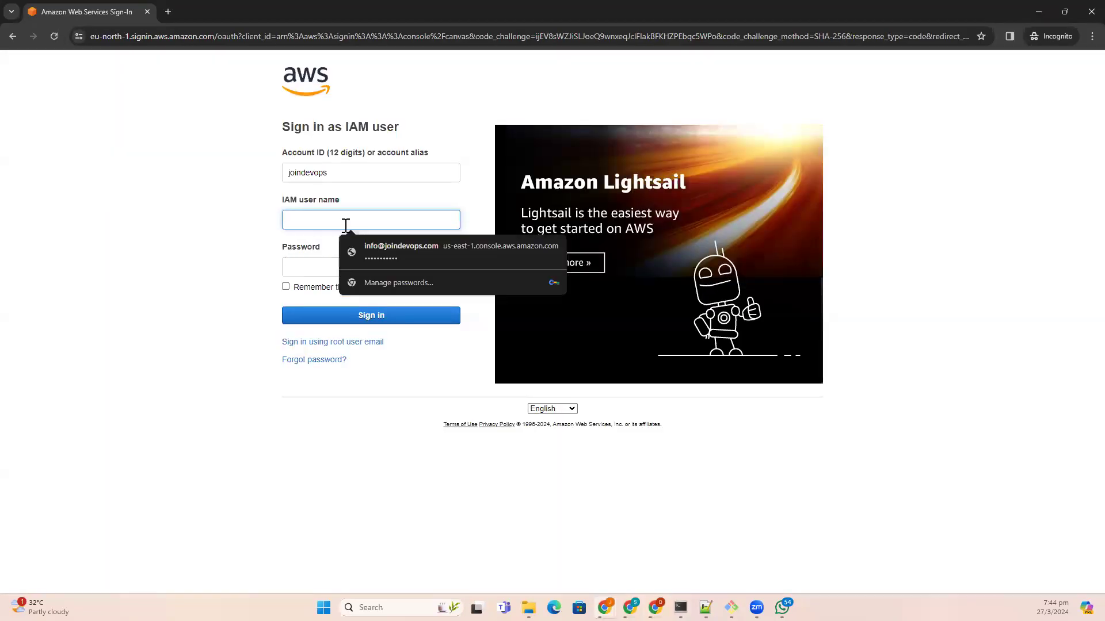
{"action": "type", "text": "joindevops"}
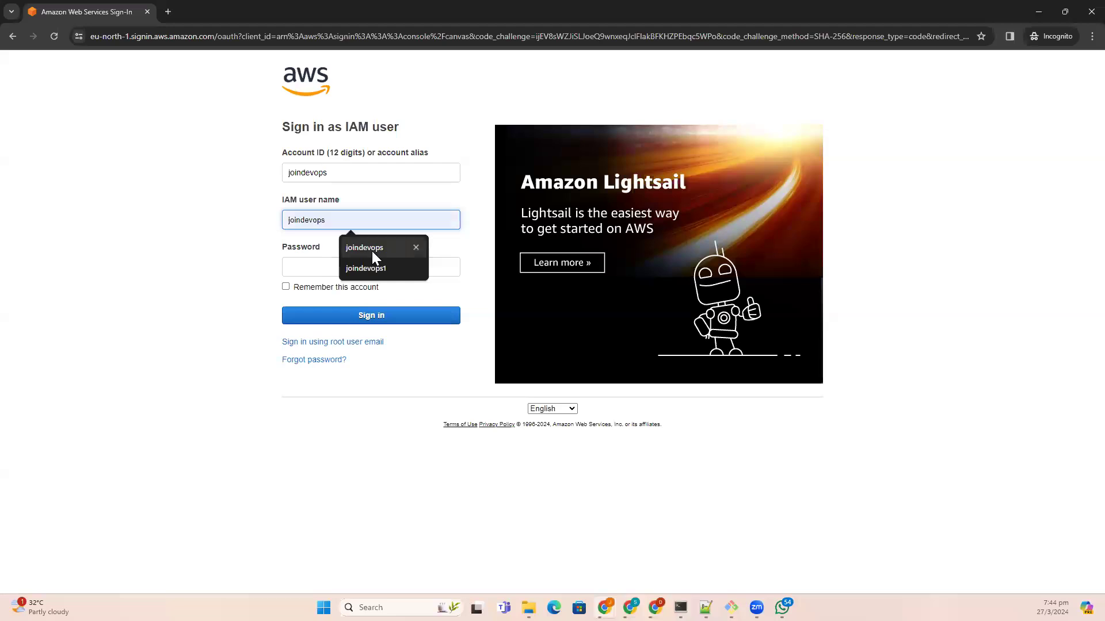
{"action": "left_click", "coordinate": [372, 251]}
{"action": "type", "text": ".com"}
{"action": "key", "text": "Tab"}
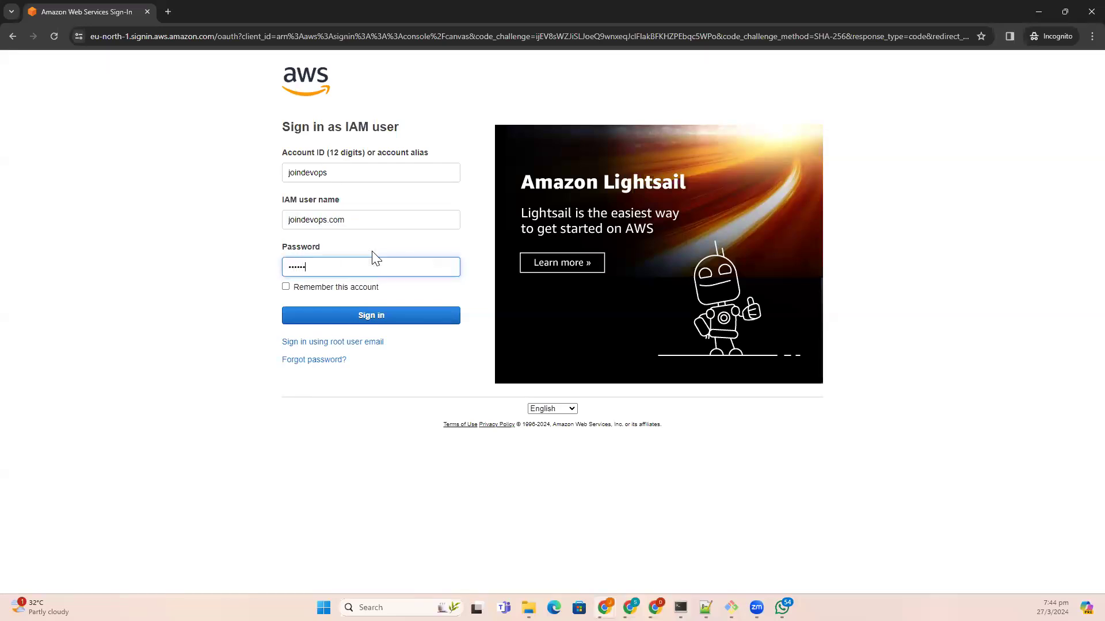
{"action": "left_click", "coordinate": [396, 319]}
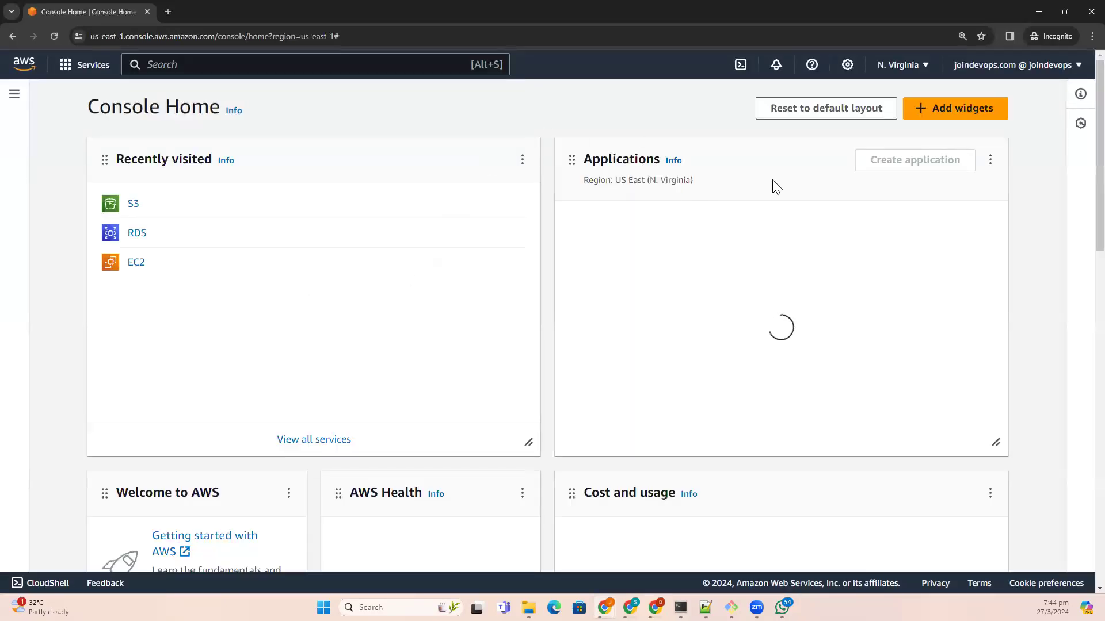
{"action": "left_click", "coordinate": [1062, 72]}
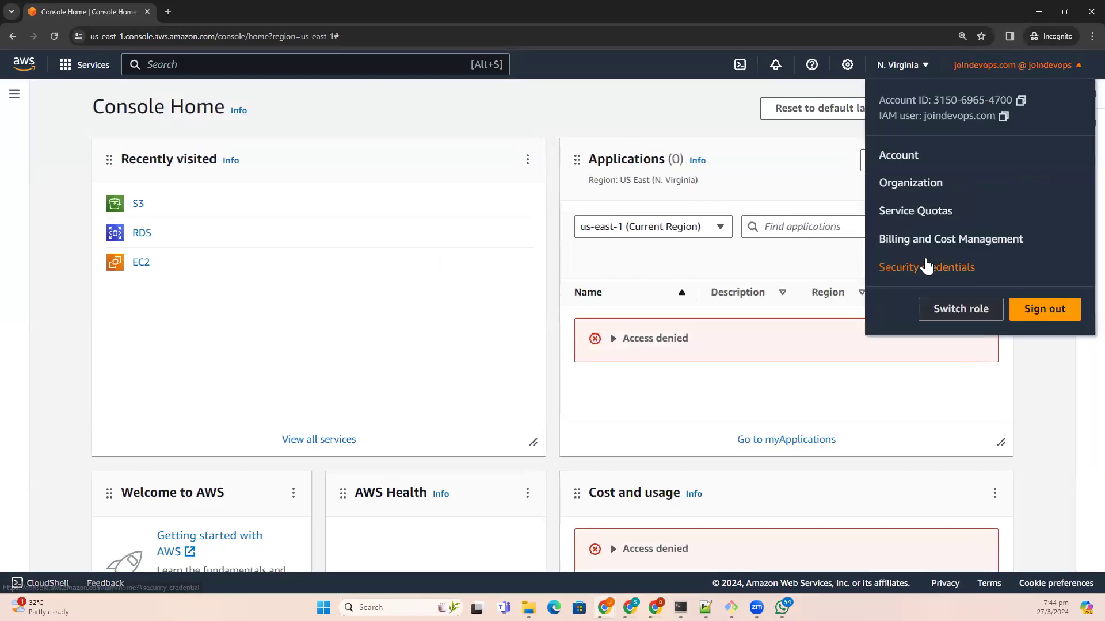
{"action": "left_click", "coordinate": [947, 309]}
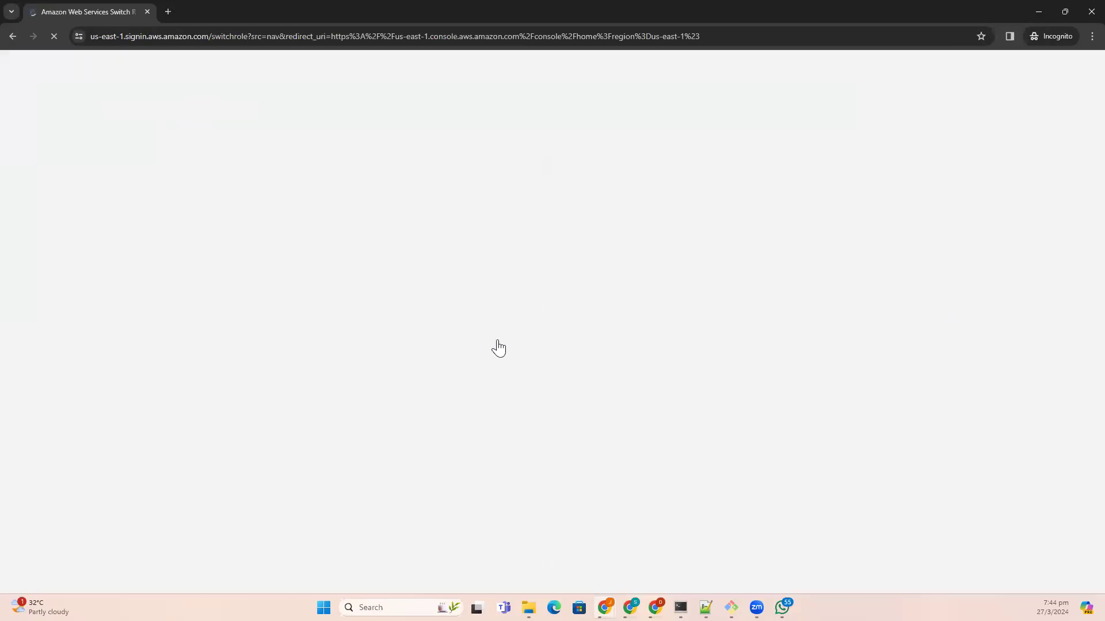
{"action": "left_click", "coordinate": [399, 184]}
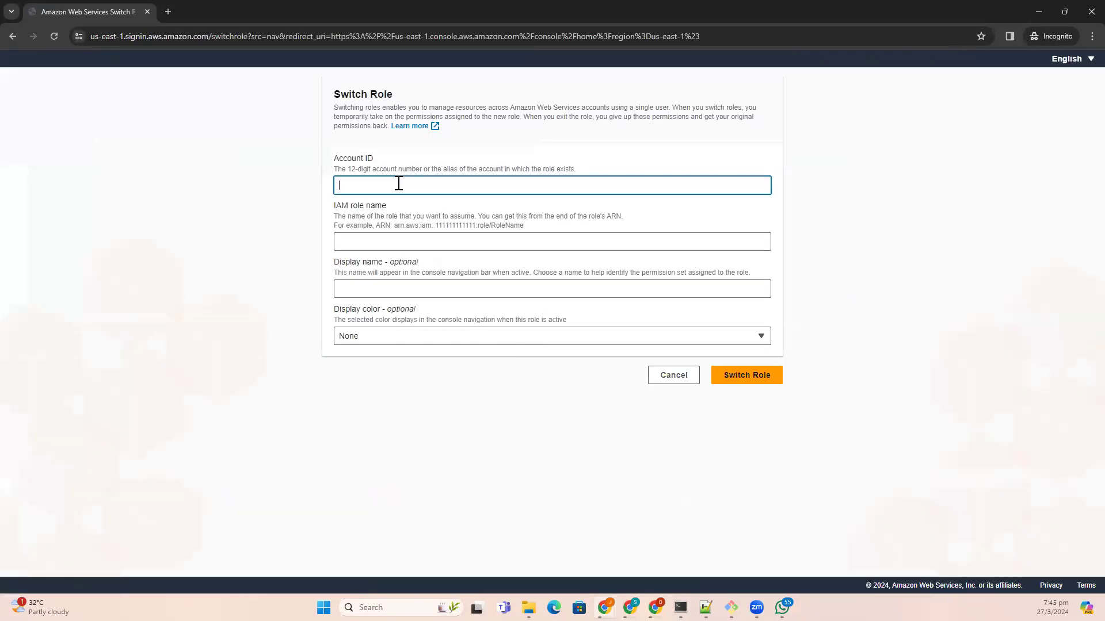
{"action": "key", "text": "alt+Tab"}
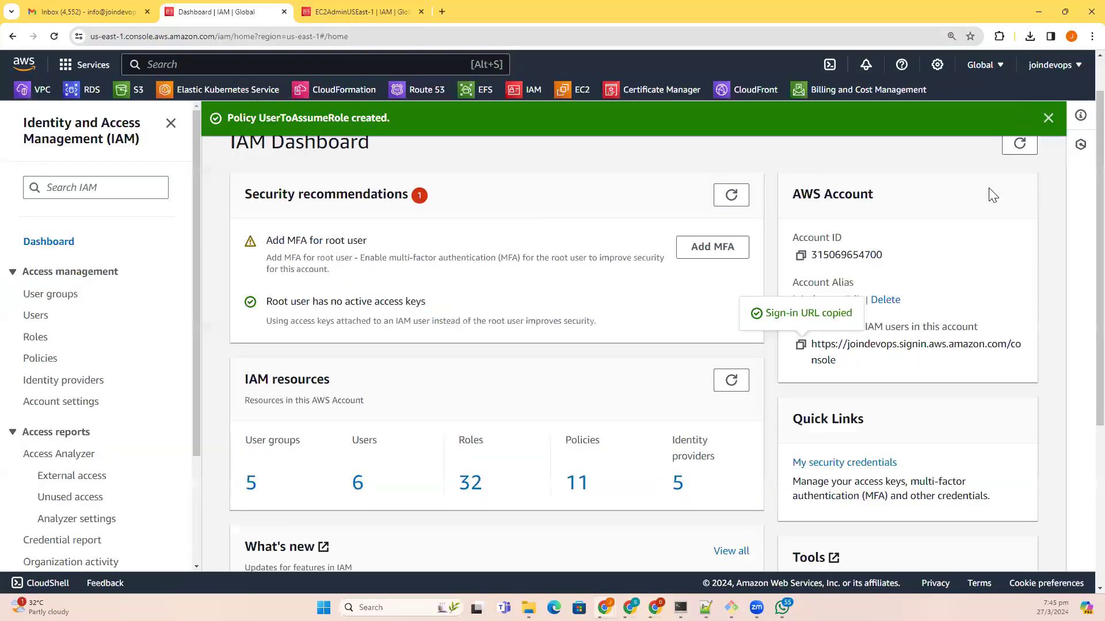
{"action": "left_click", "coordinate": [1050, 65]}
{"action": "key", "text": "alt+Tab"}
{"action": "key", "text": "ctrl+v"}
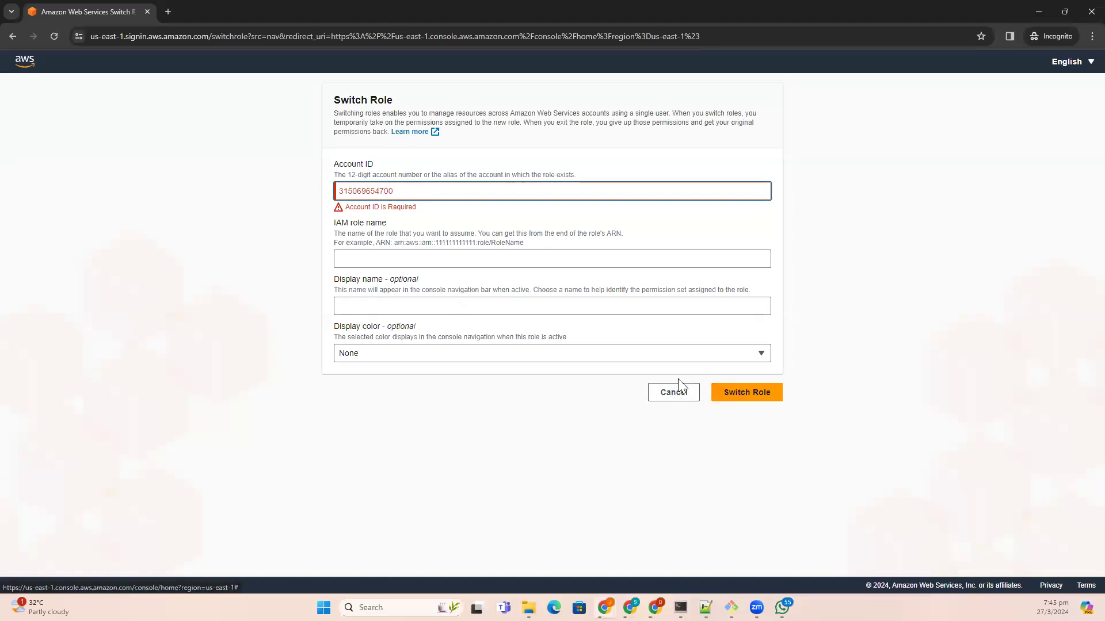
{"action": "left_click", "coordinate": [683, 394]}
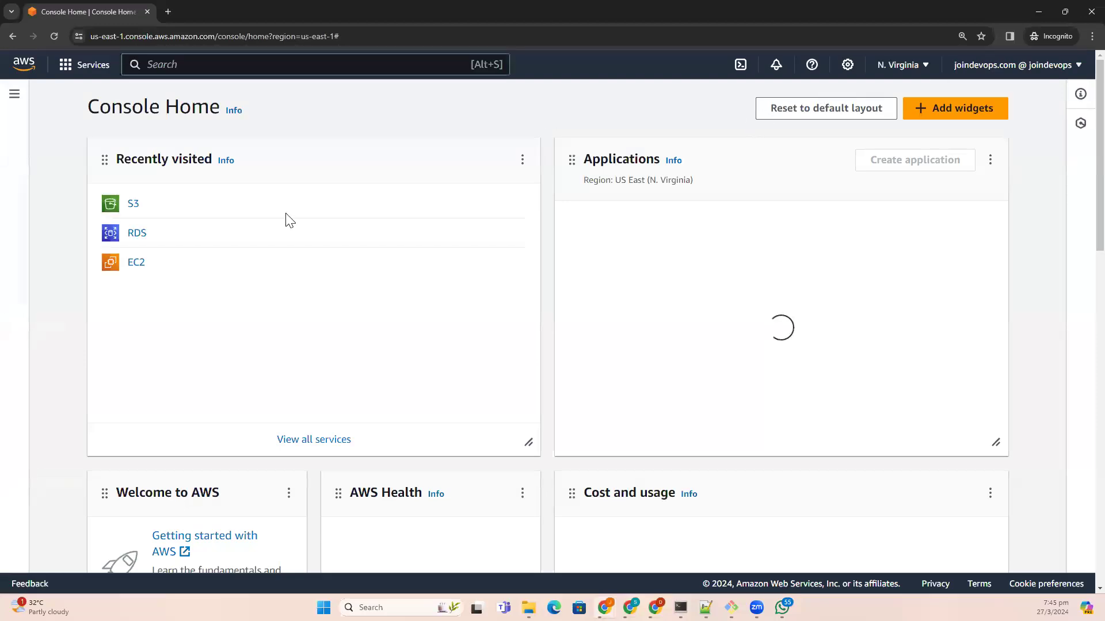
Check the joindevops.com user's current access to the EC2 instances list in N. Virginia
{"action": "left_click", "coordinate": [134, 267]}
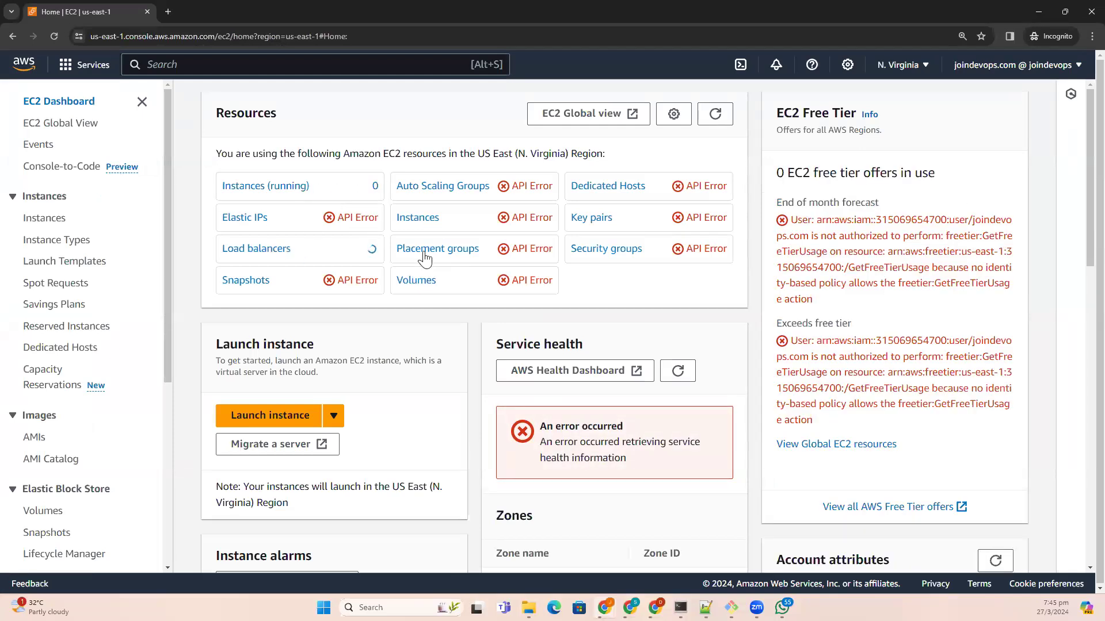
{"action": "left_click", "coordinate": [46, 219]}
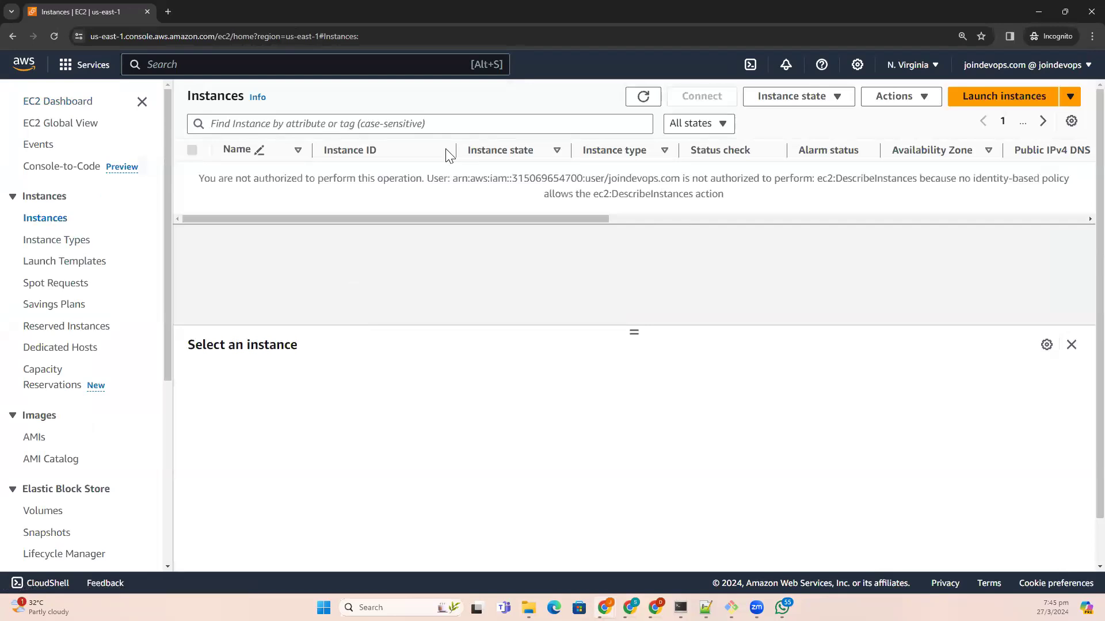
Start switching role as joindevops.com and enter the account ID copied from the admin console window
{"action": "left_click", "coordinate": [992, 67]}
{"action": "left_click", "coordinate": [953, 311]}
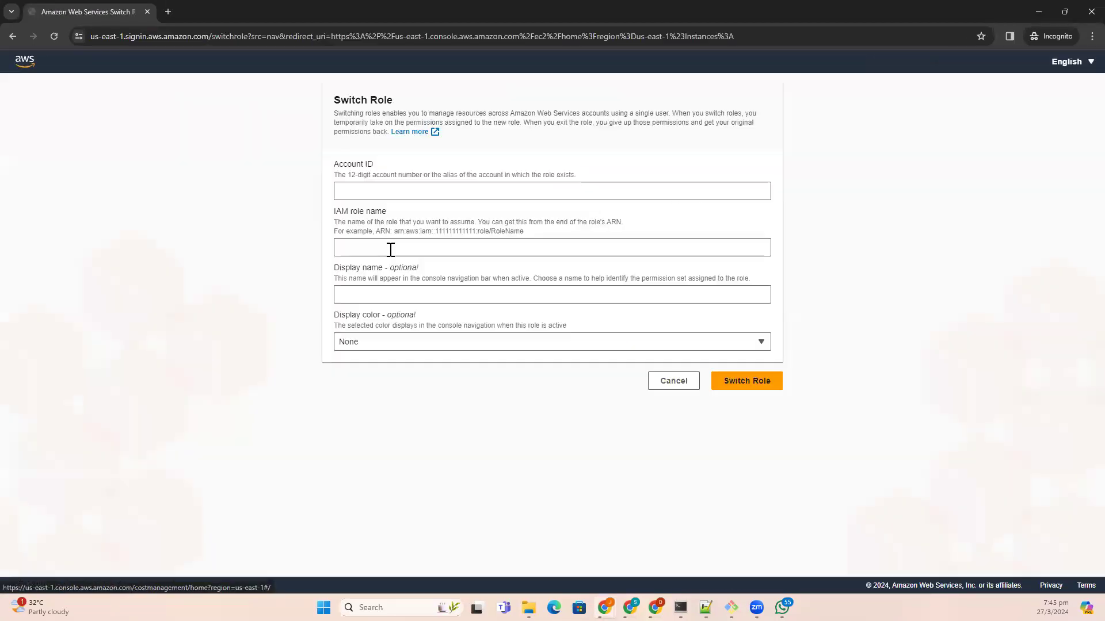
{"action": "left_click", "coordinate": [378, 190]}
{"action": "key", "text": "alt+Tab"}
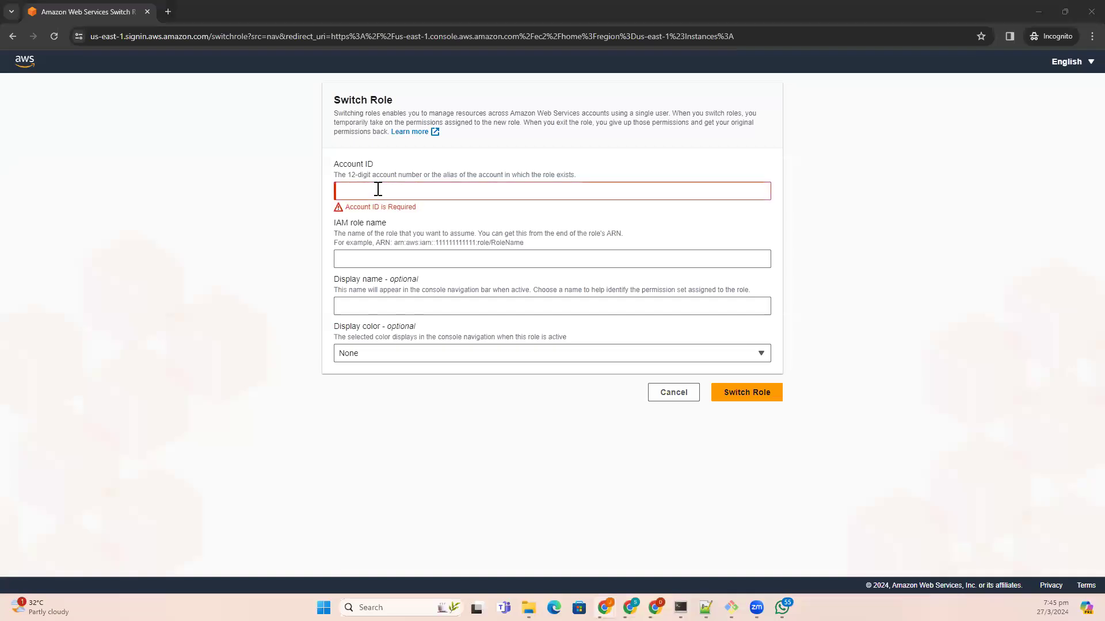
{"action": "key", "text": "alt+Tab"}
{"action": "left_click", "coordinate": [1008, 105]}
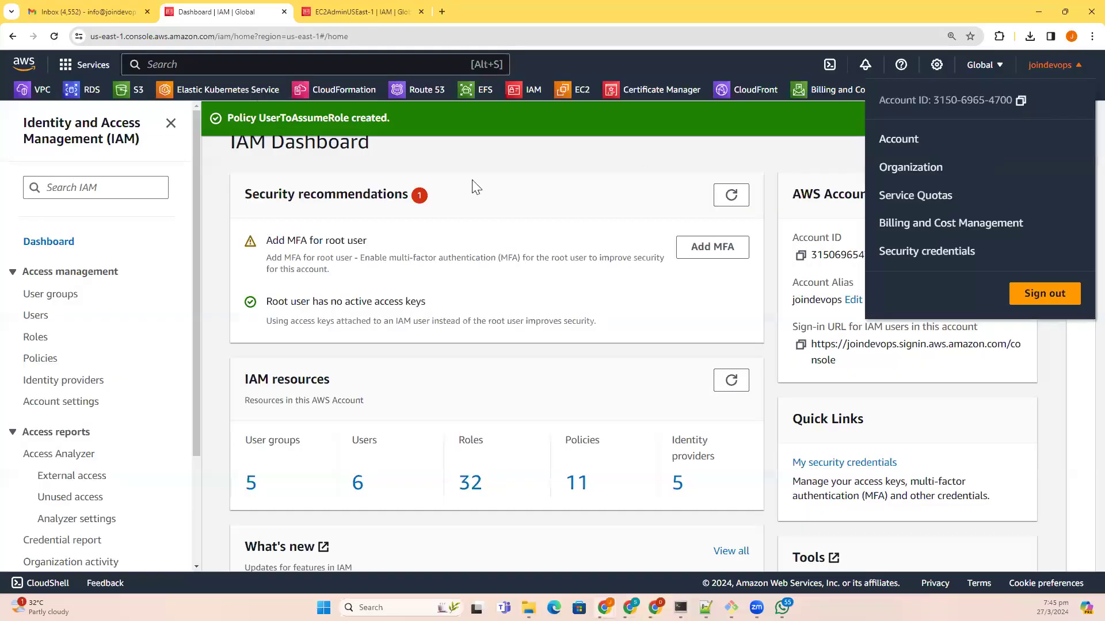
{"action": "key", "text": "alt+Tab"}
{"action": "left_click", "coordinate": [392, 184]}
{"action": "key", "text": "ctrl+v"}
Find the EC2AdminUSEast-1 role in the admin window by searching "ec2", and paste its copied ARN as the IAM role name to switch to
{"action": "left_click", "coordinate": [402, 259]}
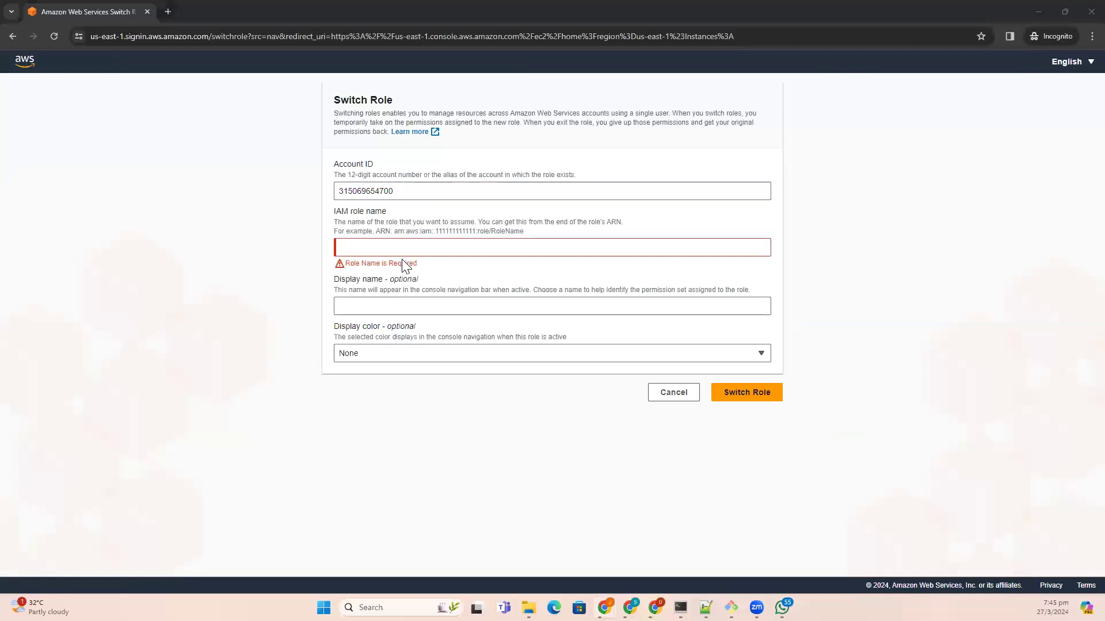
{"action": "key", "text": "alt+Tab"}
{"action": "left_click", "coordinate": [36, 339]}
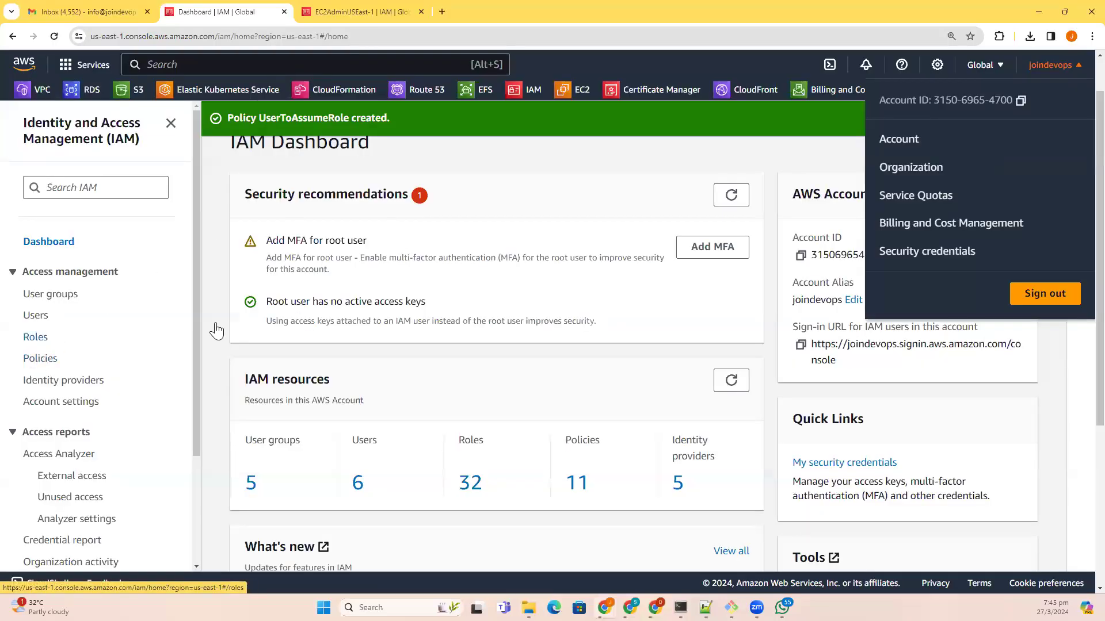
{"action": "left_click", "coordinate": [317, 173]}
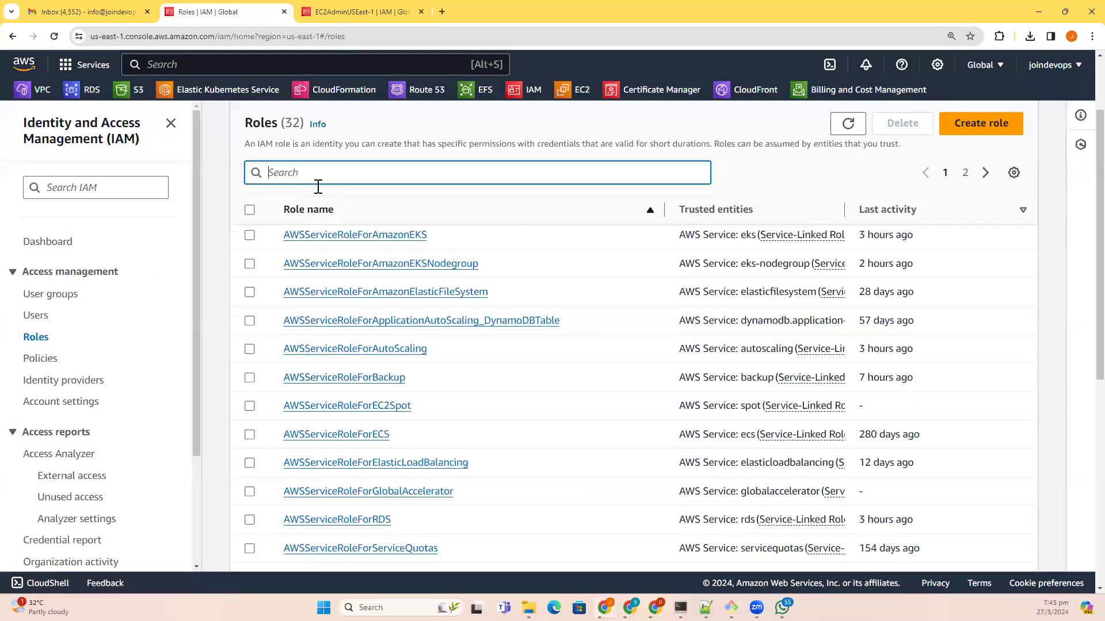
{"action": "type", "text": "ec2"}
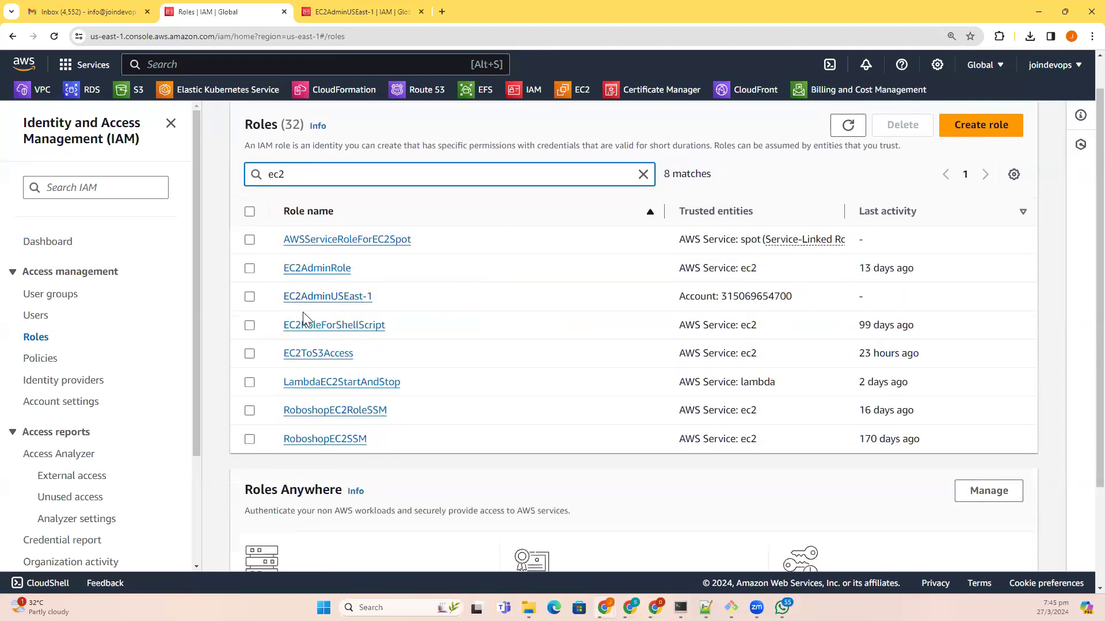
{"action": "left_click", "coordinate": [314, 297]}
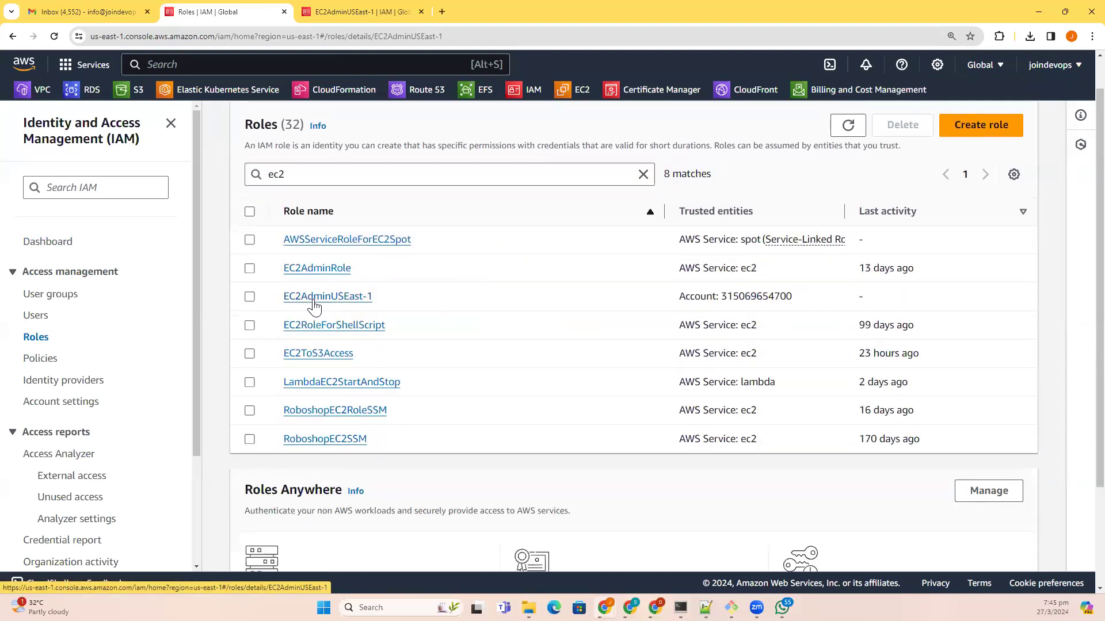
{"action": "left_click", "coordinate": [517, 232]}
{"action": "key", "text": "alt+Tab"}
{"action": "key", "text": "ctrl+v"}
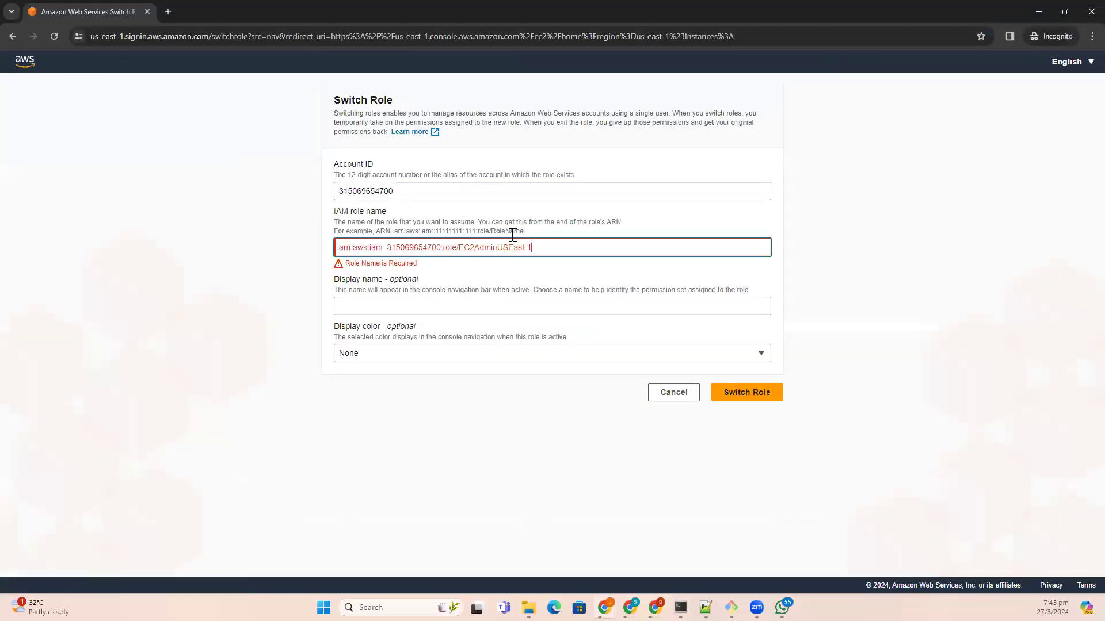
Try to switch to the role with the display name ec2admin, recheck the entered details and cancel the role switch
{"action": "left_click", "coordinate": [379, 309]}
{"action": "type", "text": "ec2admin"}
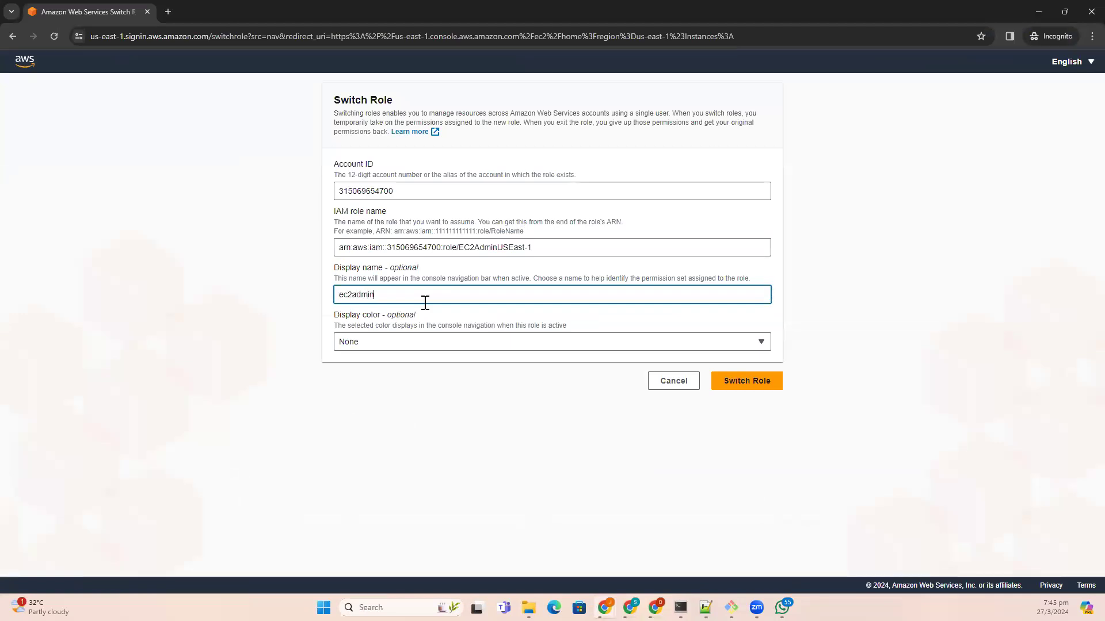
{"action": "left_click", "coordinate": [736, 379]}
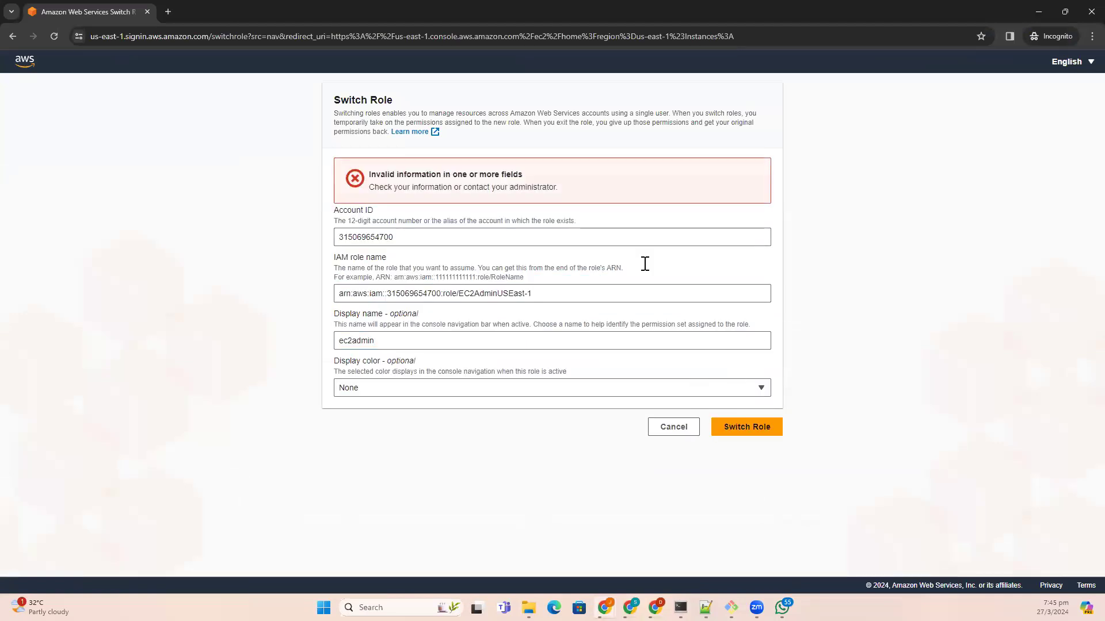
{"action": "triple_click", "coordinate": [518, 188]}
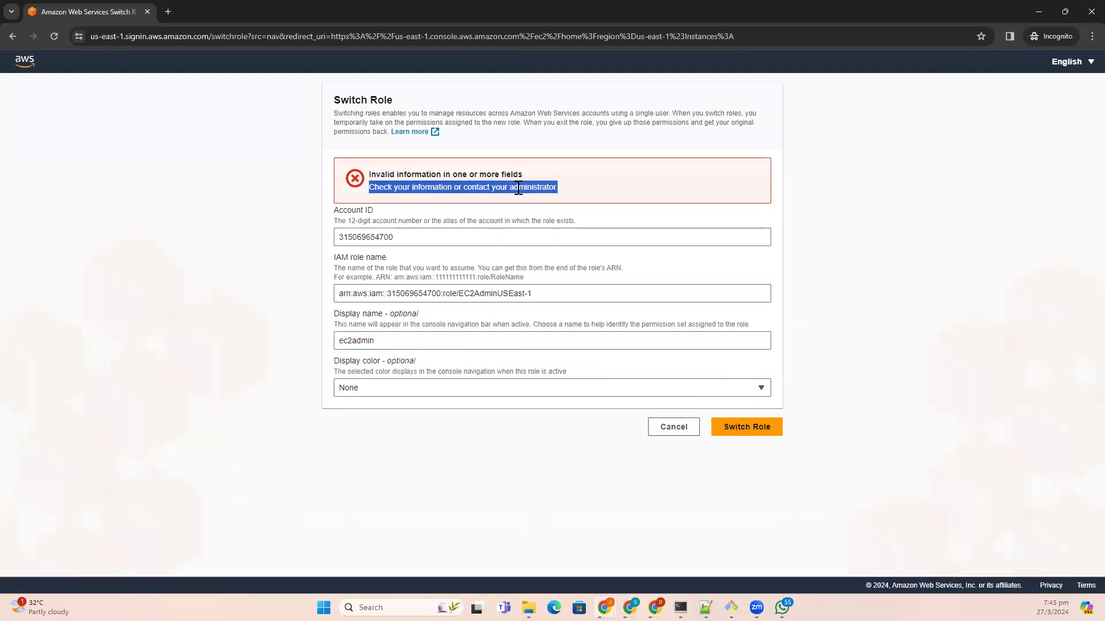
{"action": "triple_click", "coordinate": [477, 175]}
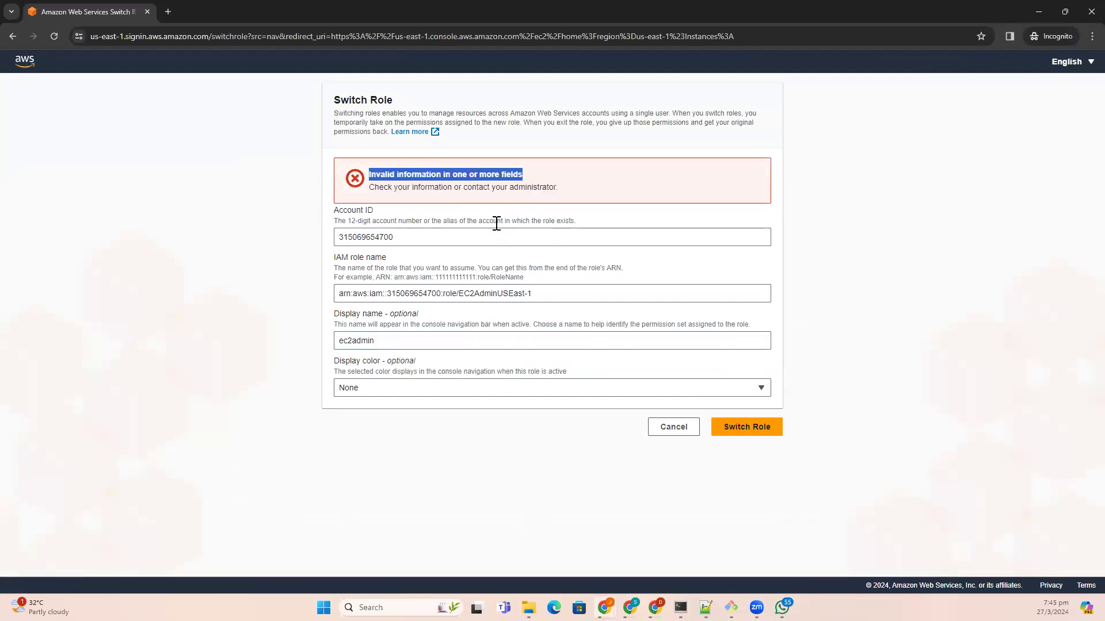
{"action": "left_click", "coordinate": [462, 244]}
{"action": "left_click", "coordinate": [578, 292]}
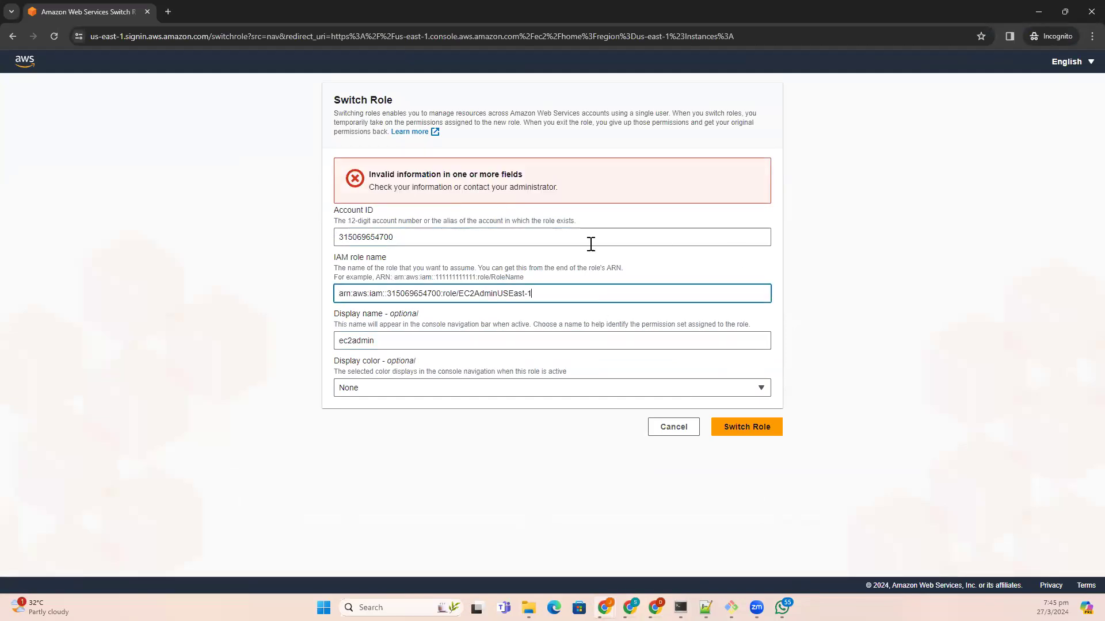
{"action": "left_click", "coordinate": [668, 430]}
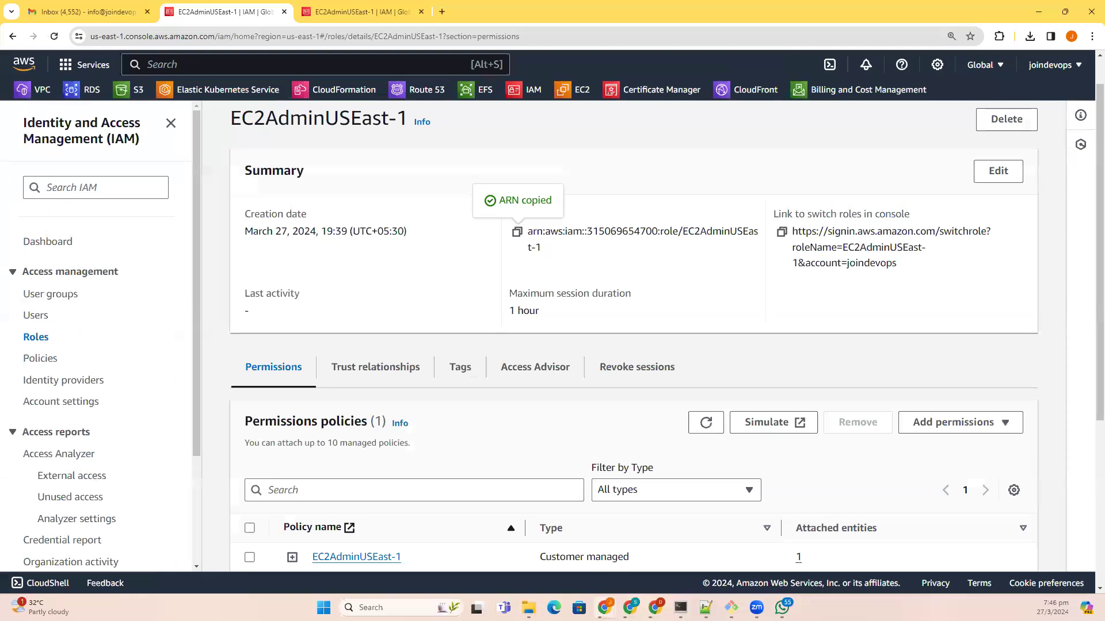
Review the assume-role instructions in role.MD on GitHub, and start aws configure in the Git Bash terminal
{"action": "key", "text": "alt+Tab"}
{"action": "scroll", "coordinate": [440, 399], "scroll_direction": "down", "scroll_amount": 4}
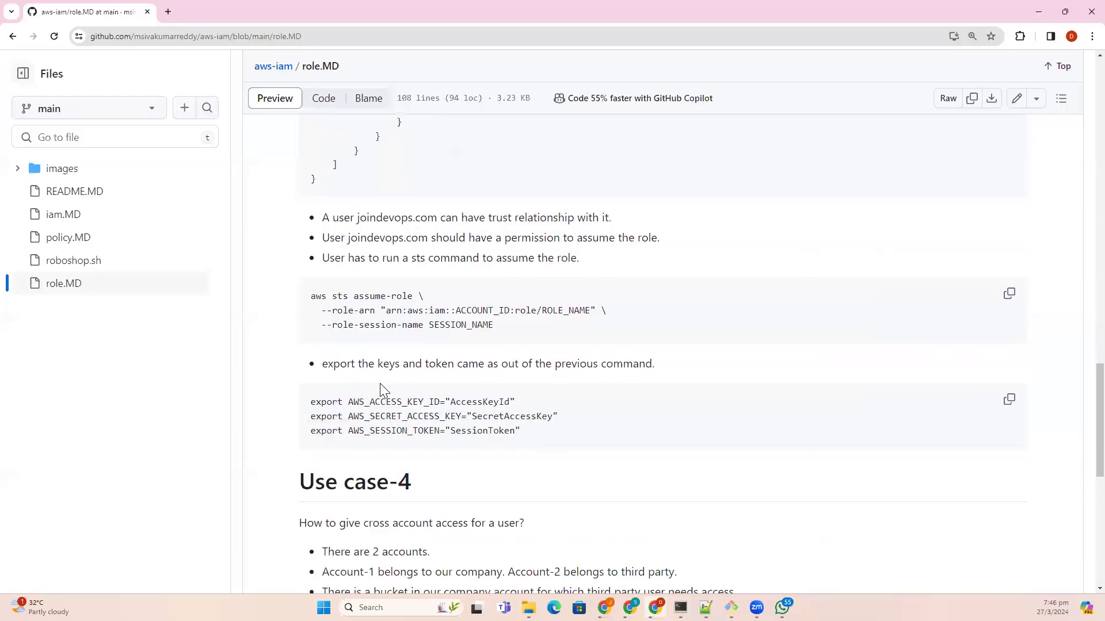
{"action": "scroll", "coordinate": [380, 385], "scroll_direction": "up", "scroll_amount": 1}
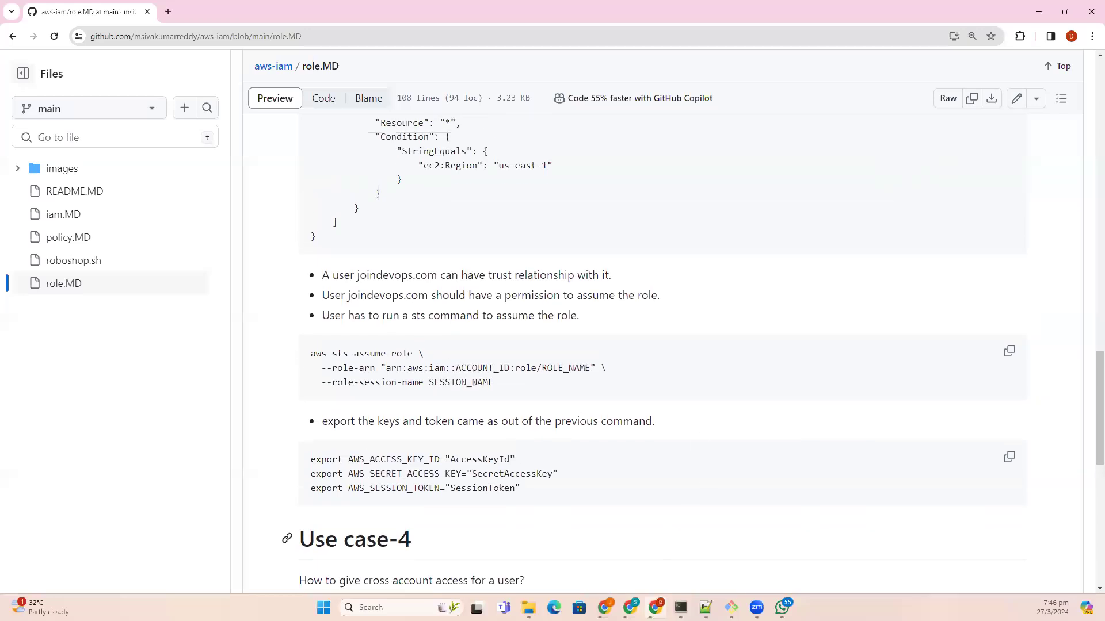
{"action": "left_click", "coordinate": [731, 608]}
{"action": "left_click", "coordinate": [568, 227]}
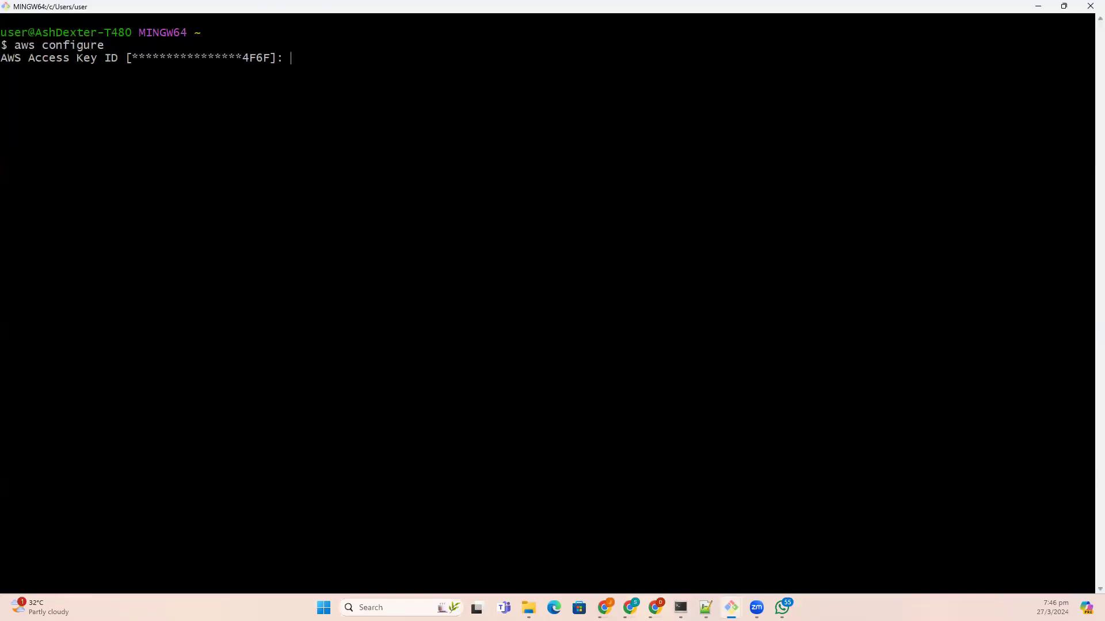
In the admin IAM console, open the joindevops.com user's security credentials and find the access keys
{"action": "mouse_move", "coordinate": [605, 608]}
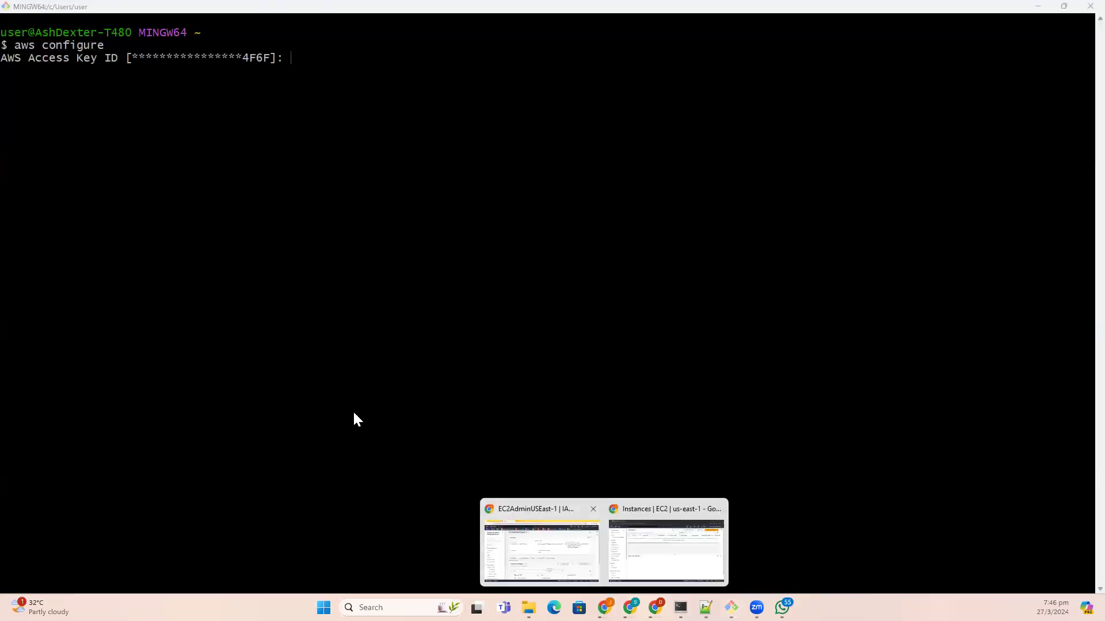
{"action": "left_click", "coordinate": [541, 551]}
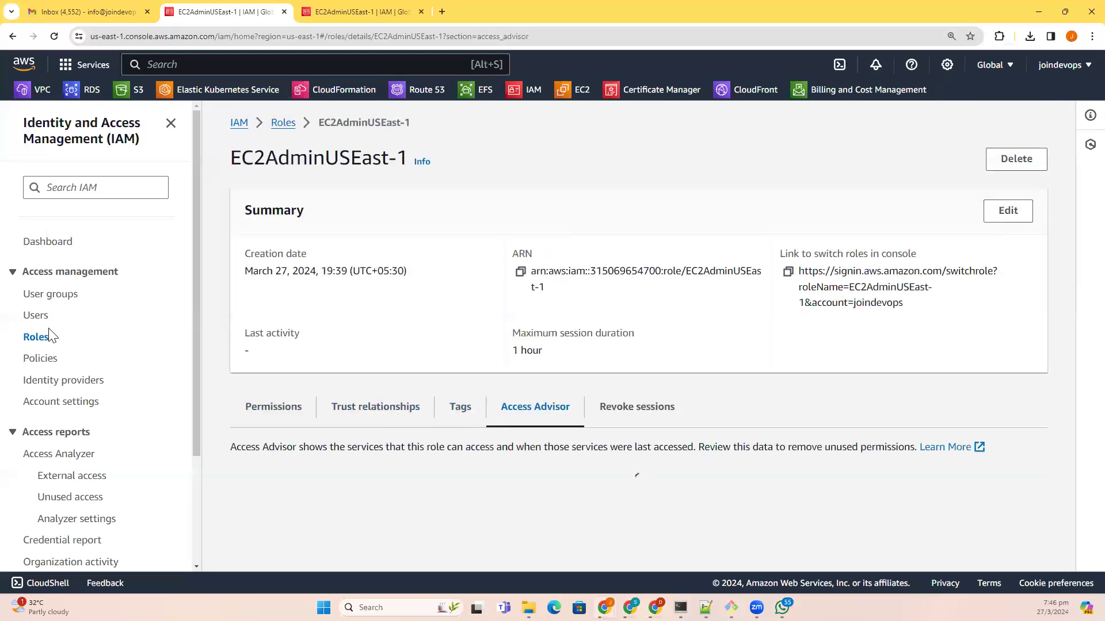
{"action": "left_click", "coordinate": [36, 315]}
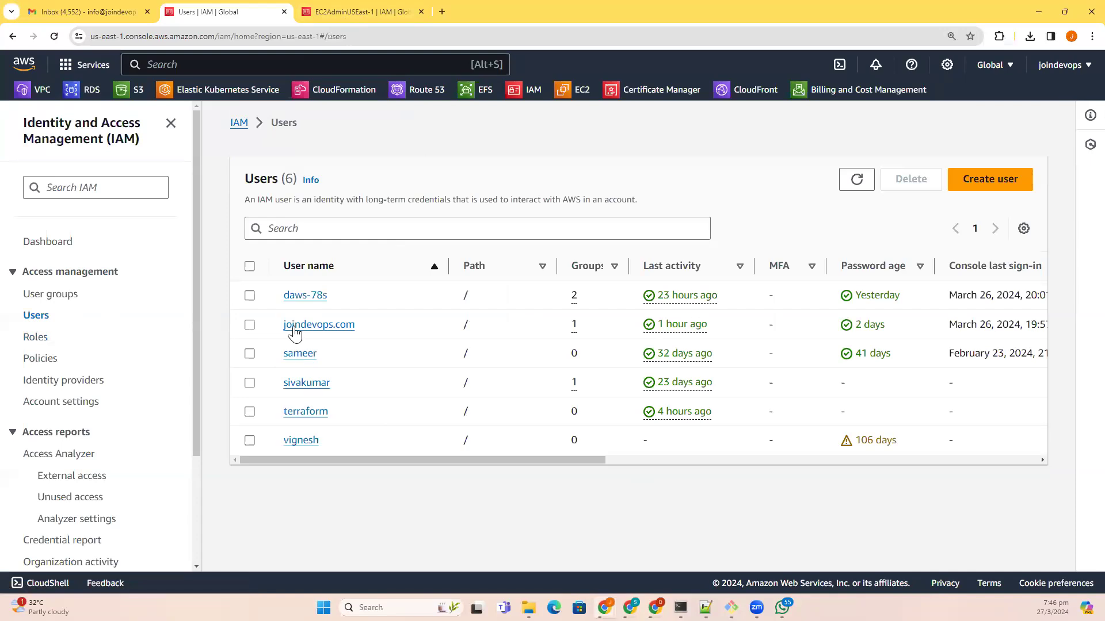
{"action": "left_click", "coordinate": [294, 328]}
{"action": "left_click", "coordinate": [515, 401]}
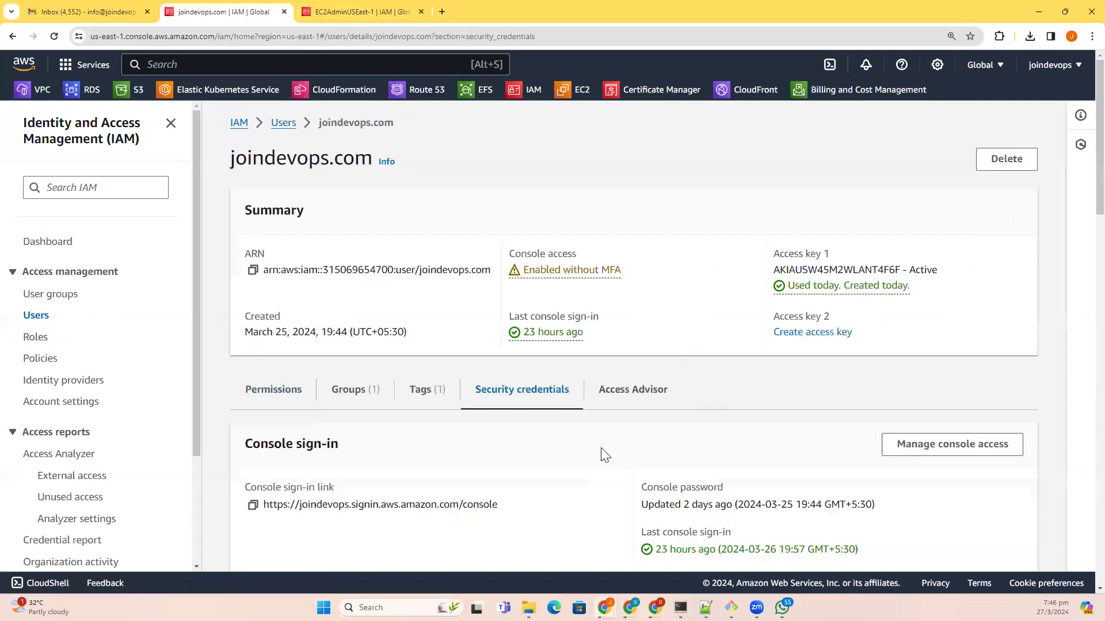
{"action": "scroll", "coordinate": [604, 454], "scroll_direction": "down", "scroll_amount": 4}
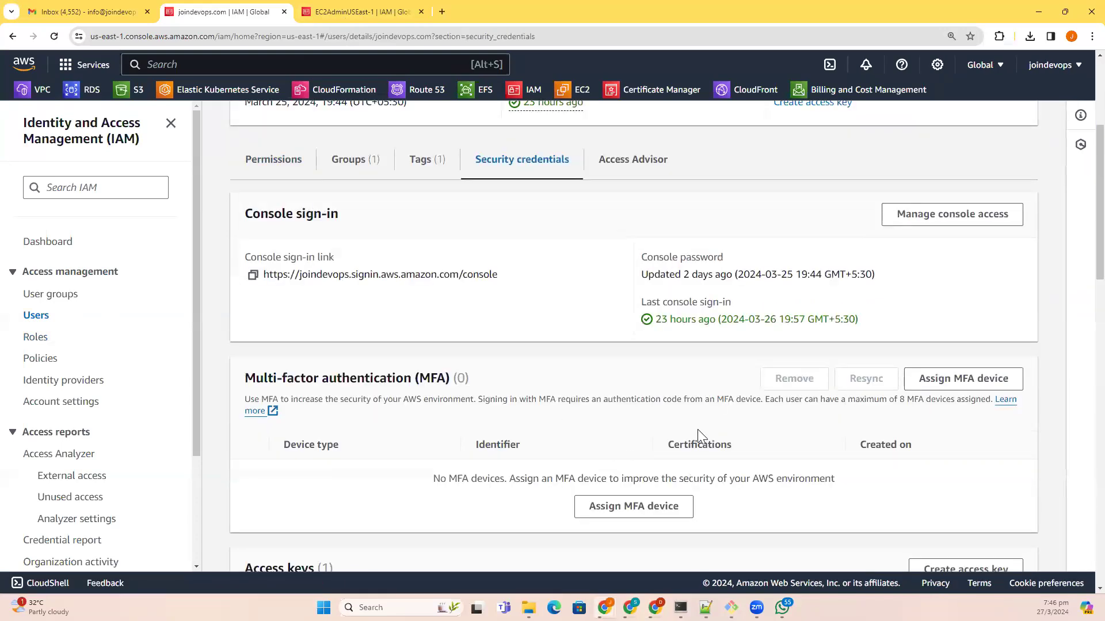
{"action": "scroll", "coordinate": [698, 430], "scroll_direction": "down", "scroll_amount": 7}
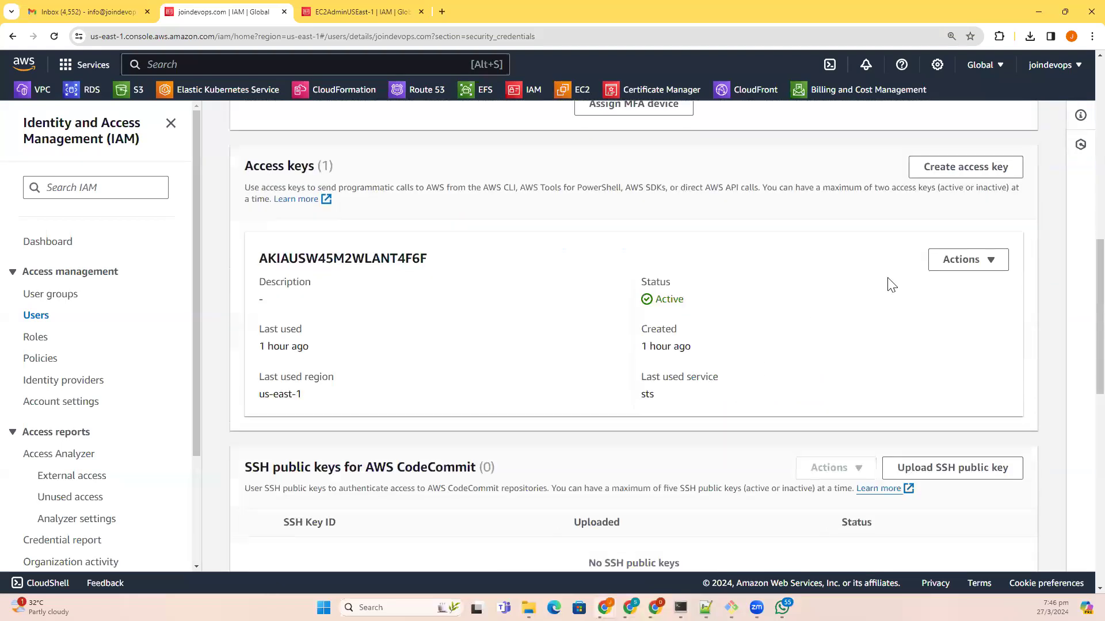
Deactivate the joindevops.com user's existing access key through its deletion dialog, and close the dialog without deleting the key
{"action": "left_click", "coordinate": [989, 260]}
{"action": "left_click", "coordinate": [957, 348]}
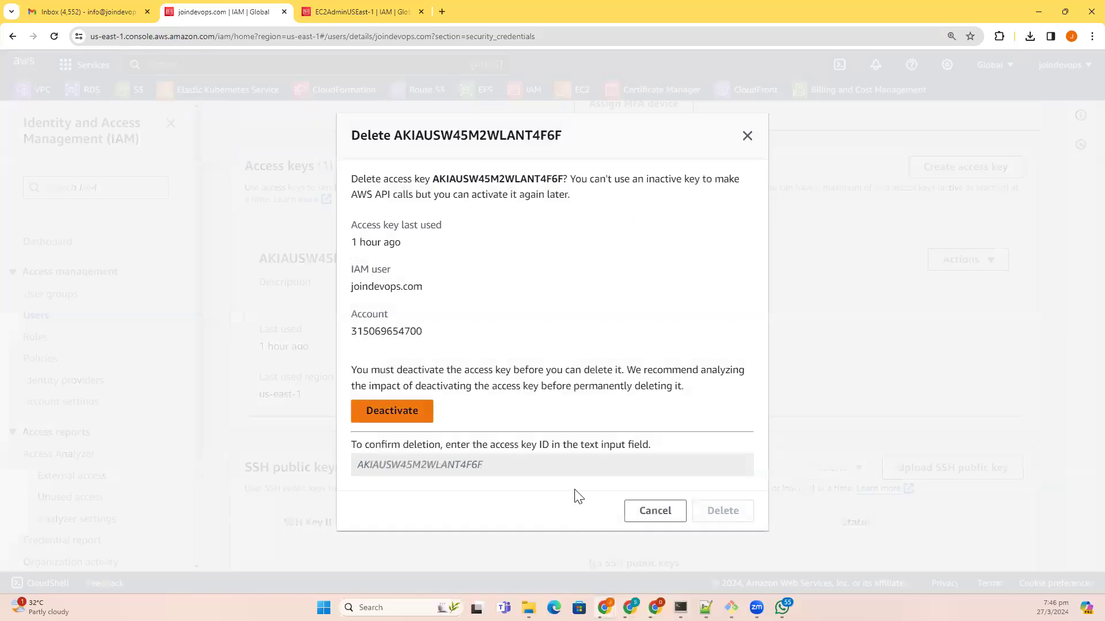
{"action": "left_click", "coordinate": [392, 411]}
{"action": "left_click", "coordinate": [660, 498]}
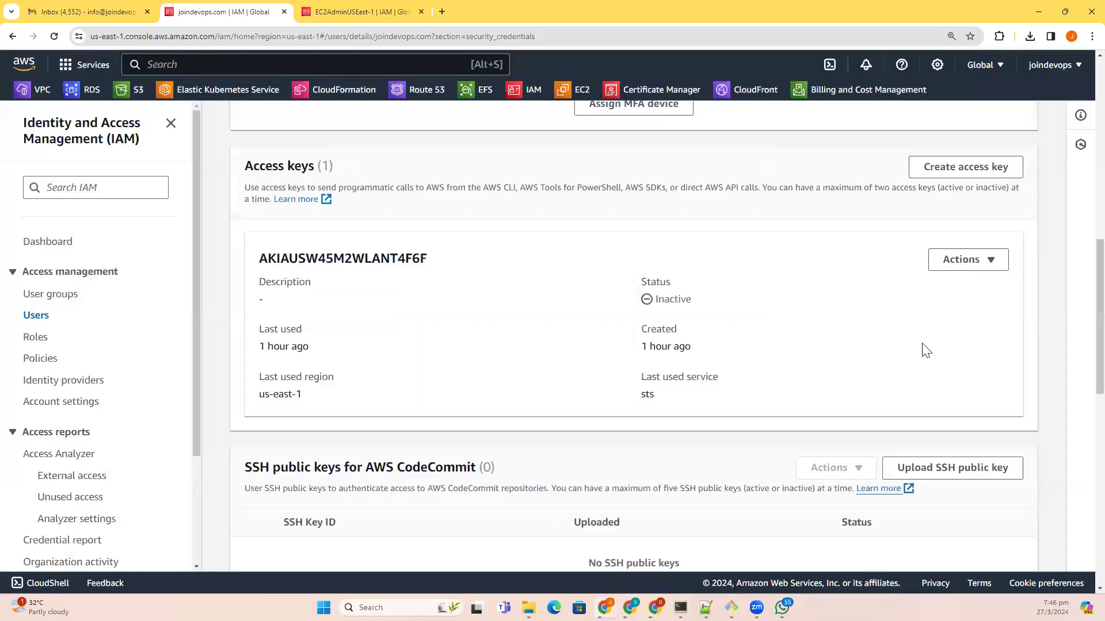
Create a new access key for joindevops.com with the Command Line Interface (CLI) use case and no description tag
{"action": "left_click", "coordinate": [985, 172]}
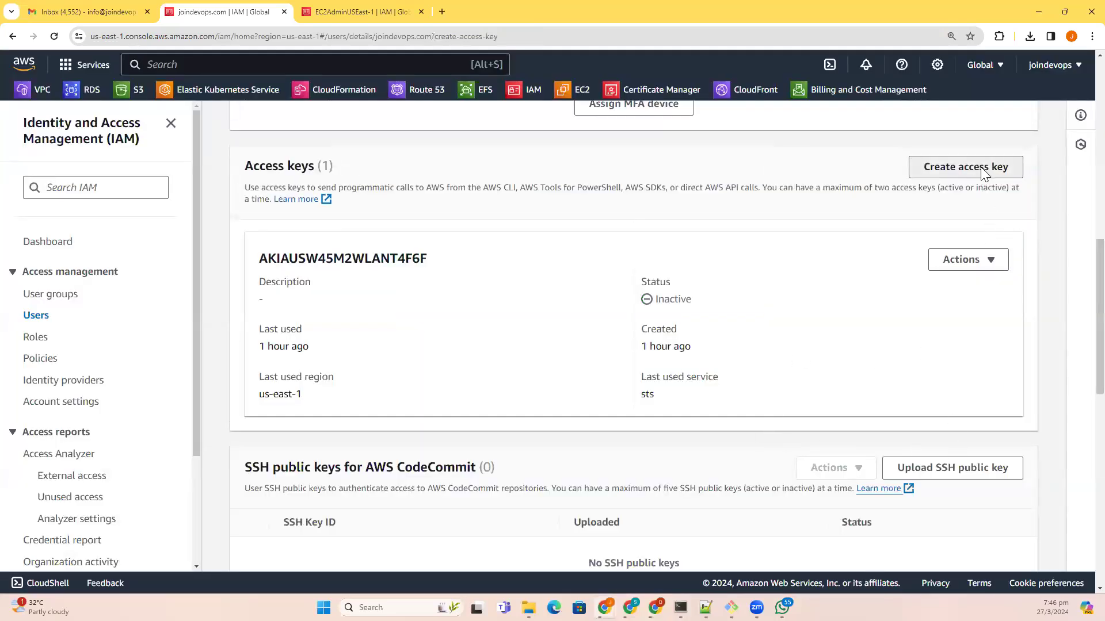
{"action": "left_click", "coordinate": [329, 155]}
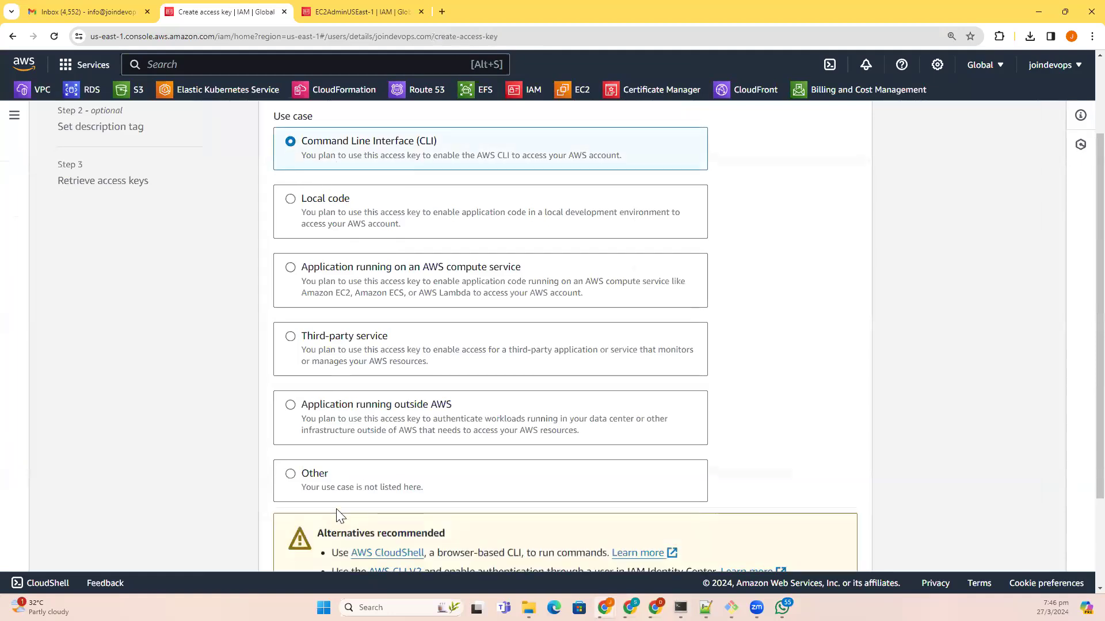
{"action": "scroll", "coordinate": [337, 512], "scroll_direction": "down", "scroll_amount": 3}
{"action": "left_click", "coordinate": [336, 500]}
{"action": "left_click", "coordinate": [870, 545]}
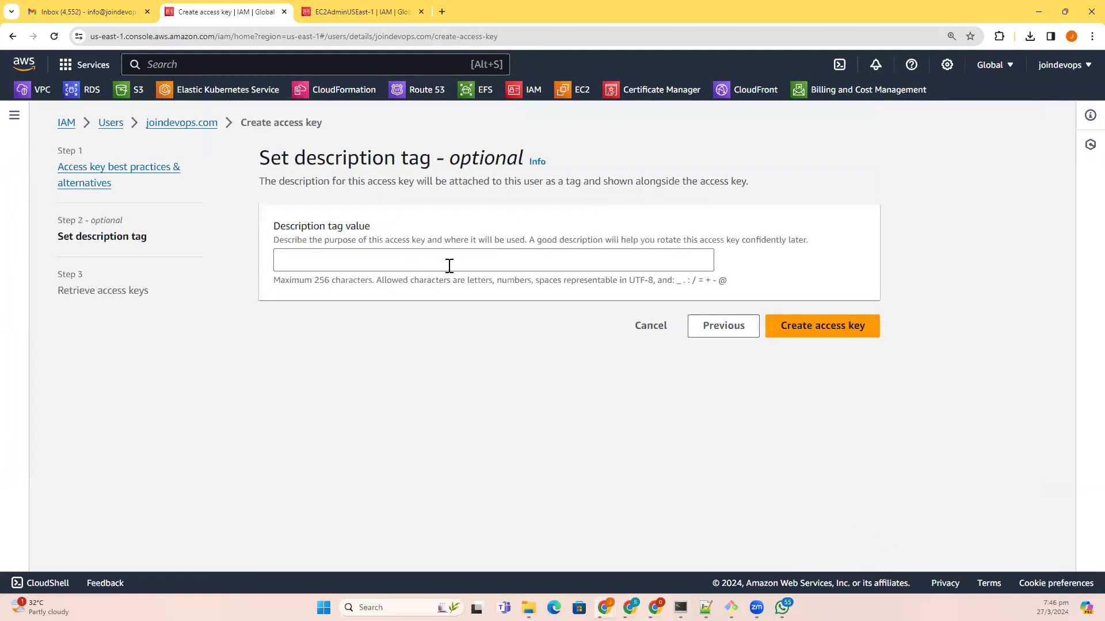
{"action": "left_click", "coordinate": [774, 324]}
Copy the new access key ID from the console and enter it as the AWS Access Key ID in aws configure
{"action": "left_click", "coordinate": [281, 317]}
{"action": "key", "text": "alt+Tab"}
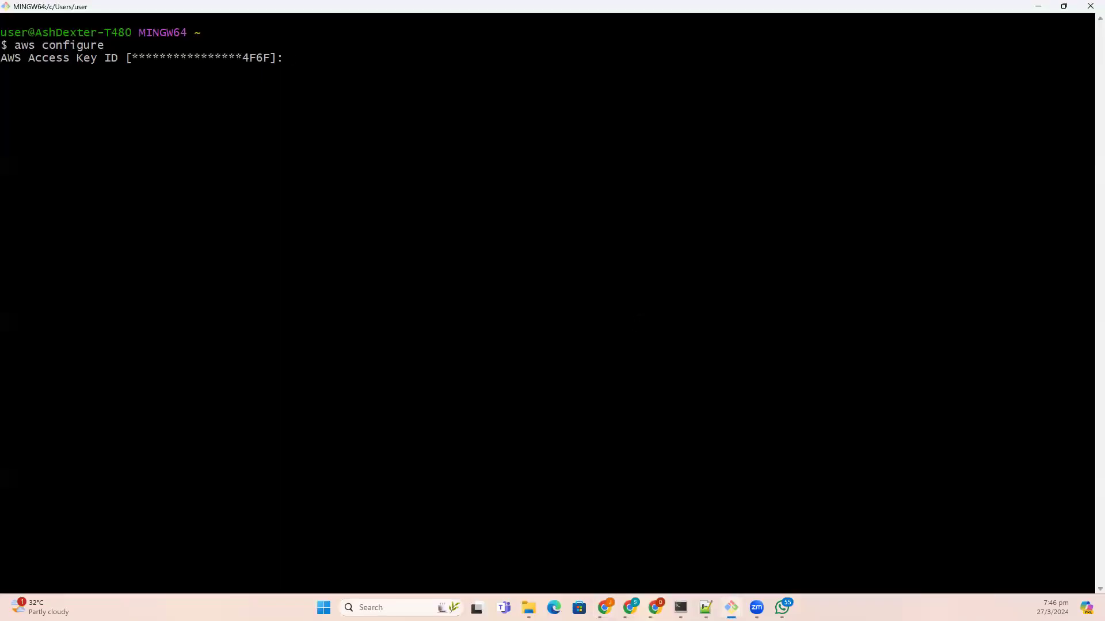
{"action": "key", "text": "shift+Insert"}
{"action": "key", "text": "Return"}
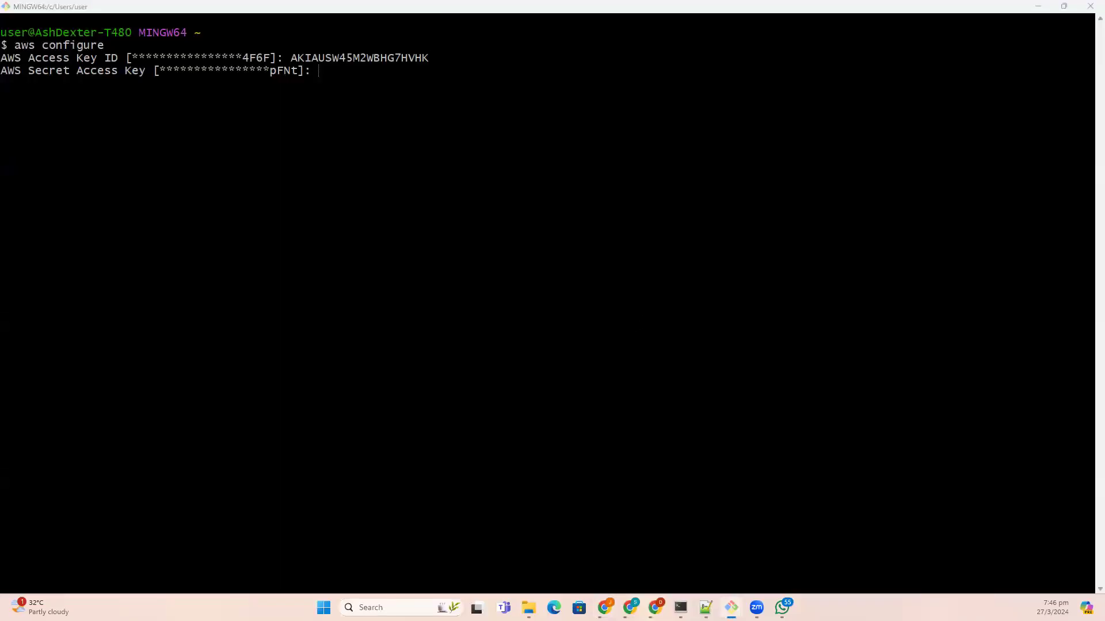
Copy the new secret access key from the console and enter it as the AWS Secret Access Key in the terminal
{"action": "key", "text": "alt+Tab"}
{"action": "left_click", "coordinate": [505, 320]}
{"action": "key", "text": "alt+Tab"}
{"action": "key", "text": "shift+Insert"}
{"action": "key", "text": "Return"}
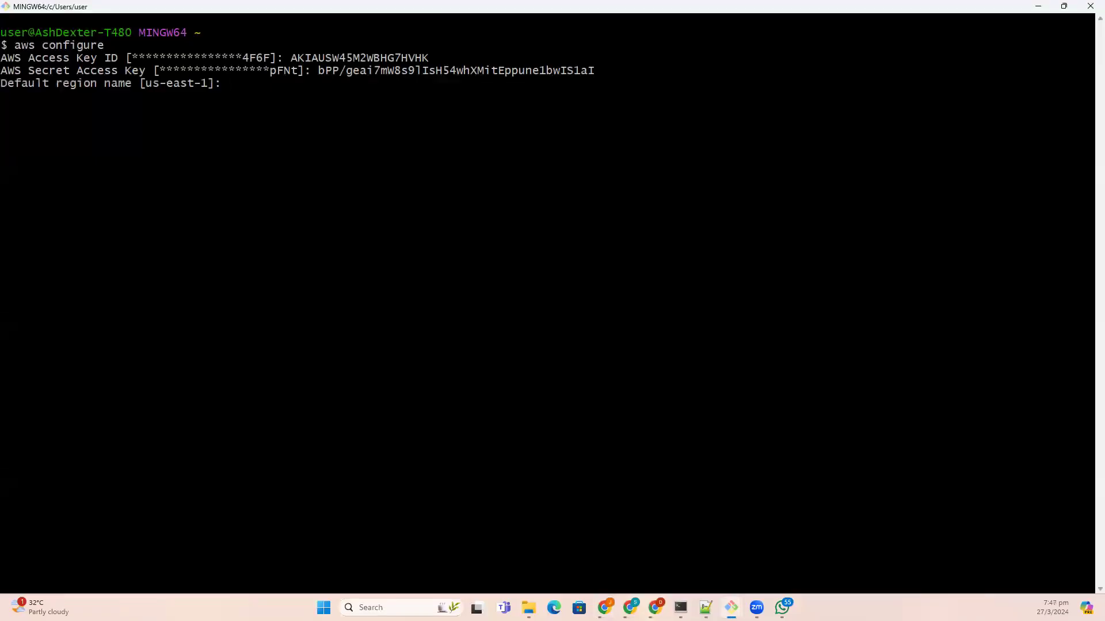
Keep the default region and output format, and run aws ec2 describe-instances to check the user's EC2 access
{"action": "key", "text": "Return"}
{"action": "key", "text": "Return"}
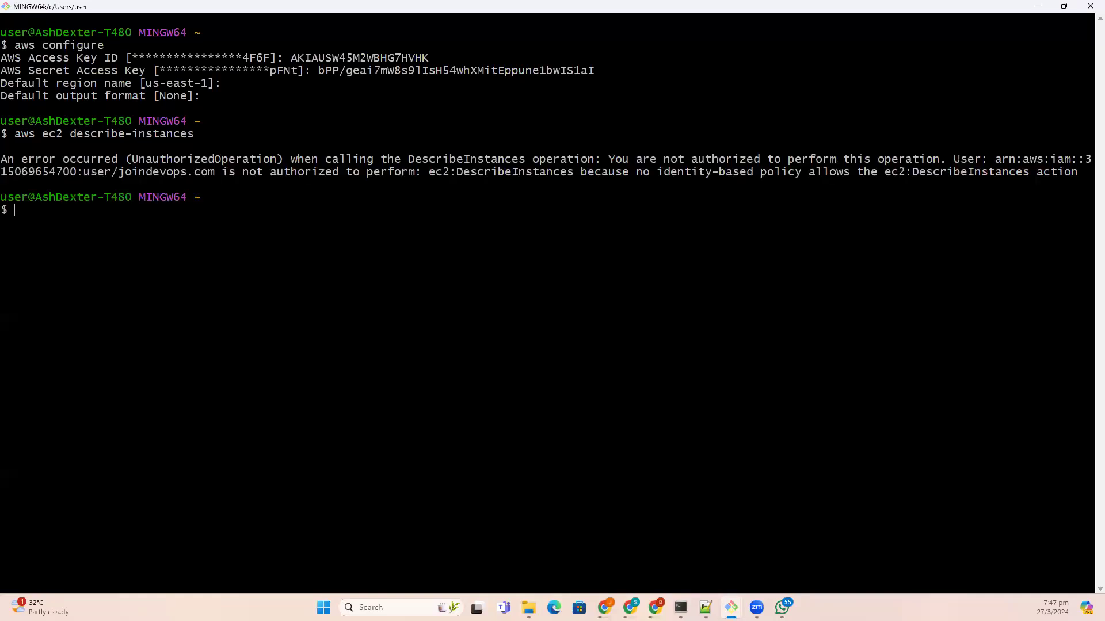
{"action": "double_click", "coordinate": [316, 172]}
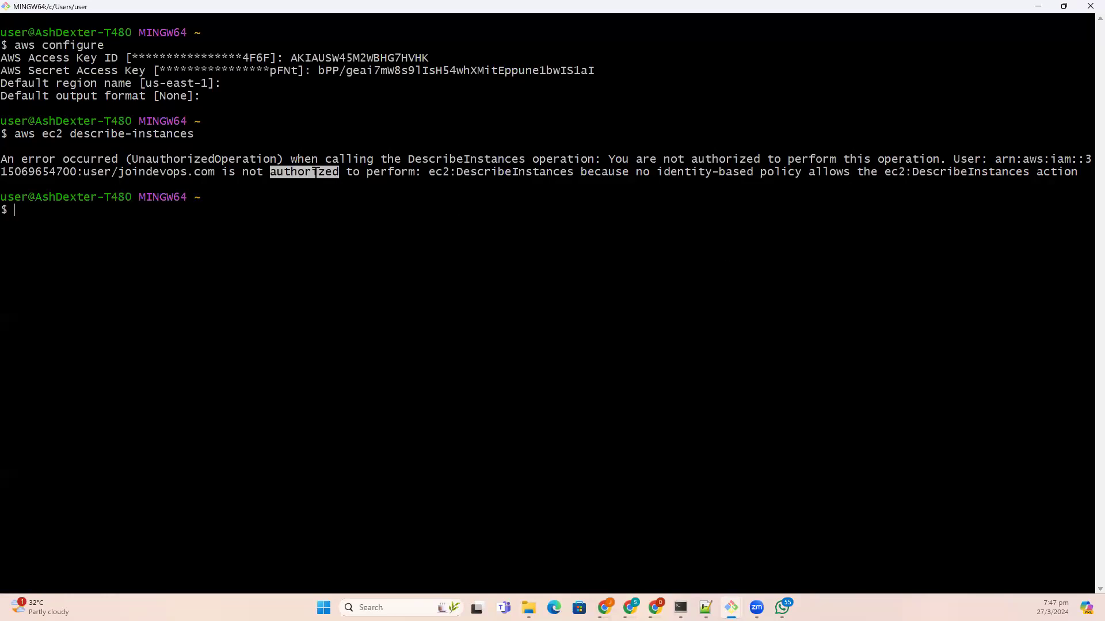
Copy the aws sts assume-role command from role.MD and paste it below the trust policy JSON in the Notepad++ notes
{"action": "key", "text": "alt+Tab"}
{"action": "key", "text": "alt+Tab"}
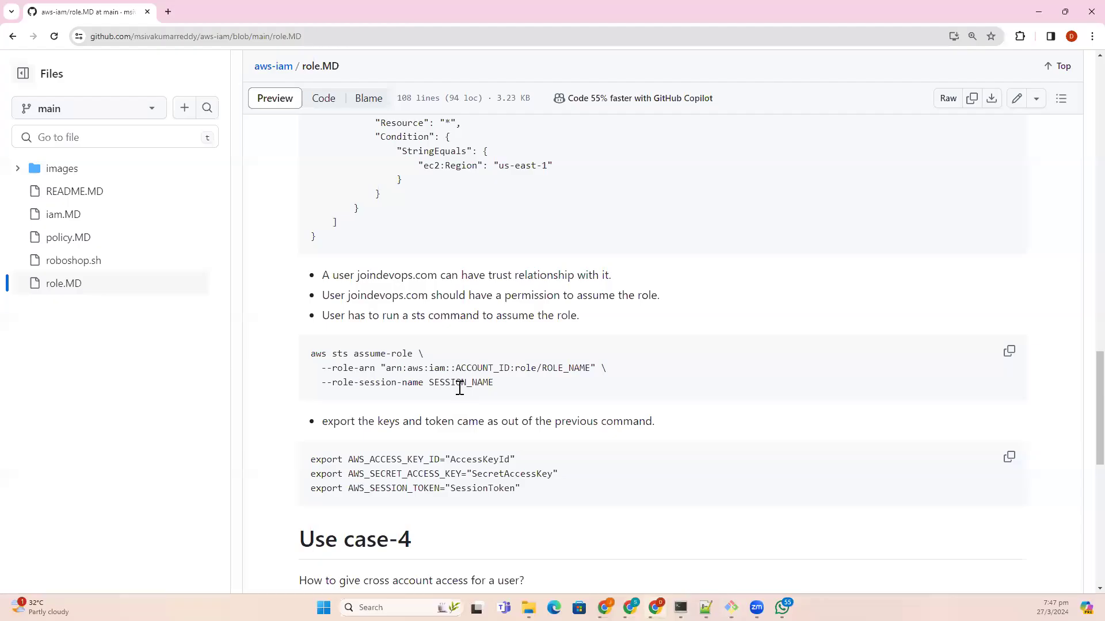
{"action": "left_click", "coordinate": [1009, 351]}
{"action": "left_click", "coordinate": [706, 607]}
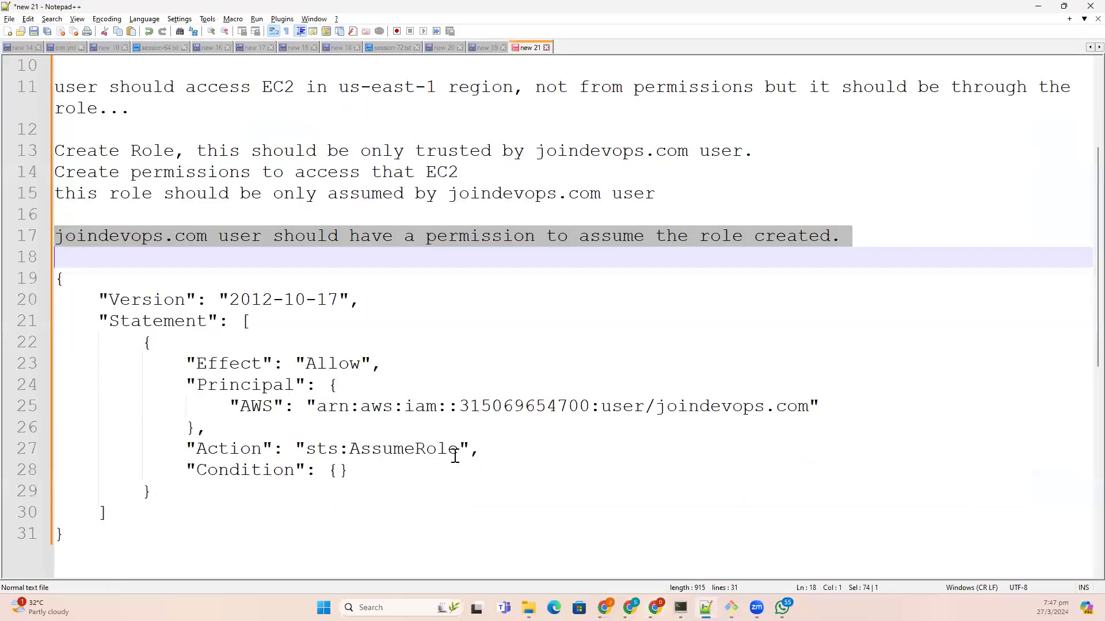
{"action": "scroll", "coordinate": [453, 454], "scroll_direction": "down", "scroll_amount": 5}
{"action": "left_click", "coordinate": [333, 373]}
{"action": "key", "text": "Return"}
{"action": "key", "text": "Return"}
{"action": "key", "text": "ctrl+v"}
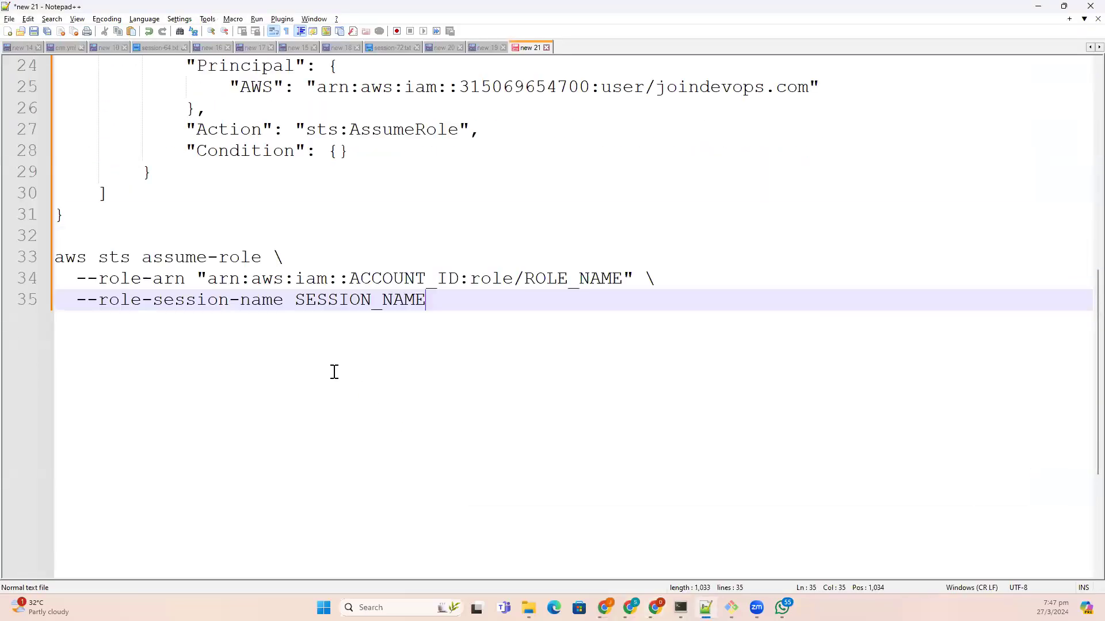
Replace the placeholder role ARN in the assume-role command with the EC2AdminUSEast-1 role's copied ARN
{"action": "left_click_drag", "start_coordinate": [207, 280], "coordinate": [620, 282]}
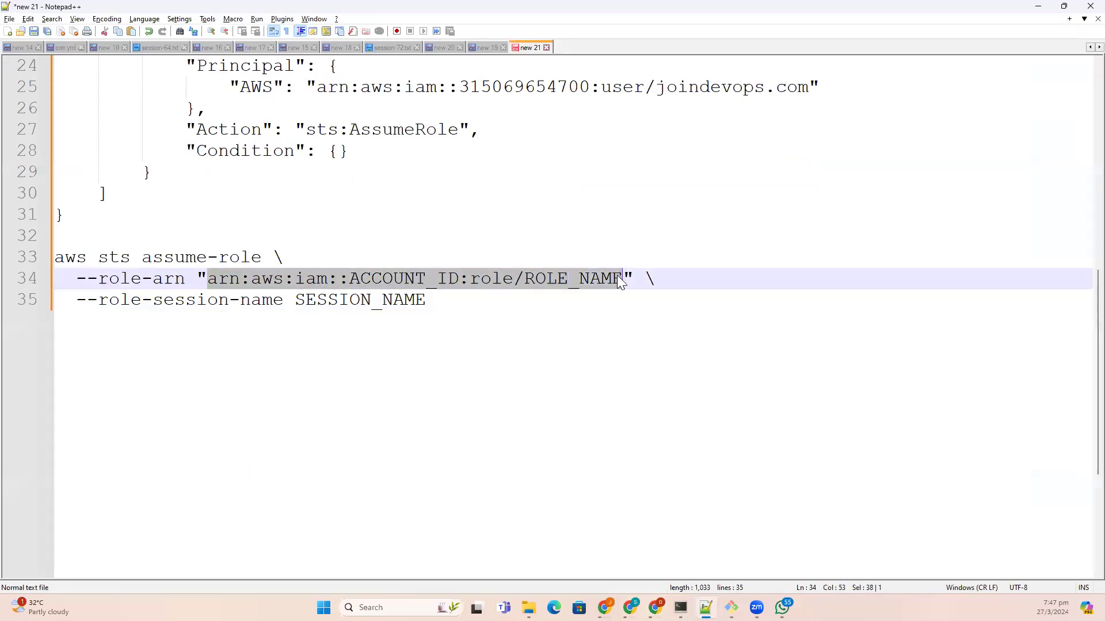
{"action": "key", "text": "BackSpace"}
{"action": "key", "text": "alt+Tab"}
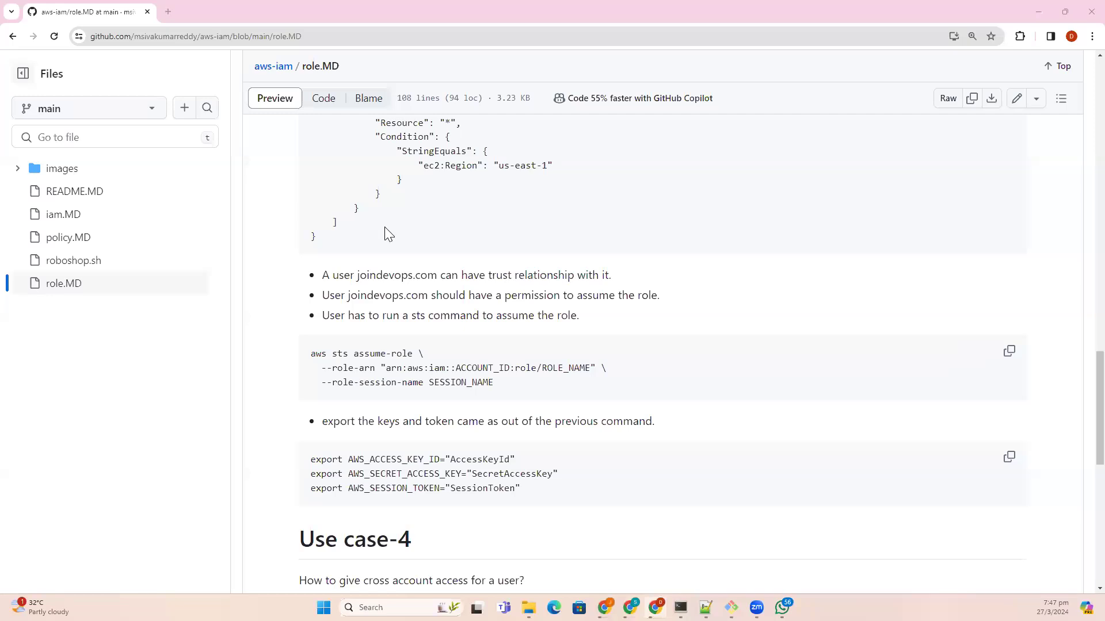
{"action": "key", "text": "alt+Tab"}
{"action": "key", "text": "ctrl+Tab"}
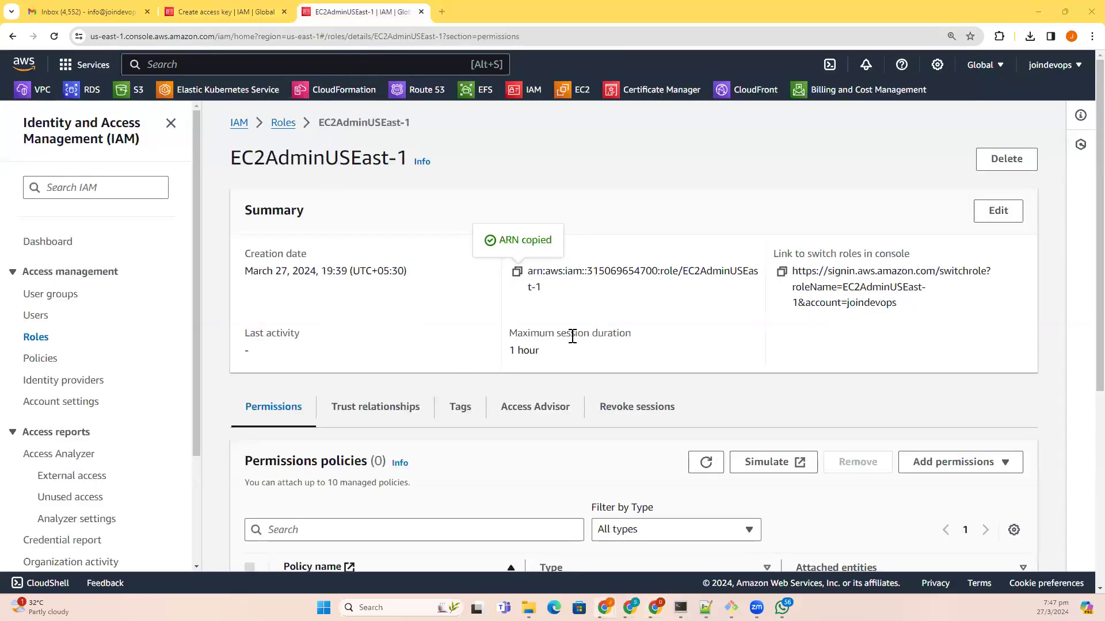
{"action": "key", "text": "alt+Tab"}
{"action": "key", "text": "ctrl+v"}
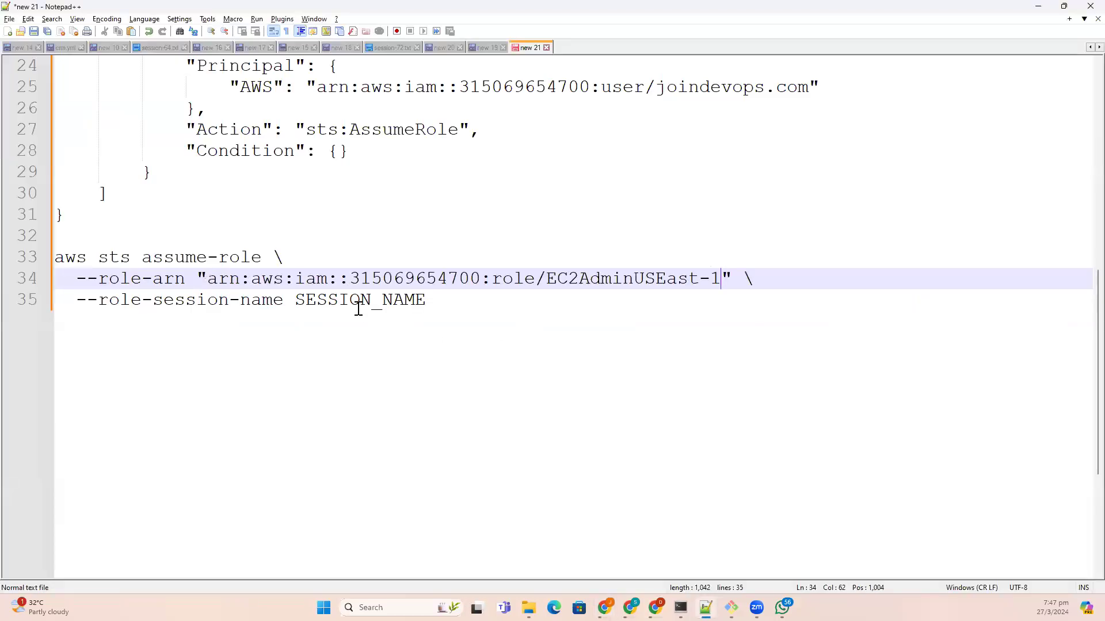
Copy the completed aws sts assume-role command from the notes and run it in the Git Bash terminal
{"action": "left_click_drag", "start_coordinate": [466, 300], "coordinate": [53, 257]}
{"action": "key", "text": "alt+Tab"}
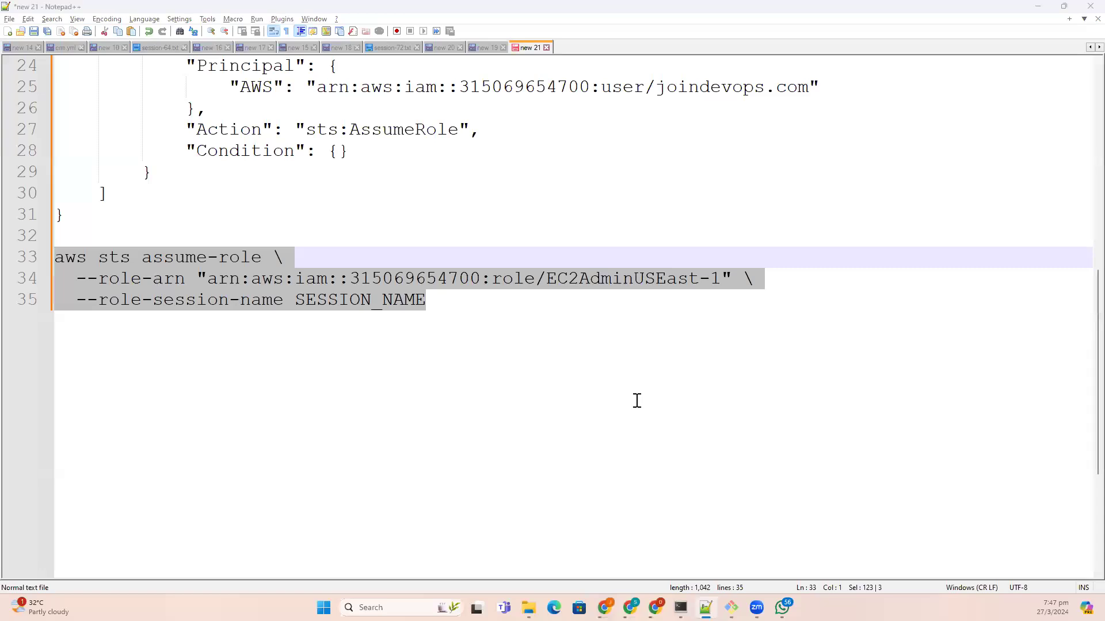
{"action": "key", "text": "shift+Insert"}
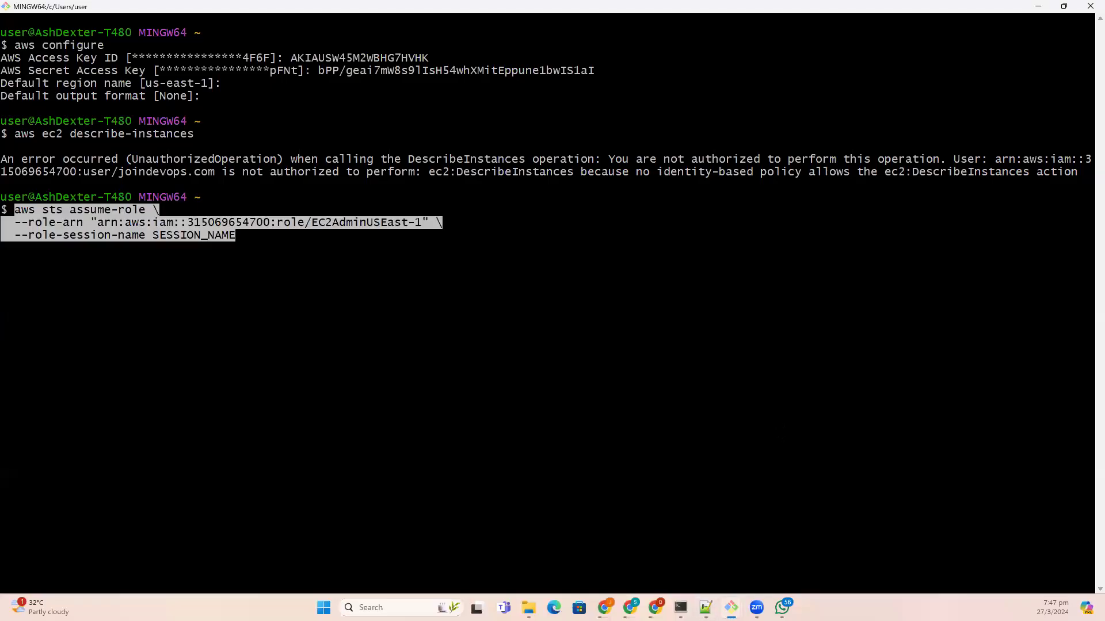
{"action": "key", "text": "Return"}
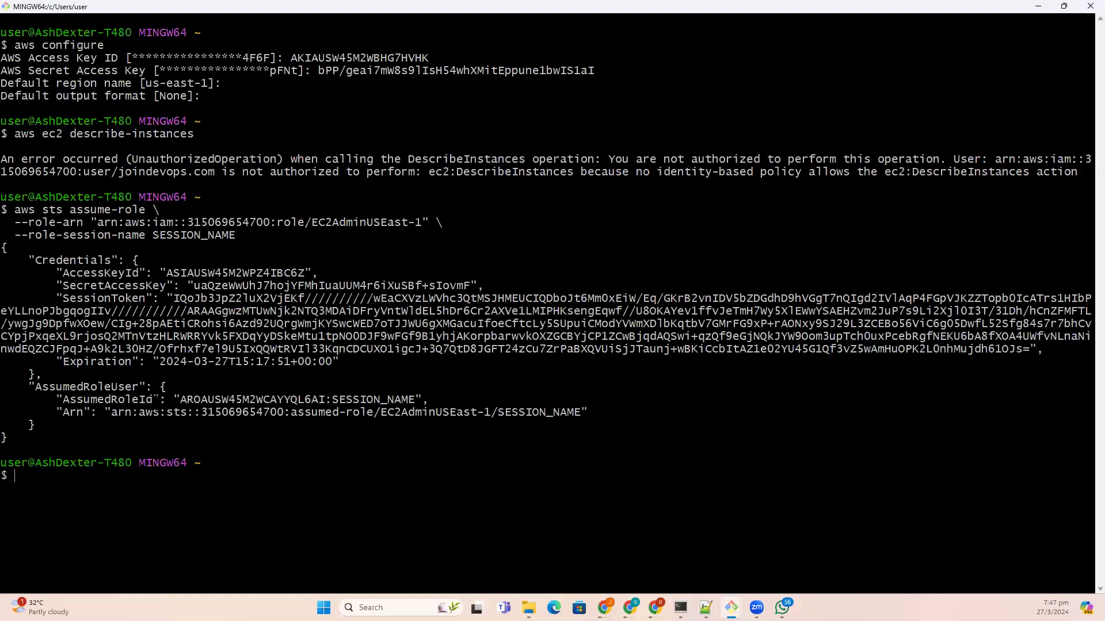
Copy export AWS_ACCESS_KEY_ID= from role.MD on GitHub into the Git Bash prompt and add an empty pair of double quotes
{"action": "key", "text": "alt+Tab"}
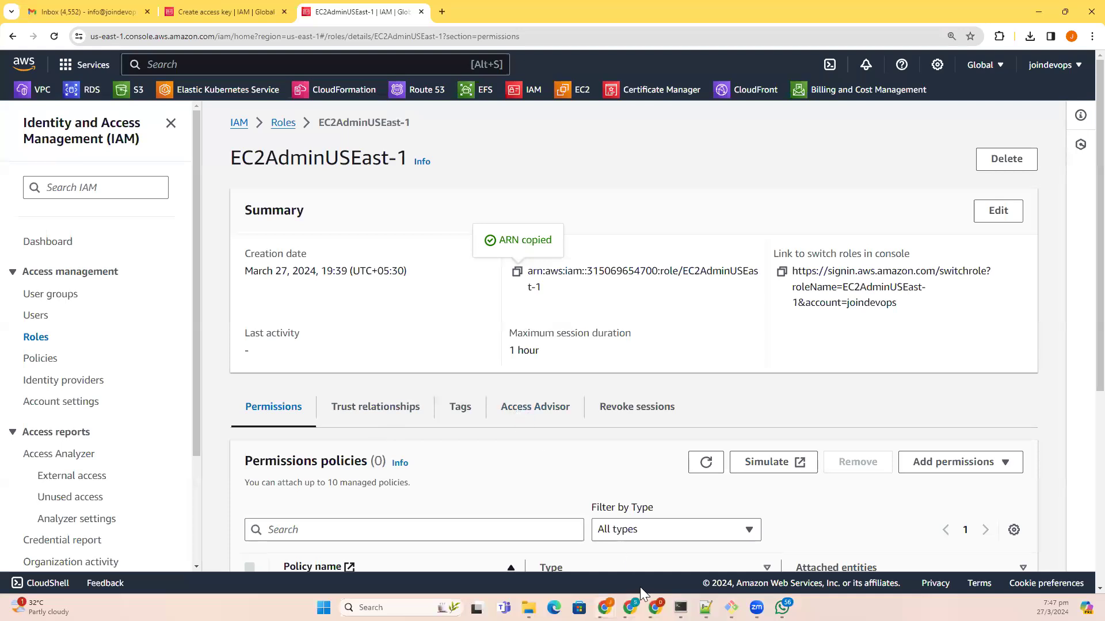
{"action": "left_click", "coordinate": [655, 607]}
{"action": "scroll", "coordinate": [322, 303], "scroll_direction": "down", "scroll_amount": 3}
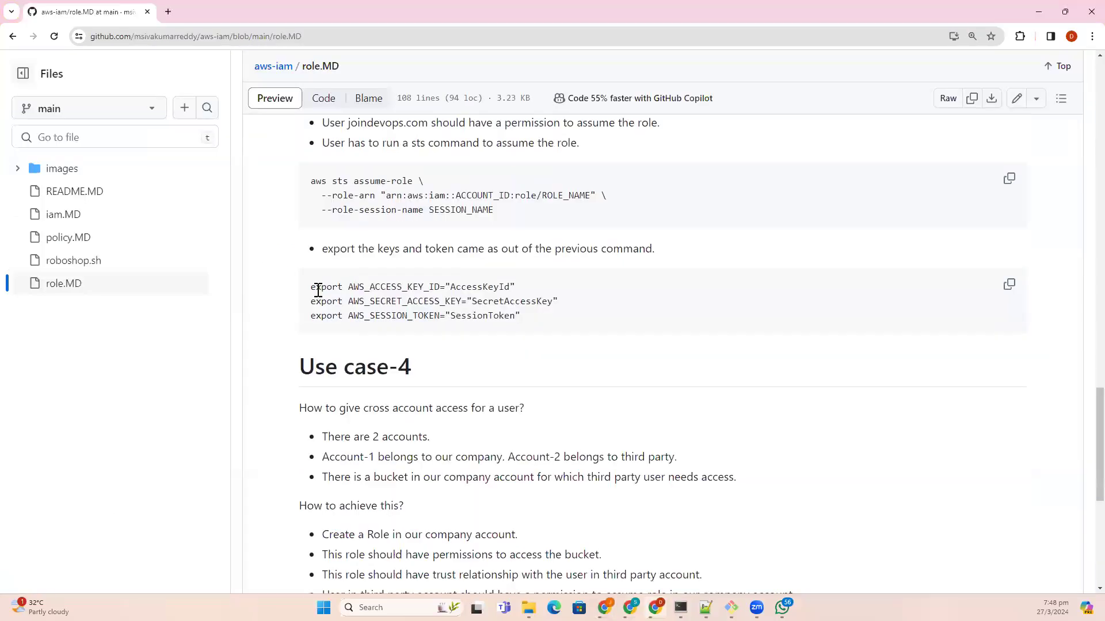
{"action": "left_click_drag", "start_coordinate": [311, 288], "coordinate": [440, 291]}
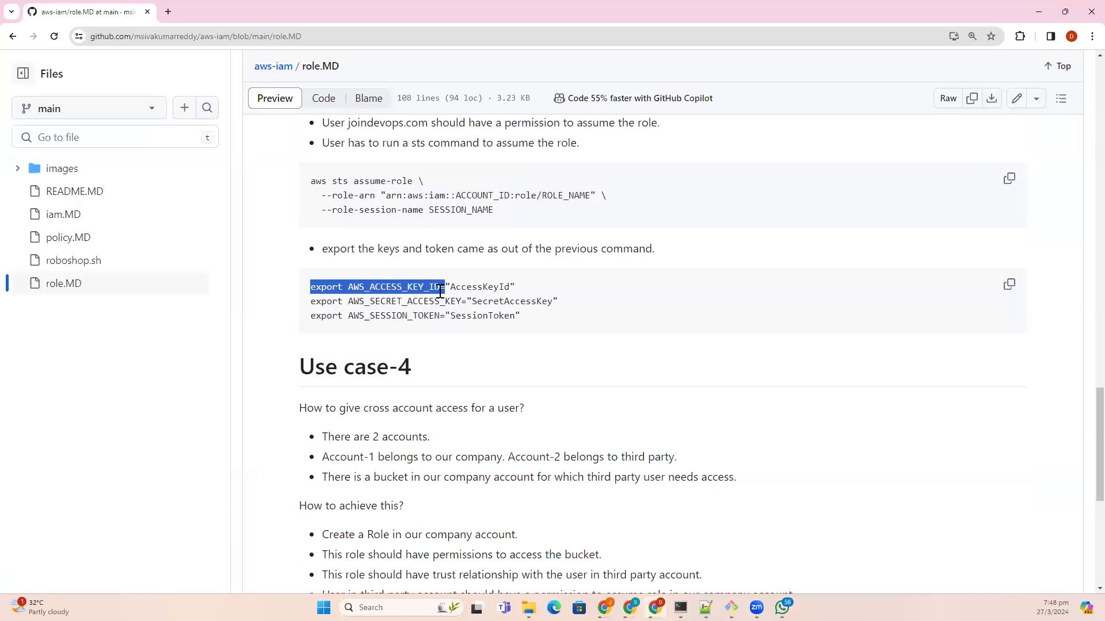
{"action": "key", "text": "alt+Tab"}
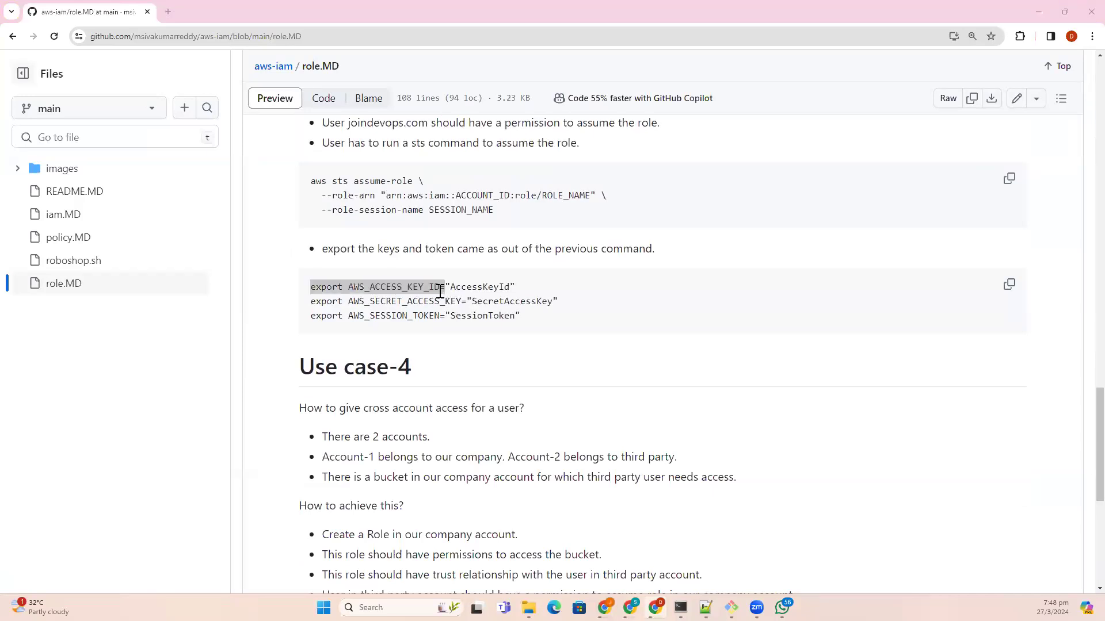
{"action": "key", "text": "shift+Insert"}
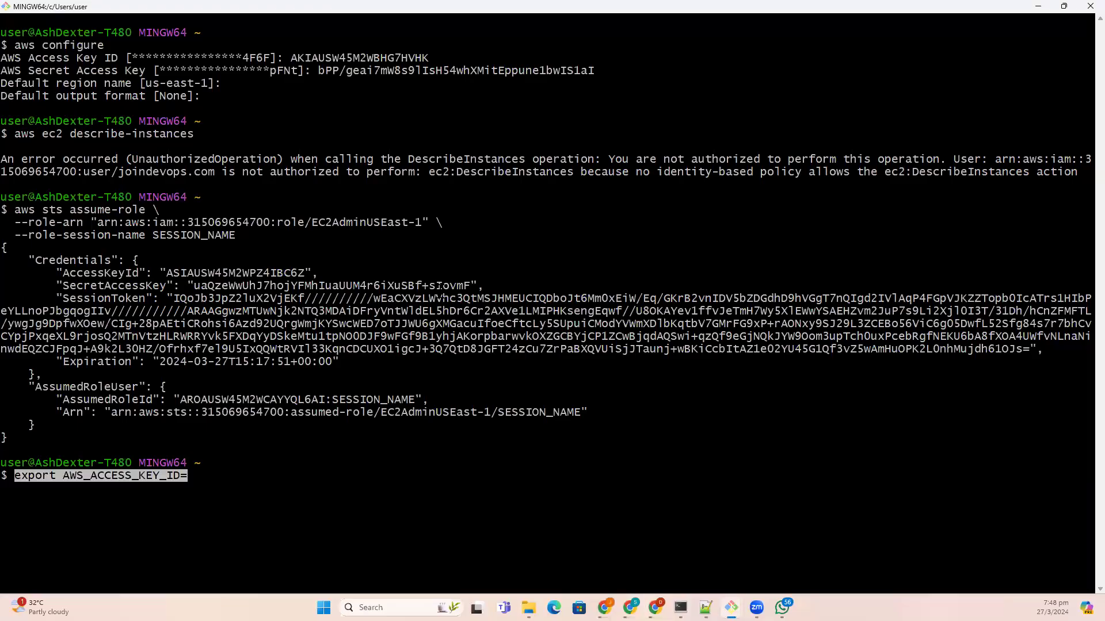
{"action": "type", "text": "\"\""}
{"action": "key", "text": "Left"}
Insert the temporary AccessKeyId from the assume-role output between the quotes and run the export command
{"action": "key", "text": "alt+Tab"}
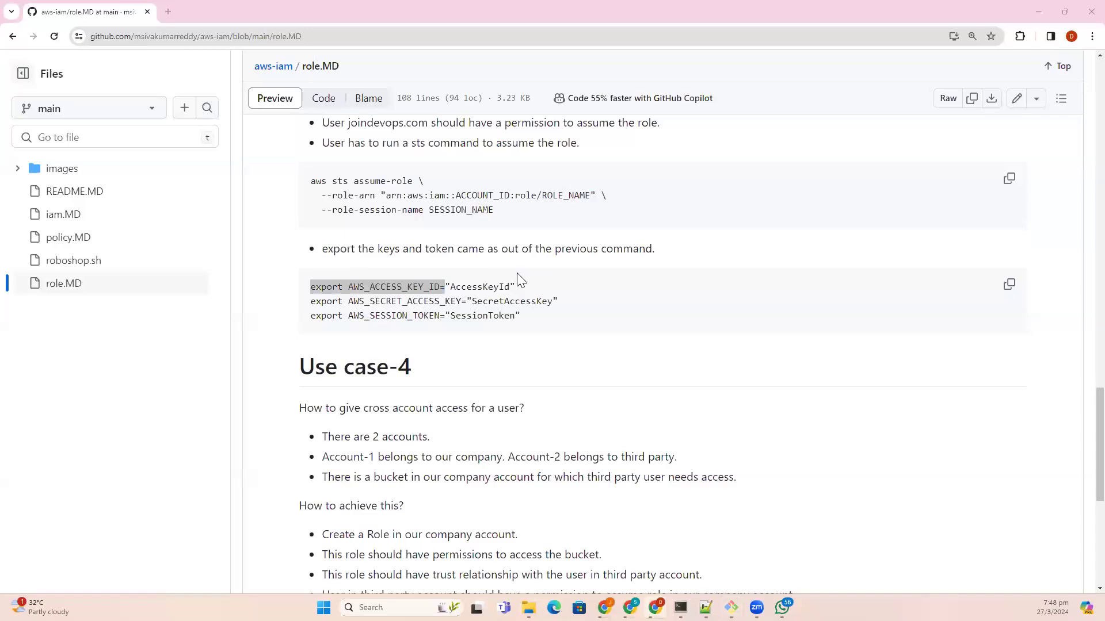
{"action": "key", "text": "alt+Tab"}
{"action": "double_click", "coordinate": [199, 274]}
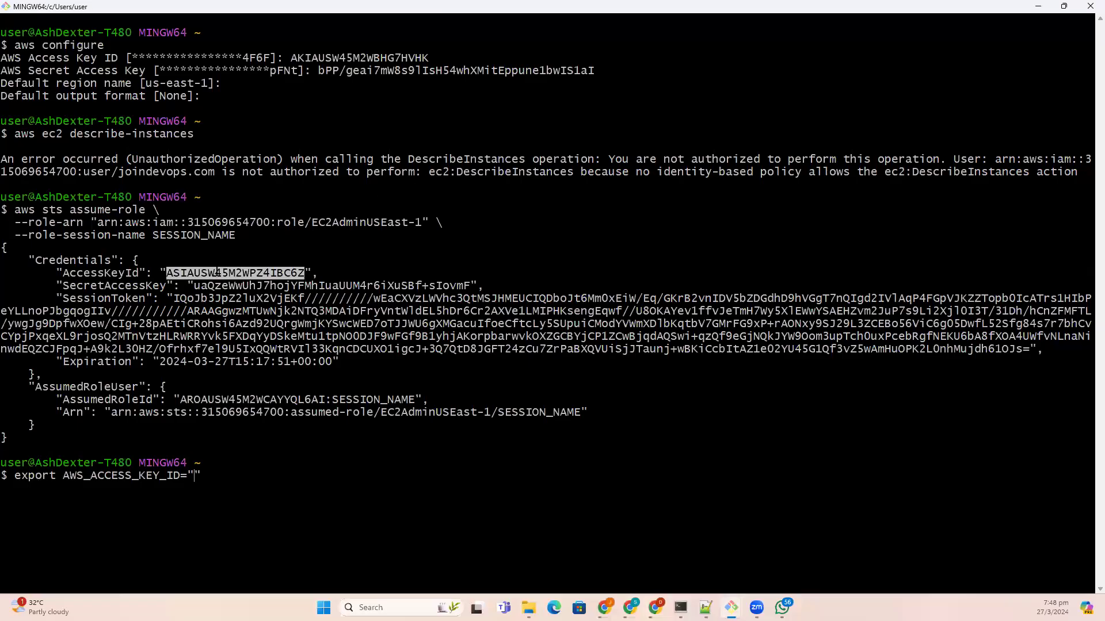
{"action": "key", "text": "shift+Insert"}
{"action": "key", "text": "End"}
{"action": "key", "text": "Return"}
Copy export AWS_SECRET_ACCESS_KEY= from role.MD into Git Bash, add the quoted SecretAccessKey from the assume-role output and run it
{"action": "key", "text": "alt+Tab"}
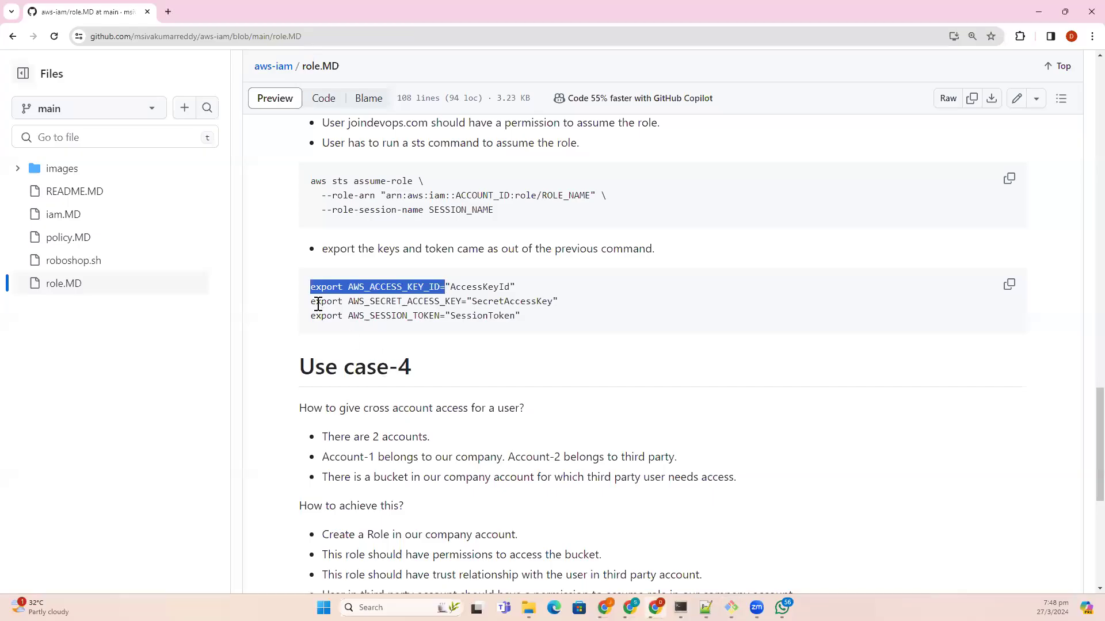
{"action": "left_click_drag", "start_coordinate": [311, 302], "coordinate": [461, 302]}
{"action": "key", "text": "alt+Tab"}
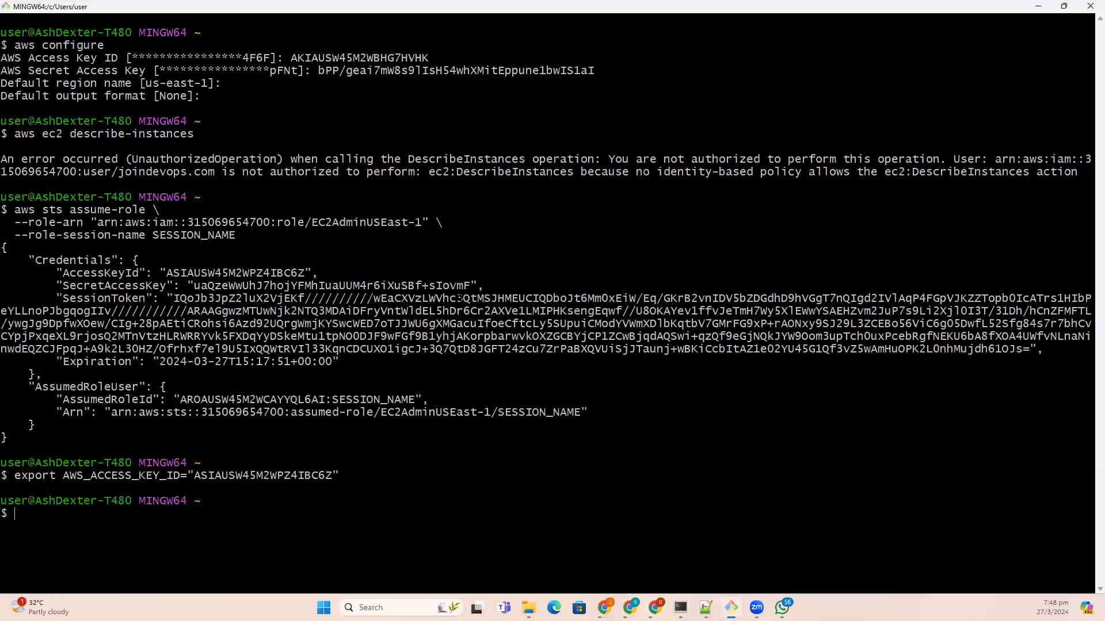
{"action": "type", "text": "export AWS_SECRET_ACCESS_KEY="}
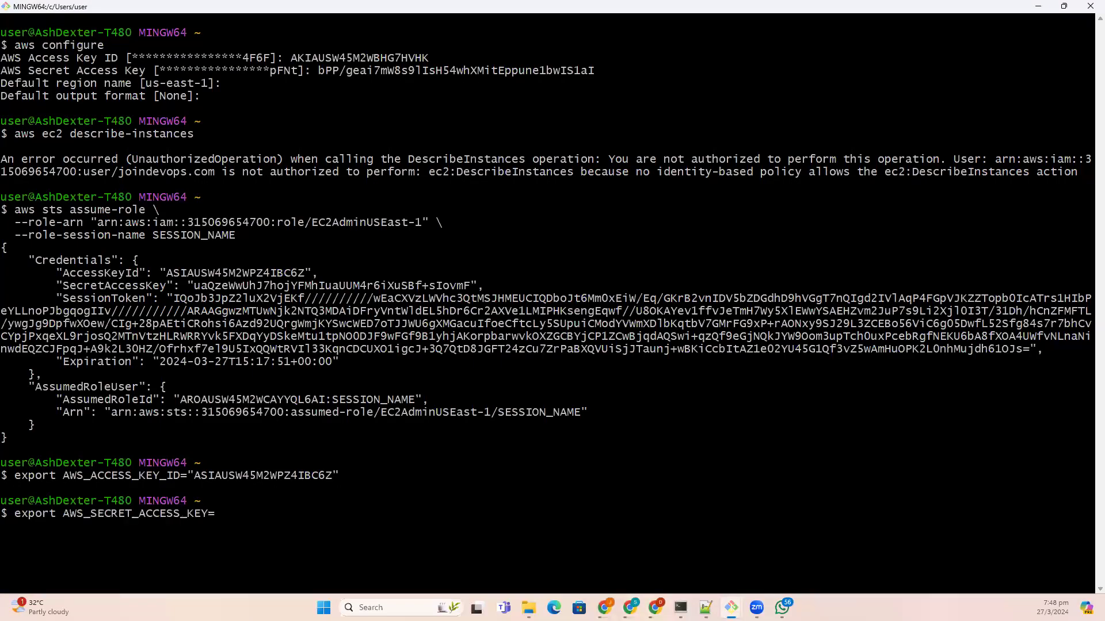
{"action": "type", "text": "\"\""}
{"action": "double_click", "coordinate": [351, 285]}
{"action": "key", "text": "shift+Insert"}
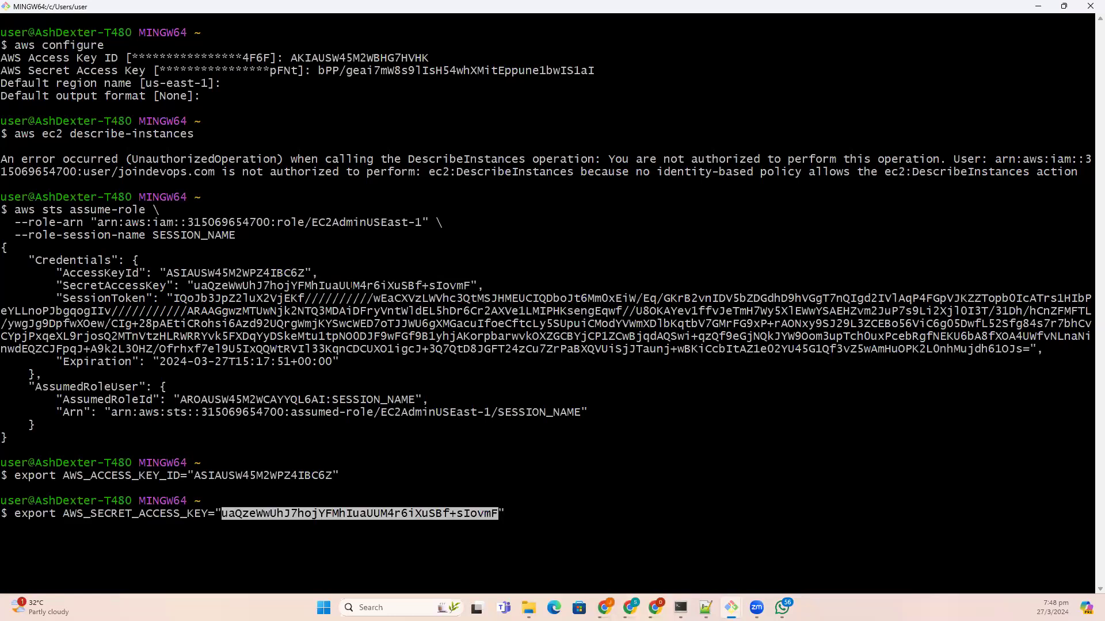
{"action": "key", "text": "End"}
{"action": "key", "text": "Return"}
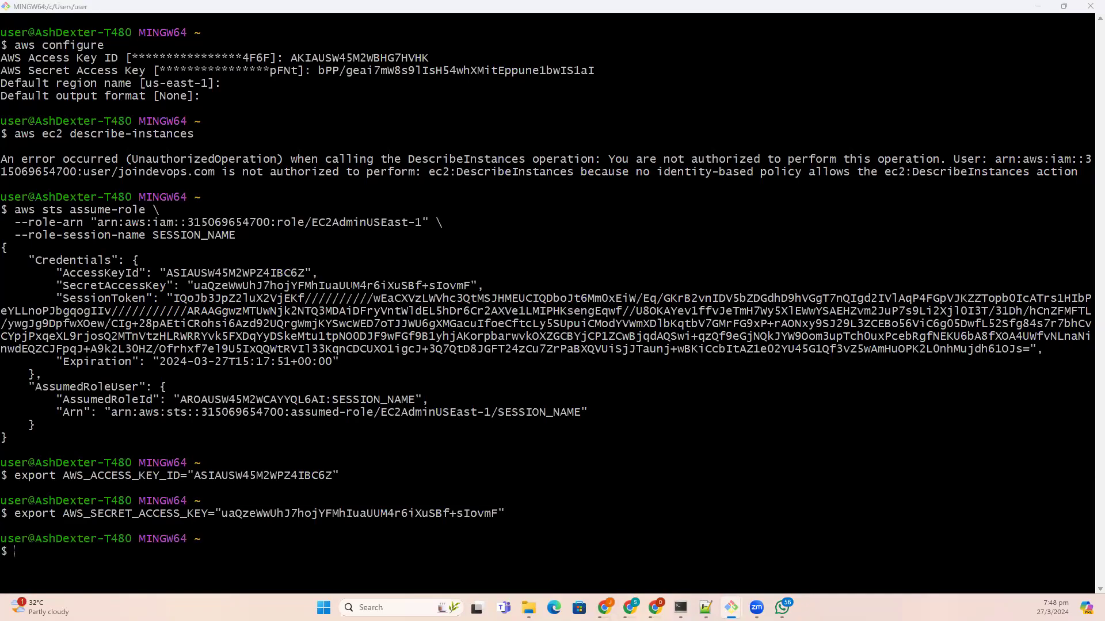
Copy export AWS_SESSION_TOKEN= from role.MD into the Git Bash prompt and add an empty pair of double quotes
{"action": "key", "text": "alt+Tab"}
{"action": "left_click_drag", "start_coordinate": [311, 316], "coordinate": [440, 319]}
{"action": "key", "text": "ctrl+c"}
{"action": "key", "text": "alt+Tab"}
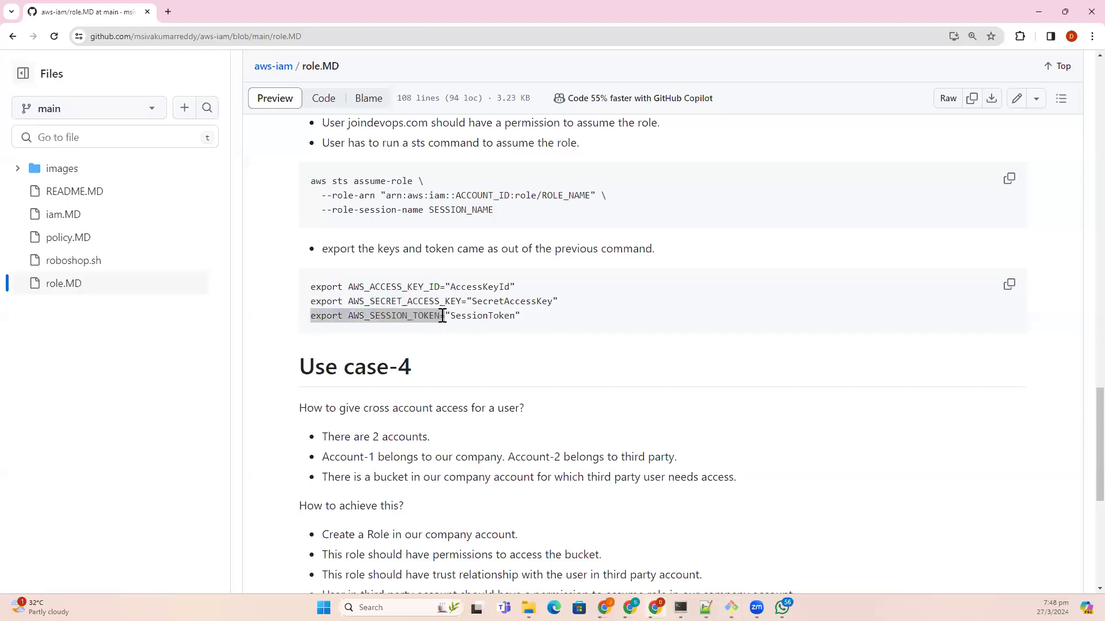
{"action": "key", "text": "shift+Insert"}
{"action": "type", "text": "\"\""}
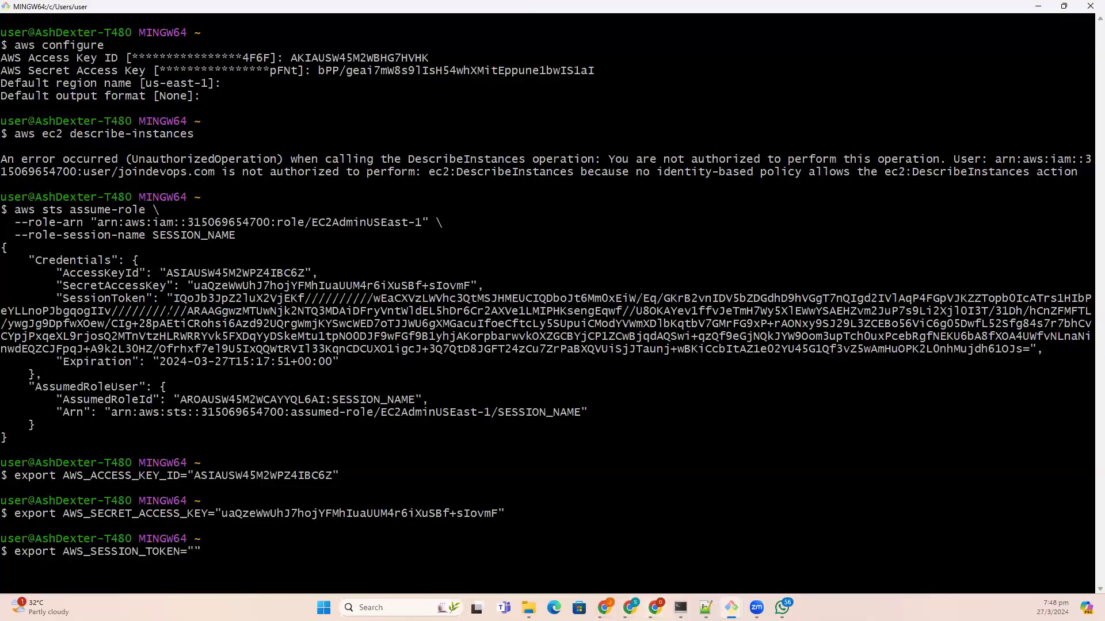
Insert the full SessionToken from the assume-role output into the quoted AWS_SESSION_TOKEN value and run the export command
{"action": "left_click_drag", "start_coordinate": [168, 299], "coordinate": [1029, 350]}
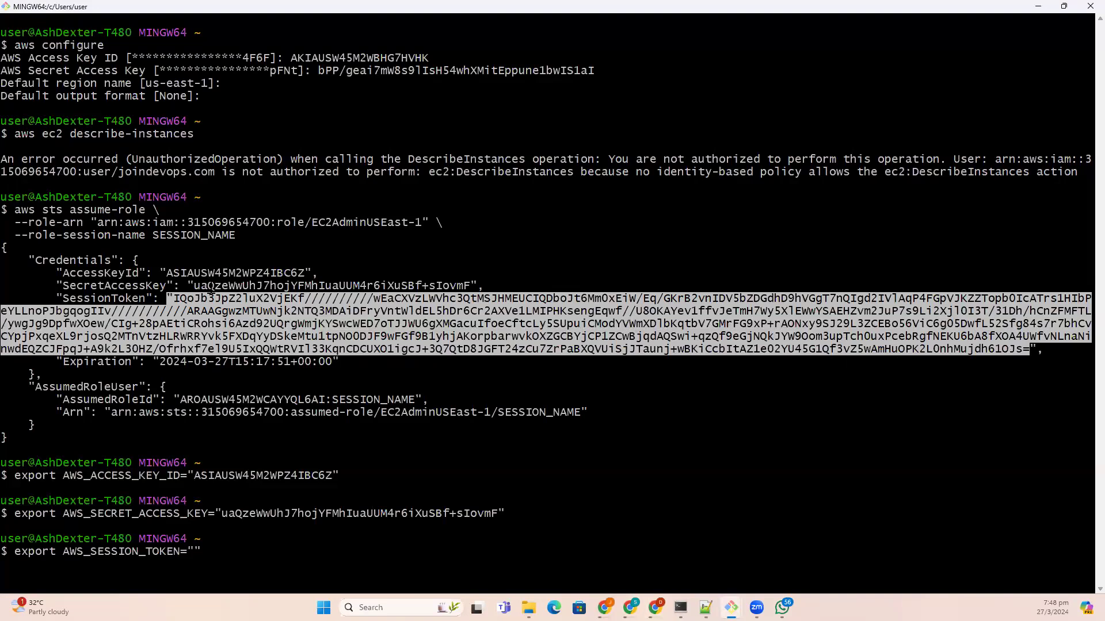
{"action": "left_click", "coordinate": [186, 299]}
{"action": "left_click_drag", "start_coordinate": [175, 298], "coordinate": [1031, 349]}
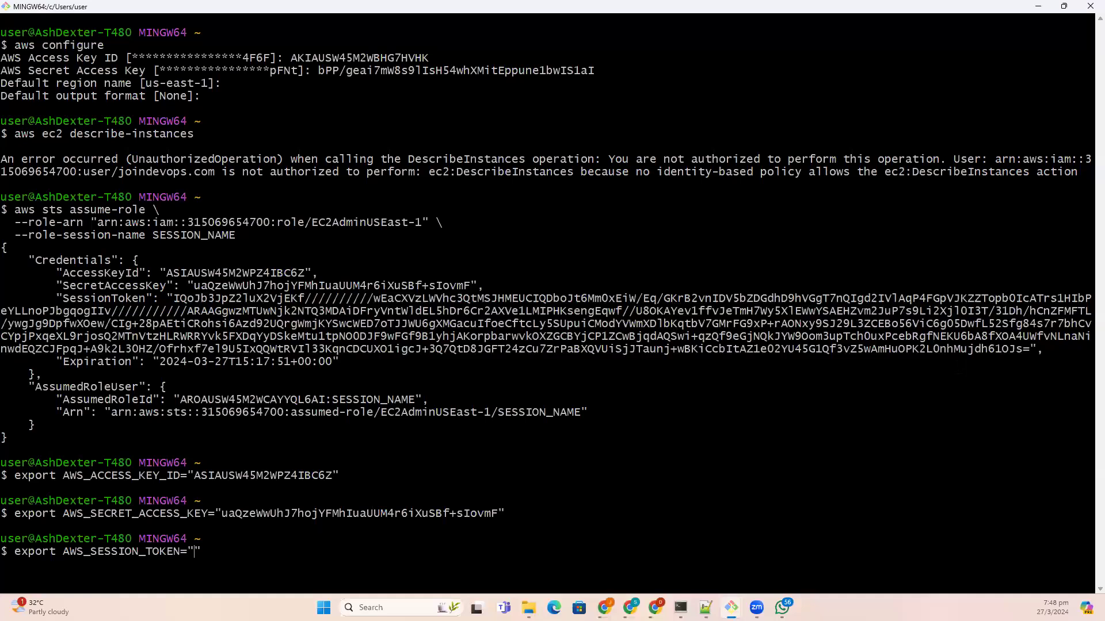
{"action": "key", "text": "shift+Insert"}
{"action": "type", "text": "\""}
{"action": "key", "text": "Return"}
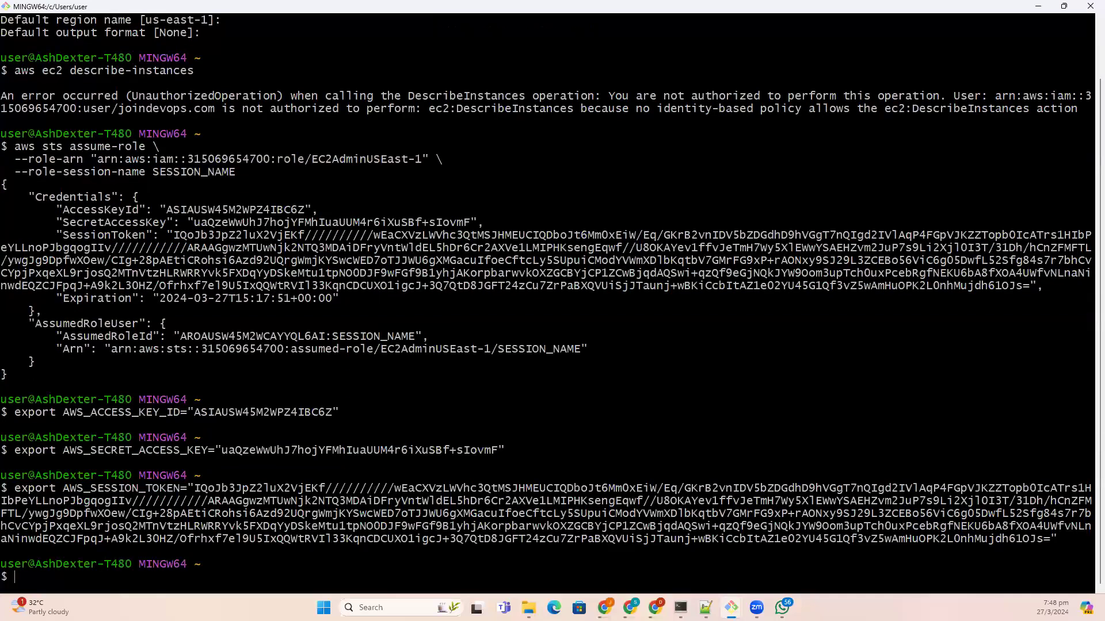
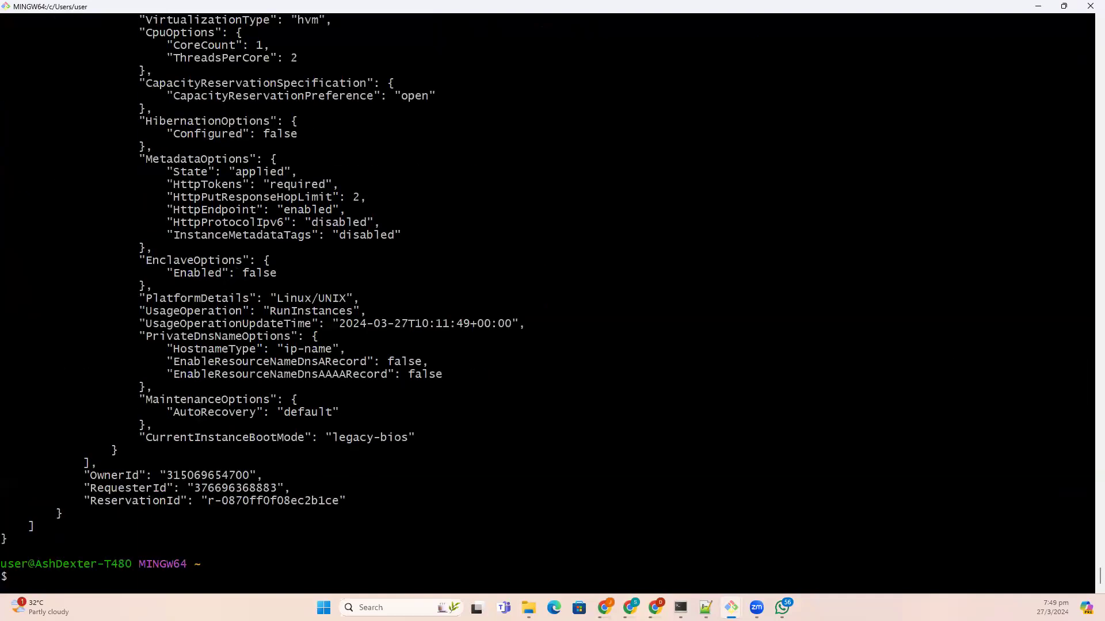
Look through the EC2 instance details in the describe-instances output in the terminal
{"action": "scroll", "coordinate": [552, 299], "scroll_direction": "up", "scroll_amount": 20}
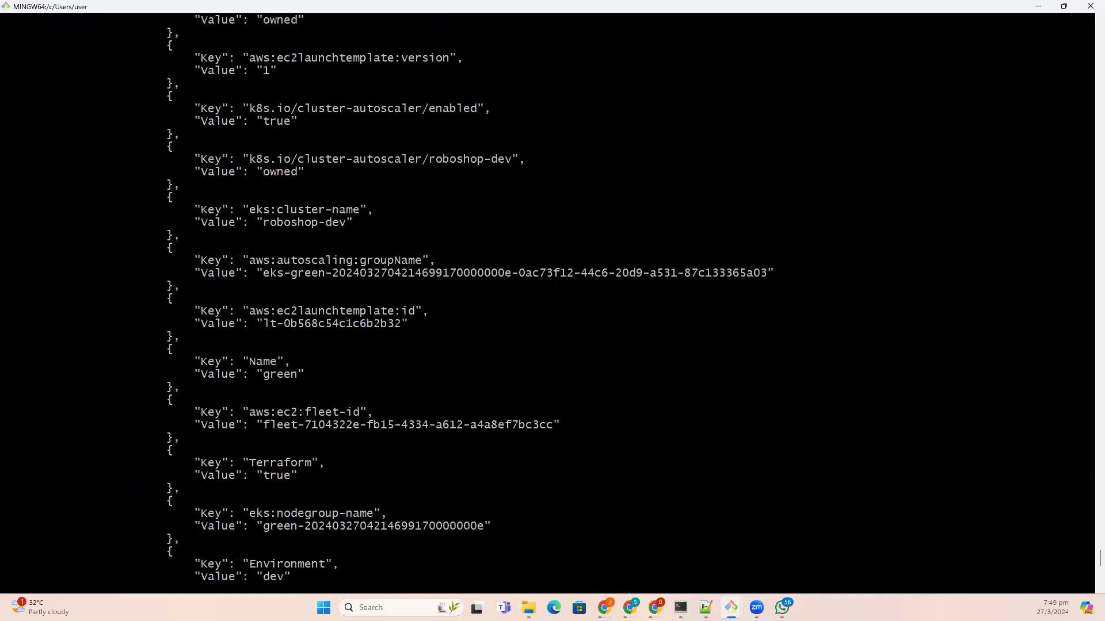
{"action": "scroll", "coordinate": [552, 299], "scroll_direction": "up", "scroll_amount": 20}
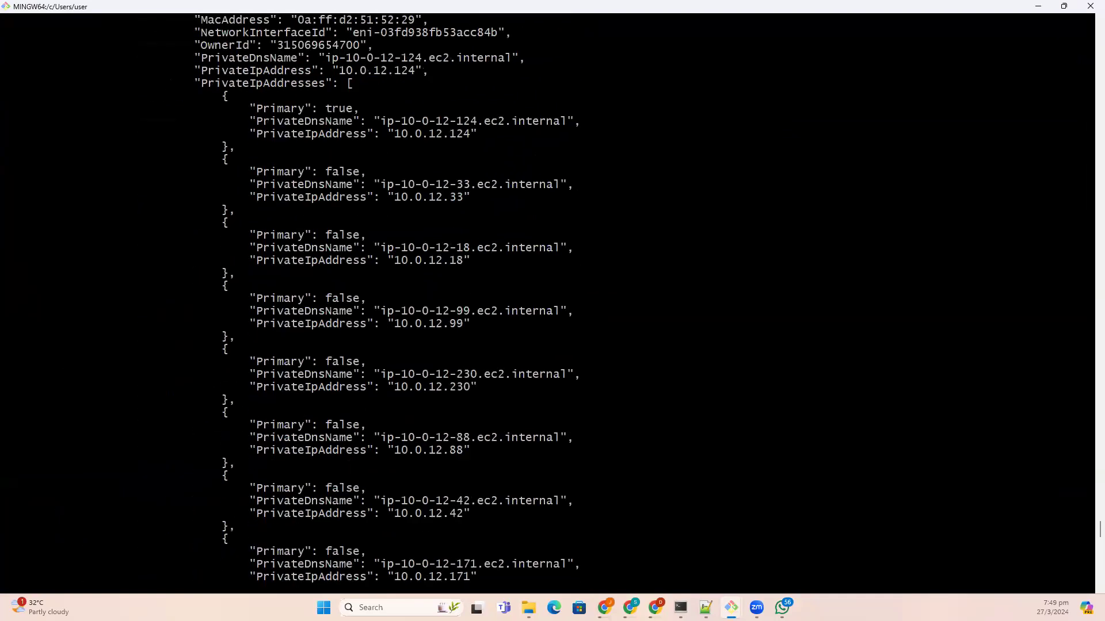
{"action": "scroll", "coordinate": [552, 299], "scroll_direction": "up", "scroll_amount": 20}
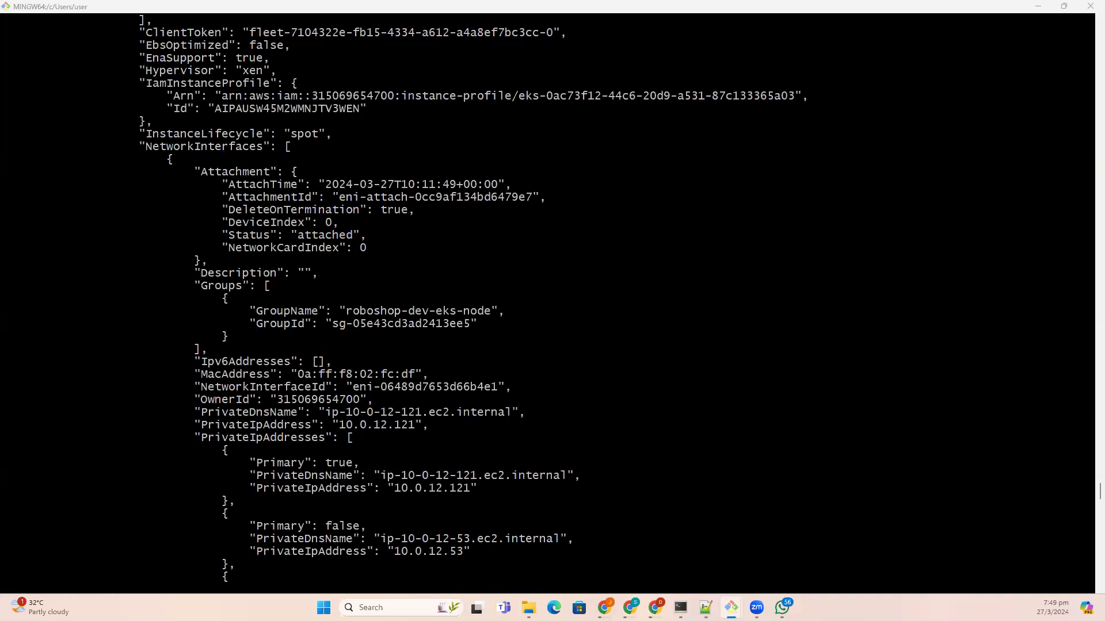
{"action": "scroll", "coordinate": [546, 299], "scroll_direction": "down", "scroll_amount": 20}
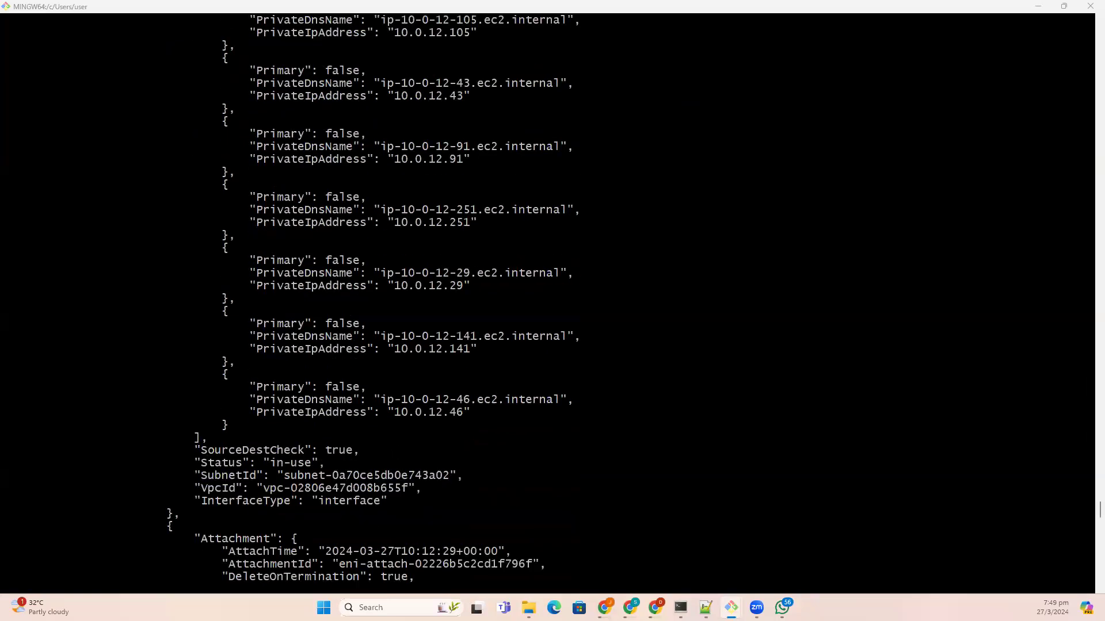
{"action": "scroll", "coordinate": [547, 299], "scroll_direction": "down", "scroll_amount": 20}
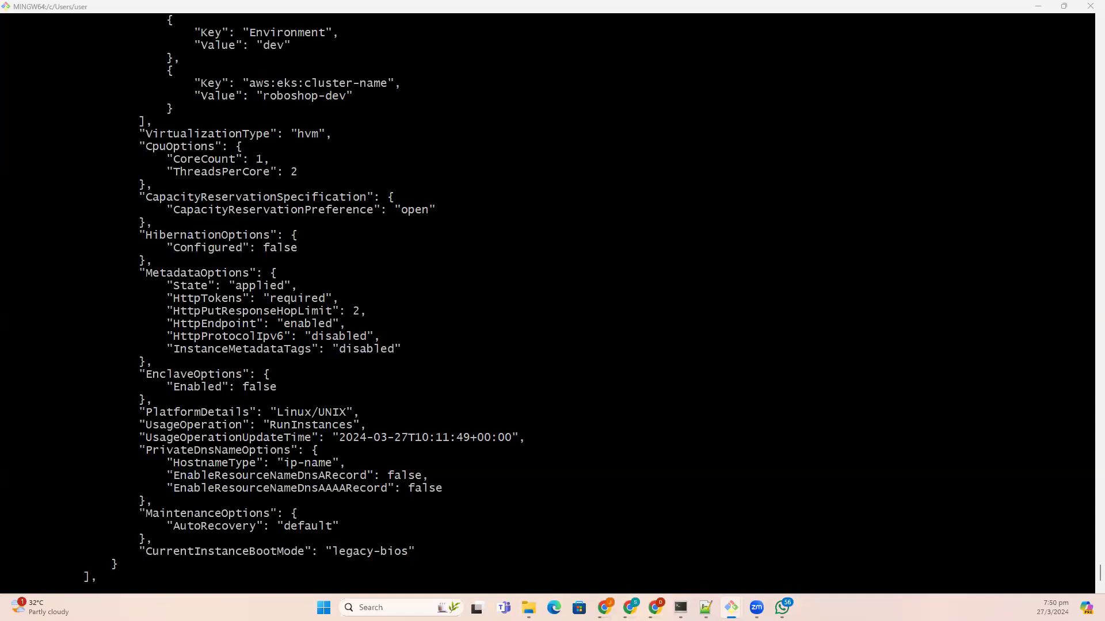
{"action": "scroll", "coordinate": [397, 437], "scroll_direction": "down", "scroll_amount": 3}
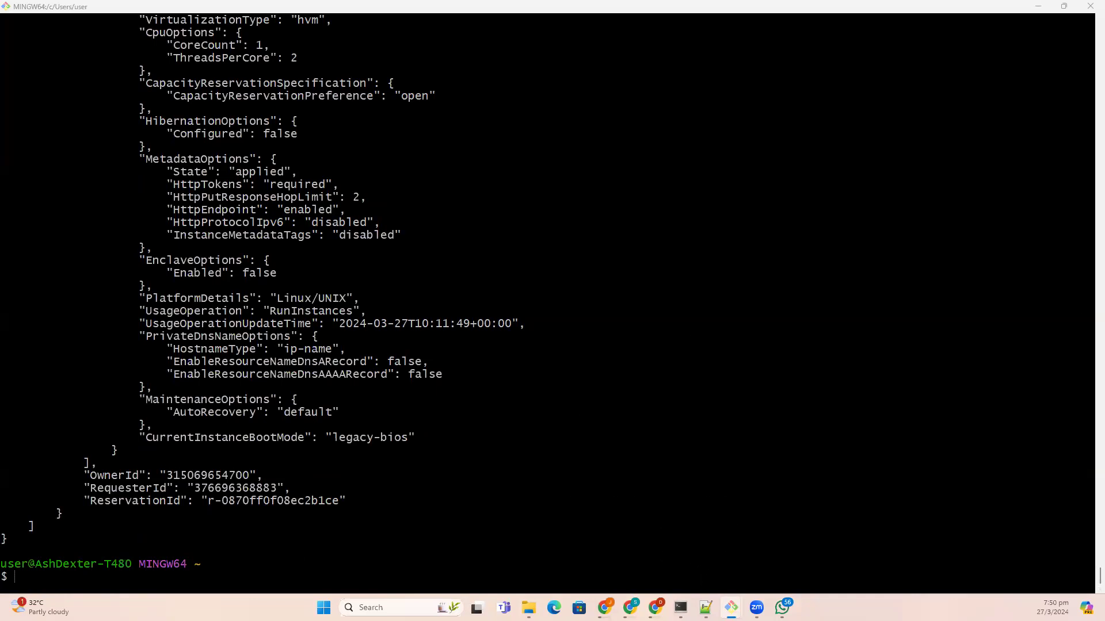
Switch to Notepad++ and review the notes on assuming a role, from the long-term credentials to the aws sts assume-role command
{"action": "left_click", "coordinate": [705, 608]}
{"action": "scroll", "coordinate": [256, 366], "scroll_direction": "up", "scroll_amount": 8}
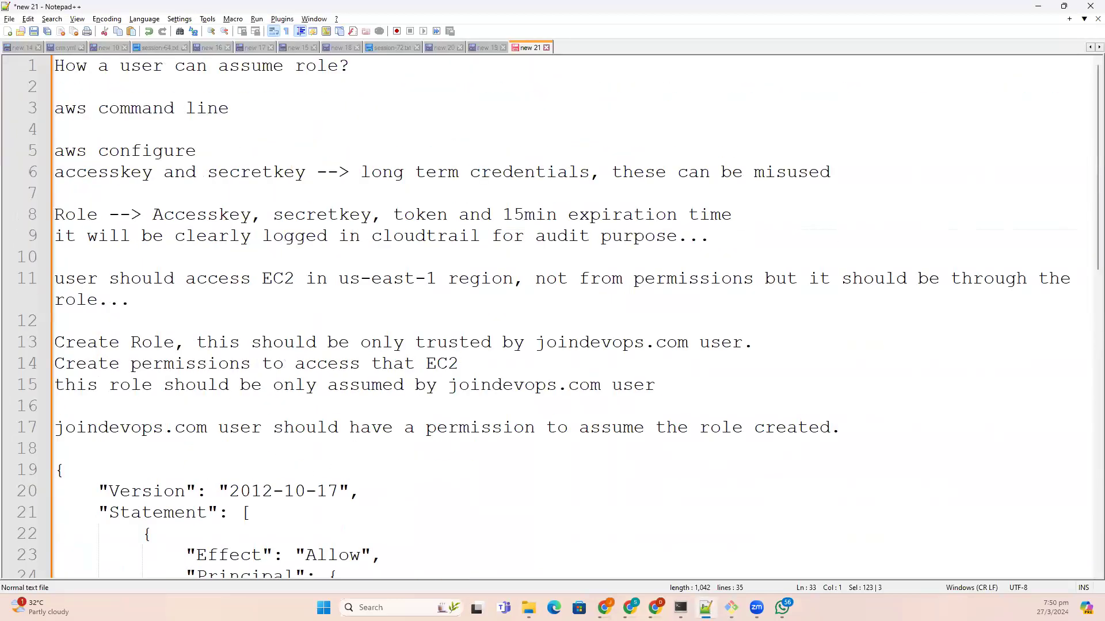
{"action": "scroll", "coordinate": [486, 504], "scroll_direction": "down", "scroll_amount": 11}
{"action": "scroll", "coordinate": [488, 504], "scroll_direction": "up", "scroll_amount": 5}
{"action": "scroll", "coordinate": [488, 505], "scroll_direction": "up", "scroll_amount": 1}
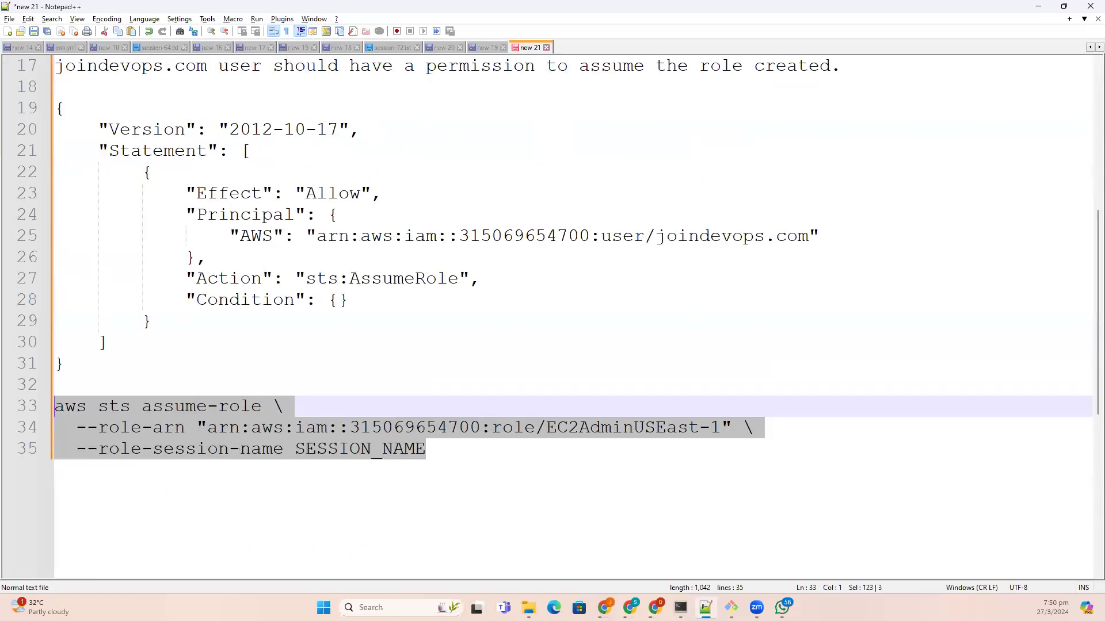
Read Use case-4 in role.MD on giving a third-party user cross-account bucket access, including the Cross Account diagram
{"action": "key", "text": "alt+Tab"}
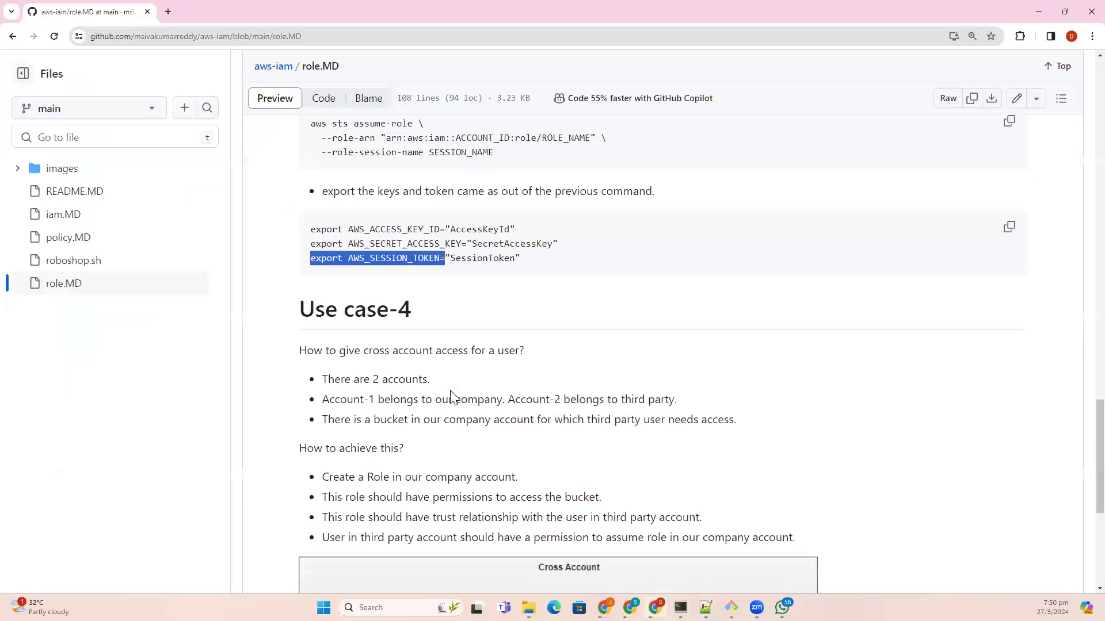
{"action": "scroll", "coordinate": [450, 397], "scroll_direction": "down", "scroll_amount": 1}
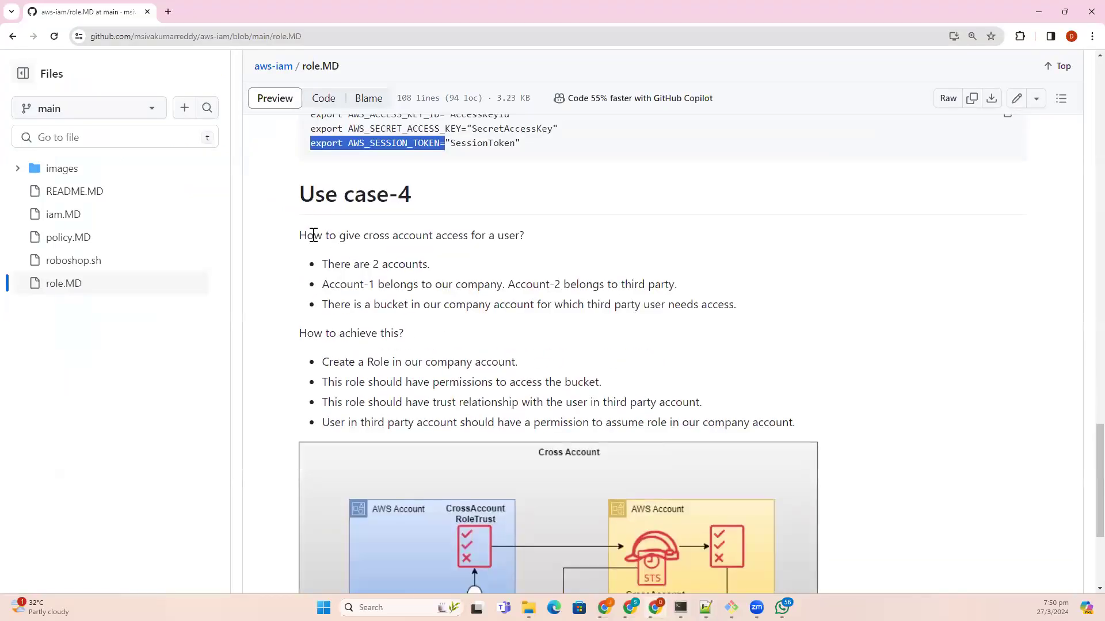
{"action": "left_click_drag", "start_coordinate": [298, 236], "coordinate": [529, 237]}
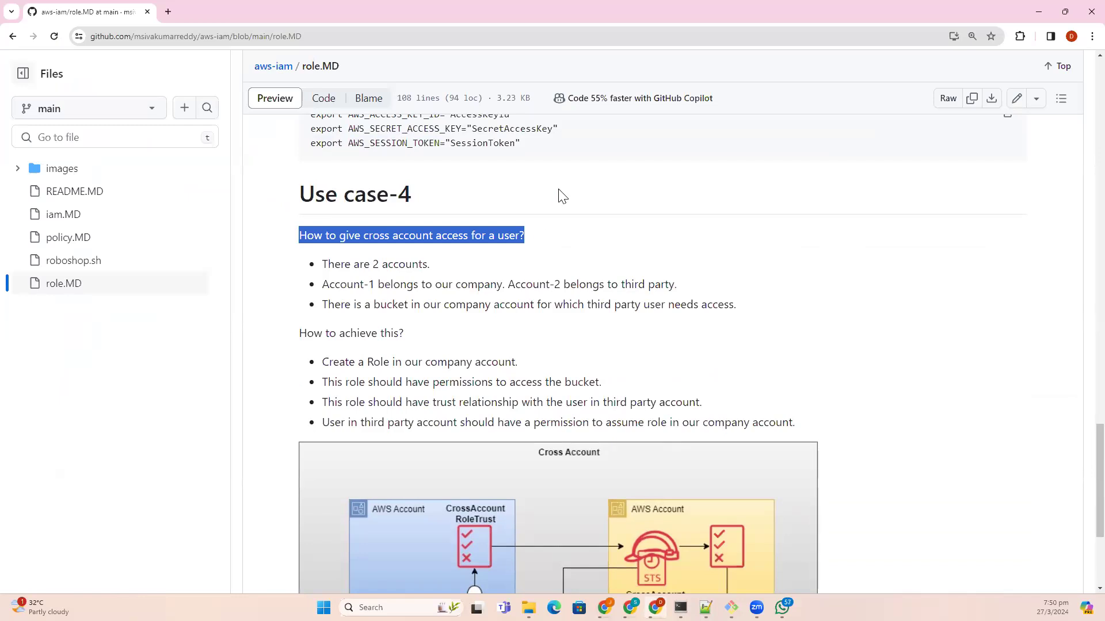
{"action": "left_click", "coordinate": [573, 276]}
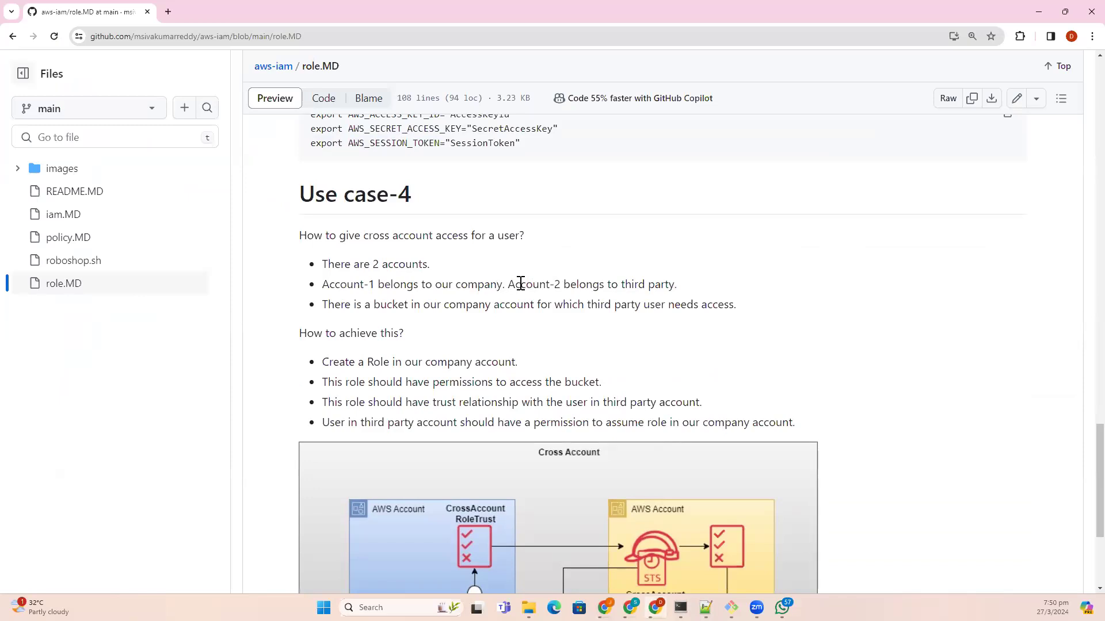
{"action": "left_click_drag", "start_coordinate": [505, 284], "coordinate": [320, 286]}
{"action": "left_click", "coordinate": [550, 286]}
{"action": "left_click_drag", "start_coordinate": [509, 284], "coordinate": [669, 284]}
{"action": "left_click_drag", "start_coordinate": [323, 305], "coordinate": [535, 309]}
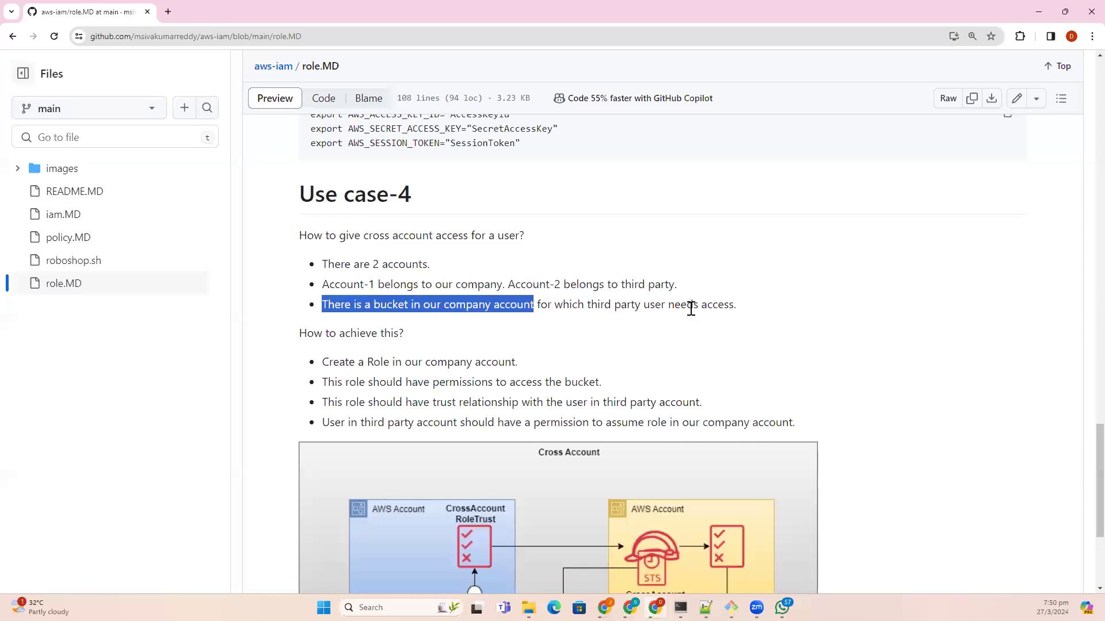
{"action": "left_click_drag", "start_coordinate": [737, 305], "coordinate": [557, 308]}
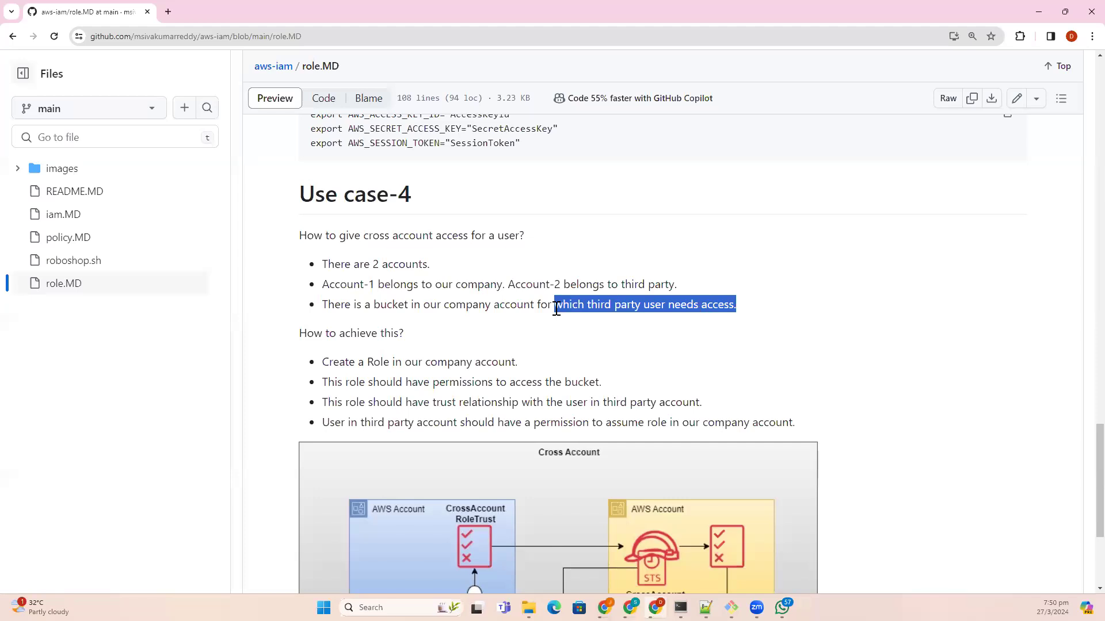
{"action": "left_click_drag", "start_coordinate": [772, 315], "coordinate": [305, 260]}
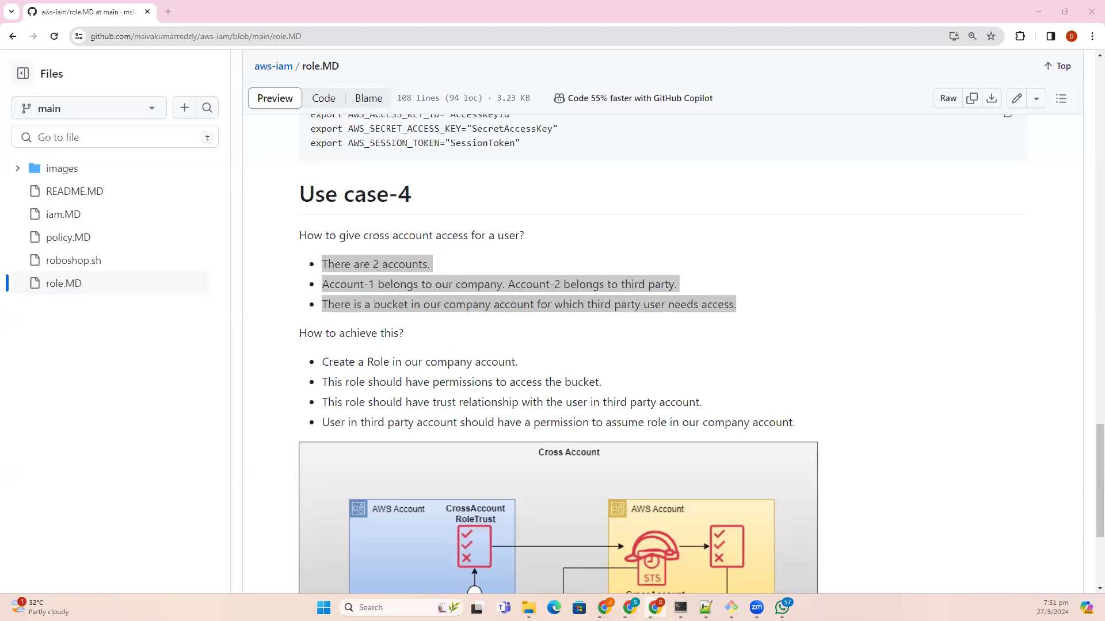
{"action": "scroll", "coordinate": [473, 268], "scroll_direction": "down", "scroll_amount": 3}
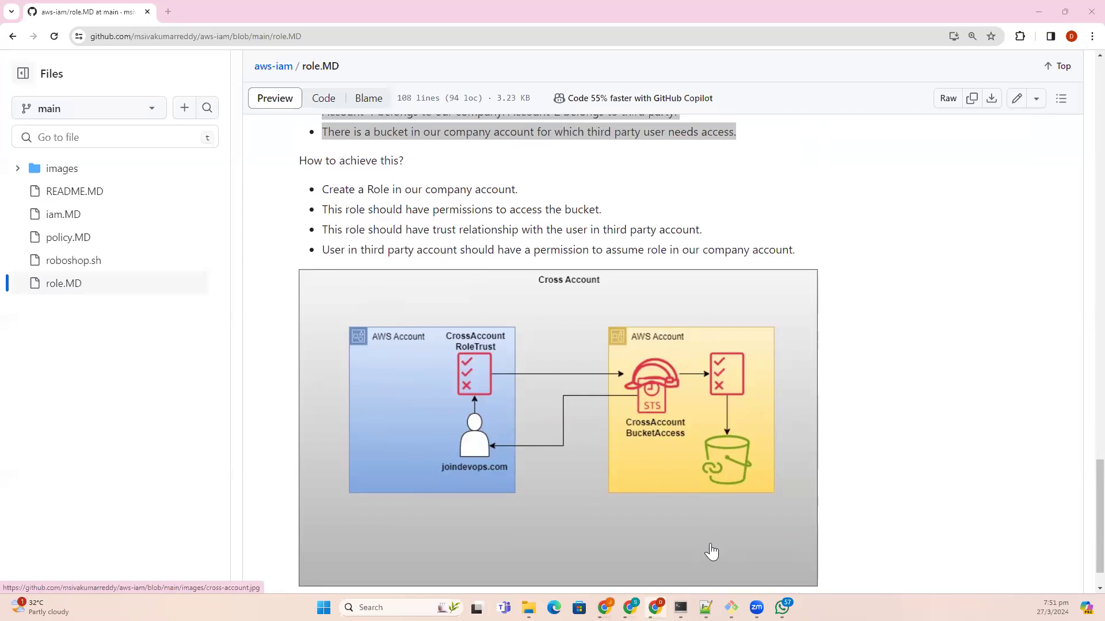
Switch to Notepad++ and add the heading "our company account" with a dashed underline a few lines below the aws sts assume-role command
{"action": "key", "text": "alt+Tab"}
{"action": "scroll", "coordinate": [456, 308], "scroll_direction": "down", "scroll_amount": 4}
{"action": "left_click", "coordinate": [474, 229]}
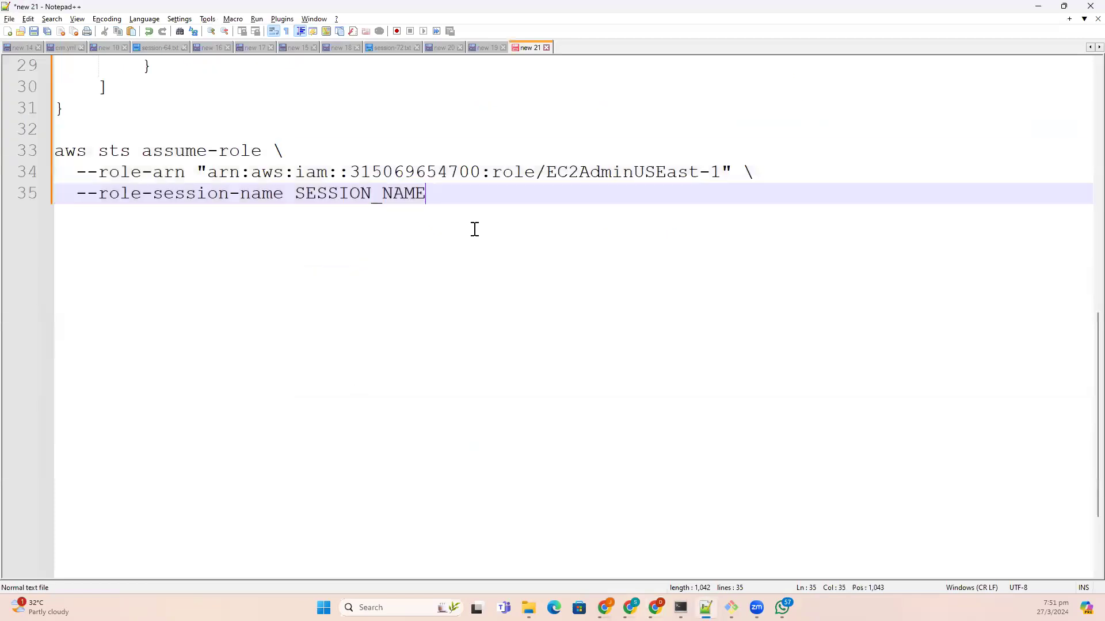
{"action": "key", "text": "Return"}
{"action": "key", "text": "Return"}
{"action": "key", "text": "Return"}
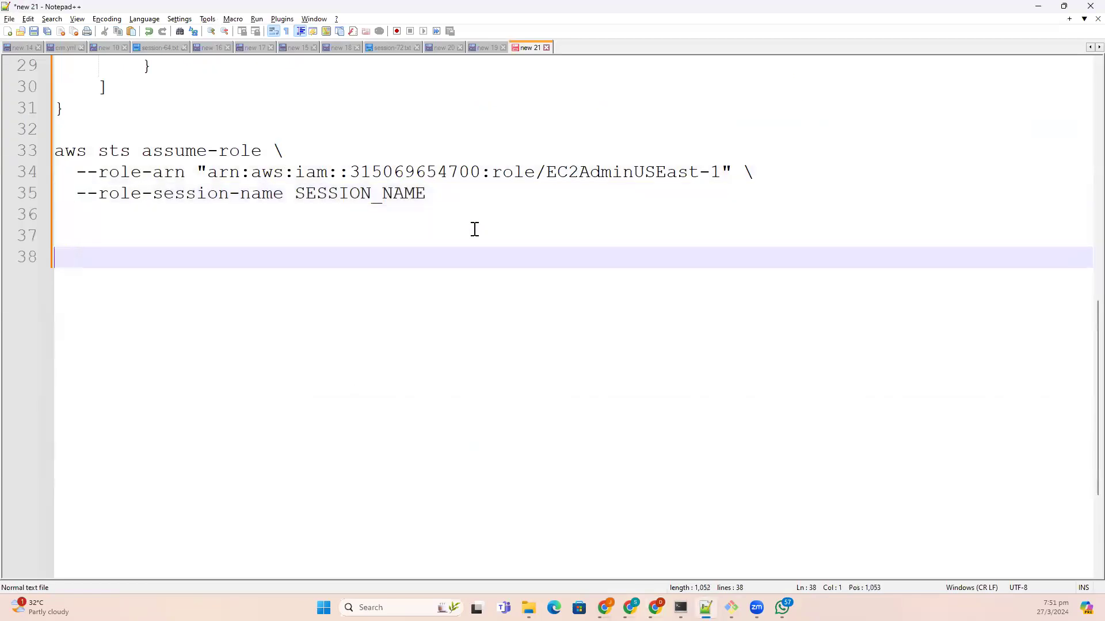
{"action": "type", "text": "our com"}
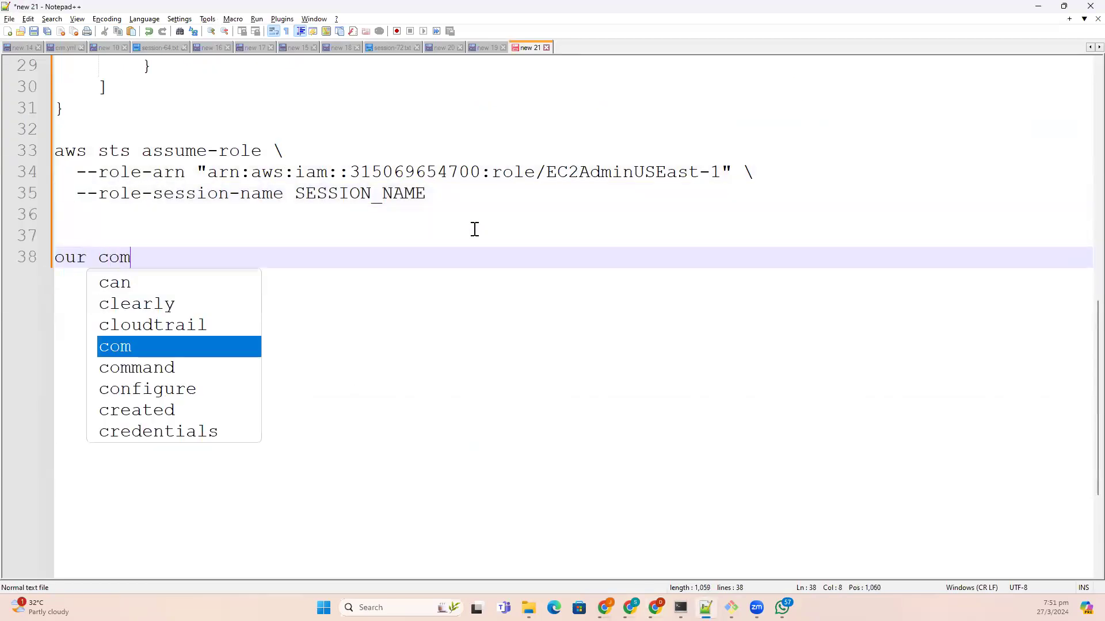
{"action": "type", "text": "pany account"}
{"action": "key", "text": "Return"}
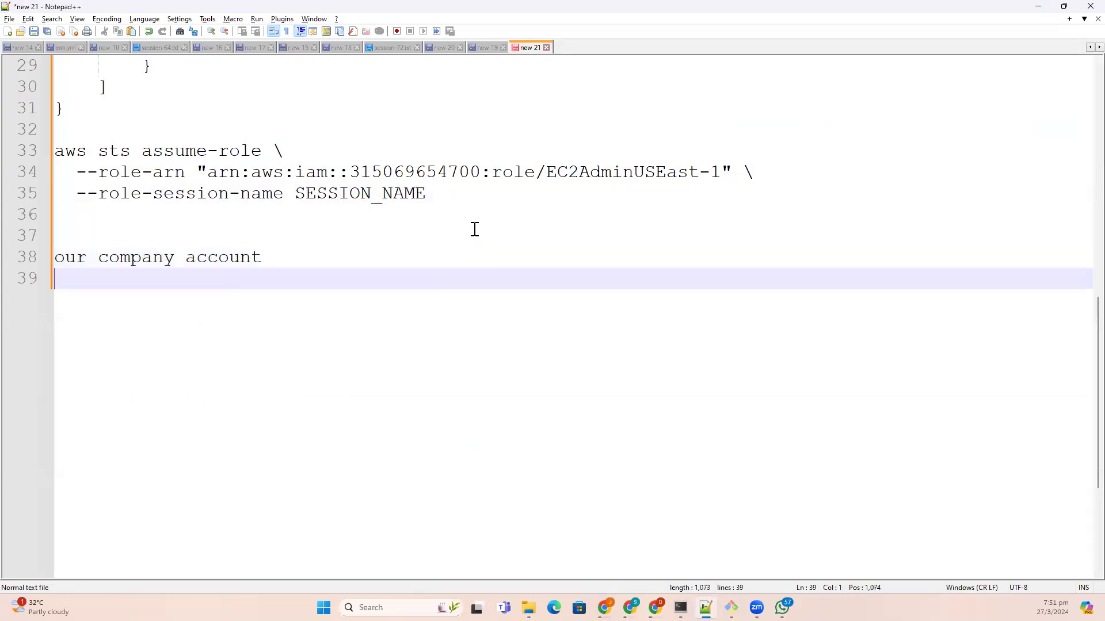
{"action": "type", "text": "-------------------"}
{"action": "key", "text": "Return"}
Write the note "we have a bucket" under the dashed underline of the company account heading
{"action": "type", "text": "ew"}
{"action": "key", "text": "BackSpace"}
{"action": "key", "text": "BackSpace"}
{"action": "type", "text": "we ha"}
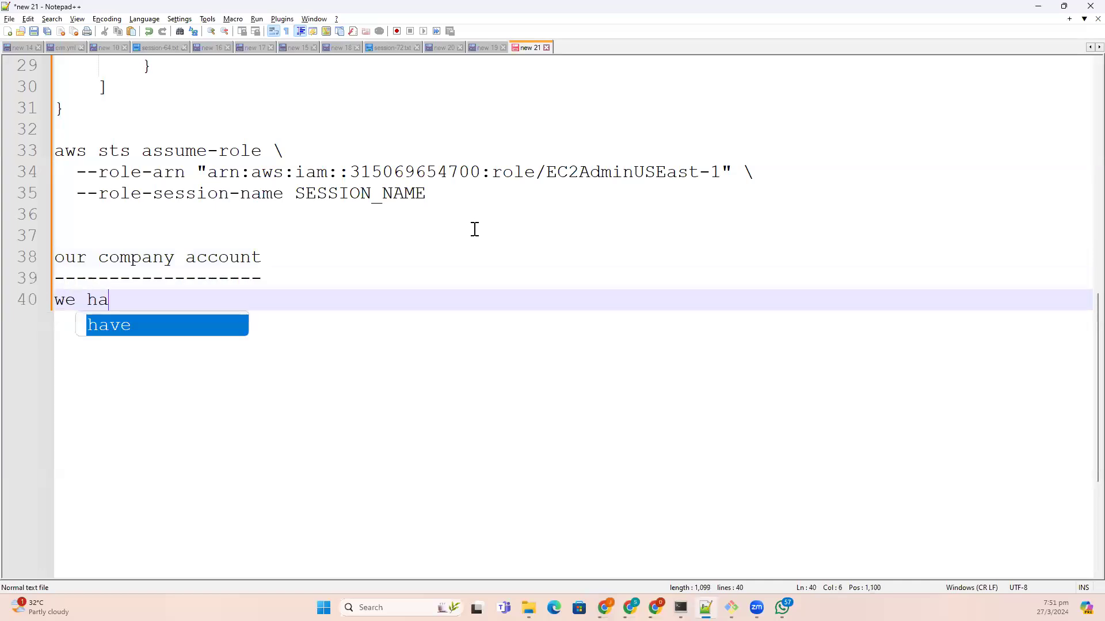
{"action": "type", "text": "ve a bucket"}
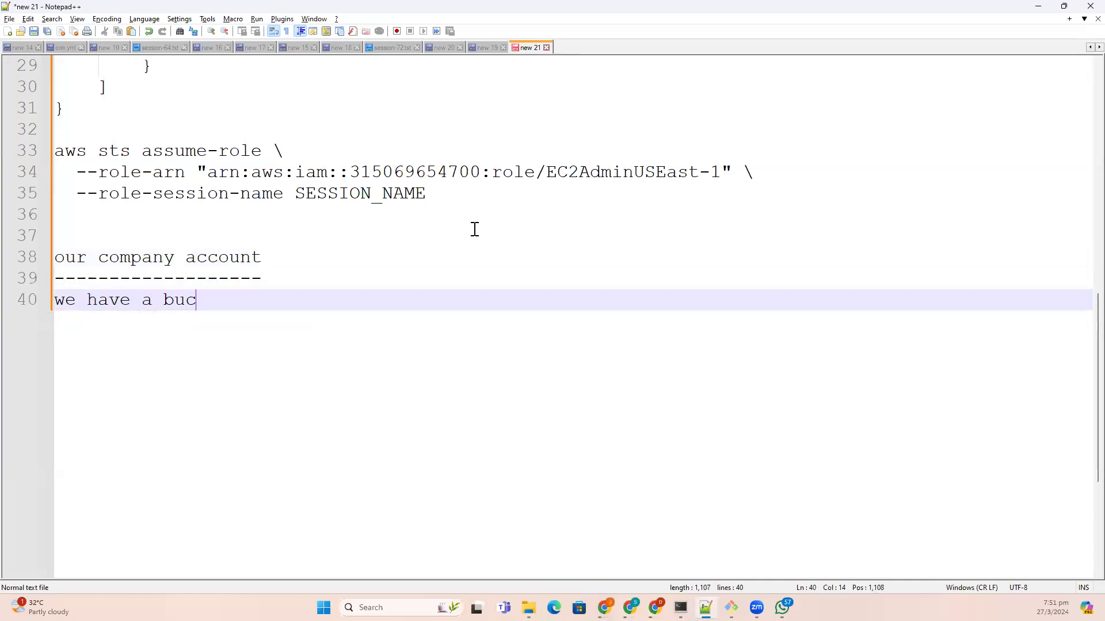
Leave a blank line after the bucket note and write "we need to create a role"
{"action": "key", "text": "Return"}
{"action": "key", "text": "Return"}
{"action": "type", "text": "we "}
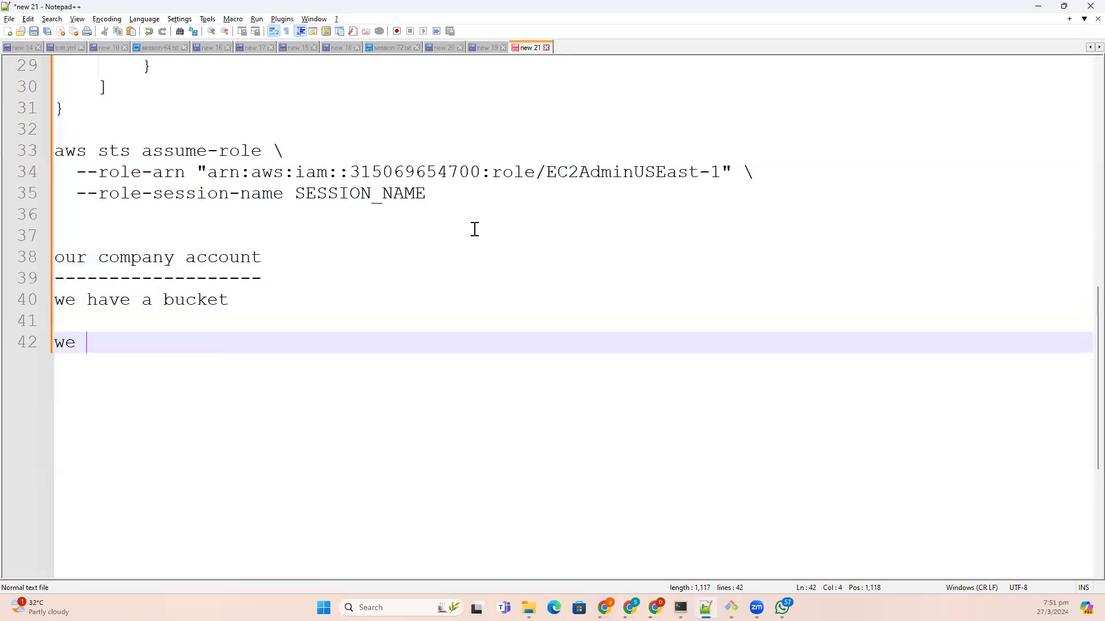
{"action": "type", "text": "need to cre"}
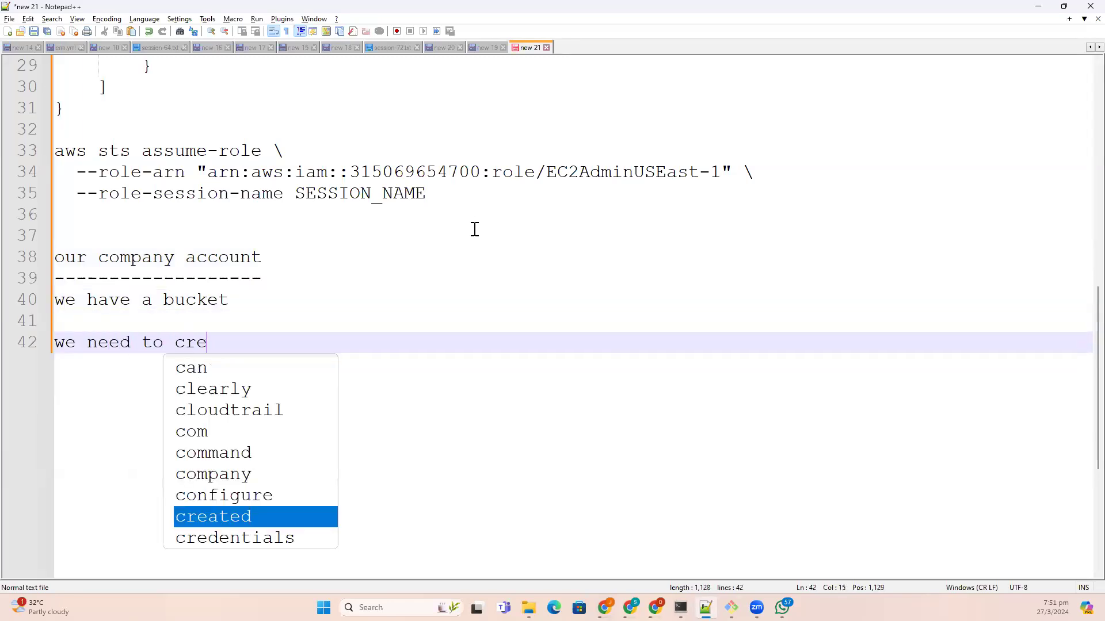
{"action": "type", "text": "ate a role"}
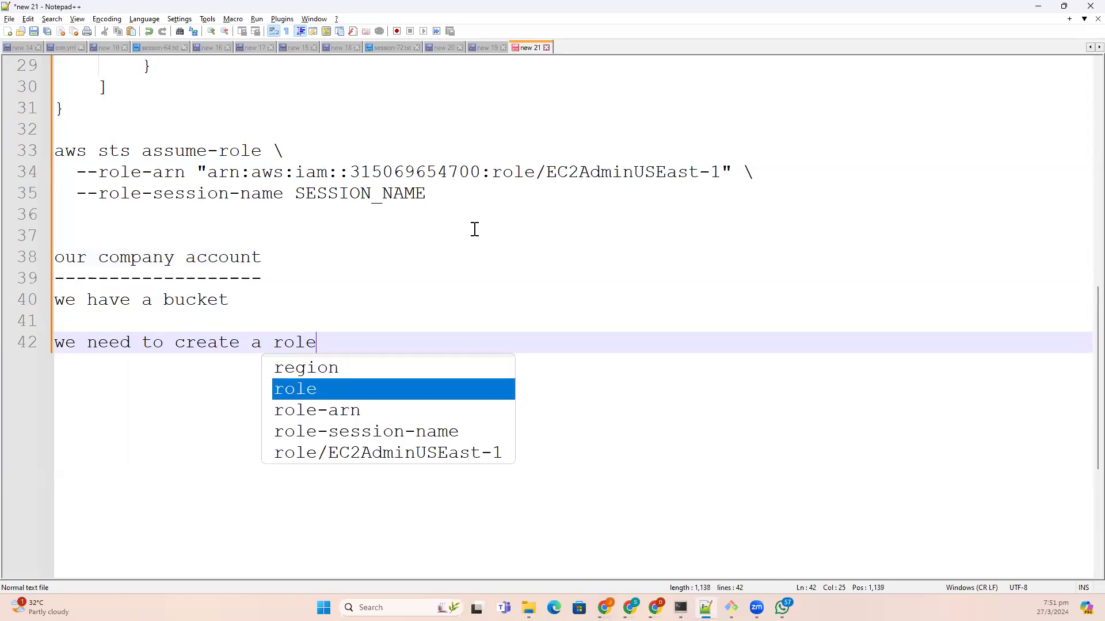
{"action": "key", "text": "Escape"}
{"action": "key", "text": "Return"}
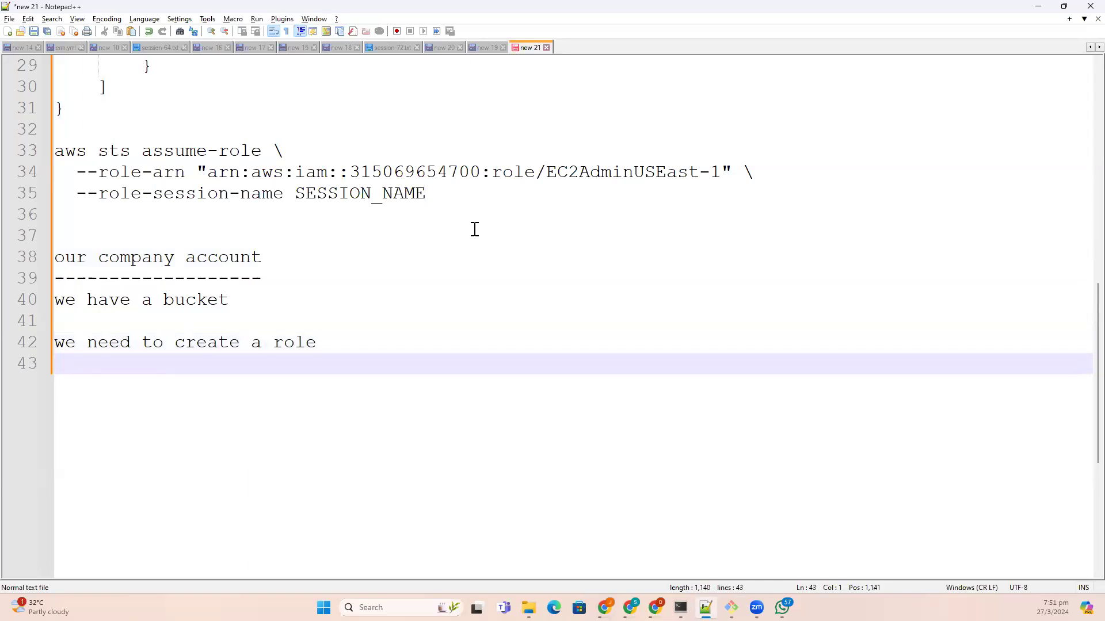
Add the indented line "trust: user in third part account" under the note on creating a role
{"action": "type", "text": "trus"}
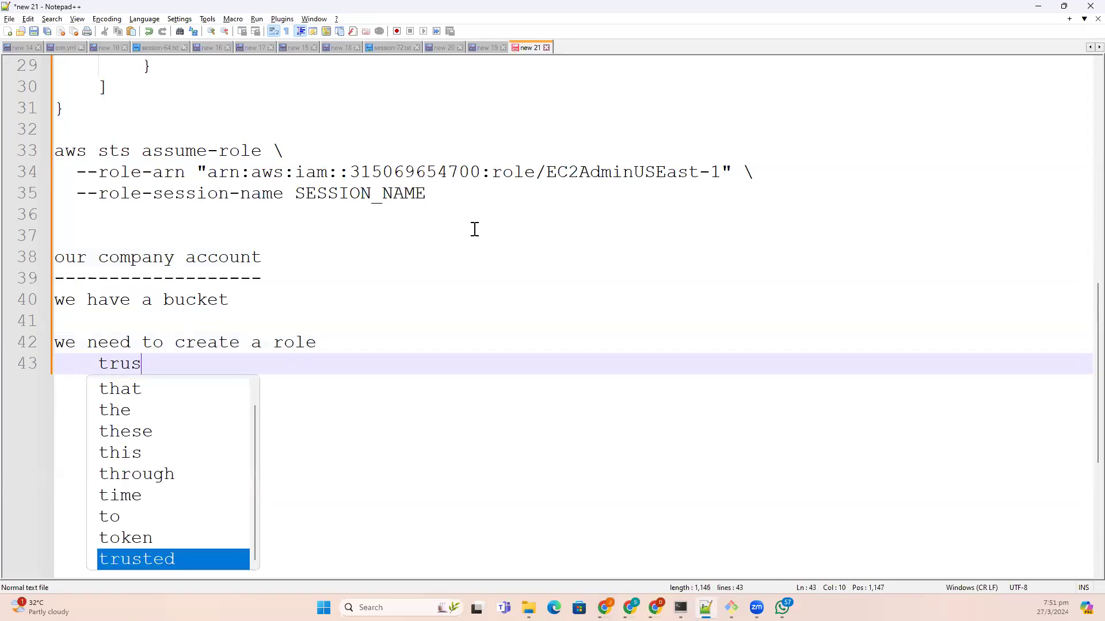
{"action": "type", "text": "t: us"}
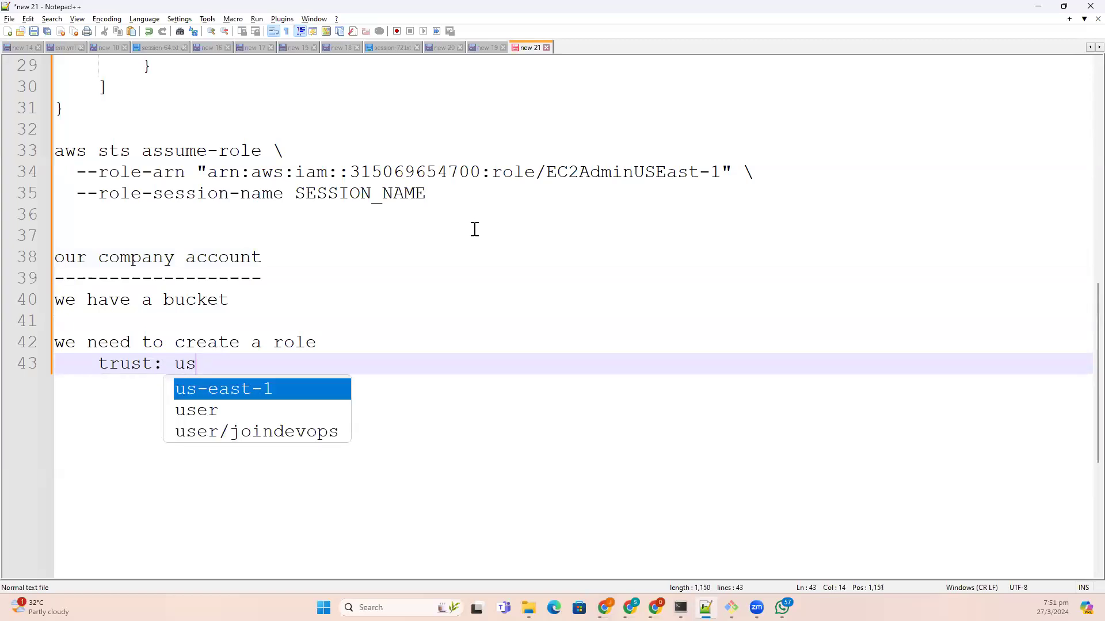
{"action": "type", "text": "er in th"}
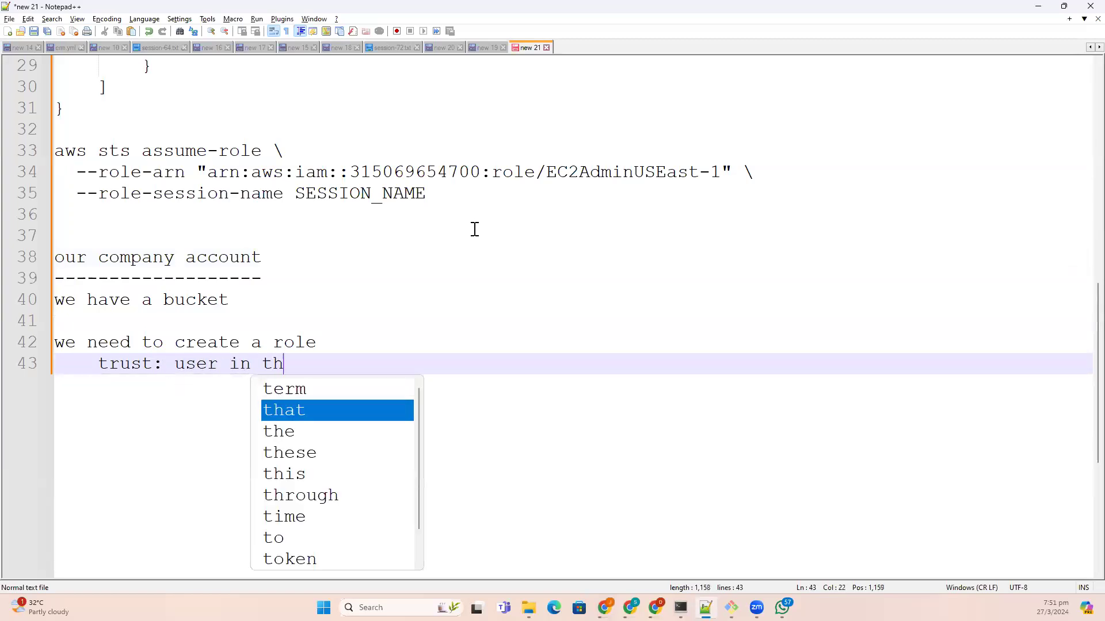
{"action": "type", "text": "ird part accou"}
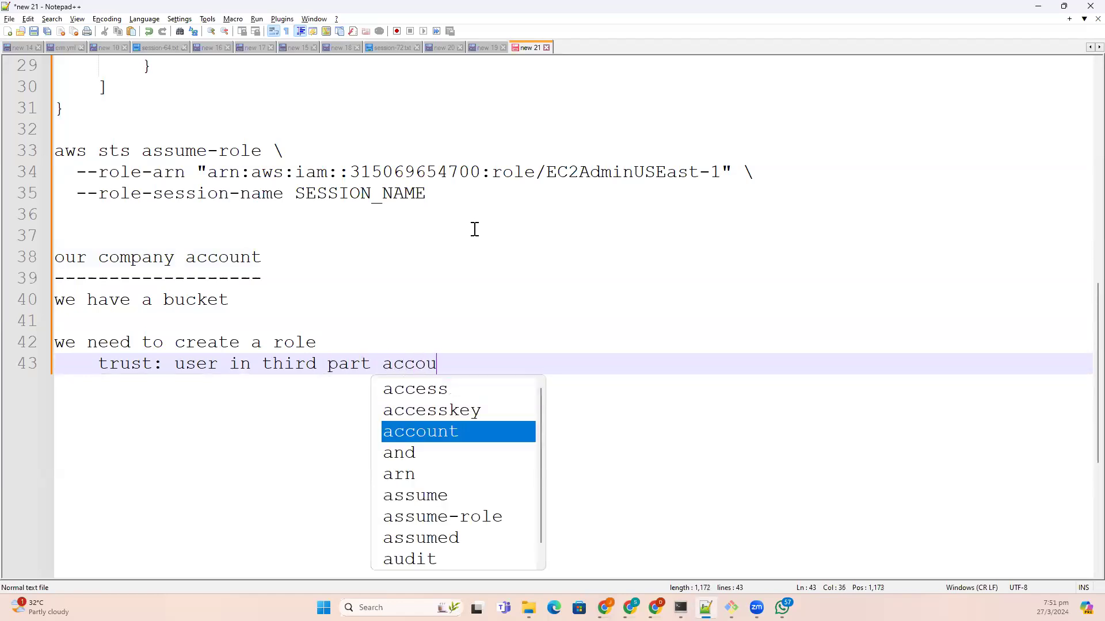
{"action": "key", "text": "Return"}
{"action": "key", "text": "Return"}
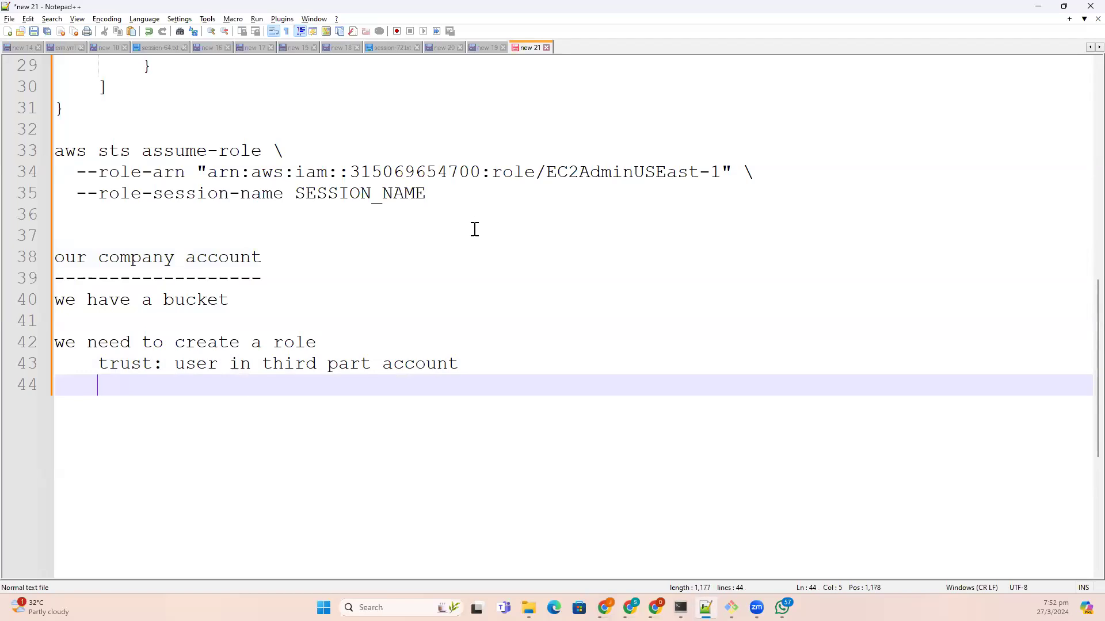
Add the indented line "permissions: bucket permissions" below the trust line and start a new unindented line
{"action": "type", "text": "permis"}
{"action": "key", "text": "Return"}
{"action": "type", "text": "s: bucke"}
{"action": "key", "text": "Return"}
{"action": "type", "text": "permissio"}
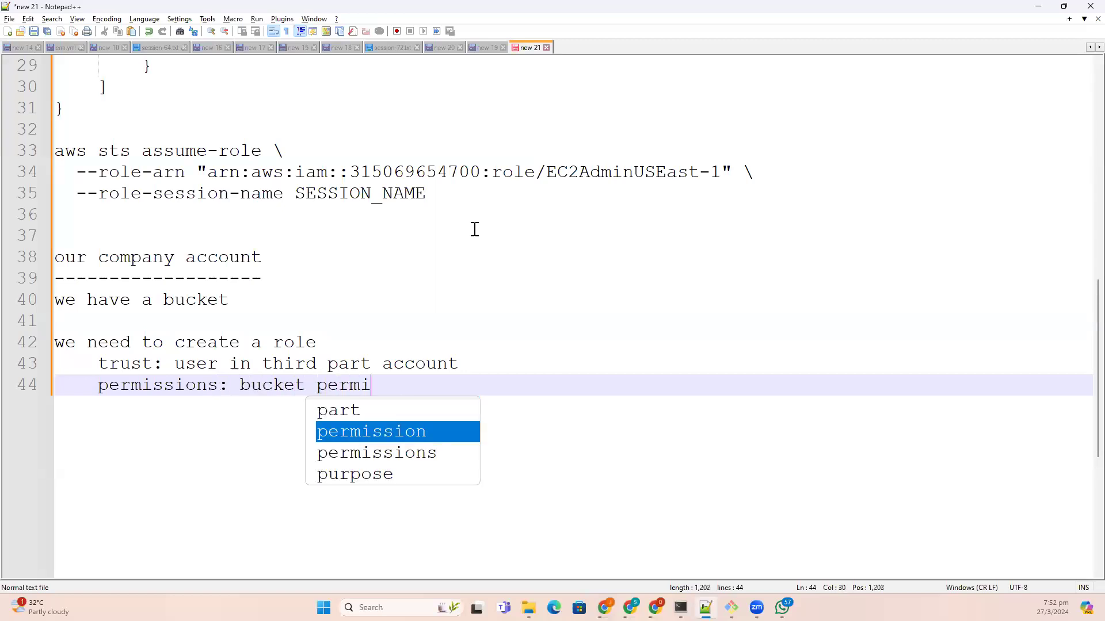
{"action": "type", "text": "ns"}
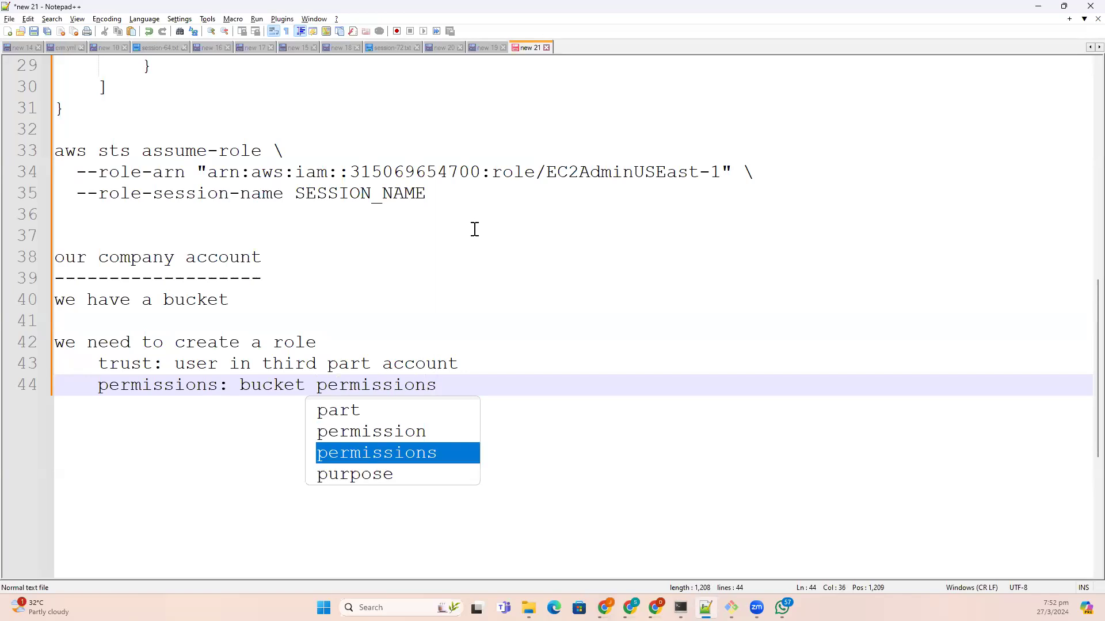
{"action": "key", "text": "BackSpace"}
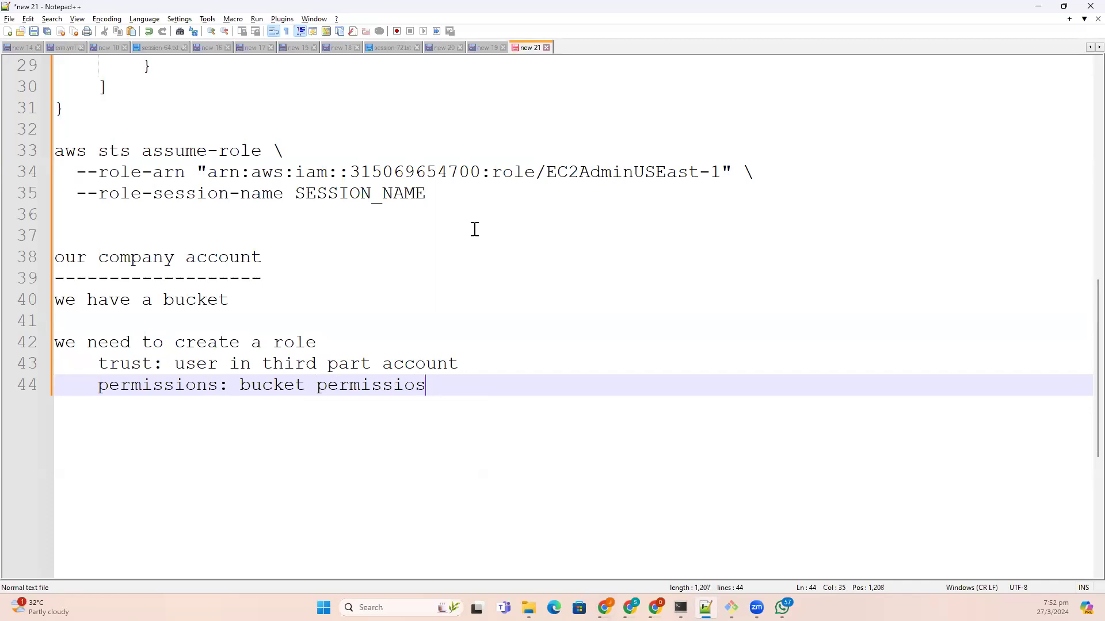
{"action": "type", "text": "s"}
{"action": "key", "text": "Return"}
{"action": "key", "text": "Return"}
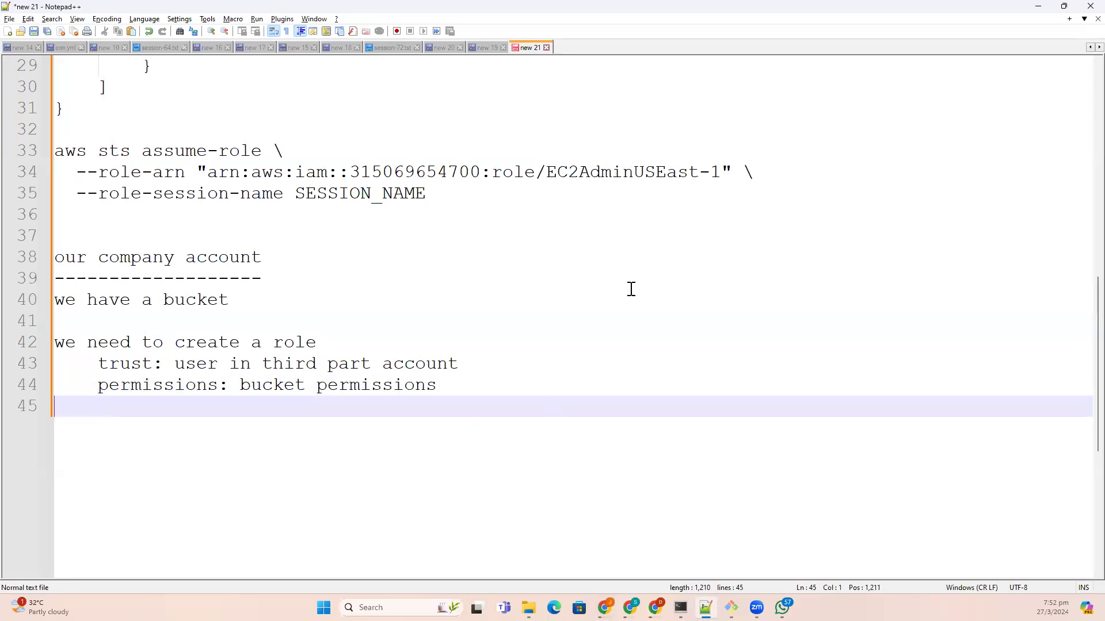
Switch to Chrome, search for "aws console login" in a new tab and open the Amazon Web Services Sign-In result
{"action": "left_click", "coordinate": [656, 608]}
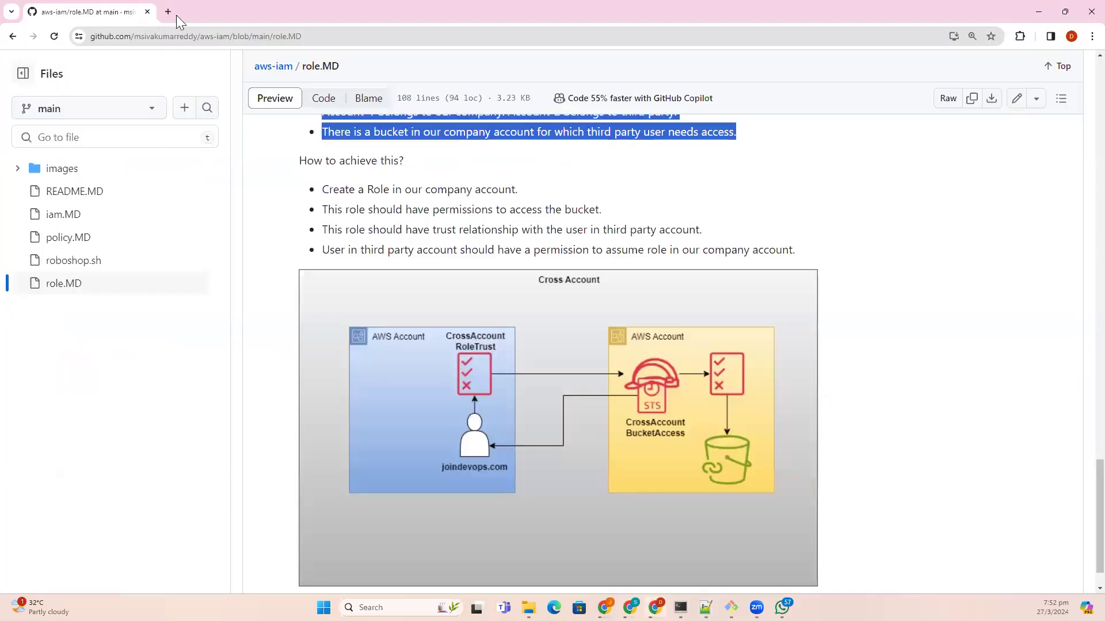
{"action": "left_click", "coordinate": [174, 14]}
{"action": "type", "text": "aws"}
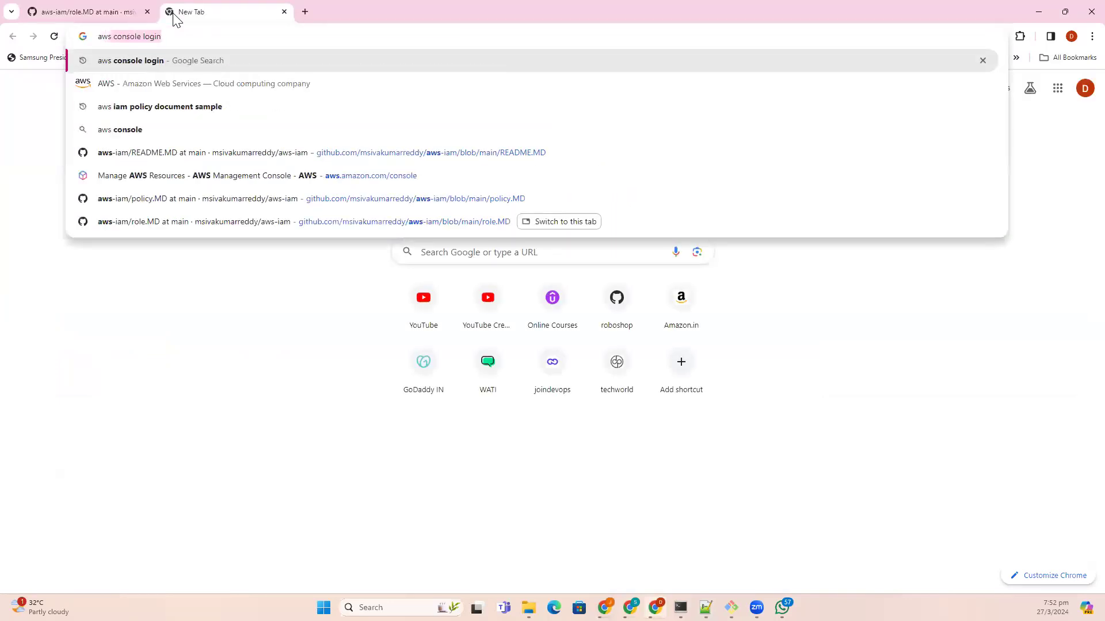
{"action": "key", "text": "Return"}
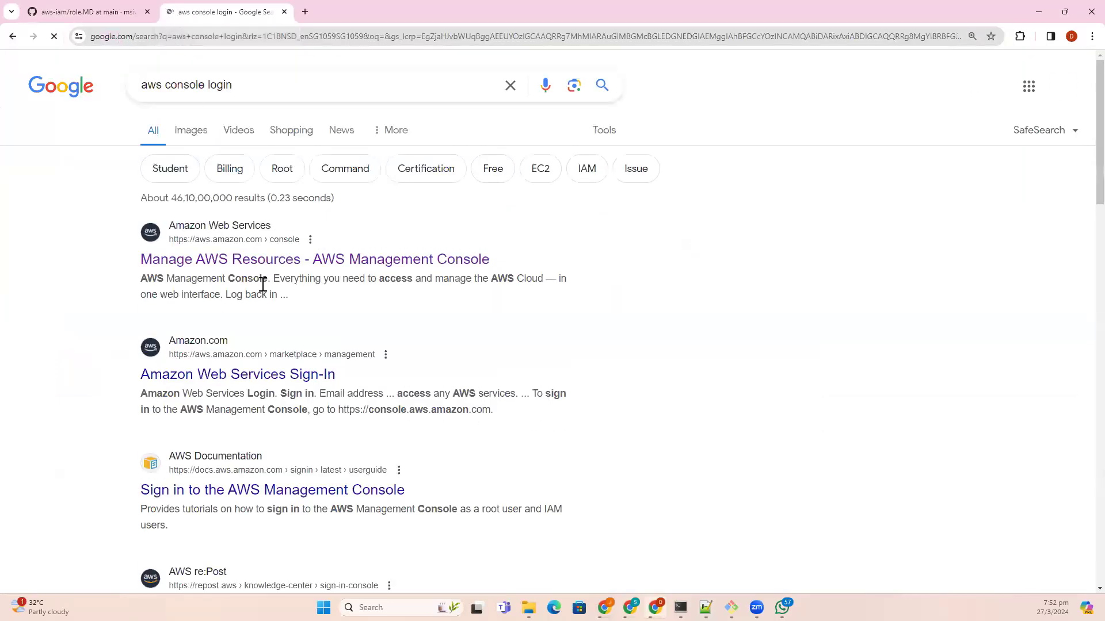
{"action": "left_click", "coordinate": [242, 375]}
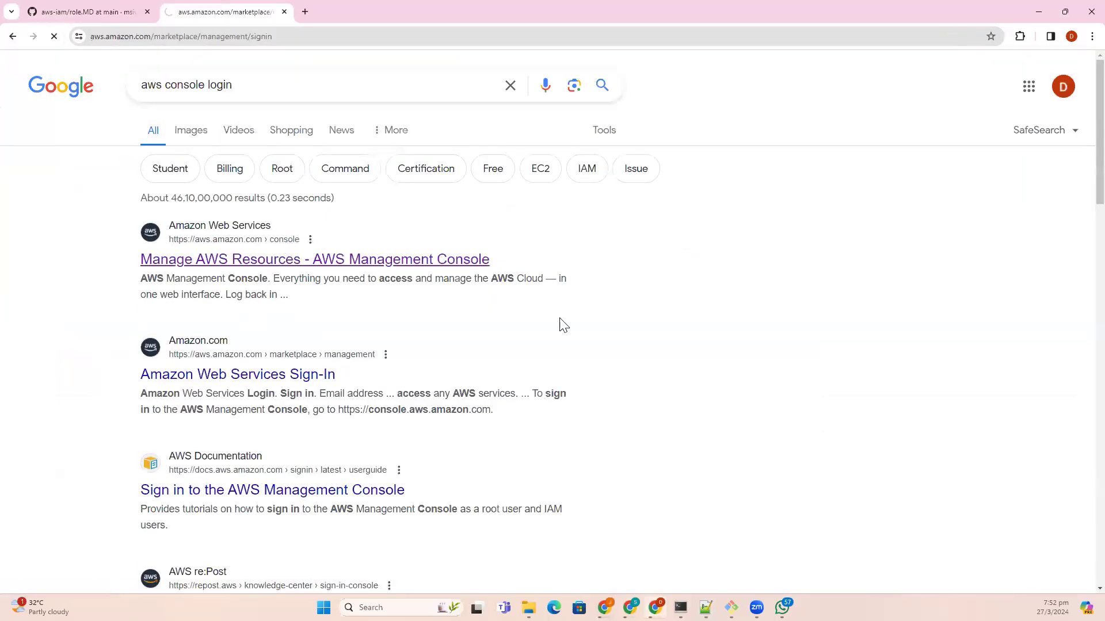